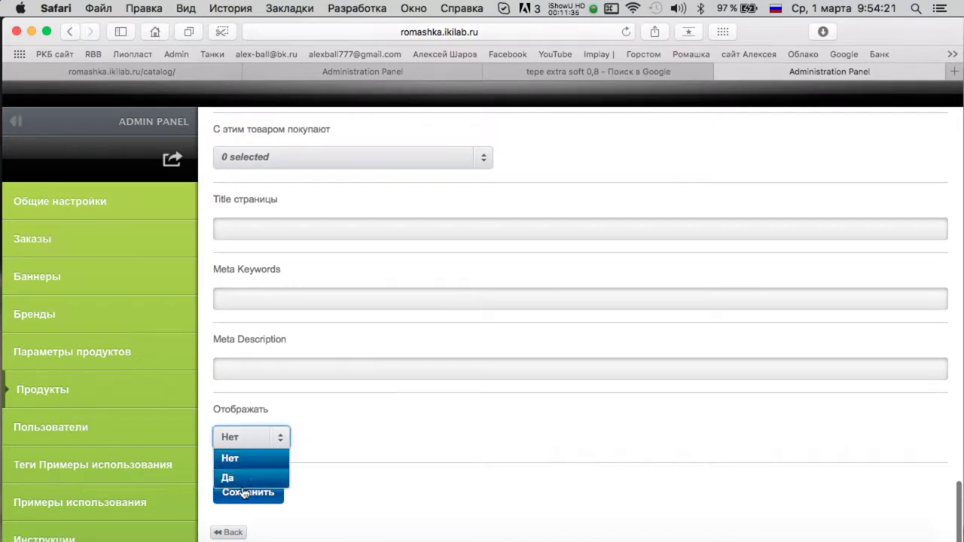
# Save the product with Отображать set to Да and look through the second page of the product list.
pyautogui.click(249, 492)
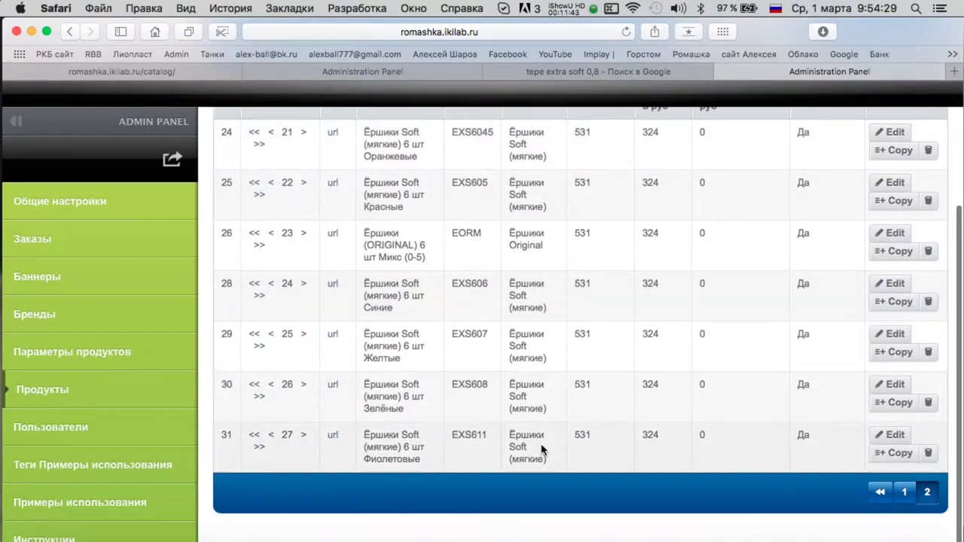
pyautogui.scroll(3, 898, 468)
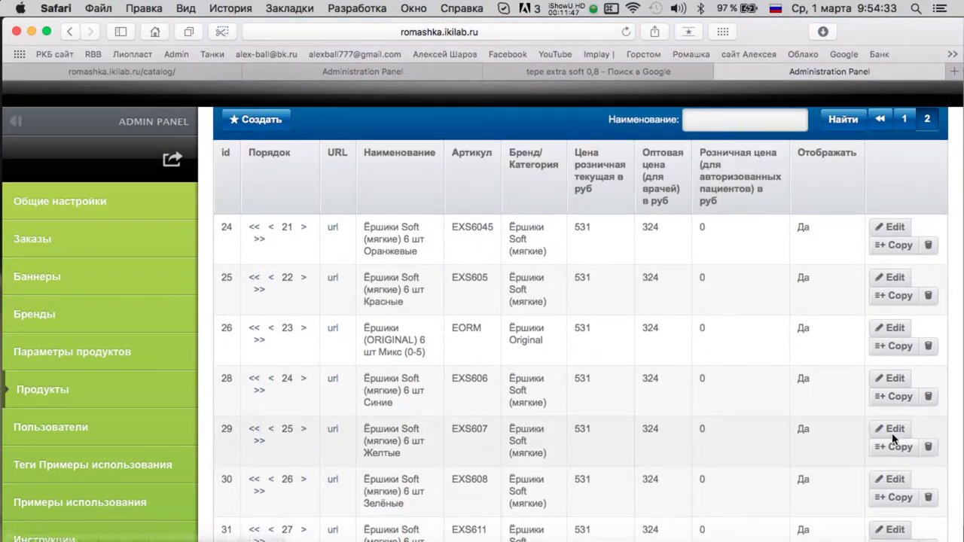
pyautogui.scroll(-3, 872, 231)
pyautogui.scroll(5, 871, 232)
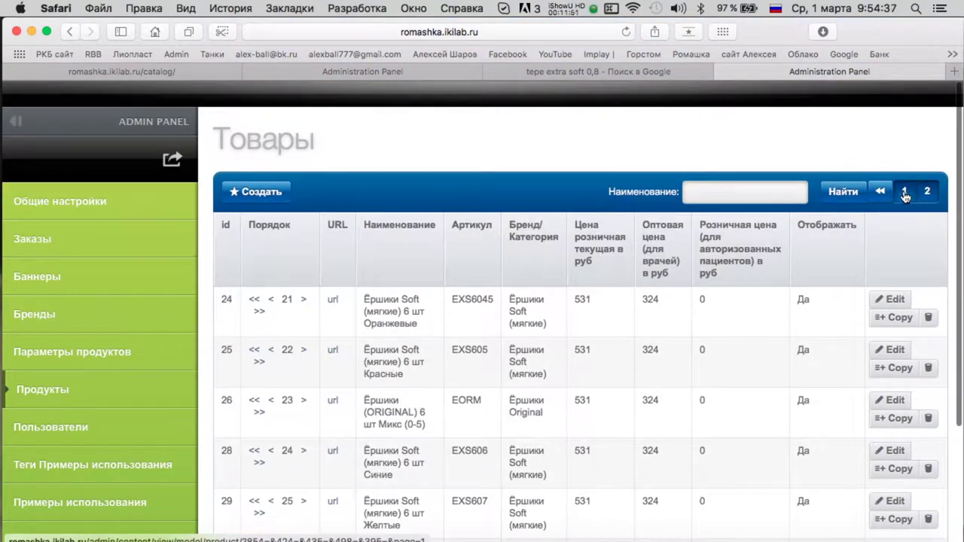
# Copy product EOR604 (pink Original brushes) from the first list page and change the copy's article to EAN604.
pyautogui.click(905, 194)
pyautogui.scroll(-6, 603, 226)
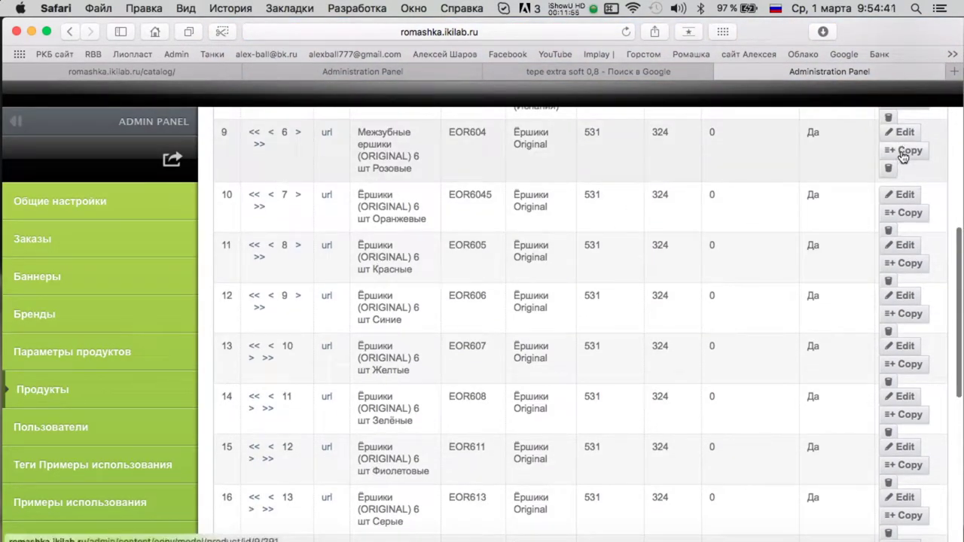
pyautogui.click(903, 152)
pyautogui.moveTo(237, 400); pyautogui.dragTo(230, 400)
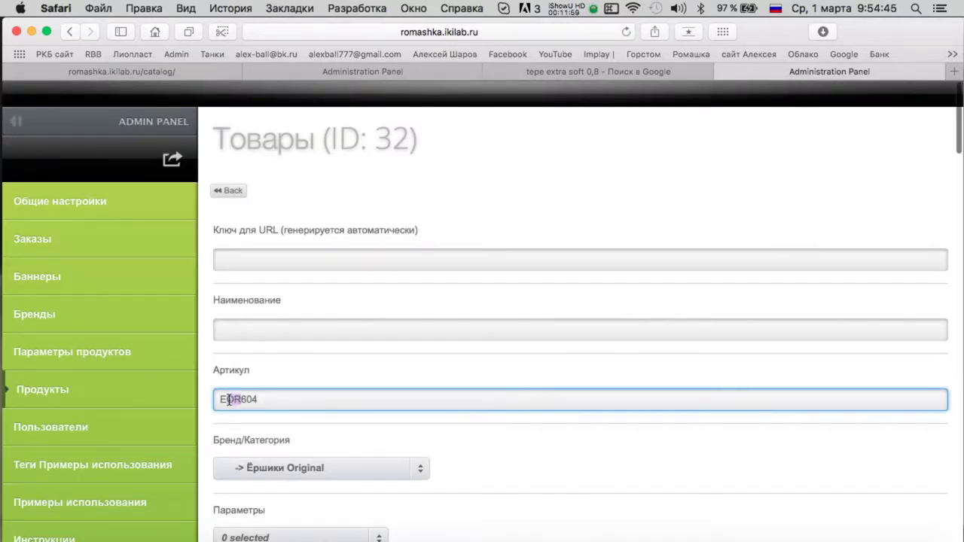
pyautogui.press('BackSpace')
# Copy "ершики (ORIGINAL) 6 шт Розовые" from the catalog short description into the product name and capitalise its first letter as Ё.
pyautogui.scroll(-10, 482, 324)
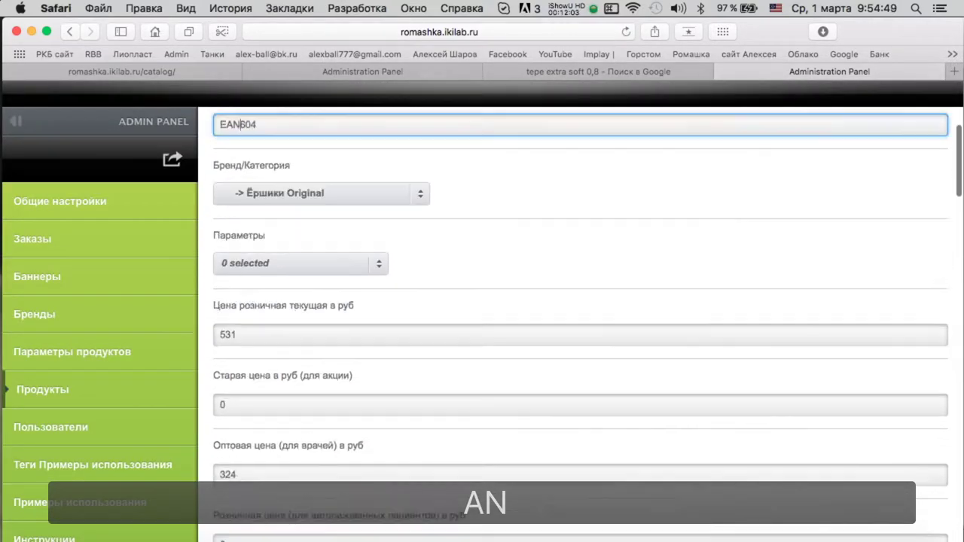
pyautogui.moveTo(276, 314); pyautogui.dragTo(410, 315)
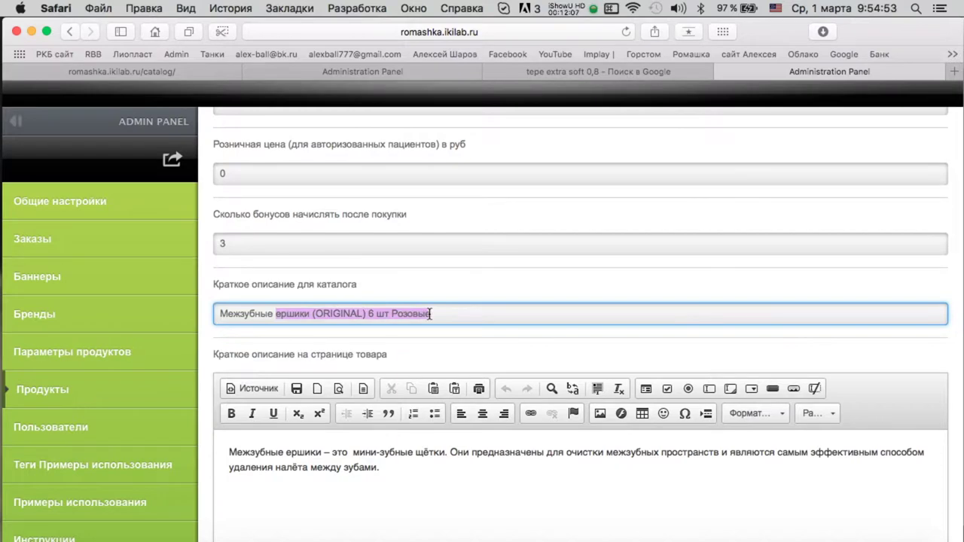
pyautogui.press('super+c')
pyautogui.scroll(10, 430, 314)
pyautogui.click(351, 271)
pyautogui.press('super+v')
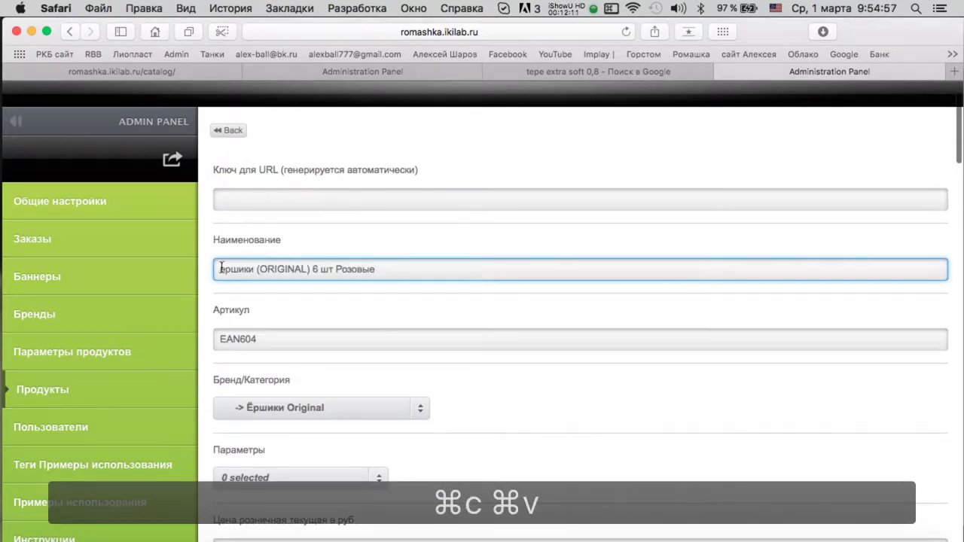
pyautogui.write('Ё')
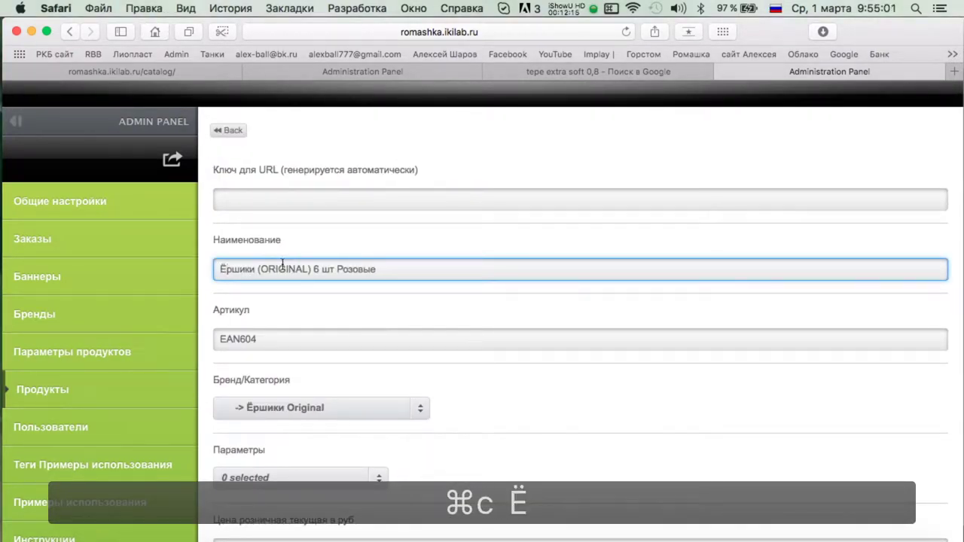
# Replace "(ORIGINAL)" with "Angle" in the product name so it reads "Ёршики Angle 6 шт Розовые".
pyautogui.doubleClick(262, 269)
pyautogui.press('BackSpace')
pyautogui.press('Right')
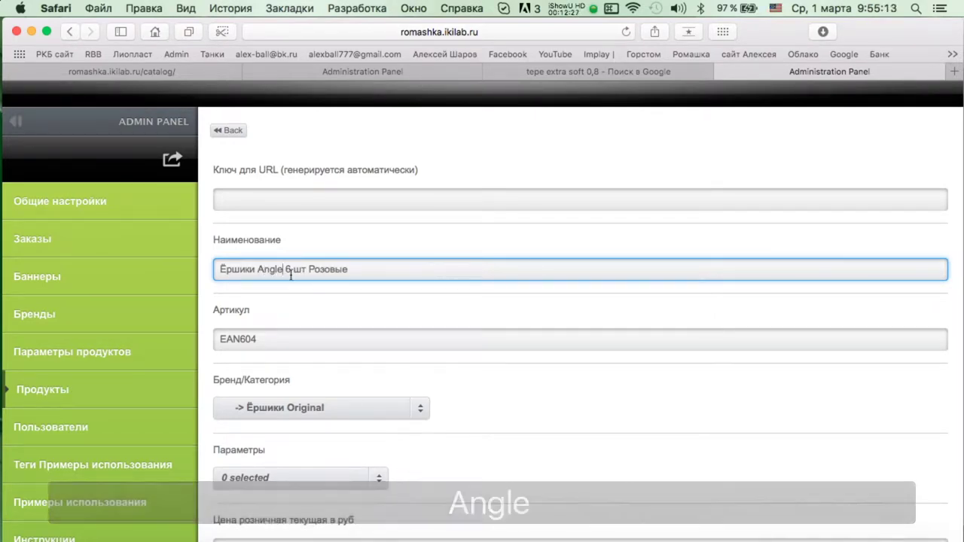
pyautogui.scroll(1, 382, 313)
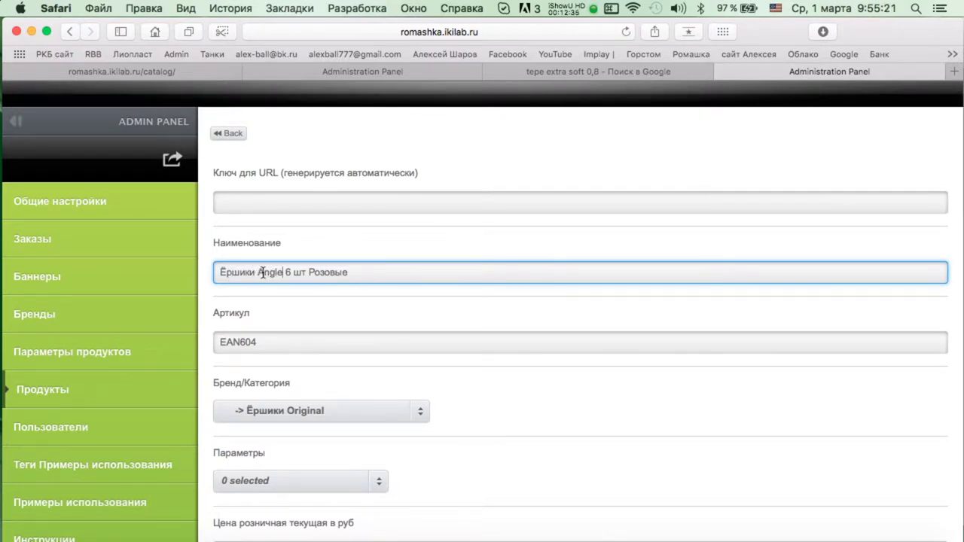
pyautogui.write('E')
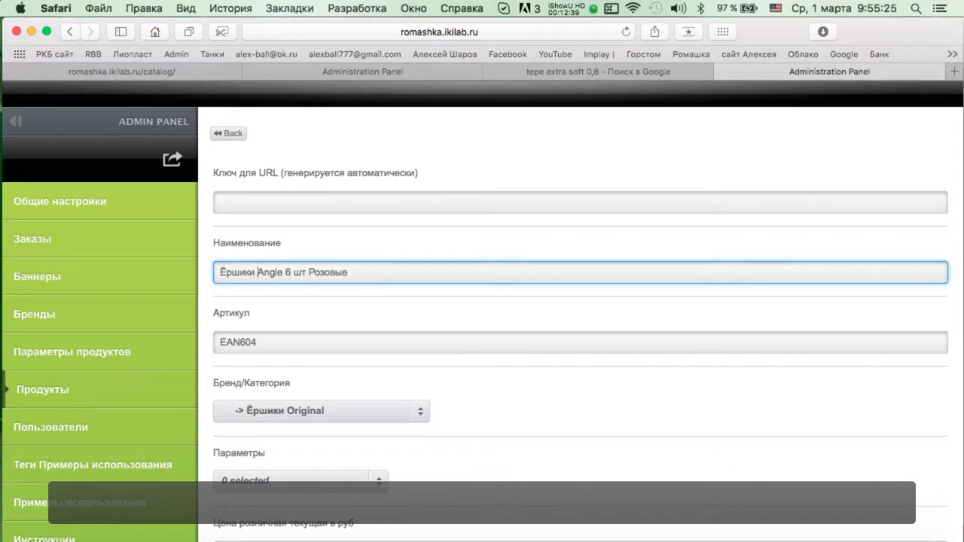
# Append "на длинной ручке" to the catalog short description and correct the spelling of "ершики" to "ёршики".
pyautogui.scroll(-10, 320, 299)
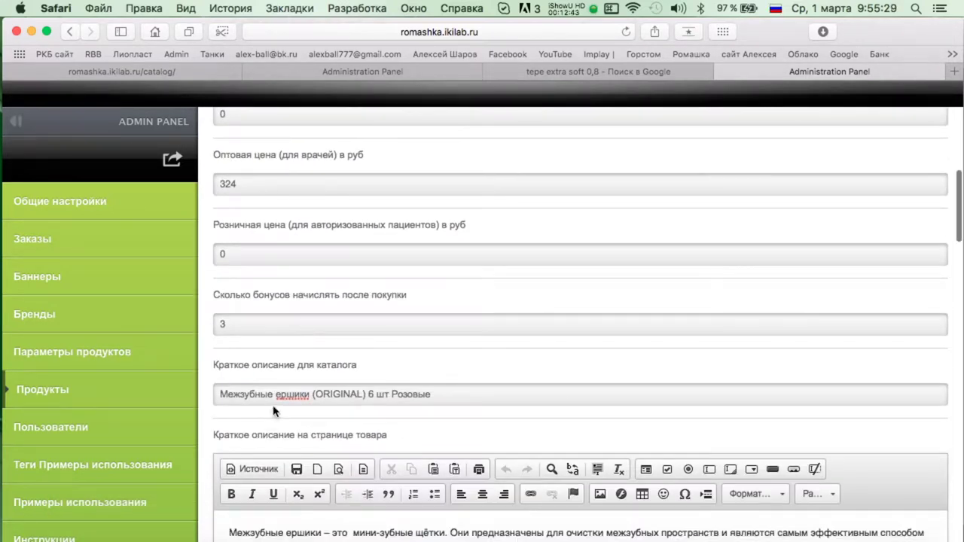
pyautogui.click(445, 394)
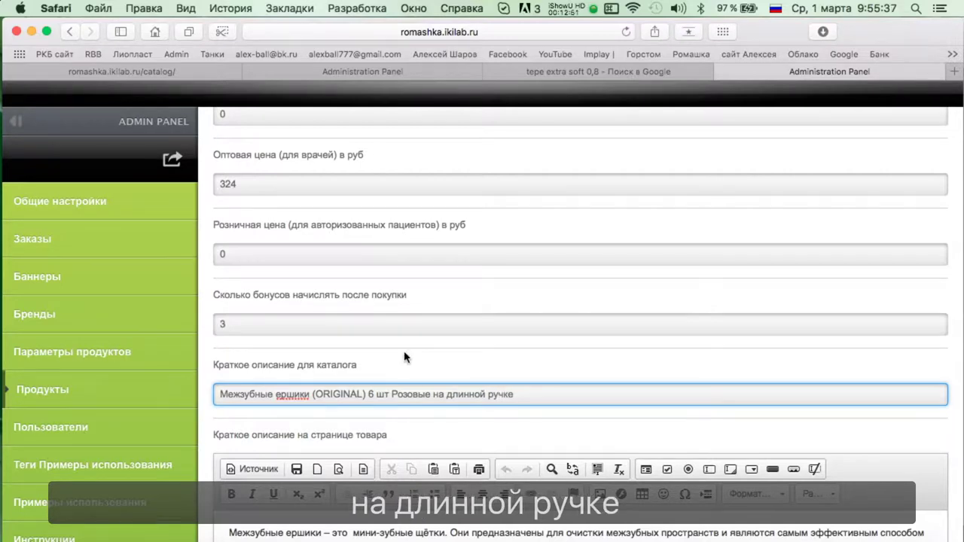
pyautogui.click(284, 394)
pyautogui.press('BackSpace')
pyautogui.write('ё')
# Replace "(ORIGINAL)" with "Angle" in the catalog short description.
pyautogui.scroll(1, 455, 350)
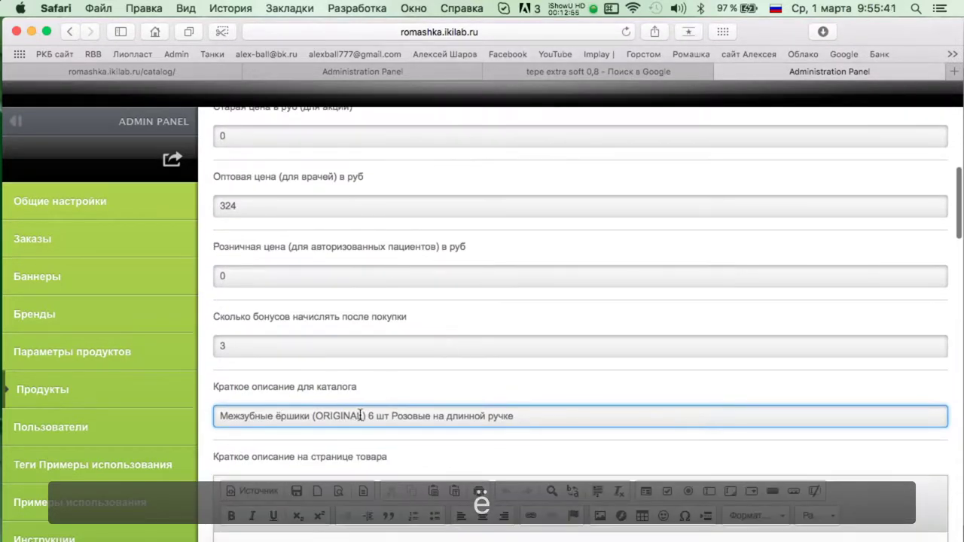
pyautogui.moveTo(369, 416); pyautogui.dragTo(312, 416)
pyautogui.write('Ф')
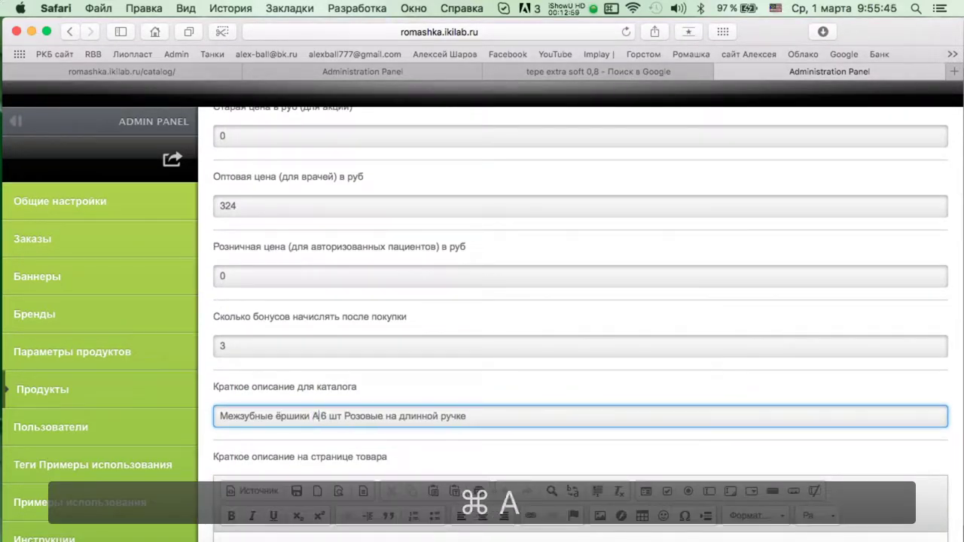
pyautogui.write('Angle')
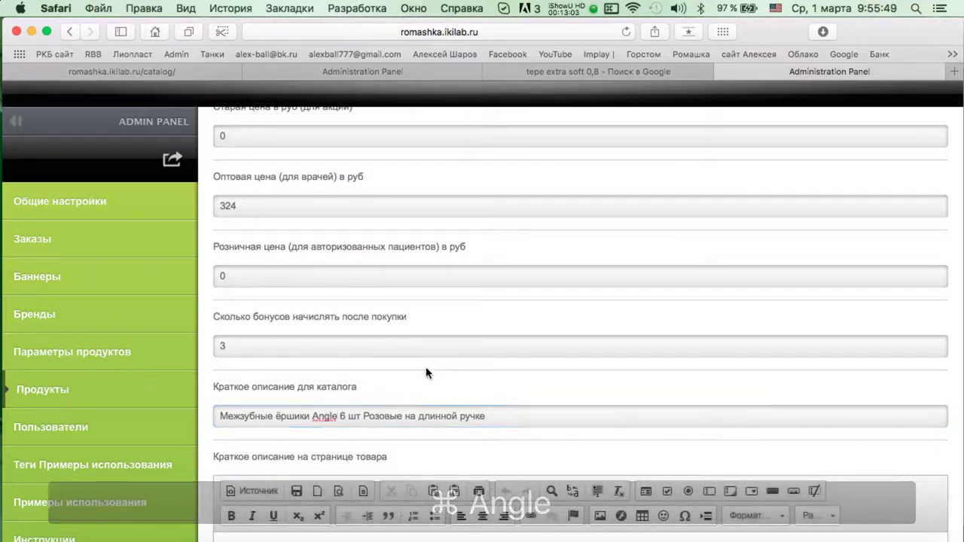
# Switch to the price list PDF in Preview, check the Angle brush entries, and return to the product form in Safari.
pyautogui.scroll(10, 422, 354)
pyautogui.hotkey('ctrl', 'Up')
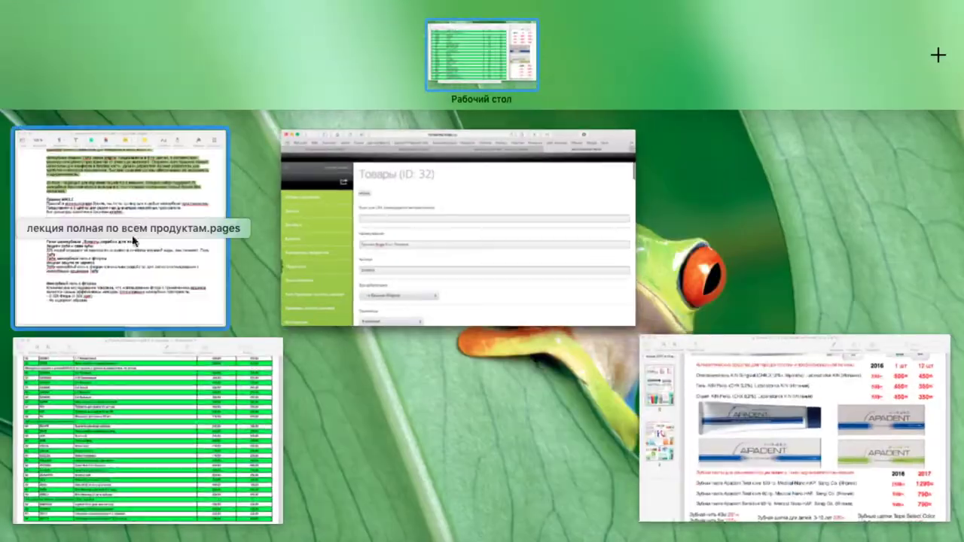
pyautogui.click(463, 356)
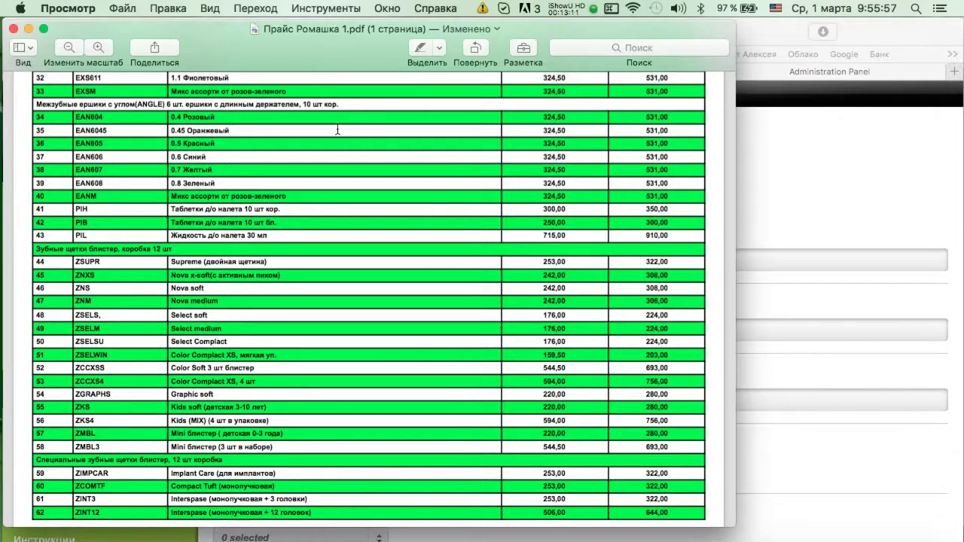
pyautogui.click(765, 45)
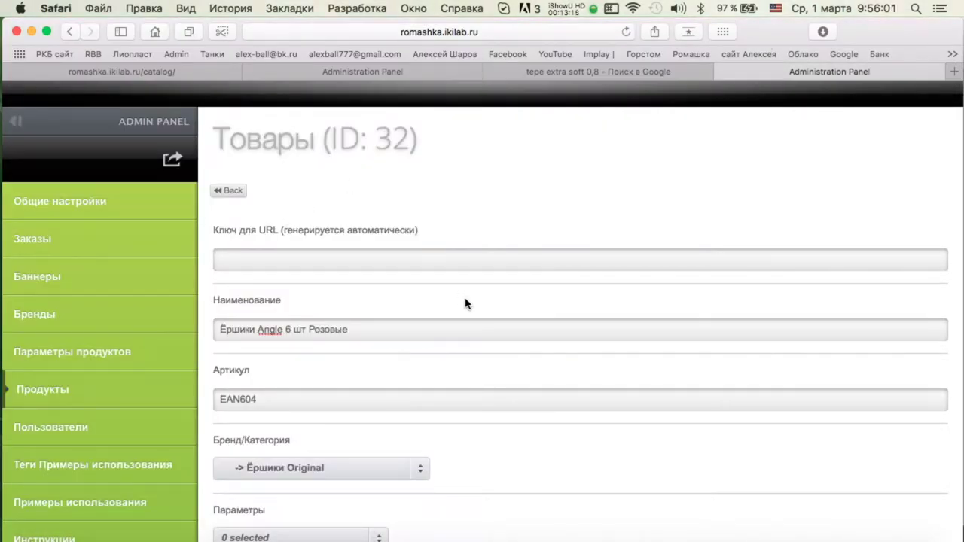
# Upload the TePe-Angle interdental brushes JPG from the ершики folder as a product photo.
pyautogui.scroll(-15, 465, 304)
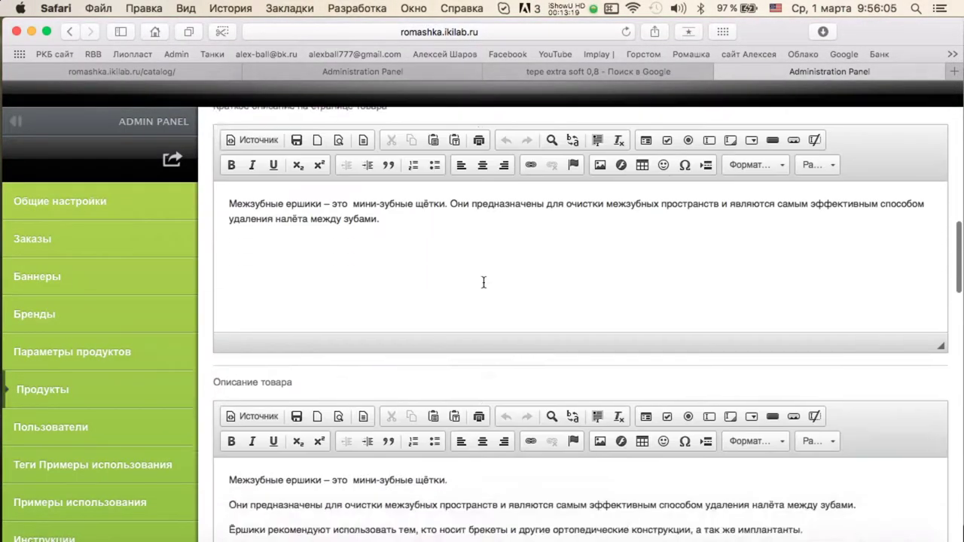
pyautogui.scroll(-10, 483, 283)
pyautogui.click(229, 331)
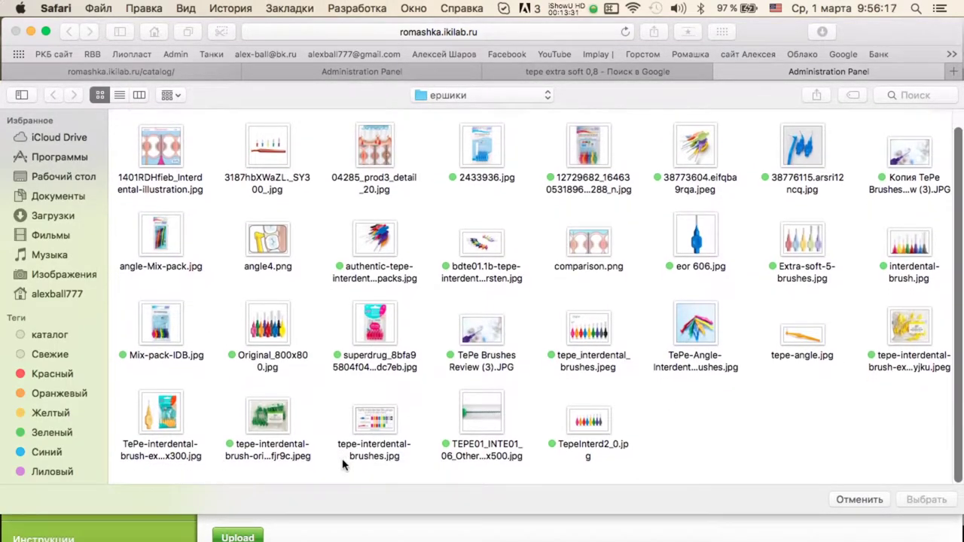
pyautogui.scroll(-1, 343, 465)
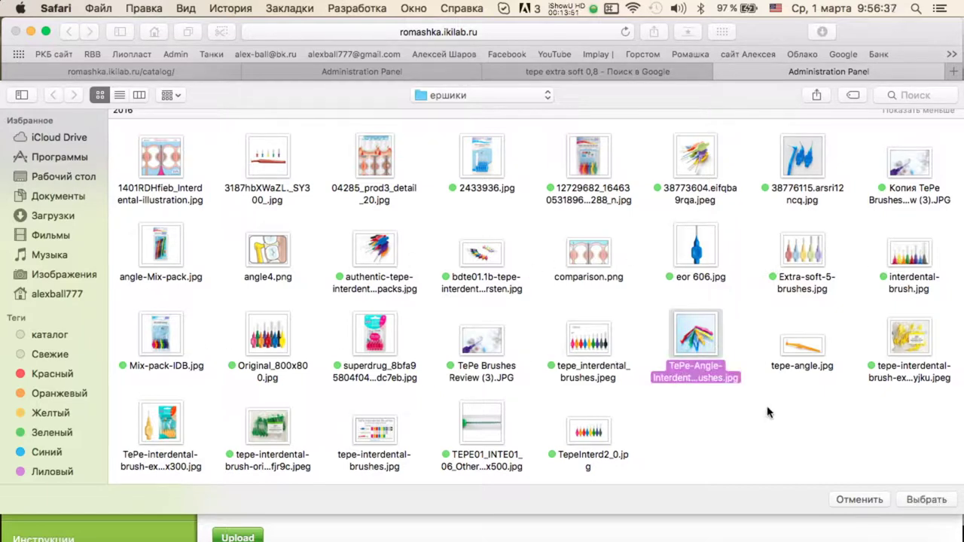
pyautogui.rightClick(708, 345)
pyautogui.click(787, 430)
pyautogui.press('Return')
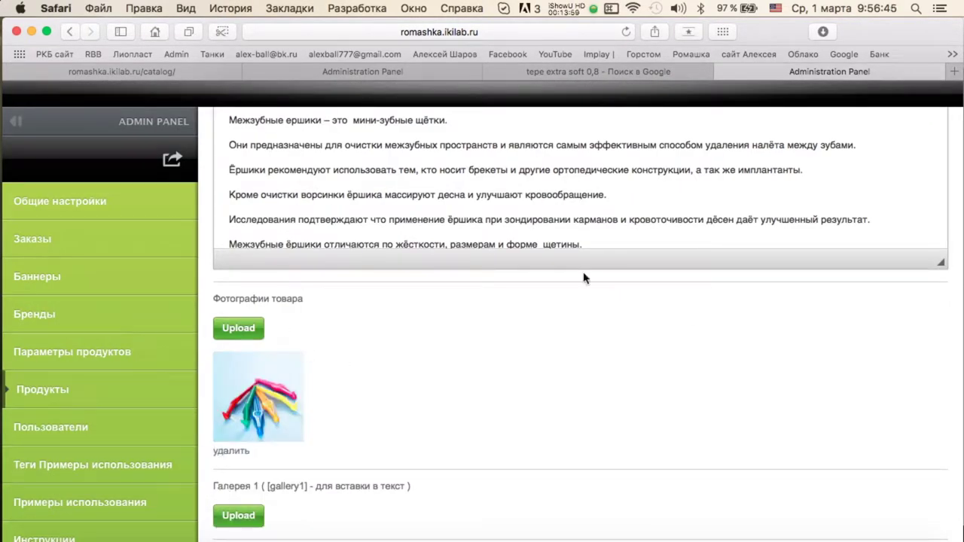
# Search Google Images for "tepe angle 0,4", reusing the open image search.
pyautogui.click(562, 71)
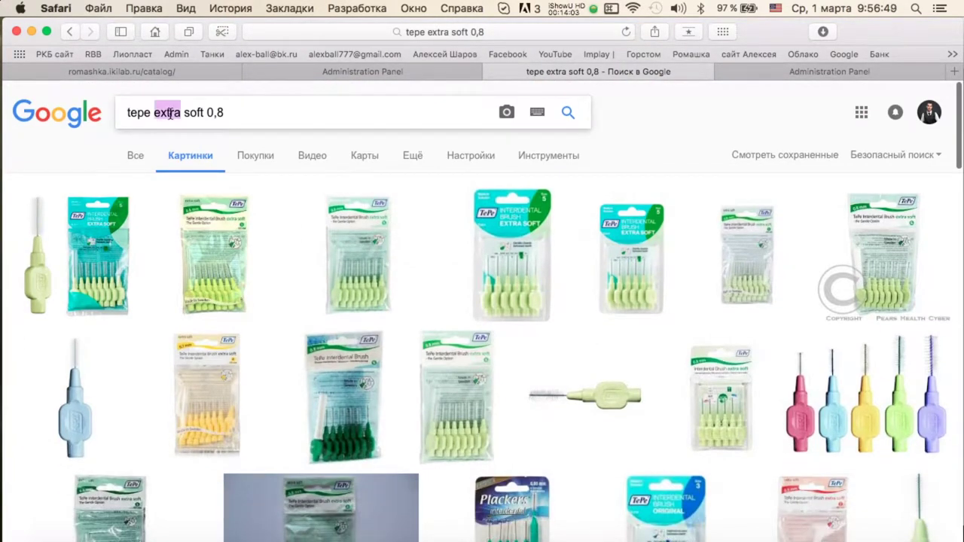
pyautogui.doubleClick(169, 112)
pyautogui.write('angl')
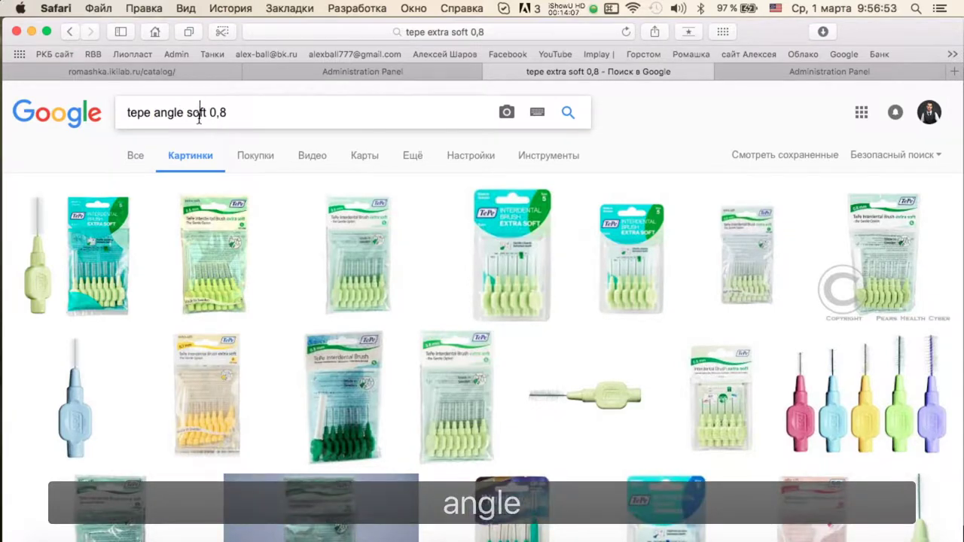
pyautogui.write('e')
pyautogui.click(204, 113)
pyautogui.press('BackSpace')
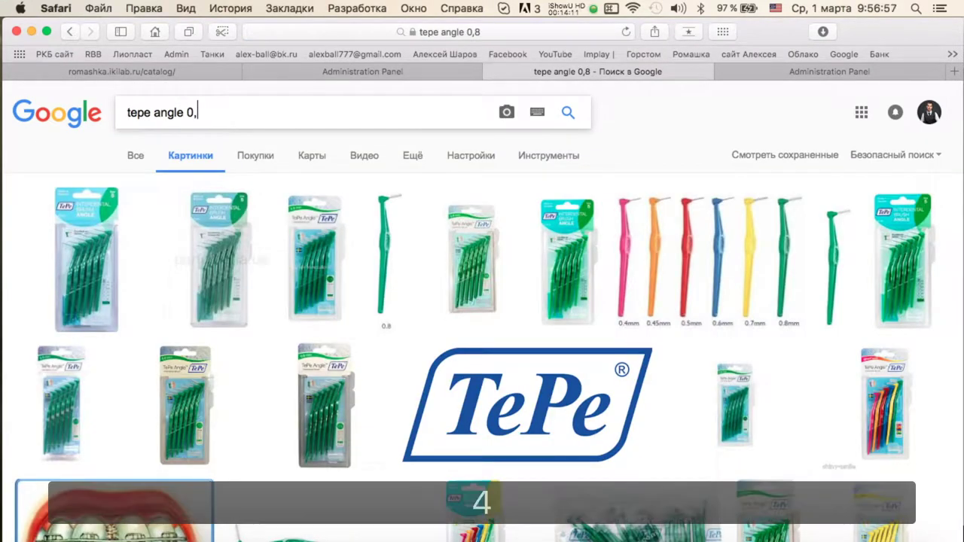
pyautogui.write('4')
# Open the size chart image of six coloured Angle brushes at full size, save it to Downloads, and close it.
pyautogui.rightClick(456, 234)
pyautogui.click(409, 254)
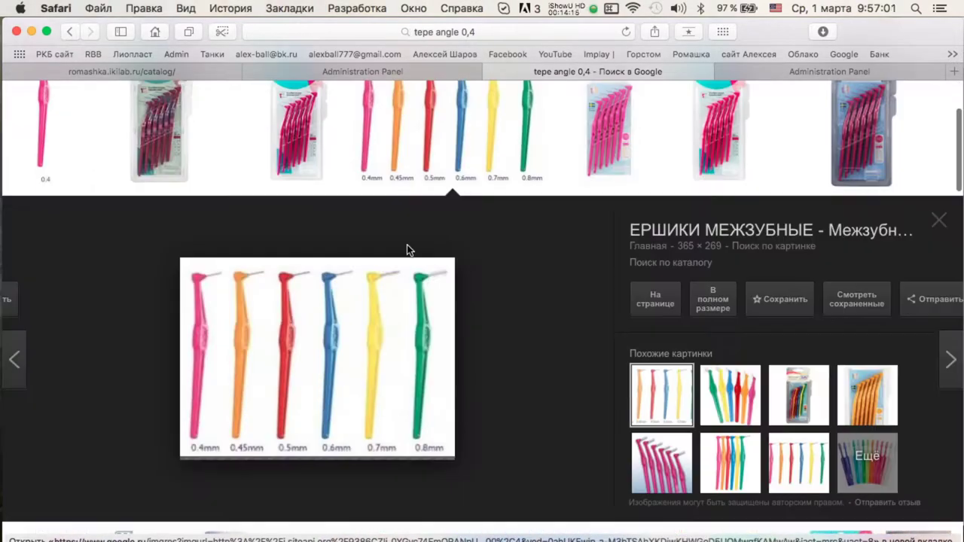
pyautogui.click(723, 315)
pyautogui.rightClick(515, 198)
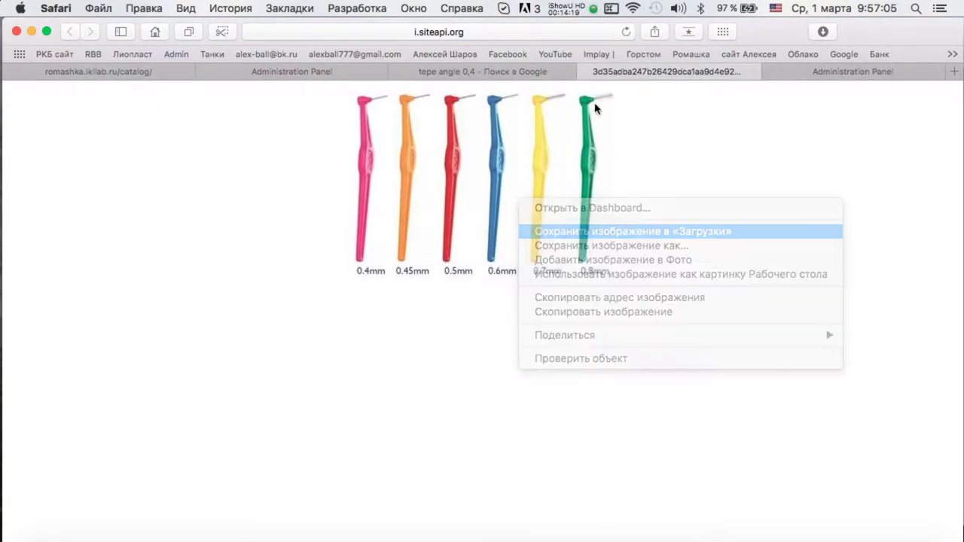
pyautogui.click(548, 230)
pyautogui.press('super+w')
# Open the 530 × 750 image of the pink TePe Angle 0,4 mm package at full size, save it to Downloads, and close it.
pyautogui.scroll(3, 566, 267)
pyautogui.click(712, 263)
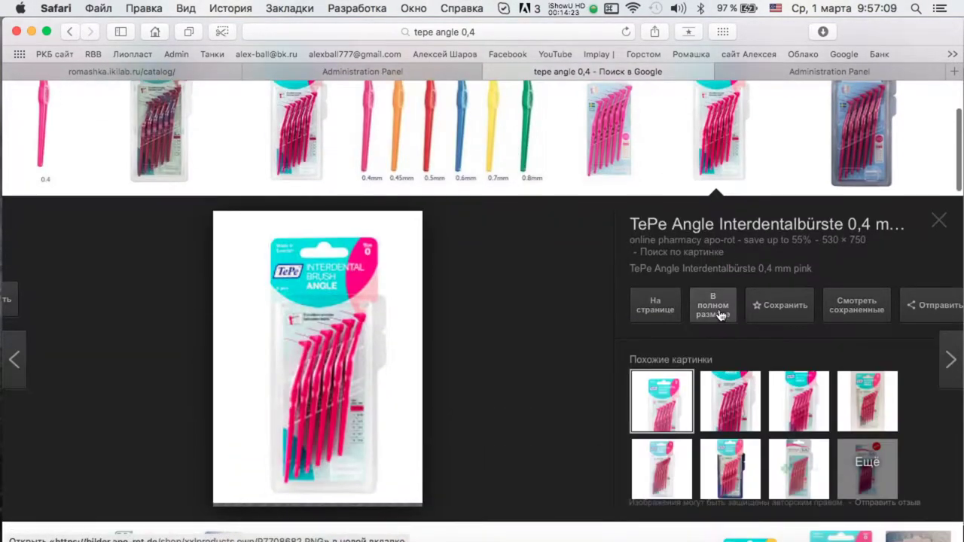
pyautogui.click(712, 303)
pyautogui.rightClick(482, 272)
pyautogui.click(520, 306)
pyautogui.press('super+w')
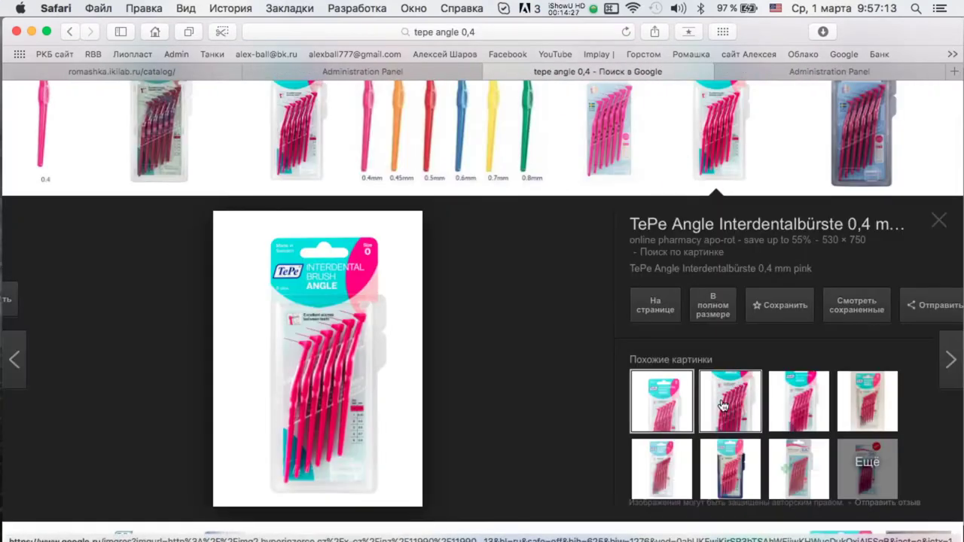
# Open the image of the single pink 0.4 brush at full size, save it to Downloads, and close it.
pyautogui.click(797, 409)
pyautogui.scroll(3, 284, 237)
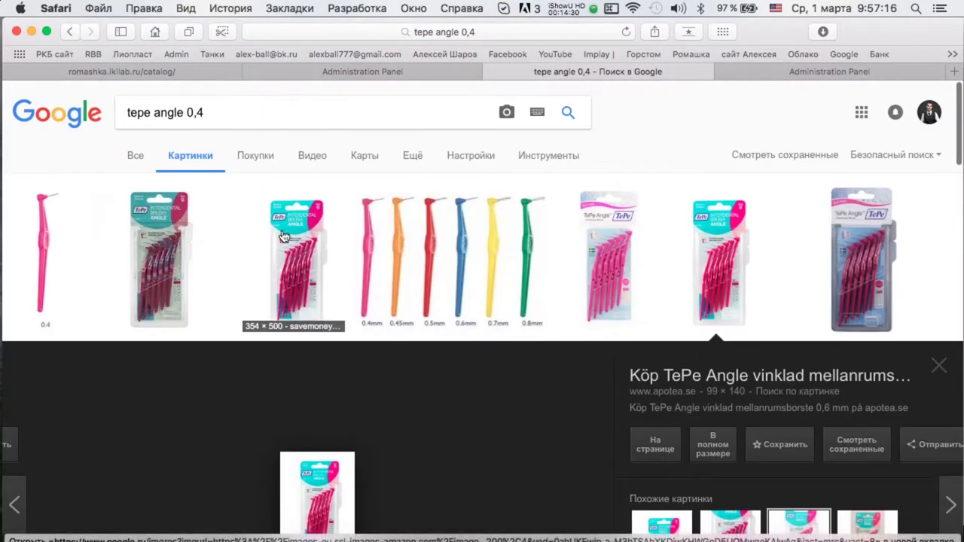
pyautogui.click(43, 240)
pyautogui.click(713, 298)
pyautogui.rightClick(456, 237)
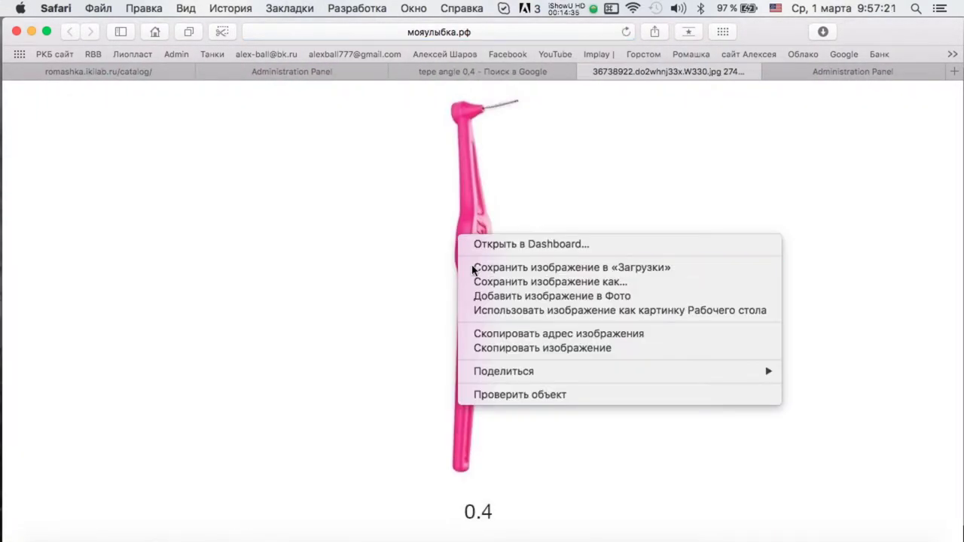
pyautogui.click(473, 261)
pyautogui.press('super+w')
# Open the yellow TePe Angle package image at full size, save it to Downloads, and close it.
pyautogui.scroll(-5, 592, 238)
pyautogui.scroll(-1, 593, 238)
pyautogui.click(746, 241)
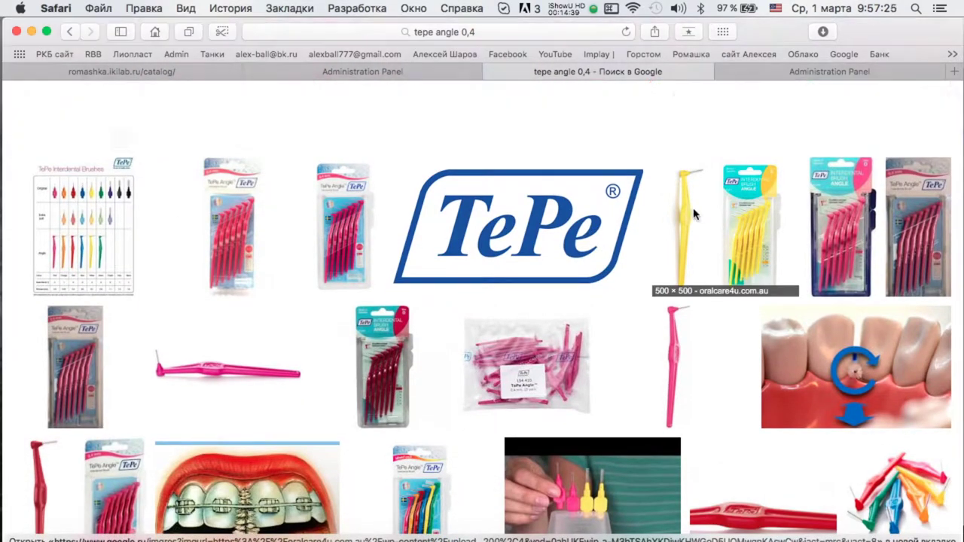
pyautogui.click(524, 262)
pyautogui.rightClick(476, 239)
pyautogui.click(527, 275)
pyautogui.press('super+w')
pyautogui.scroll(5, 593, 299)
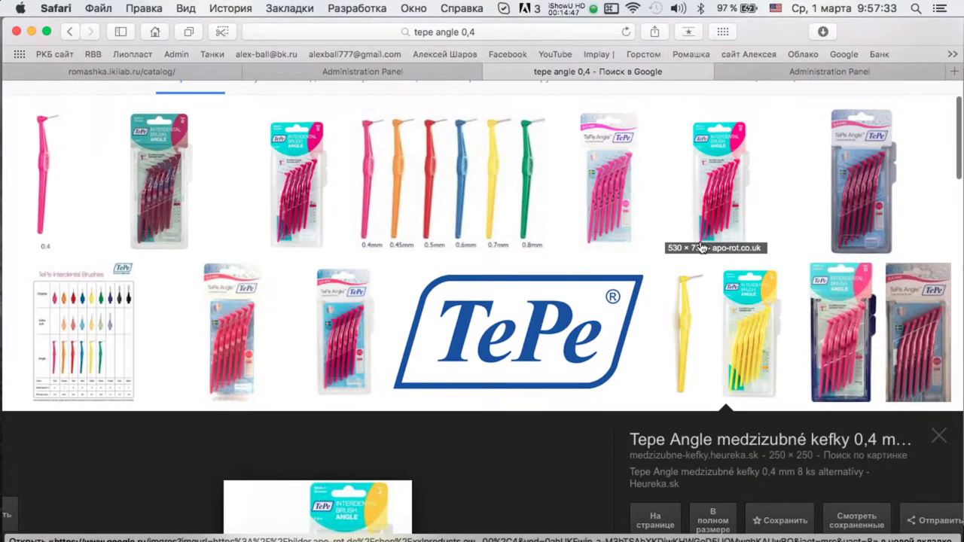
# Open the 350 × 275 image of the single pink Angle brush at full size, save it to Downloads, and close it.
pyautogui.scroll(-3, 594, 299)
pyautogui.scroll(-10, 592, 299)
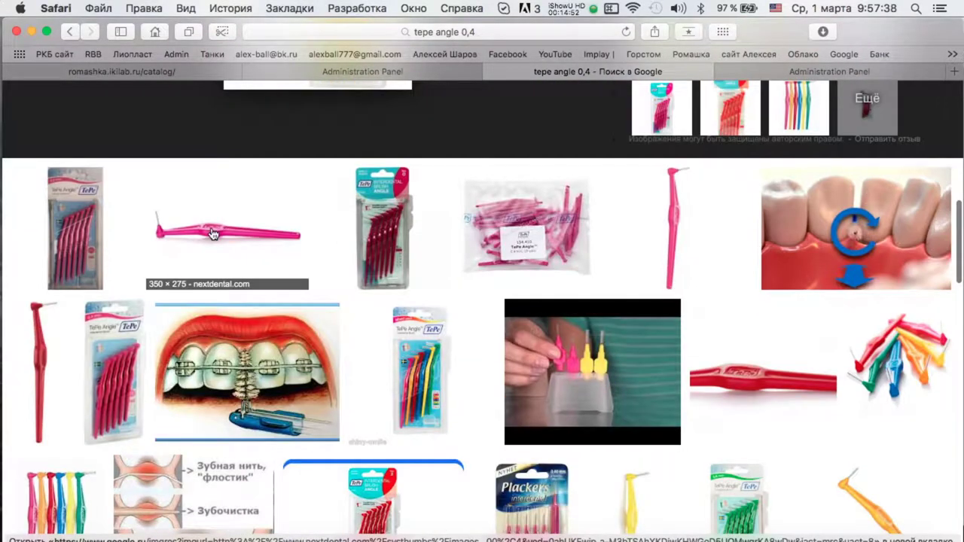
pyautogui.click(212, 232)
pyautogui.click(711, 299)
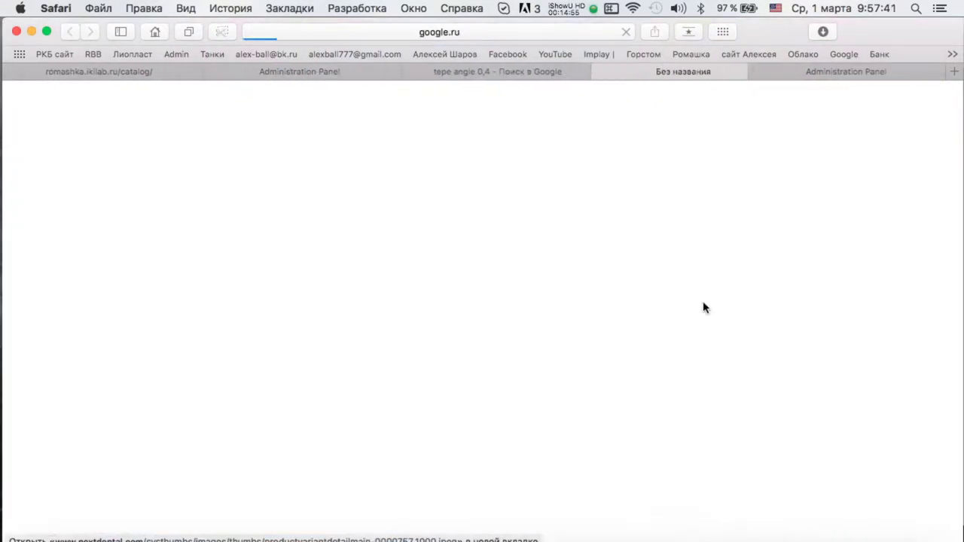
pyautogui.rightClick(488, 190)
pyautogui.click(527, 220)
pyautogui.press('super+w')
# Open the similar image of a single red Angle brush at full size, save it to Downloads, and close it.
pyautogui.click(738, 394)
pyautogui.click(715, 300)
pyautogui.rightClick(461, 229)
pyautogui.click(497, 260)
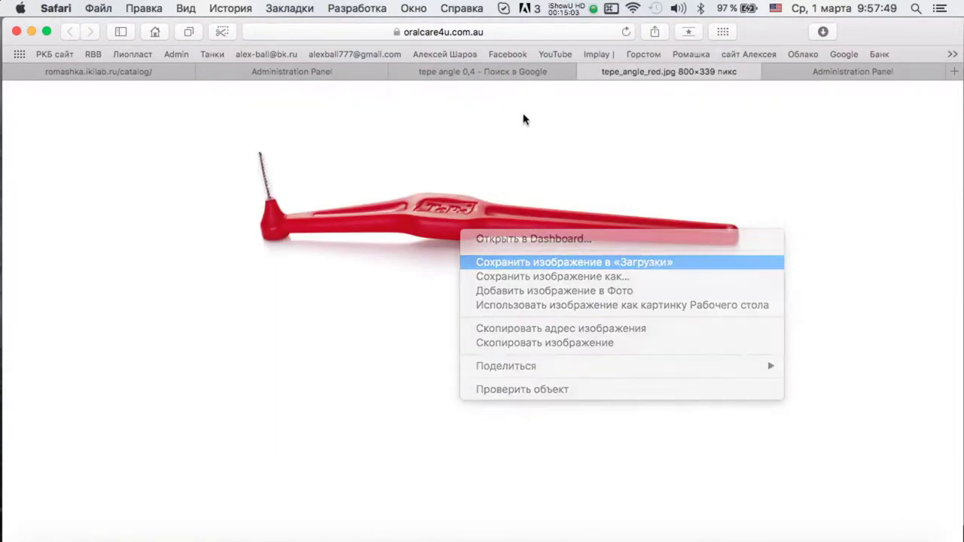
pyautogui.press('super+w')
# Browse the remaining image results, previewing the blue Interspace toothbrush and the green 0.8 mm package.
pyautogui.click(803, 405)
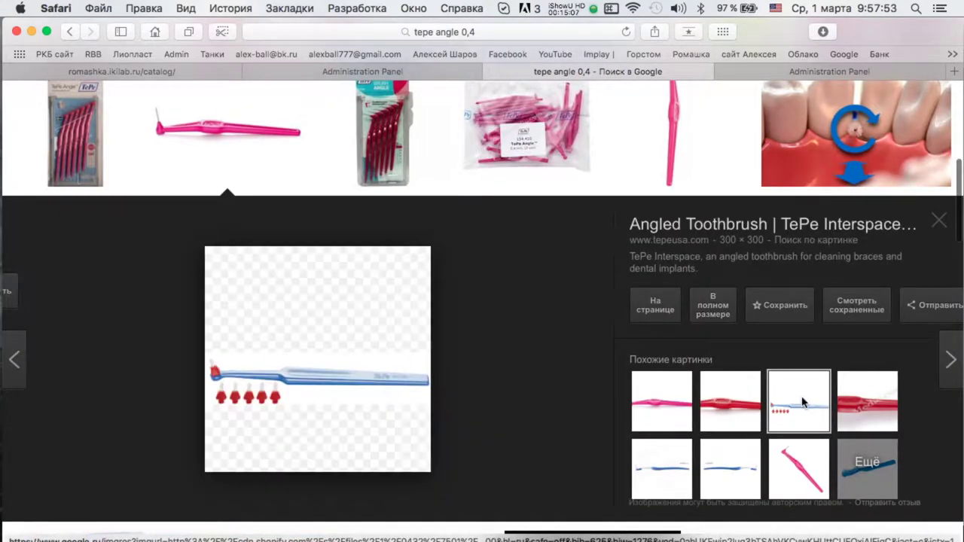
pyautogui.scroll(3, 734, 447)
pyautogui.scroll(-7, 434, 283)
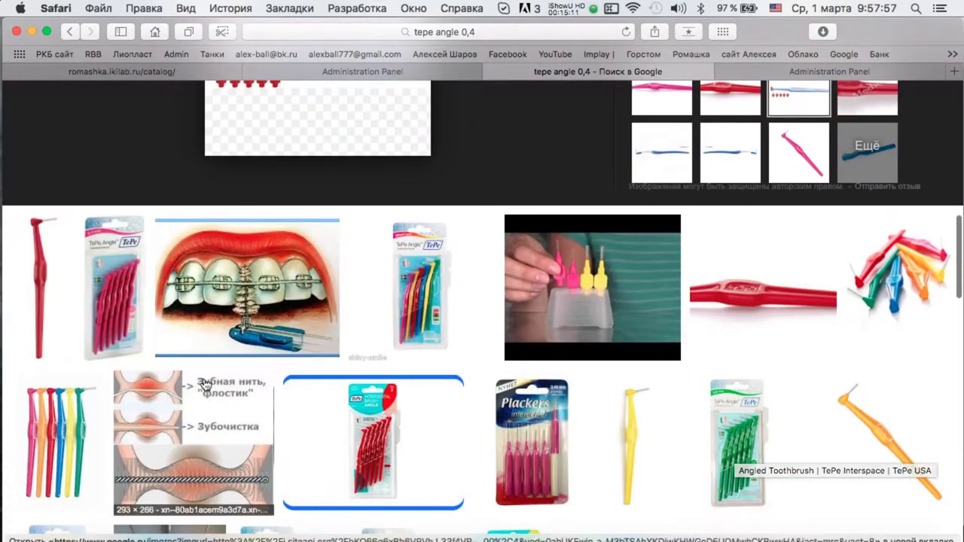
pyautogui.scroll(-1, 434, 284)
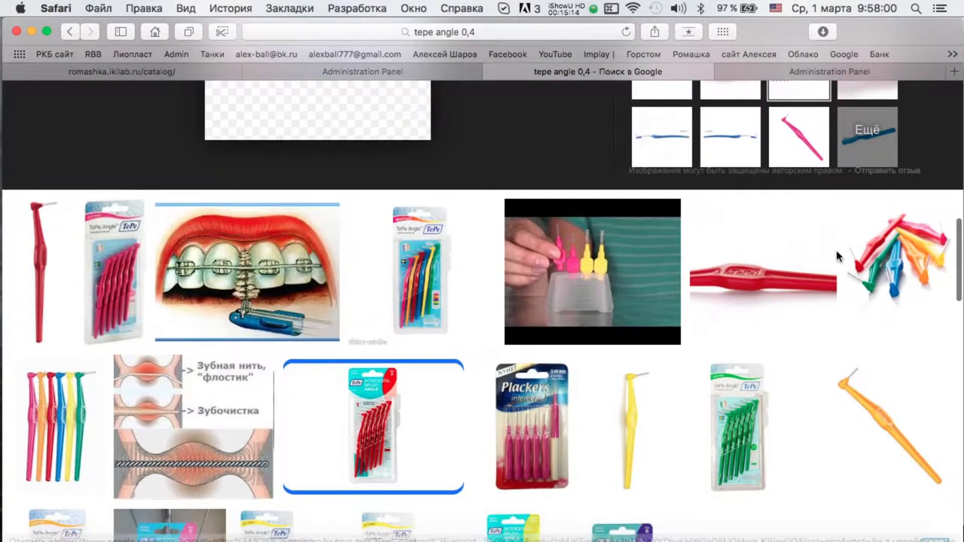
pyautogui.click(711, 428)
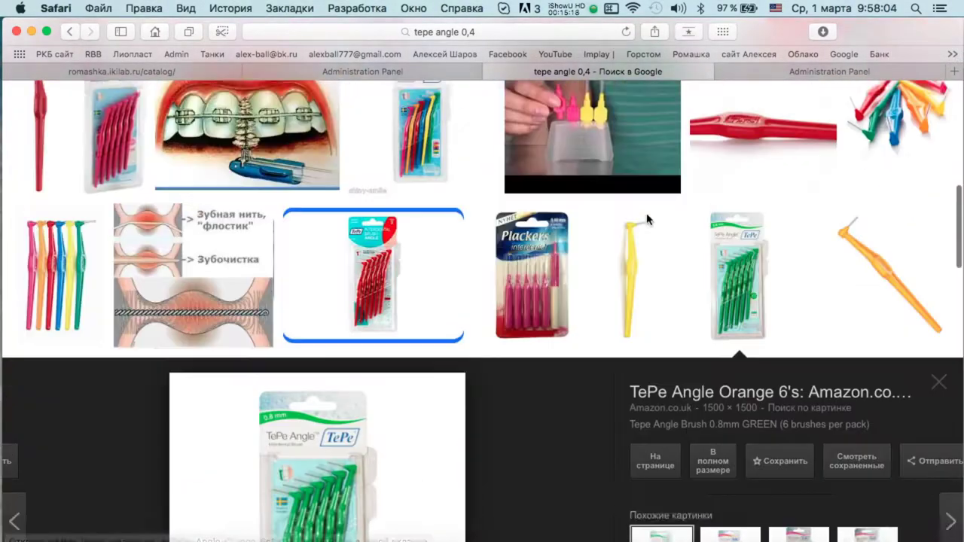
# Search images for "tepe angle 0,45".
pyautogui.scroll(10, 646, 219)
pyautogui.click(248, 114)
pyautogui.press('BackSpace')
pyautogui.write('5')
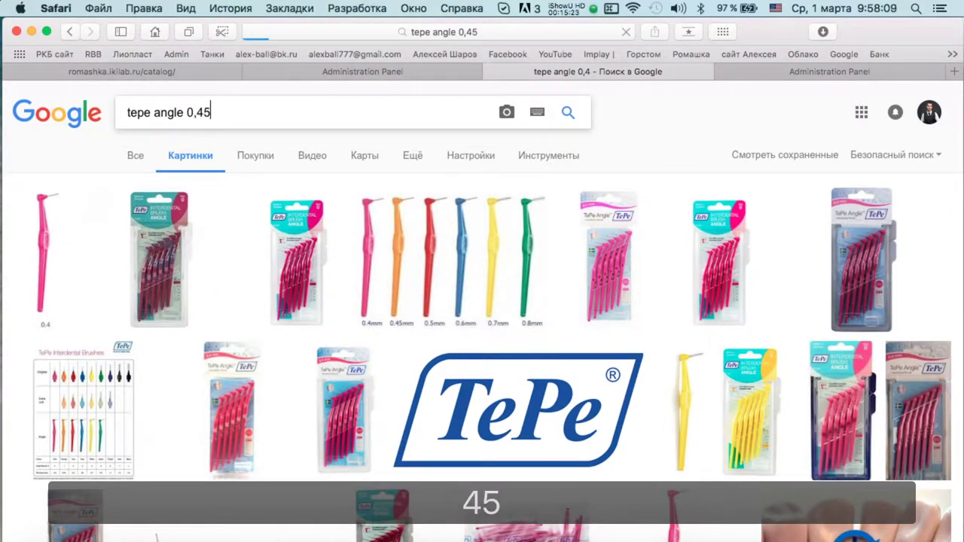
pyautogui.press('Return')
# Open the 323 × 1006 image of the single orange brush at full size, check the Preview windows, and close the image's tab.
pyautogui.click(389, 276)
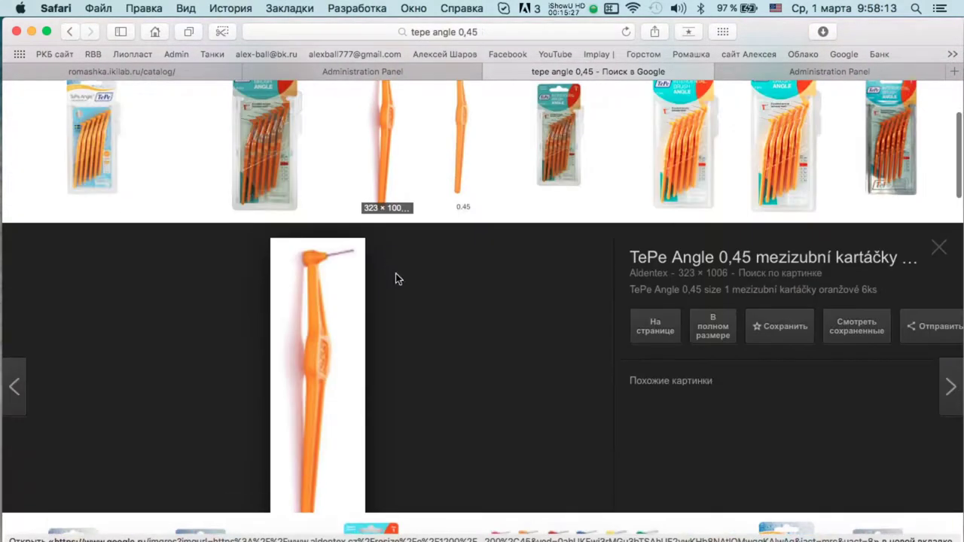
pyautogui.keyDown('super'); pyautogui.click(399, 278); pyautogui.keyUp('super')
pyautogui.press('super+Tab')
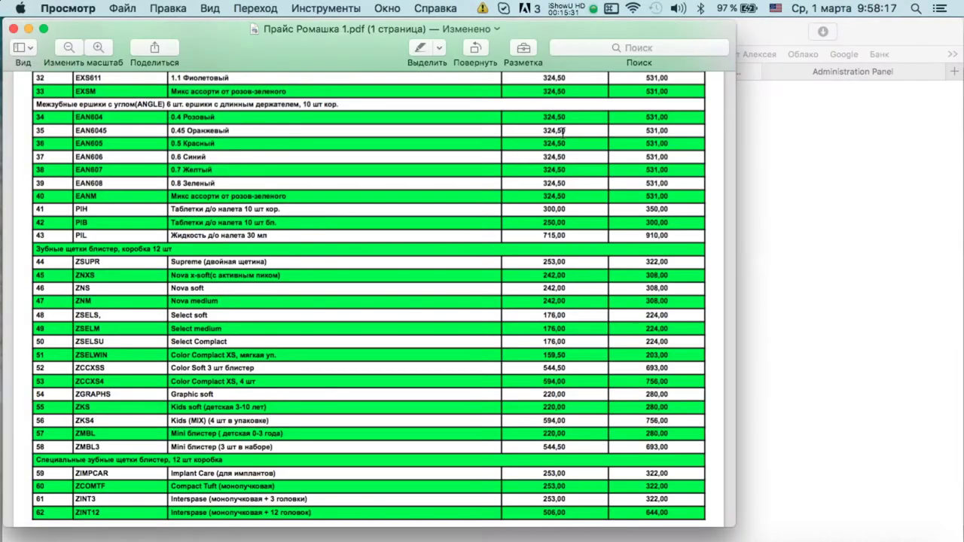
pyautogui.press('super+grave')
pyautogui.press('super+grave')
pyautogui.press('super+Tab')
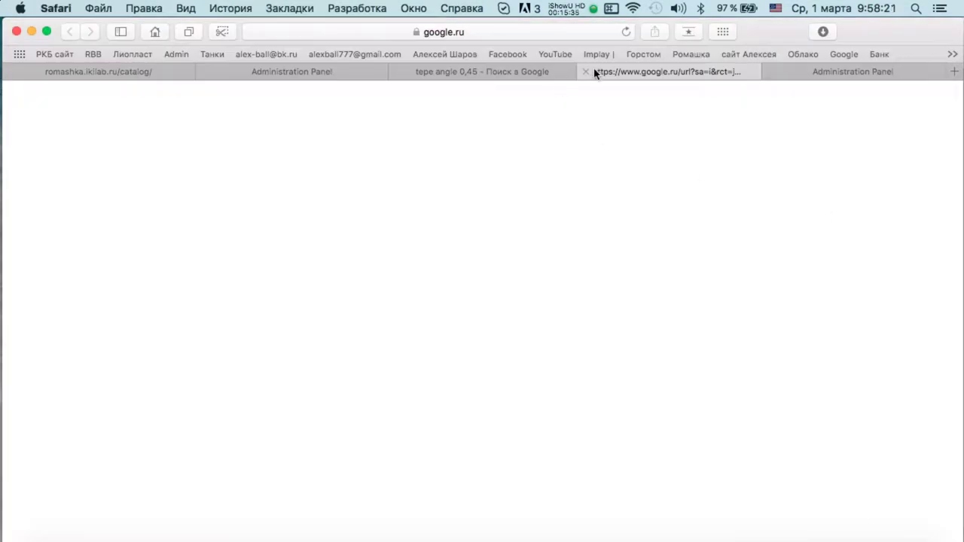
pyautogui.click(587, 71)
# Open the 495 × 700 image of the orange TePe Angle package at full size, save it to Downloads, and close it.
pyautogui.click(729, 391)
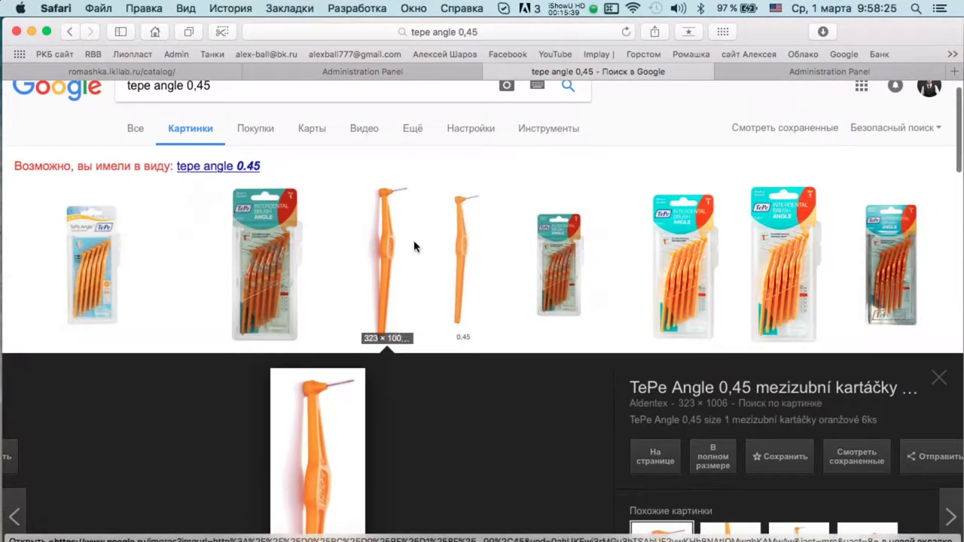
pyautogui.scroll(3, 644, 295)
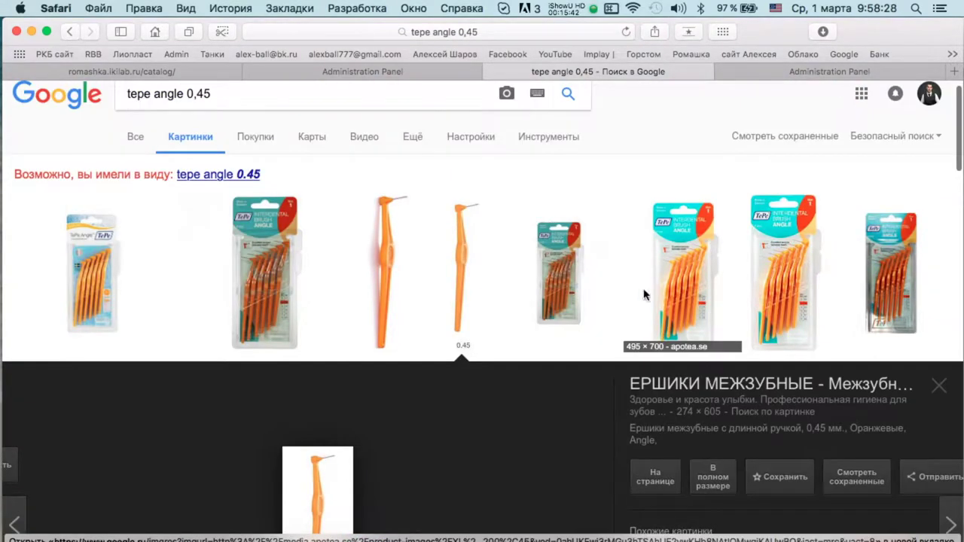
pyautogui.click(685, 283)
pyautogui.click(732, 304)
pyautogui.rightClick(517, 303)
pyautogui.click(586, 335)
pyautogui.click(587, 71)
# Open the 714 × 171 image of the horizontal orange brush at full size, save it to Downloads, and close it.
pyautogui.scroll(-5, 522, 404)
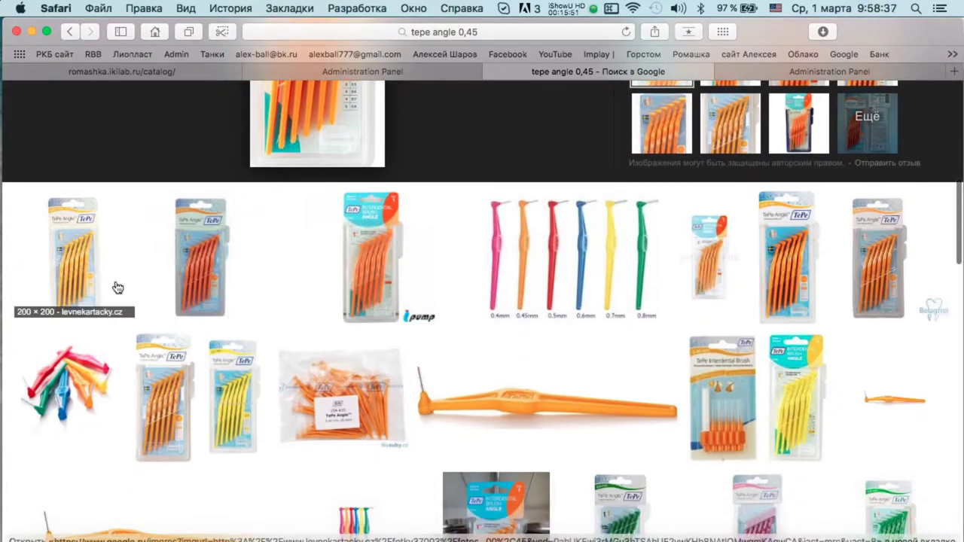
pyautogui.click(536, 402)
pyautogui.click(723, 305)
pyautogui.rightClick(458, 156)
pyautogui.click(560, 190)
pyautogui.click(587, 72)
# Open the 136 × 300 image of the yellow TePe Angle package at full size, save it to Downloads, and close it.
pyautogui.scroll(5, 805, 357)
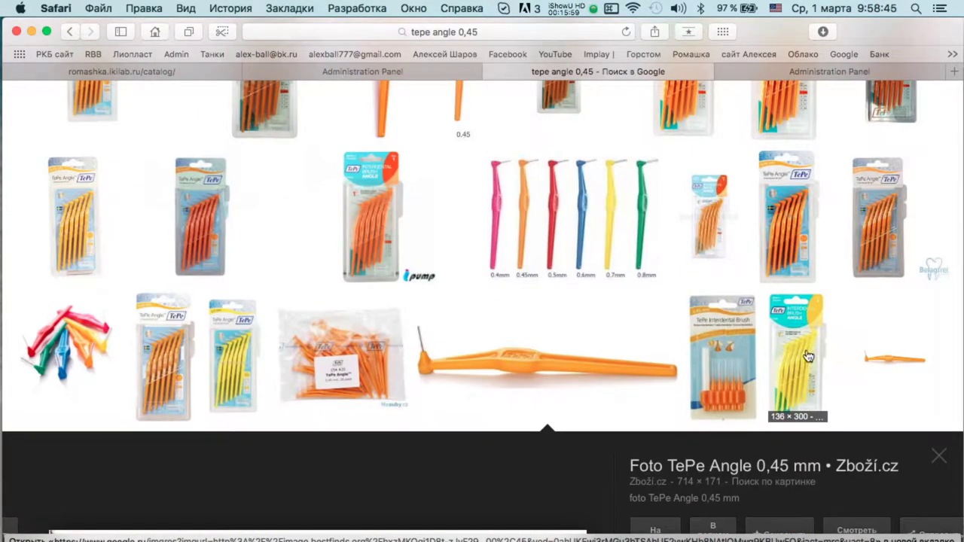
pyautogui.click(787, 358)
pyautogui.click(721, 311)
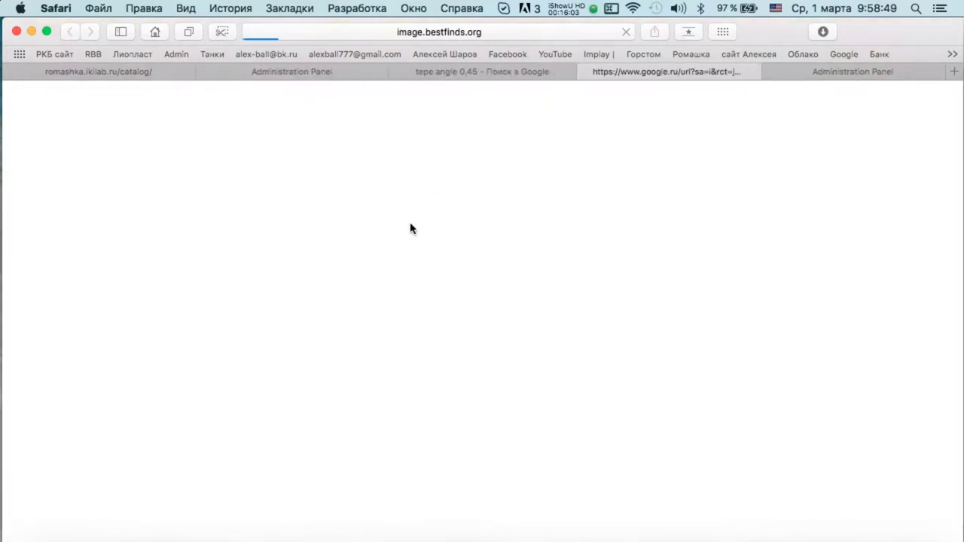
pyautogui.rightClick(465, 224)
pyautogui.click(559, 259)
pyautogui.press('super+w')
# Close the image preview and search images for "tepe angle 0,5".
pyautogui.scroll(3, 503, 305)
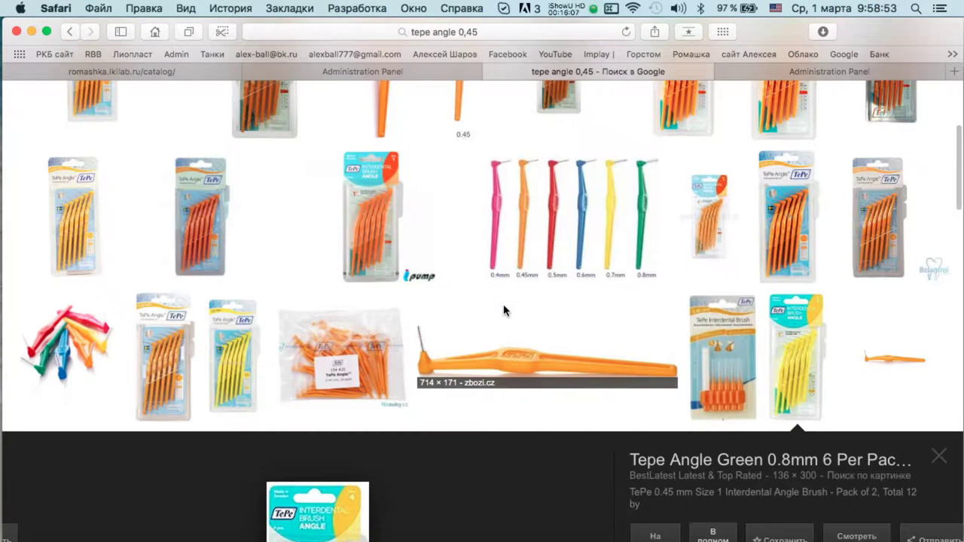
pyautogui.press('Escape')
pyautogui.scroll(-5, 504, 305)
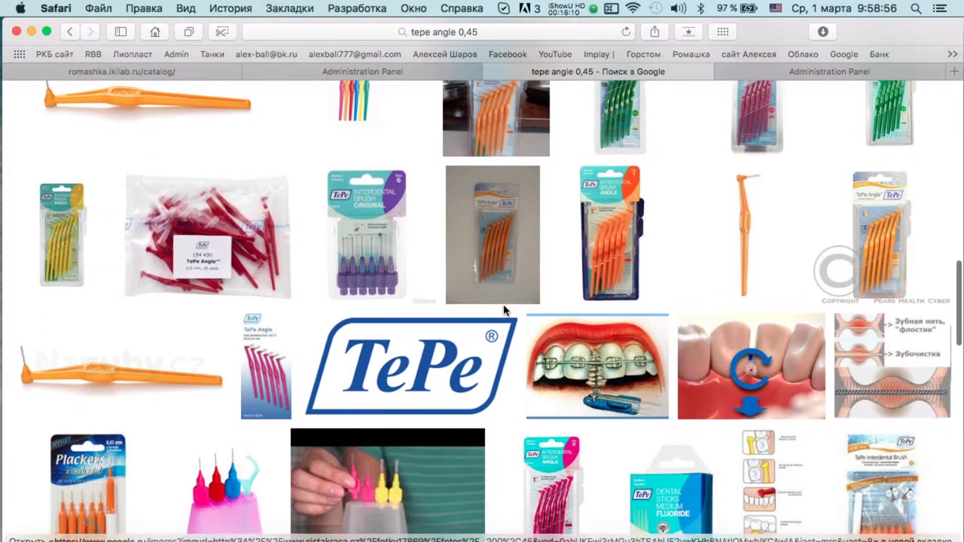
pyautogui.scroll(10, 504, 310)
pyautogui.click(252, 112)
pyautogui.press('BackSpace')
pyautogui.press('BackSpace')
pyautogui.write('5')
pyautogui.press('Return')
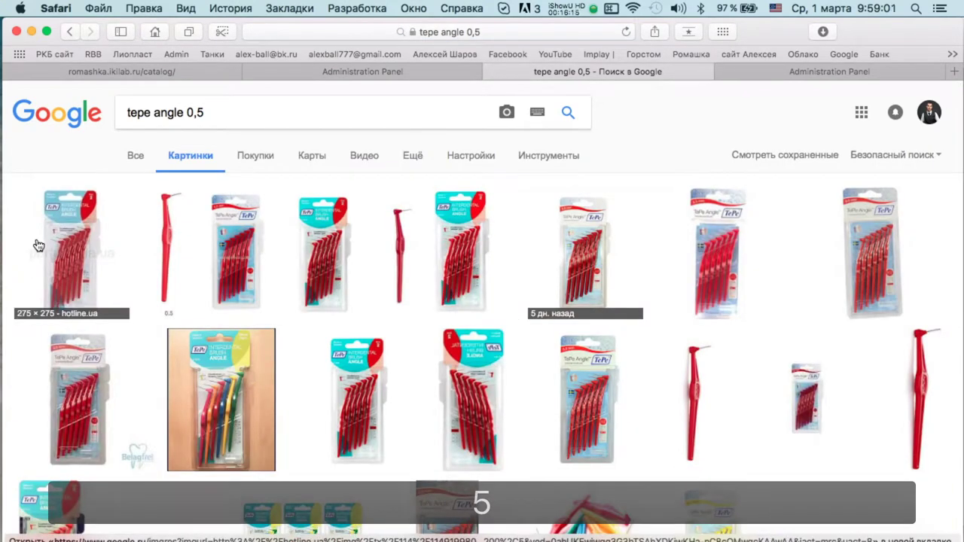
# Open the image of the red Angle package to the right of the single dark red brush, save it to Downloads, and close it.
pyautogui.click(466, 259)
pyautogui.click(714, 298)
pyautogui.rightClick(474, 227)
pyautogui.click(497, 261)
pyautogui.click(583, 71)
# Open the 319 × 450 Amazon image of the red Size 2 package at full size, save it to Downloads, and close it.
pyautogui.click(312, 258)
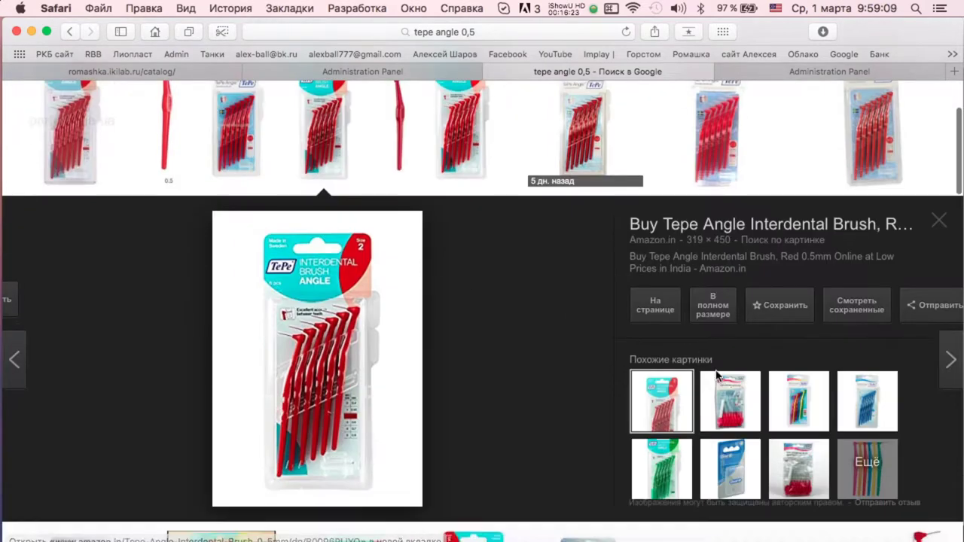
pyautogui.click(715, 293)
pyautogui.rightClick(371, 224)
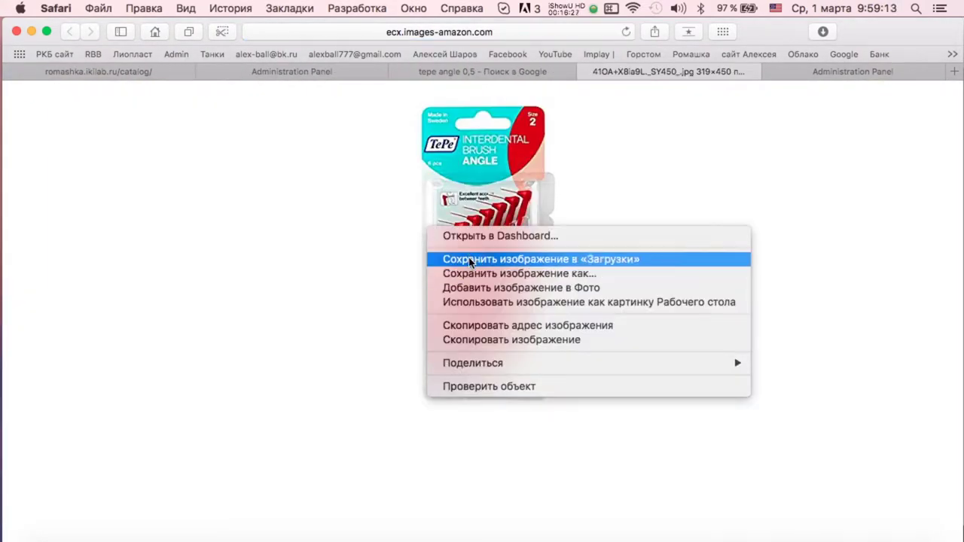
pyautogui.click(484, 254)
pyautogui.click(591, 71)
# Open the image of the single red brush labelled 0.5 at full size, save it to Downloads, and close it.
pyautogui.scroll(3, 548, 305)
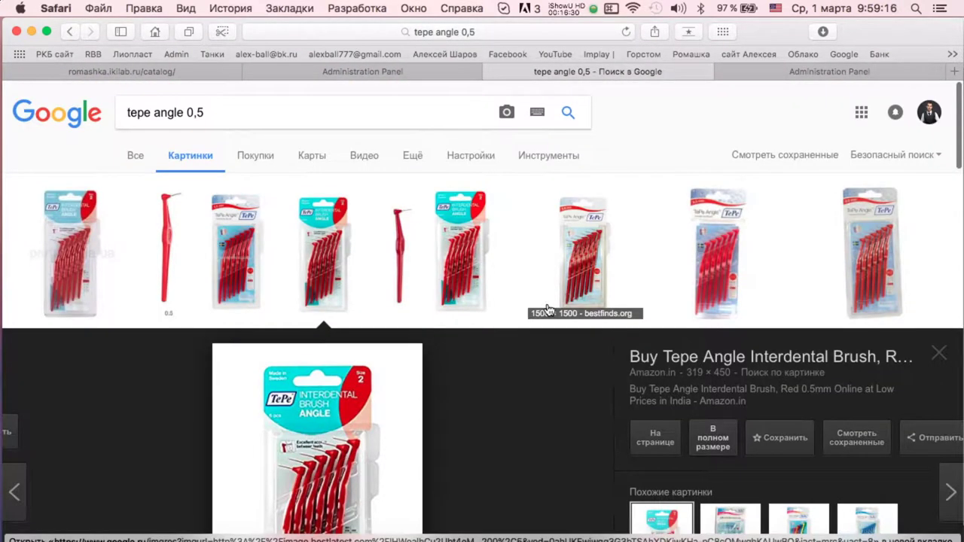
pyautogui.click(169, 263)
pyautogui.click(866, 395)
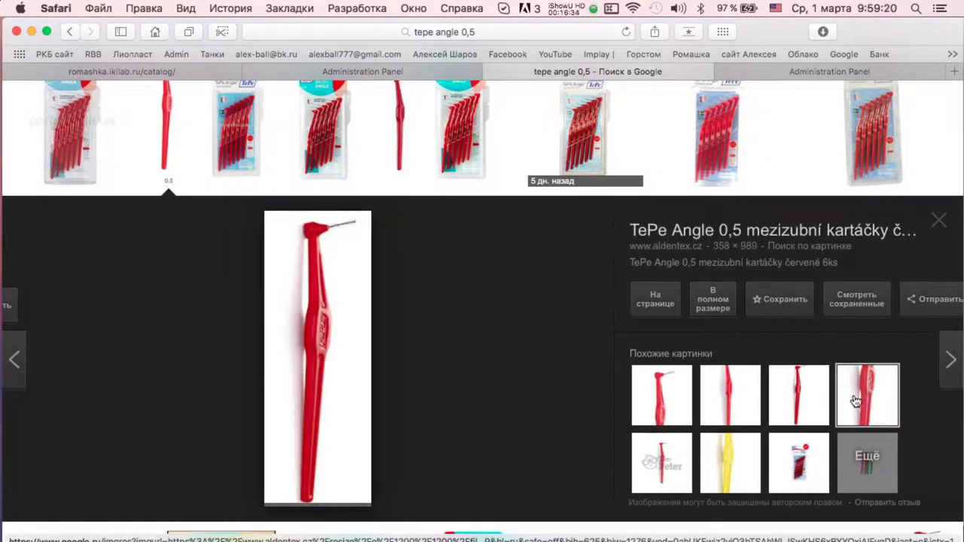
pyautogui.click(654, 387)
pyautogui.click(713, 299)
pyautogui.rightClick(482, 207)
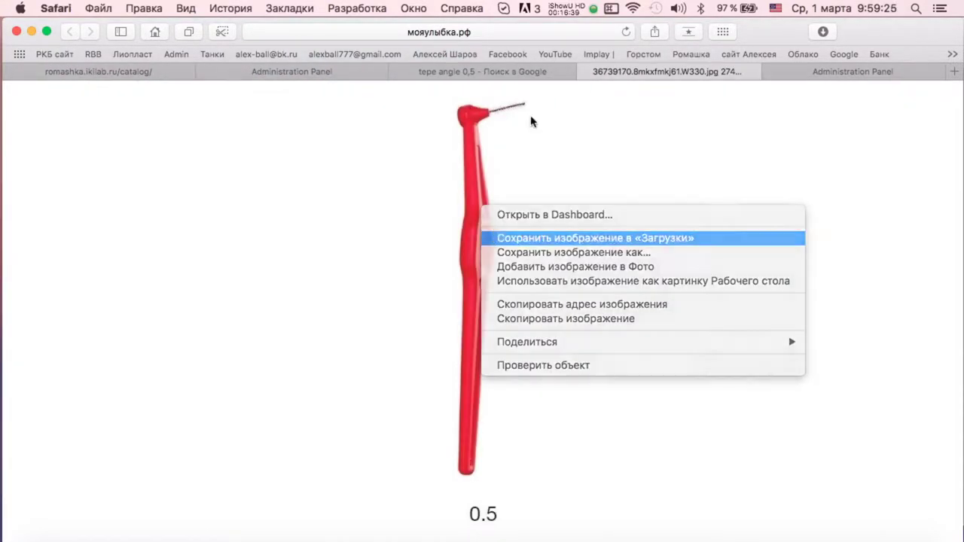
pyautogui.click(587, 72)
# Open the 358 × 989 similar image of the red brush at full size, minimize its Preview window, and return to Safari.
pyautogui.click(775, 398)
pyautogui.click(846, 397)
pyautogui.click(792, 400)
pyautogui.click(870, 407)
pyautogui.click(711, 301)
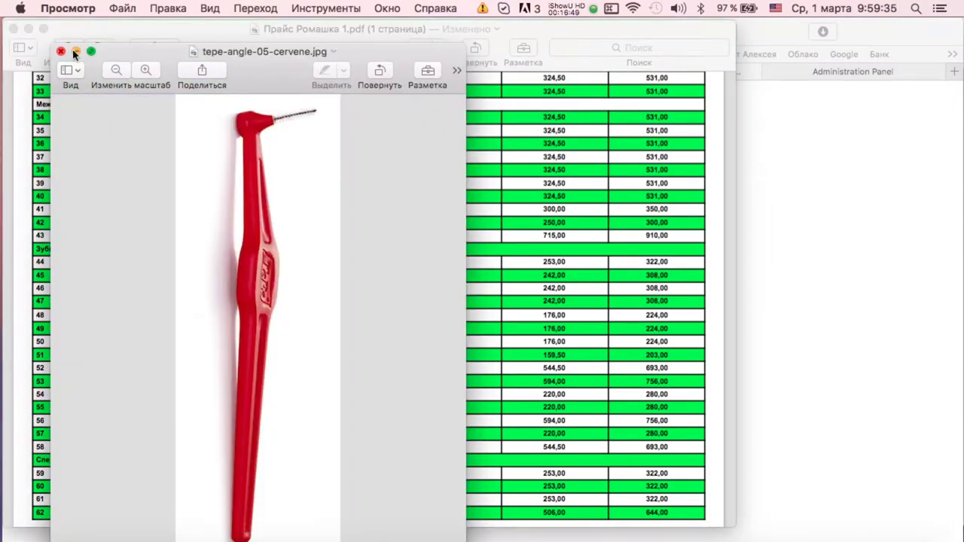
pyautogui.click(73, 53)
pyautogui.click(781, 138)
# Open the 256 × 256 image of the single green brush at full size, save it to Downloads, and close it.
pyautogui.scroll(-10, 447, 352)
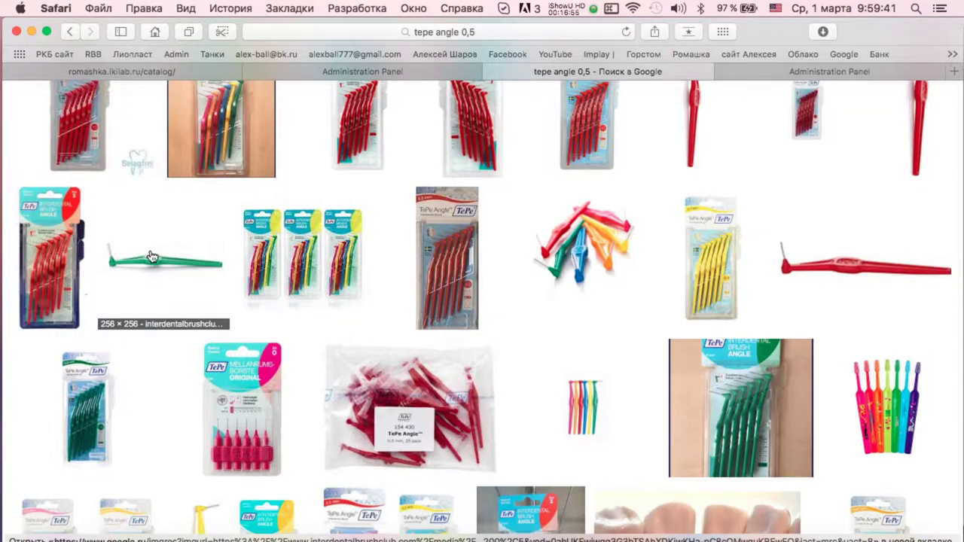
pyautogui.click(151, 257)
pyautogui.click(392, 271)
pyautogui.rightClick(455, 164)
pyautogui.click(460, 192)
pyautogui.click(586, 72)
# Search images for "tepe angle 0,6".
pyautogui.scroll(10, 274, 127)
pyautogui.click(274, 127)
pyautogui.press('BackSpace')
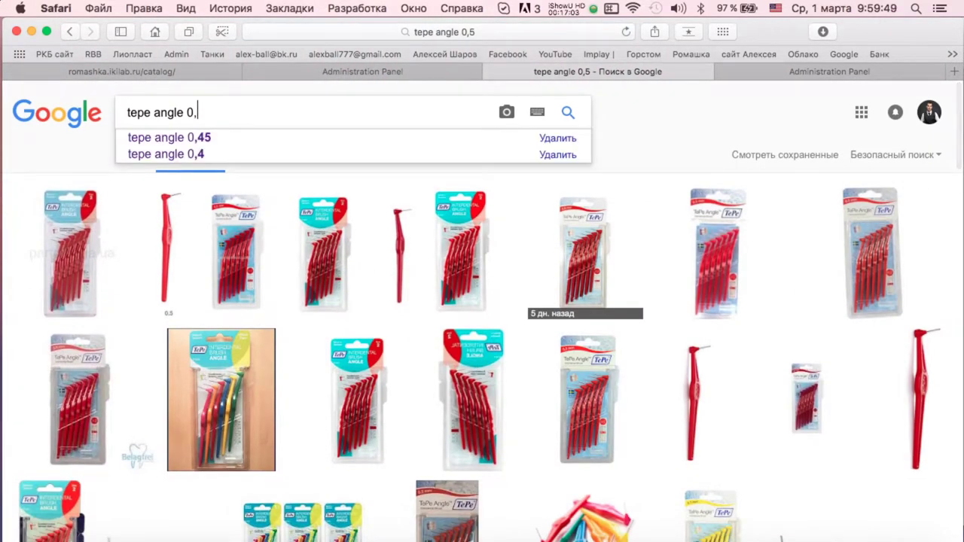
pyautogui.write('6')
pyautogui.press('Return')
# Open the 800 × 356 image of the horizontal blue brush at full size, save it to Downloads, and close it.
pyautogui.click(410, 252)
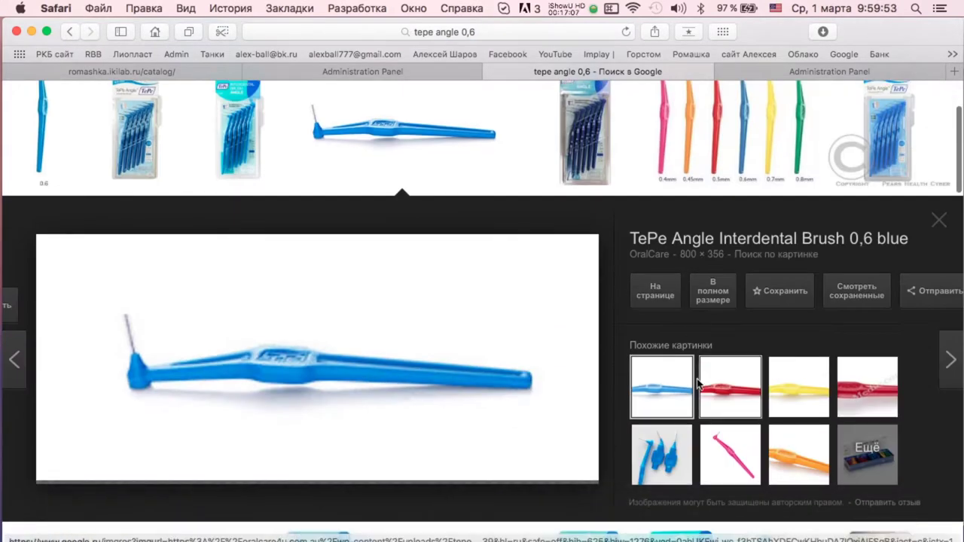
pyautogui.click(422, 316)
pyautogui.rightClick(419, 216)
pyautogui.click(451, 249)
pyautogui.click(583, 72)
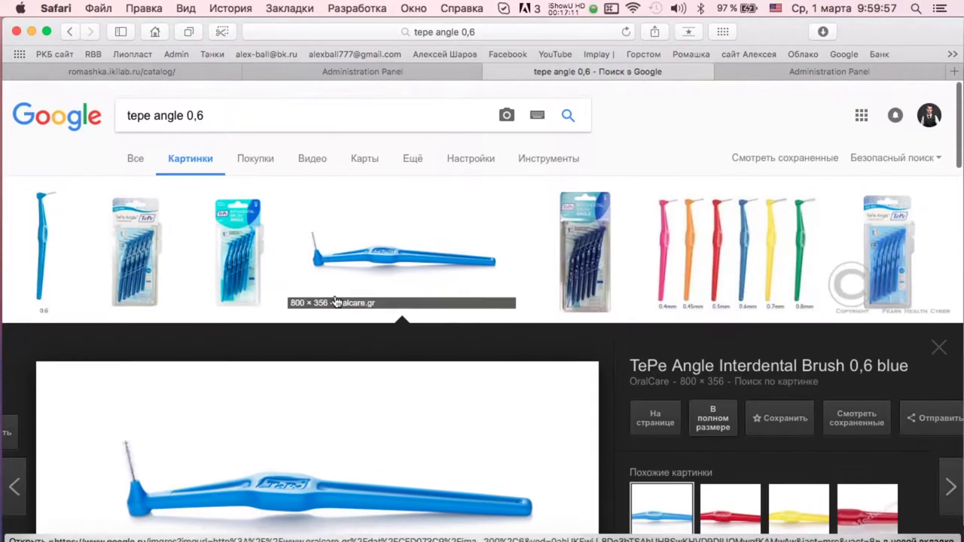
# Open the 530 × 750 image of the blue Size 3 package at full size, save it to Downloads, and close it.
pyautogui.click(241, 226)
pyautogui.click(702, 314)
pyautogui.rightClick(443, 247)
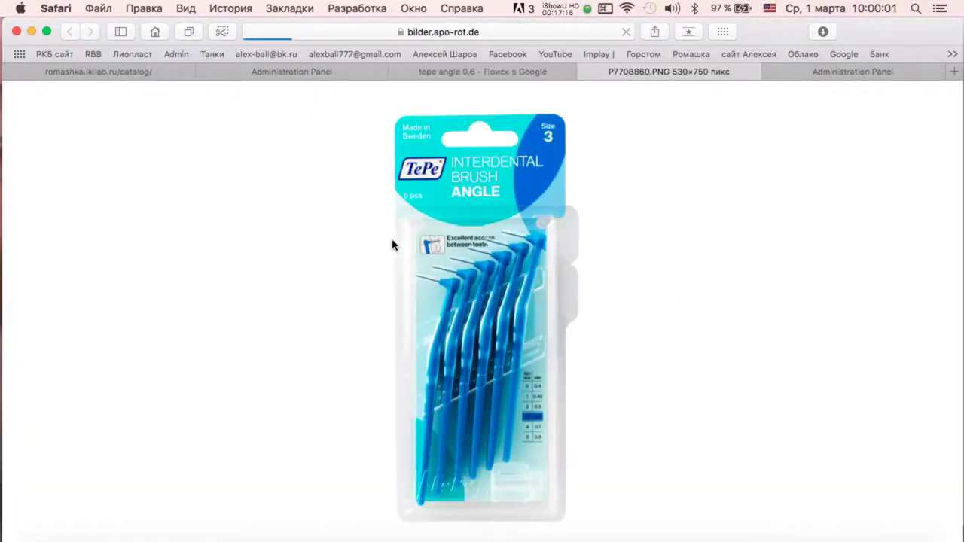
pyautogui.click(482, 273)
pyautogui.click(588, 72)
# Open the 274 × 603 image of the single blue brush labelled 0.6 at full size, save it to Downloads, and close it.
pyautogui.scroll(3, 475, 181)
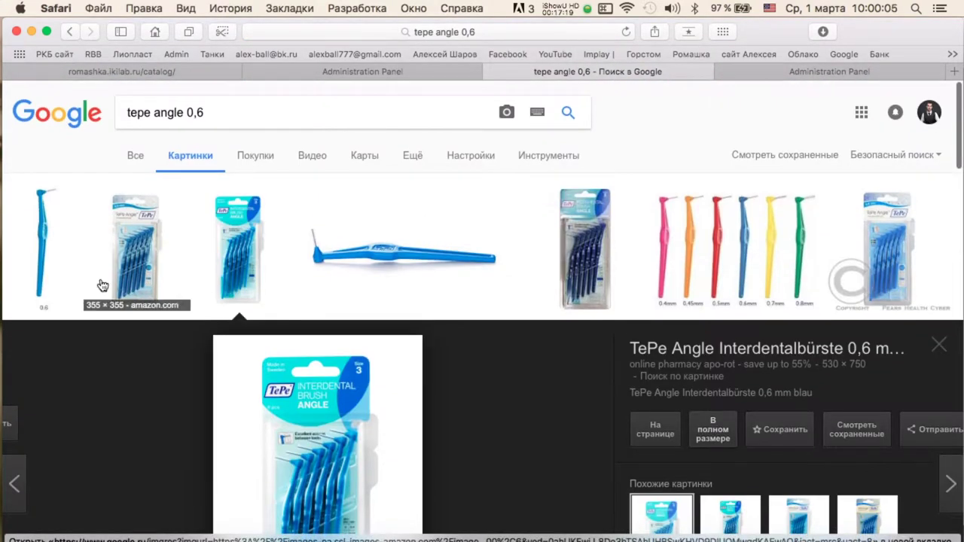
pyautogui.click(43, 248)
pyautogui.click(701, 326)
pyautogui.rightClick(484, 216)
pyautogui.click(517, 247)
pyautogui.click(585, 72)
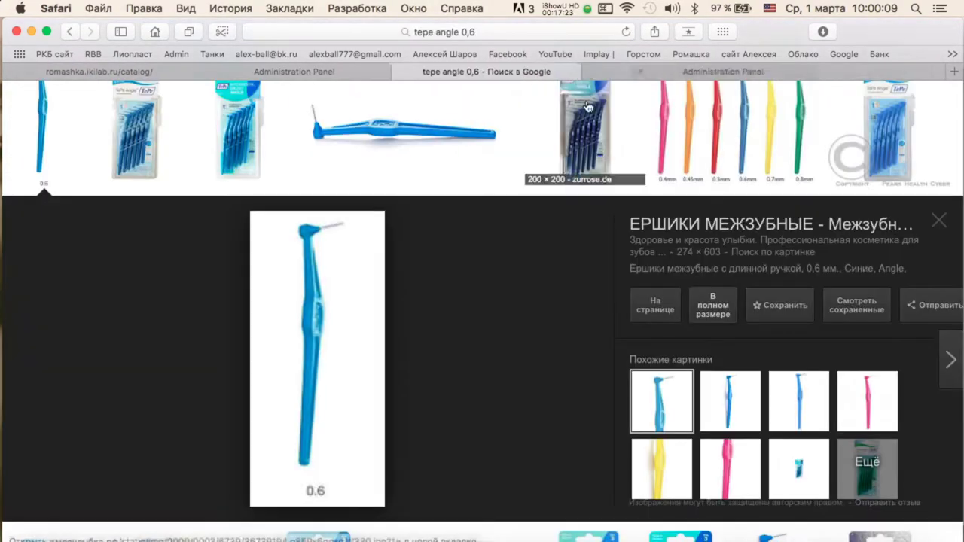
# Open the 159 × 225 eBay image of six coloured Angle brushes at full size, save it to Downloads, and close it.
pyautogui.scroll(-5, 696, 230)
pyautogui.scroll(-10, 744, 382)
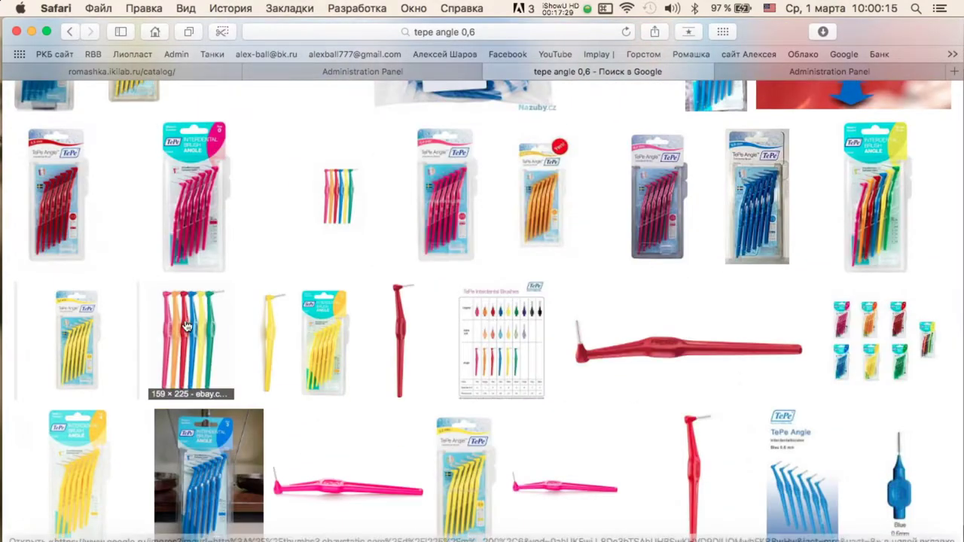
pyautogui.click(186, 325)
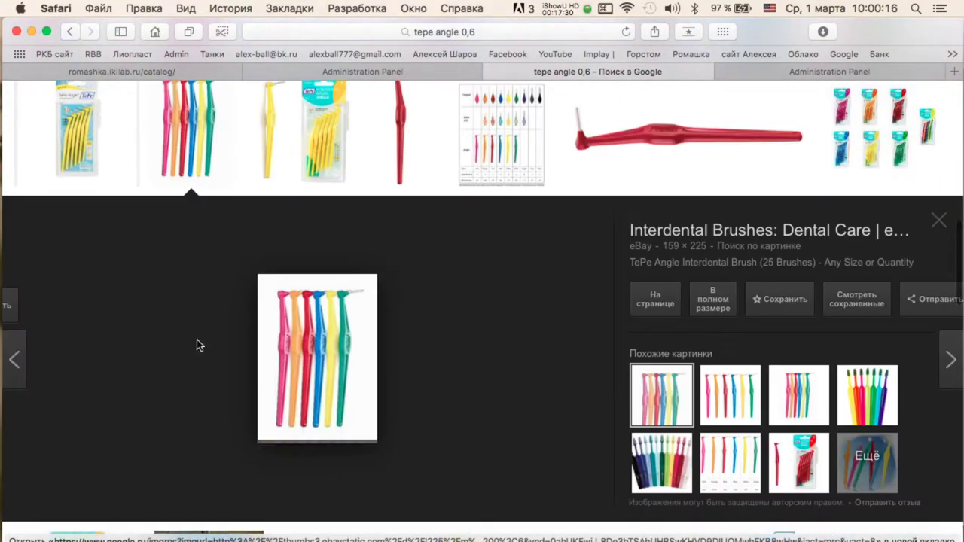
pyautogui.click(736, 306)
pyautogui.rightClick(467, 149)
pyautogui.click(499, 186)
pyautogui.click(585, 71)
# Open the 800 × 800 tepeusa.com image of six coloured Angle brushes at full size, save it to Downloads, and close it.
pyautogui.click(751, 388)
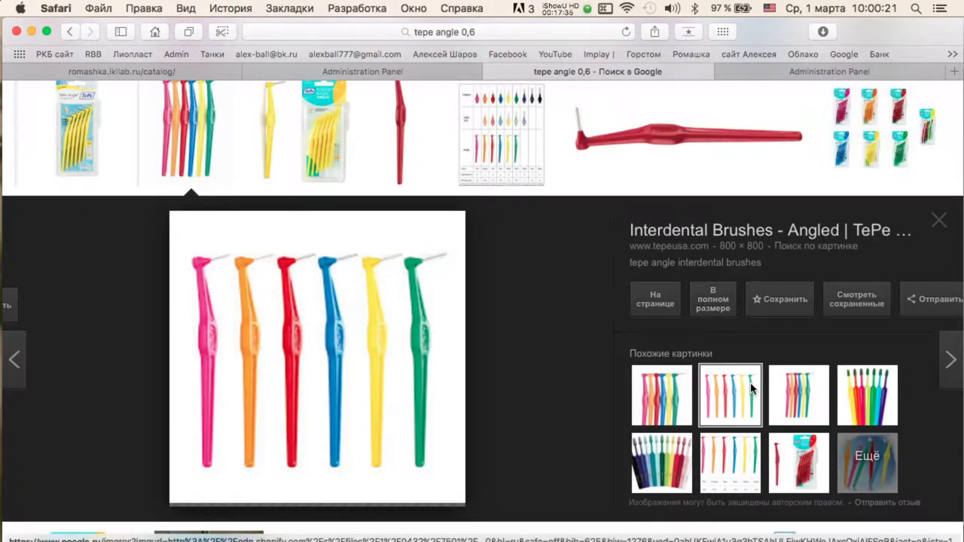
pyautogui.click(713, 299)
pyautogui.rightClick(473, 220)
pyautogui.click(520, 251)
pyautogui.click(586, 71)
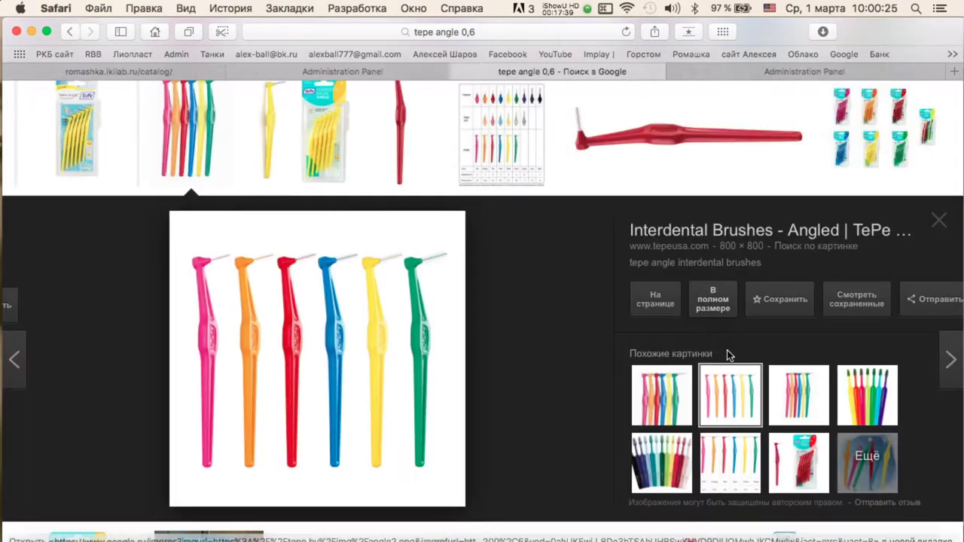
# Open the 500 × 500 TePe Interdental Brushes chart at full size, save it to Downloads, and close it.
pyautogui.scroll(3, 542, 369)
pyautogui.click(516, 354)
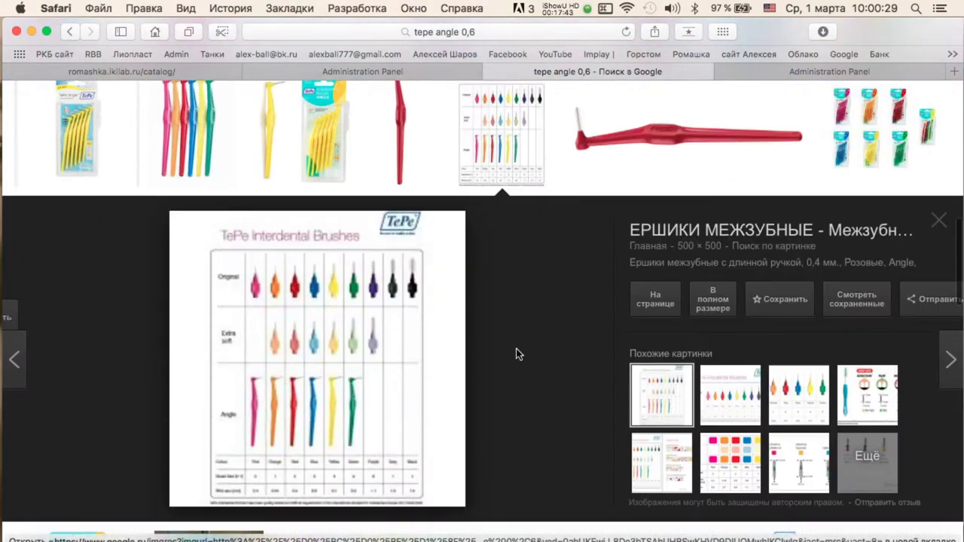
pyautogui.click(713, 302)
pyautogui.rightClick(473, 233)
pyautogui.click(520, 252)
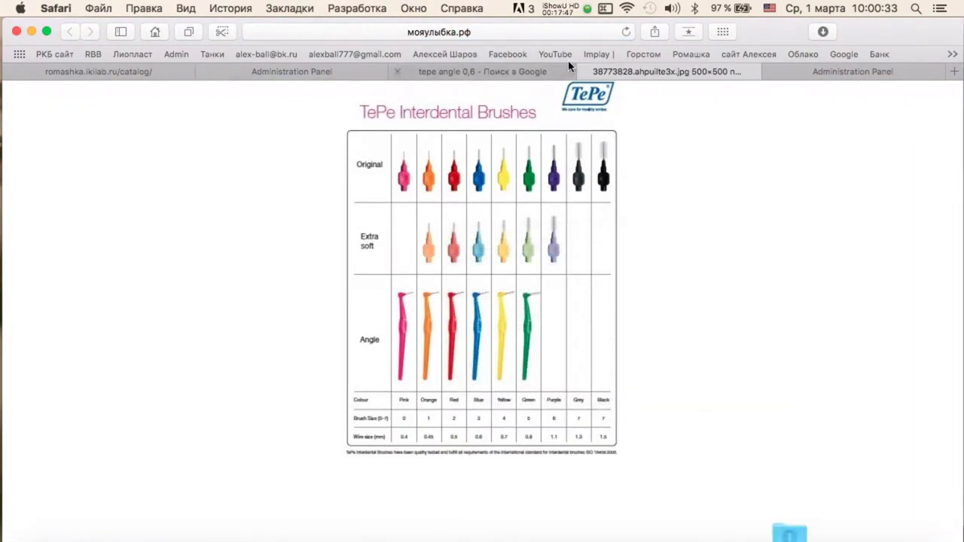
pyautogui.click(586, 71)
# Open the 225 × 159 eBay image of the coloured Angle packages at full size, save it to Downloads, and close it.
pyautogui.click(572, 309)
pyautogui.scroll(5, 573, 309)
pyautogui.scroll(-4, 574, 311)
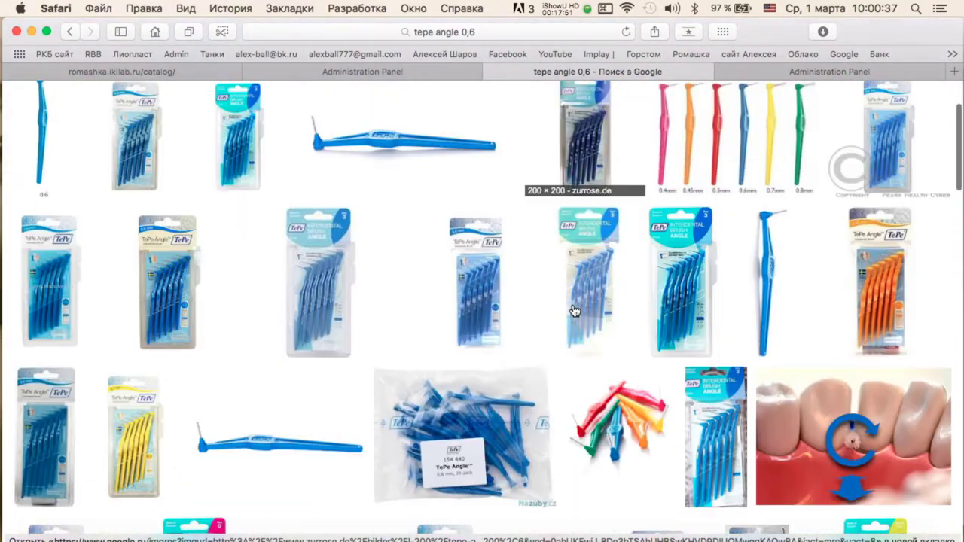
pyautogui.click(501, 451)
pyautogui.click(662, 407)
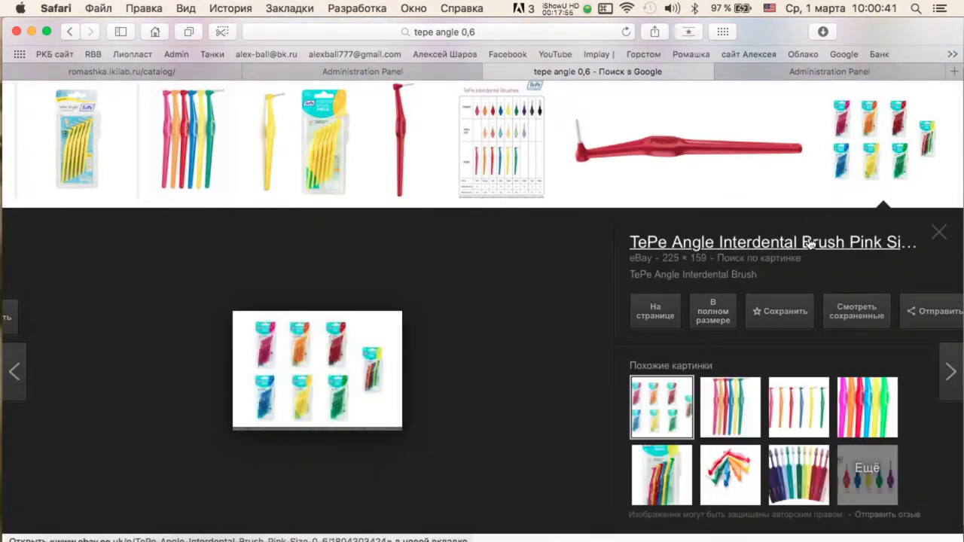
pyautogui.click(706, 320)
pyautogui.rightClick(467, 115)
pyautogui.click(527, 145)
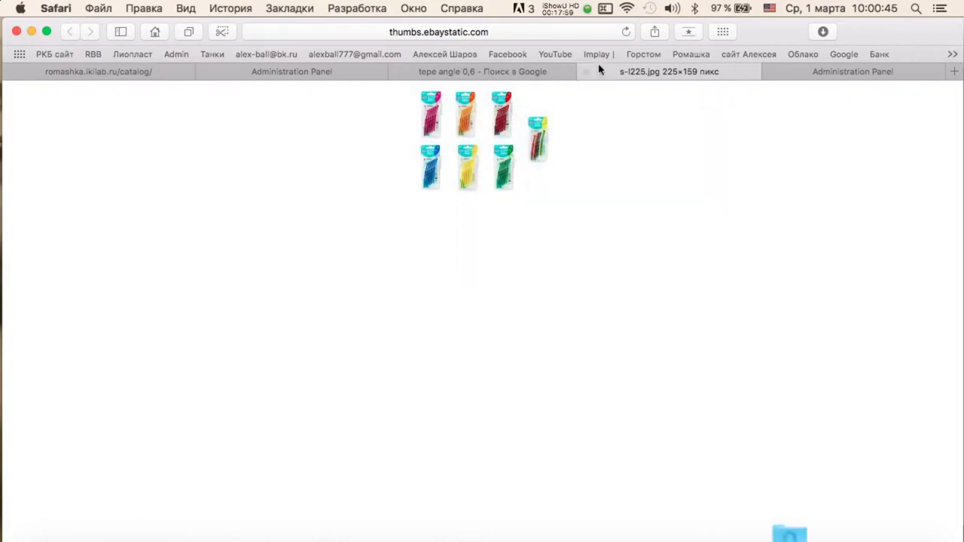
pyautogui.click(592, 72)
# Search Google Images for "tepe angle 0,7".
pyautogui.click(487, 393)
pyautogui.scroll(5, 550, 346)
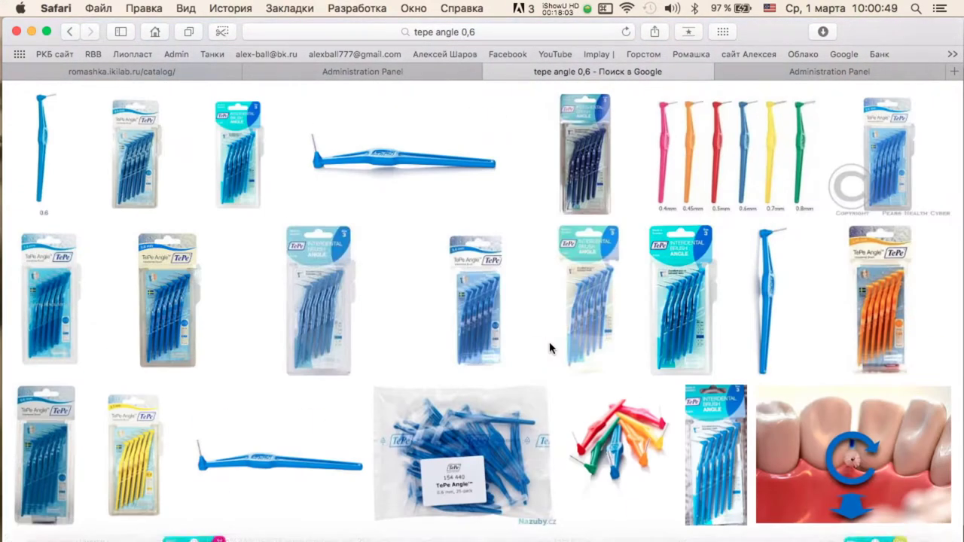
pyautogui.click(248, 112)
pyautogui.press('BackSpace')
pyautogui.write('7')
pyautogui.press('Return')
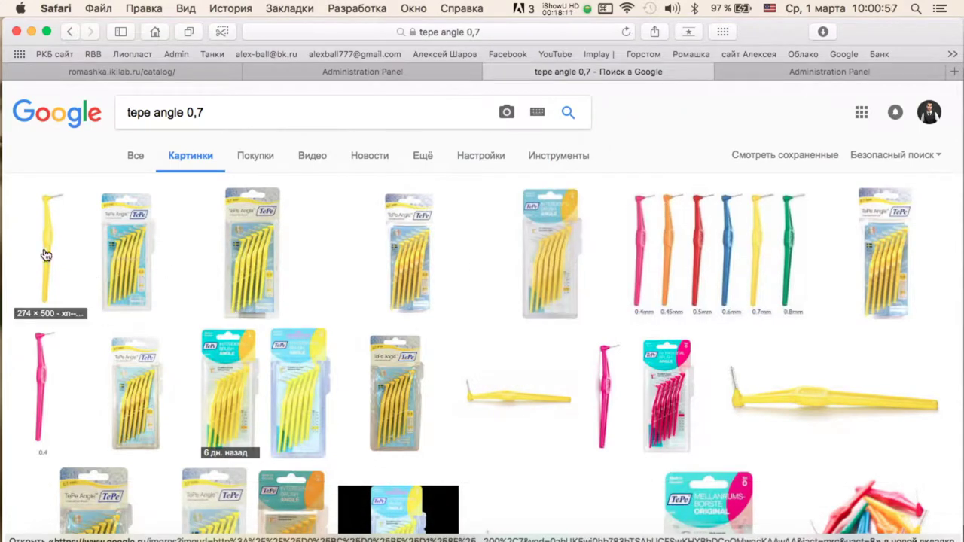
# Open the 274 × 500 image of the single yellow brush labelled 0.7 at full size, save it to Downloads, and close it.
pyautogui.click(45, 255)
pyautogui.click(429, 286)
pyautogui.rightClick(488, 251)
pyautogui.click(512, 274)
pyautogui.click(585, 71)
# Browse the remaining yellow brush images, and search Google Images for "tepe angle 0,8".
pyautogui.scroll(-5, 488, 345)
pyautogui.scroll(-3, 490, 348)
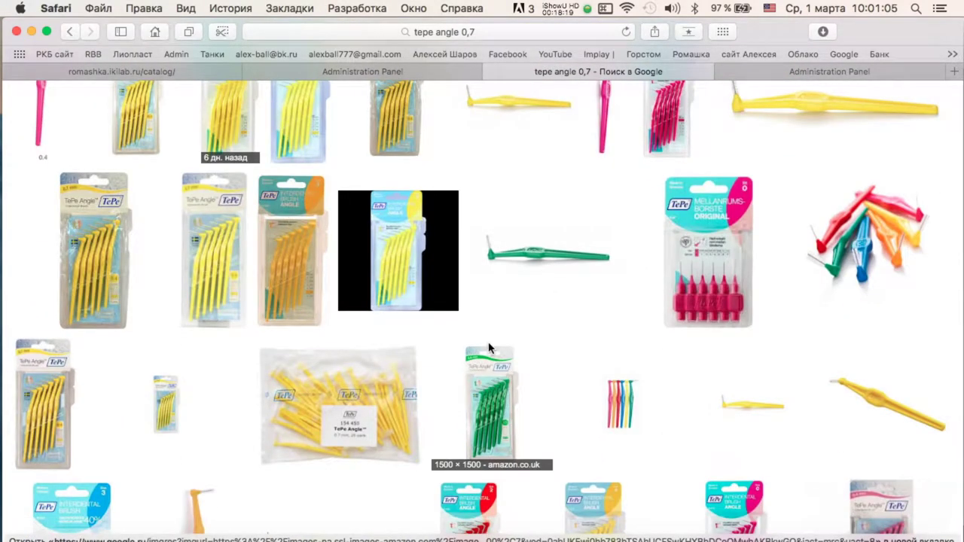
pyautogui.scroll(-3, 490, 346)
pyautogui.scroll(10, 490, 344)
pyautogui.click(260, 118)
pyautogui.press('BackSpace')
pyautogui.write('8')
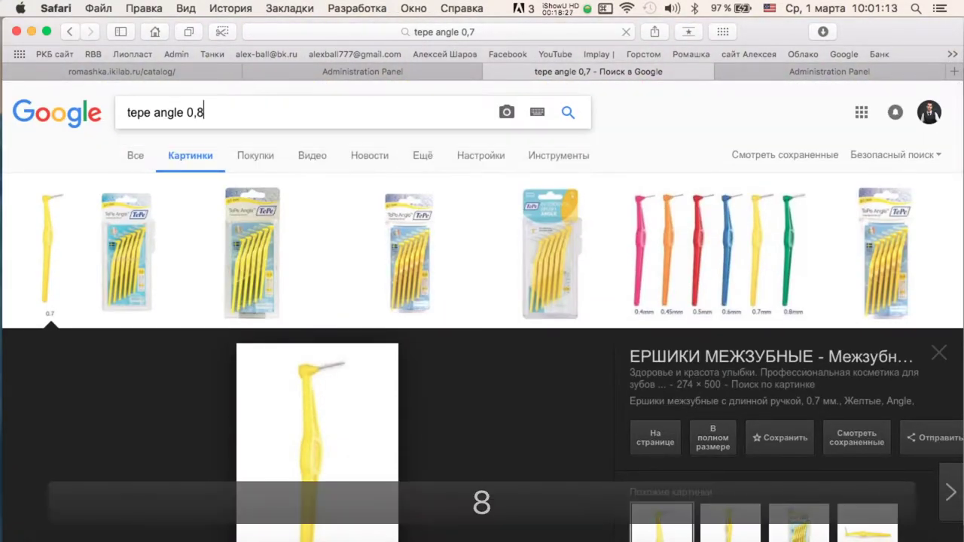
pyautogui.press('Return')
# Open the 530 × 750 image of the green Size 5 package at full size, save it to Downloads, and close it.
pyautogui.click(75, 266)
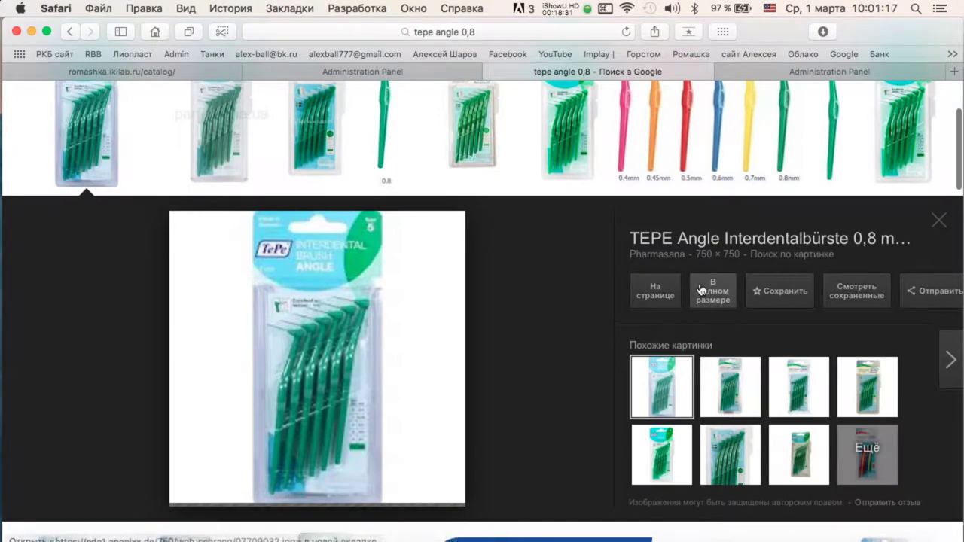
pyautogui.scroll(2, 259, 310)
pyautogui.scroll(-4, 215, 216)
pyautogui.scroll(4, 452, 249)
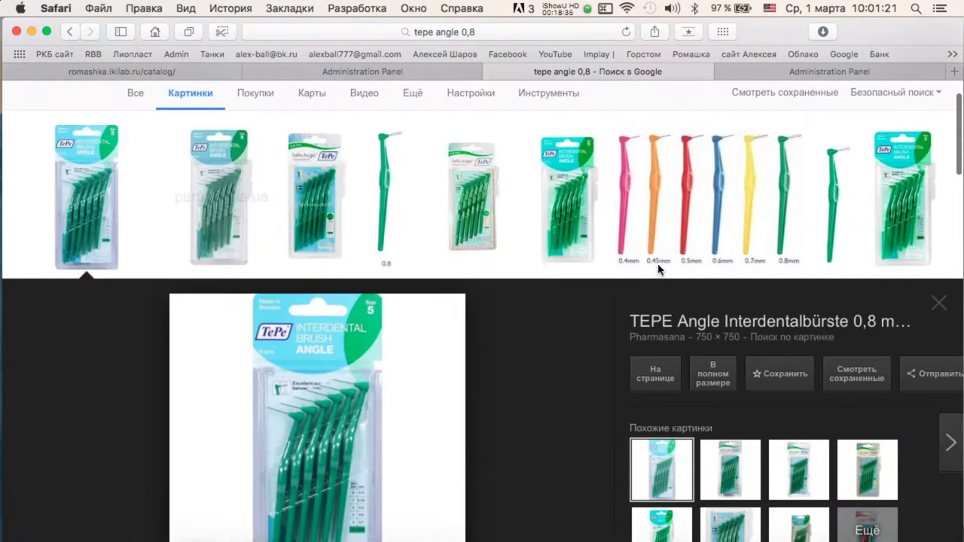
pyautogui.click(595, 230)
pyautogui.click(700, 308)
pyautogui.rightClick(461, 218)
pyautogui.click(471, 249)
pyautogui.click(584, 76)
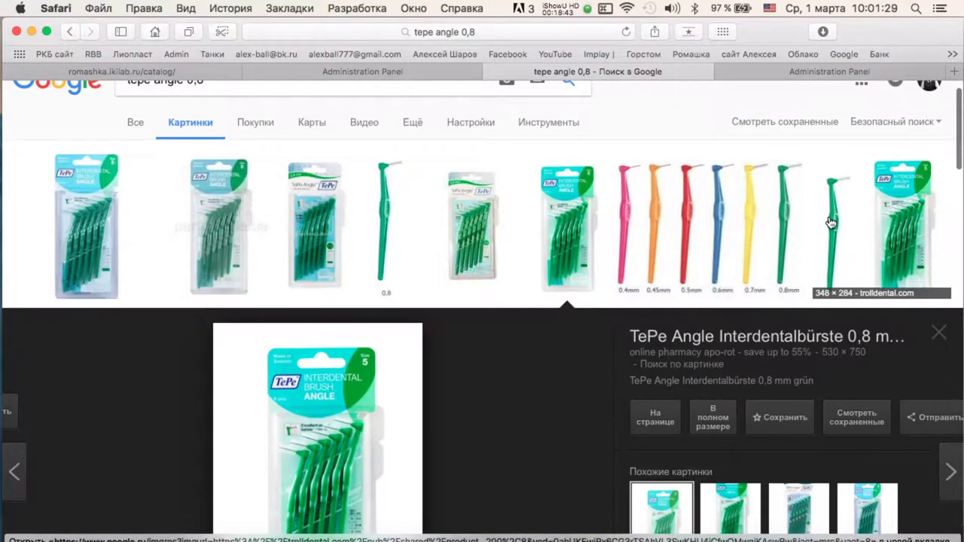
# Open the 348 × 284 trolldental.com image of the horizontal green brush at full size, save it to Downloads, and close it.
pyautogui.scroll(-5, 799, 243)
pyautogui.scroll(-1, 452, 377)
pyautogui.click(293, 418)
pyautogui.click(716, 301)
pyautogui.rightClick(460, 209)
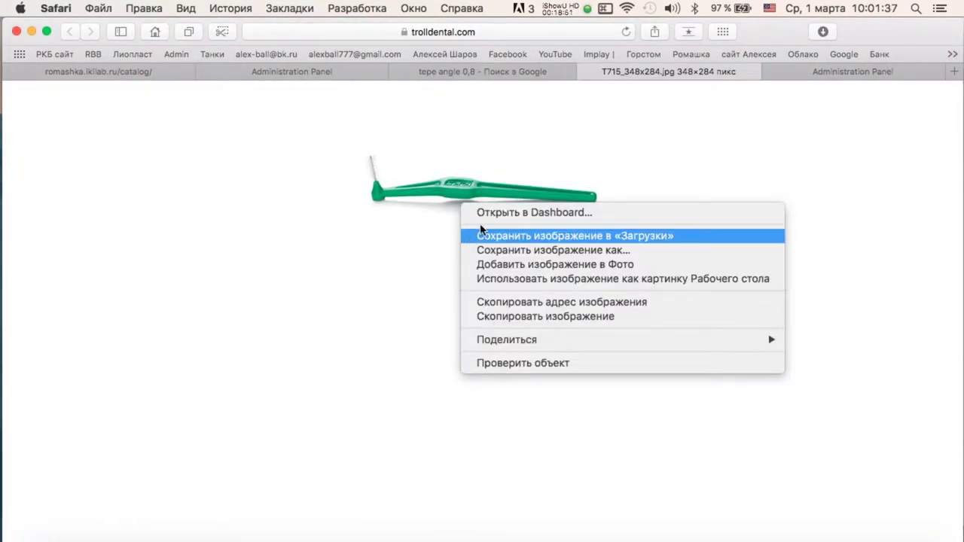
pyautogui.click(476, 235)
pyautogui.click(586, 71)
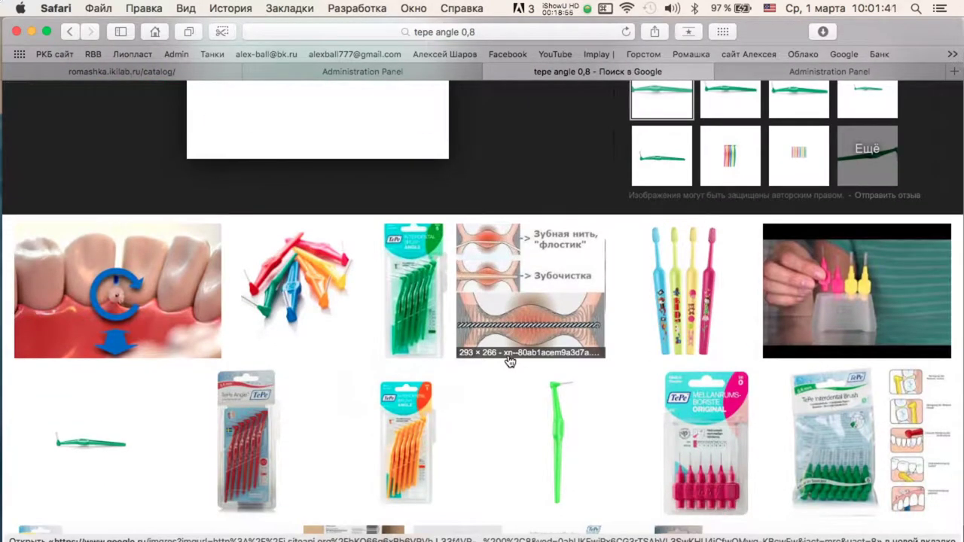
# Open the 220 × 220 lekarnar.com image of the light-green brush at full size, save it to Downloads, and close it.
pyautogui.scroll(-5, 509, 363)
pyautogui.click(557, 198)
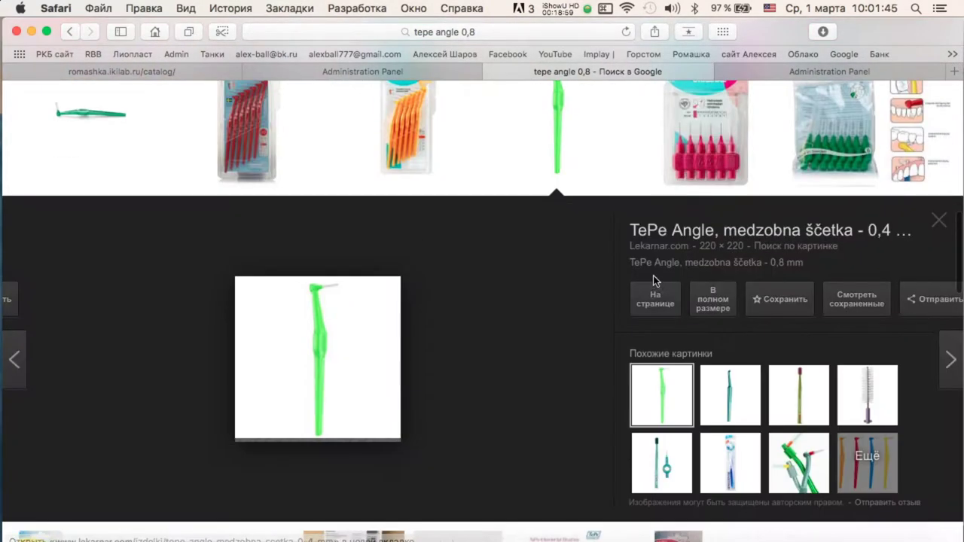
pyautogui.click(647, 286)
pyautogui.rightClick(477, 153)
pyautogui.click(495, 197)
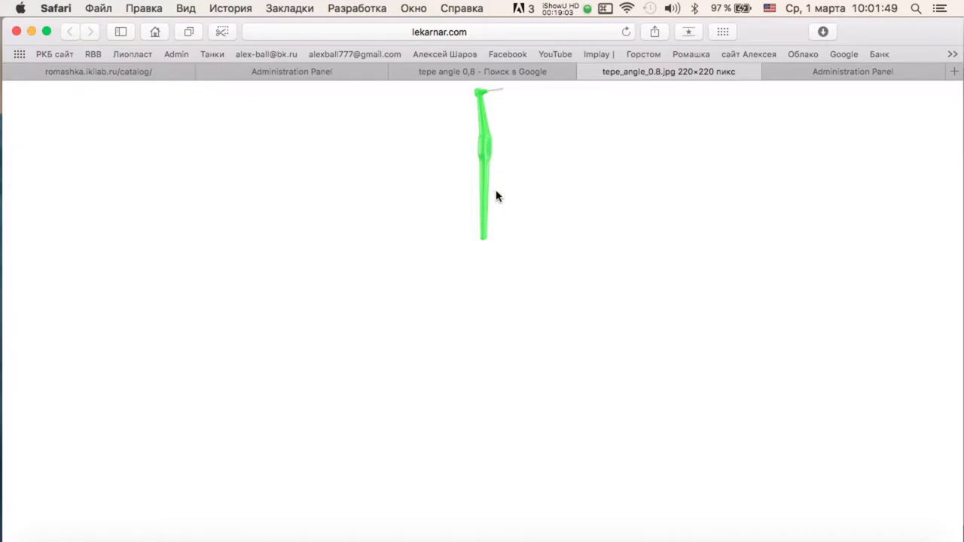
pyautogui.press('Escape')
pyautogui.rightClick(494, 188)
pyautogui.click(493, 190)
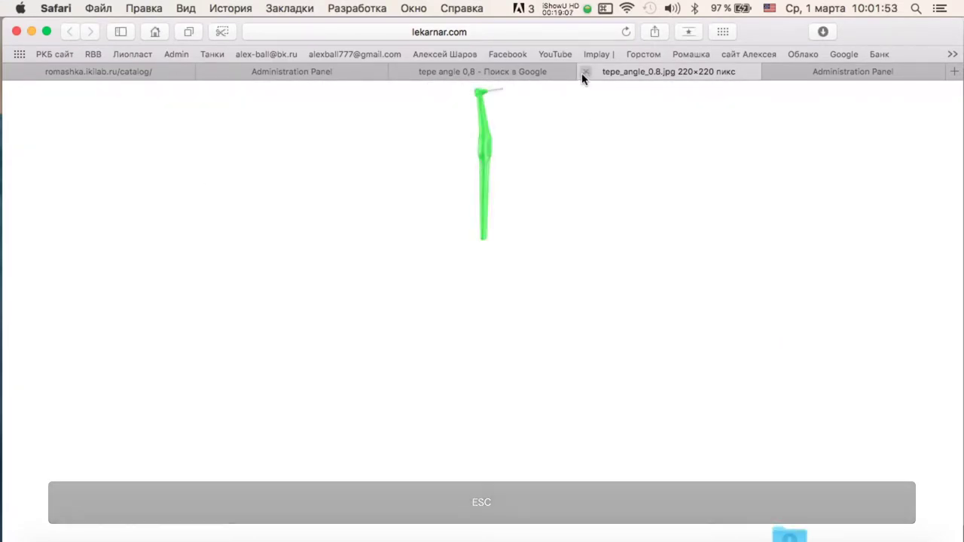
pyautogui.click(584, 72)
# Browse the remaining green brush images, and search Google Images for "tepe angle mix".
pyautogui.scroll(6, 585, 226)
pyautogui.scroll(-3, 586, 228)
pyautogui.scroll(-6, 585, 226)
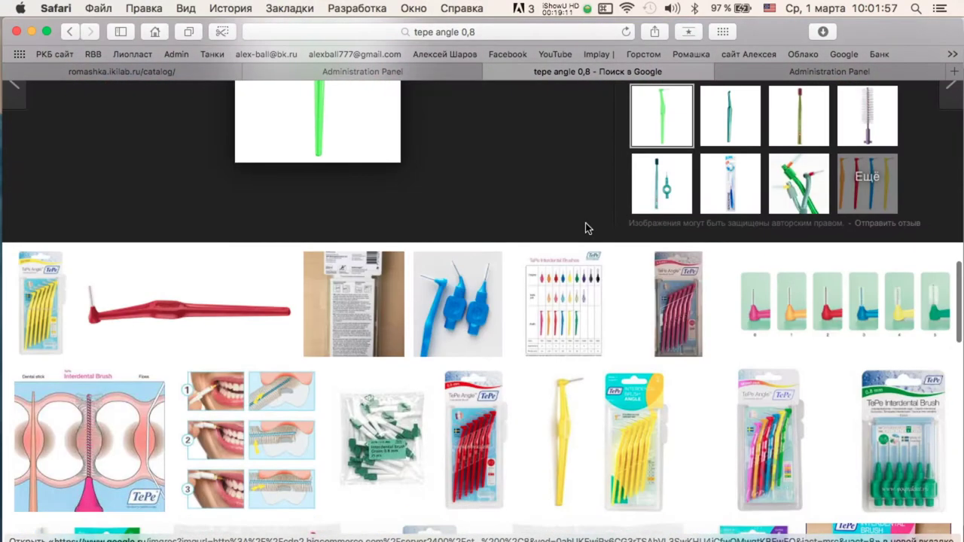
pyautogui.scroll(15, 568, 301)
pyautogui.click(294, 116)
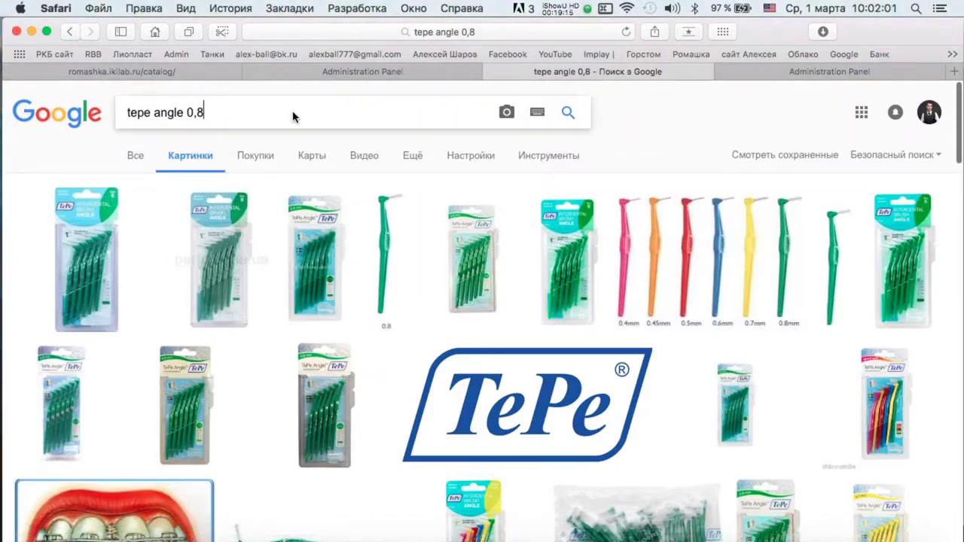
pyautogui.press('BackSpace')
pyautogui.press('BackSpace')
pyautogui.press('BackSpace')
pyautogui.write('mix')
pyautogui.press('Return')
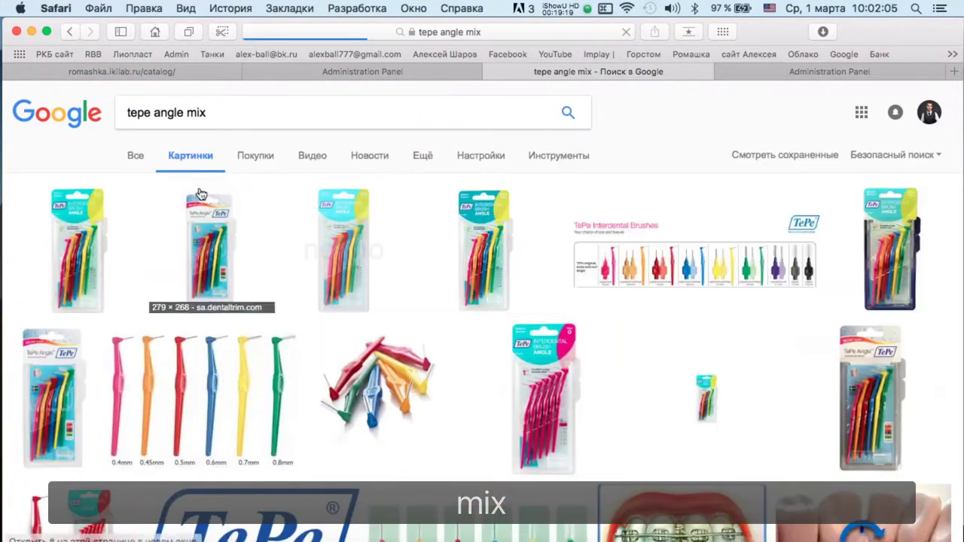
# Open the first mixed-colour Angle package image at full size, save it to Downloads, and close it.
pyautogui.click(91, 247)
pyautogui.click(696, 309)
pyautogui.rightClick(437, 242)
pyautogui.click(482, 271)
pyautogui.press('super+w')
# Open the 907 × 272 OralCare4U chart of TePe Interdental Brushes at full size, save it to Downloads, and close it.
pyautogui.scroll(3, 724, 397)
pyautogui.click(701, 271)
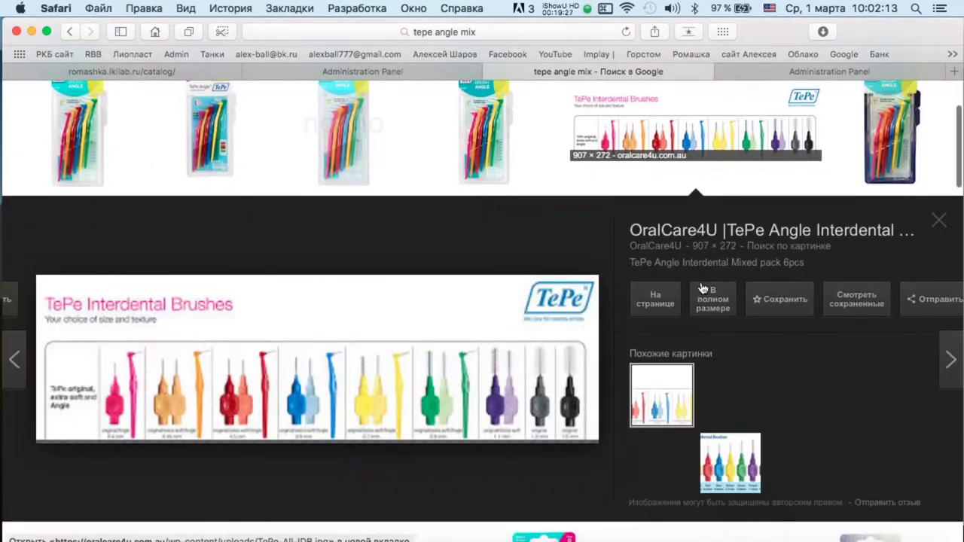
pyautogui.click(708, 296)
pyautogui.rightClick(402, 190)
pyautogui.click(429, 222)
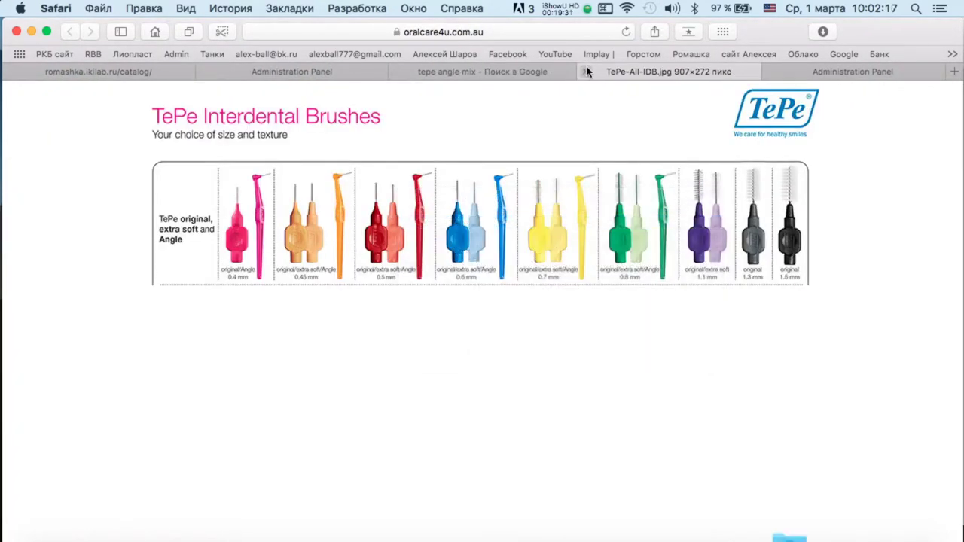
pyautogui.press('super+w')
# Open the 358 × 226 brush size colour table from yumpu.com at full size, save it to Downloads, and close it.
pyautogui.scroll(-5, 567, 278)
pyautogui.press('Right')
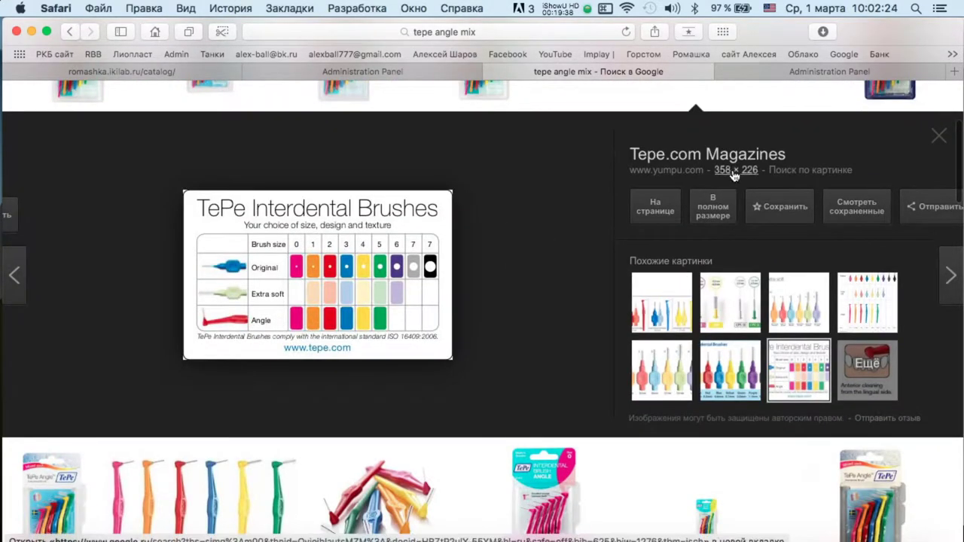
pyautogui.click(735, 171)
pyautogui.rightClick(478, 184)
pyautogui.click(512, 217)
pyautogui.press('super+w')
pyautogui.press('Escape')
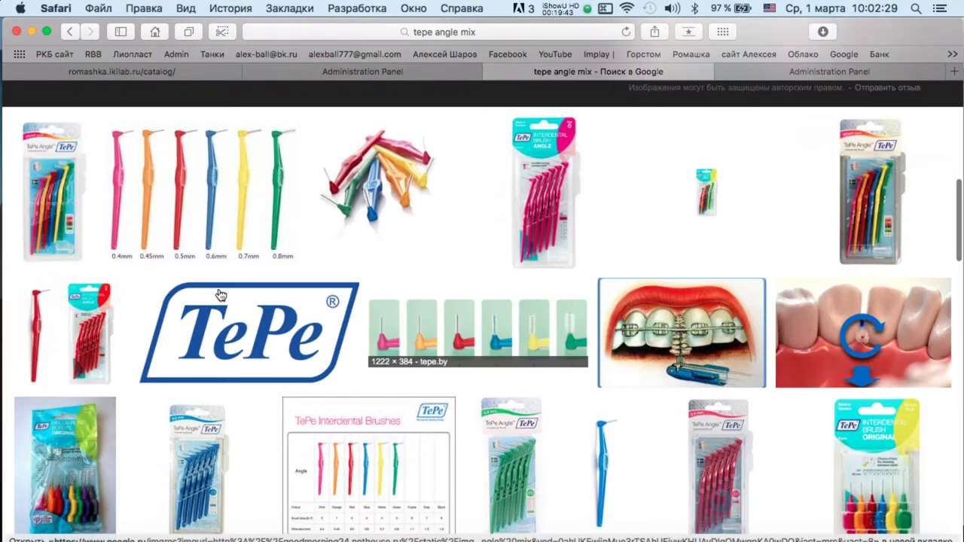
# Open the 1222 × 384 tepe.by image of the brush tips numbered 0 to 5 at full size, save it to Downloads, and close it.
pyautogui.click(731, 392)
pyautogui.click(713, 305)
pyautogui.rightClick(448, 241)
pyautogui.click(527, 266)
pyautogui.press('super+w')
pyautogui.press('Escape')
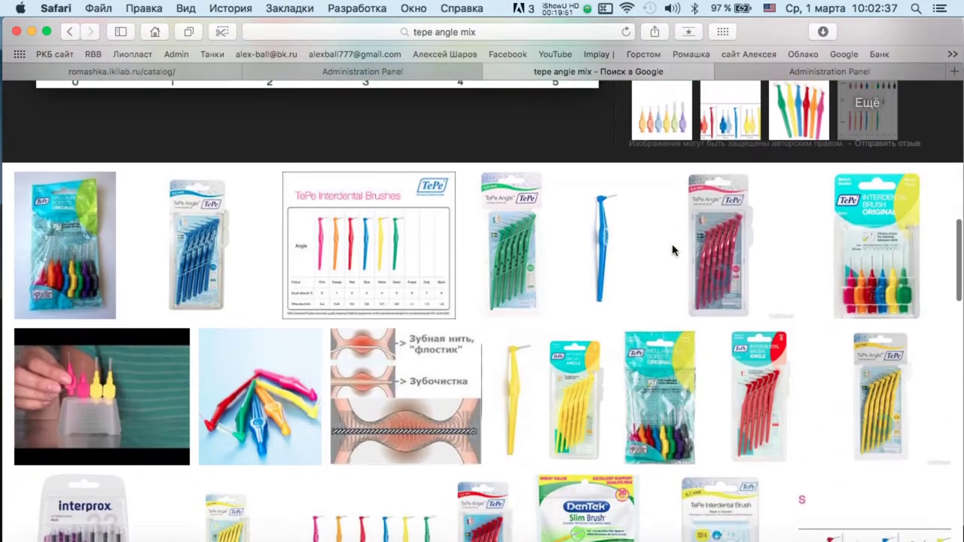
# Open the 400 × 341 PicClick chart of the Angle brush sizes at full size, save it to Downloads, and close it.
pyautogui.click(361, 249)
pyautogui.click(710, 293)
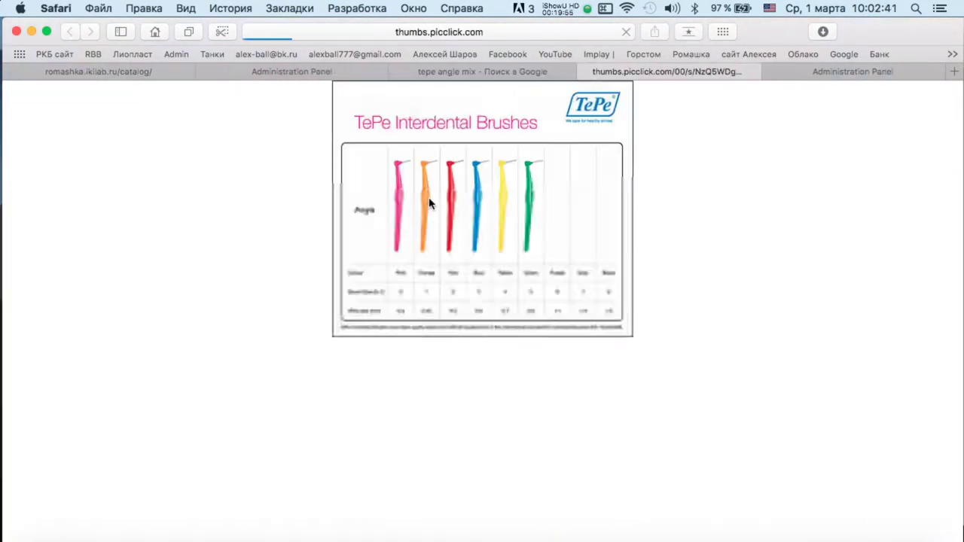
pyautogui.rightClick(429, 188)
pyautogui.click(454, 224)
pyautogui.click(585, 71)
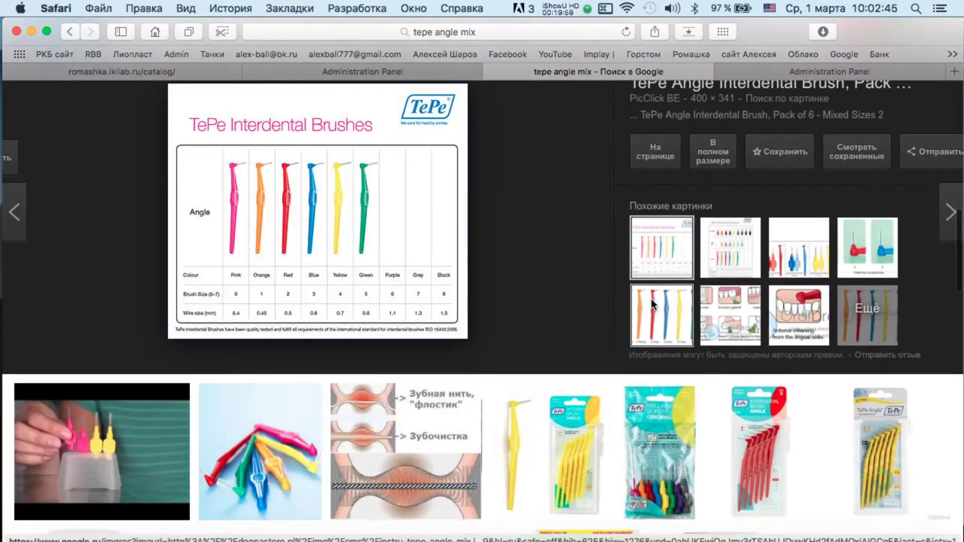
# Look through the remaining mix images, close the image search, and go to the product's photo section in the admin panel.
pyautogui.scroll(-10, 538, 193)
pyautogui.scroll(-10, 352, 300)
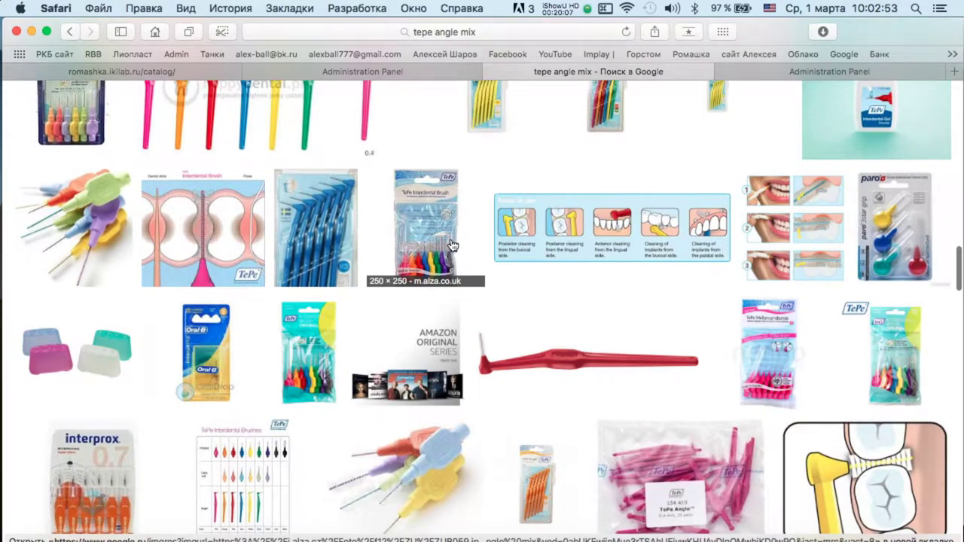
pyautogui.scroll(15, 452, 245)
pyautogui.click(491, 70)
pyautogui.scroll(15, 465, 265)
pyautogui.scroll(-10, 464, 266)
pyautogui.scroll(-5, 465, 266)
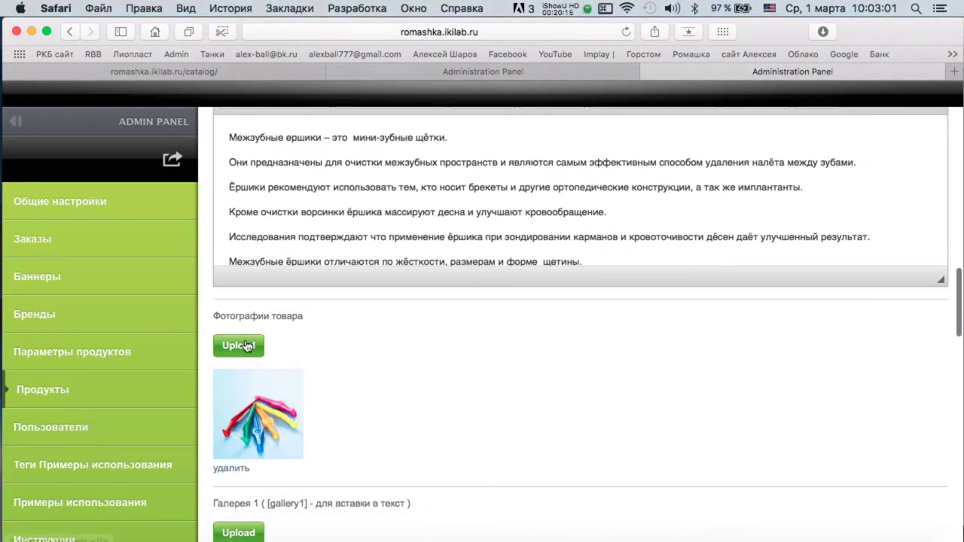
# For the product photo upload, select in Downloads the two upright pink and size-row images, P7708682.PNG, the productvariantdetailmain JPEG, s-l225.jpg and Angled_800x800.jpg.
pyautogui.click(236, 345)
pyautogui.click(57, 217)
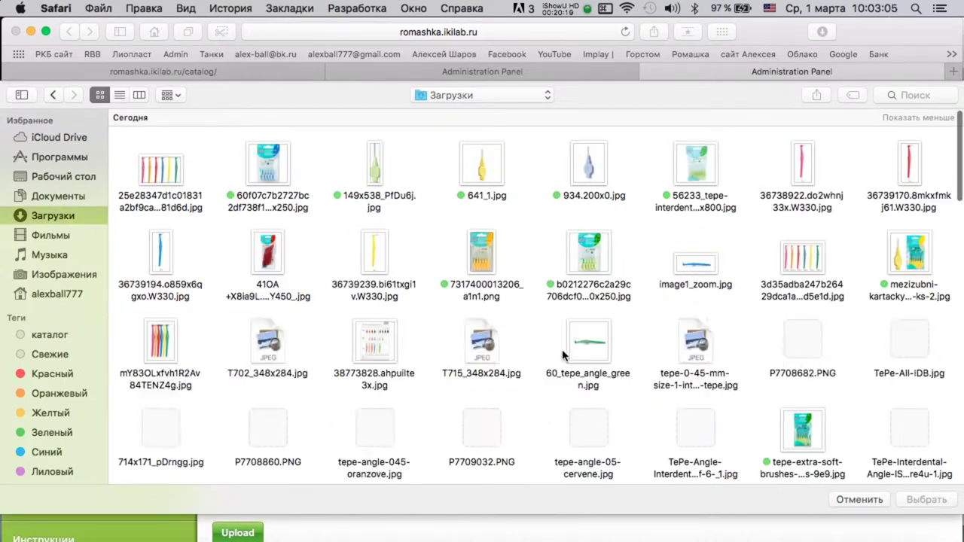
pyautogui.click(798, 176)
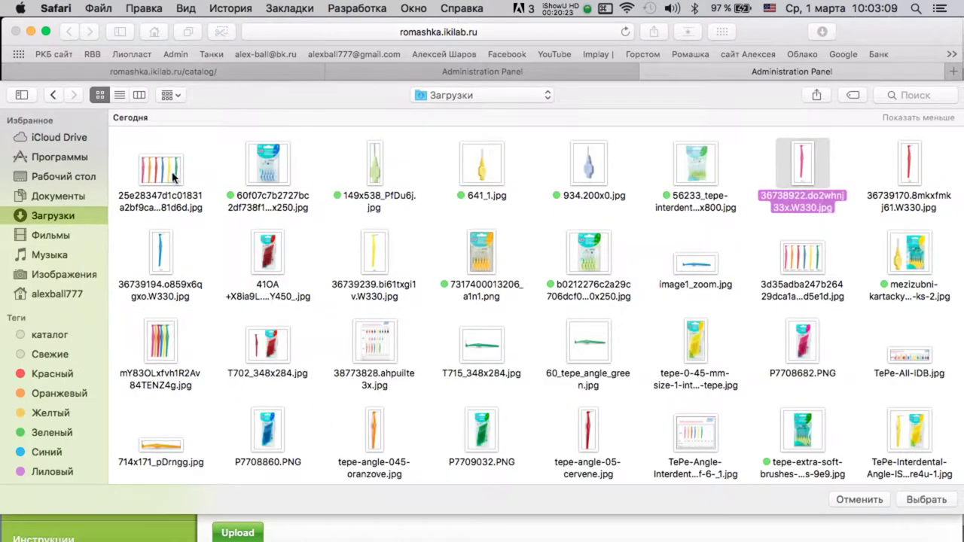
pyautogui.keyDown('super'); pyautogui.click(813, 262); pyautogui.keyUp('super')
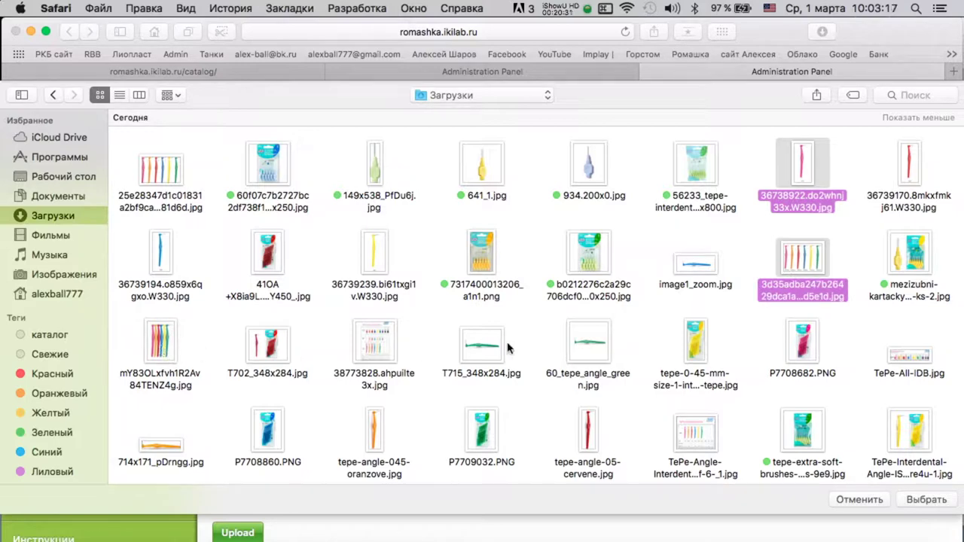
pyautogui.keyDown('super'); pyautogui.click(811, 354); pyautogui.keyUp('super')
pyautogui.scroll(-3, 663, 362)
pyautogui.keyDown('super'); pyautogui.click(689, 385); pyautogui.keyUp('super')
pyautogui.scroll(-4, 716, 369)
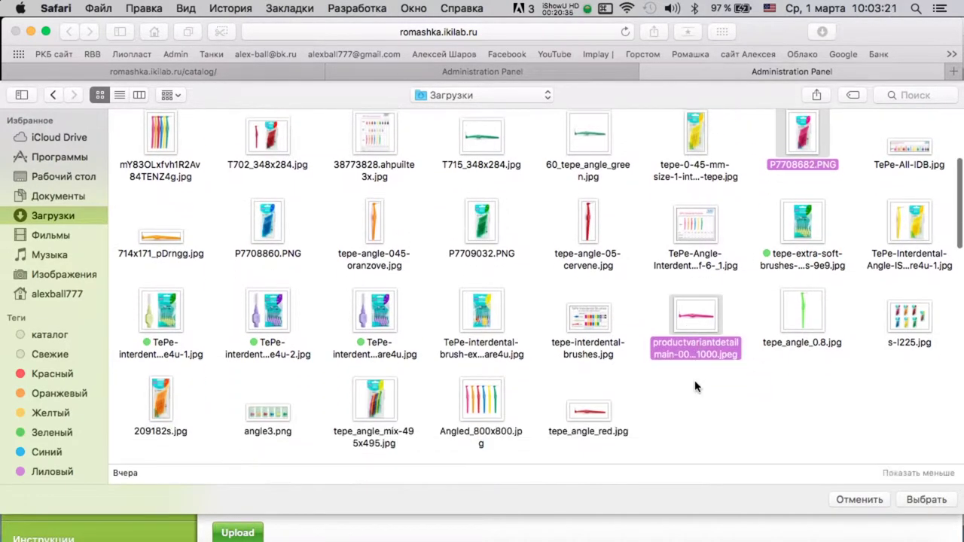
pyautogui.keyDown('super'); pyautogui.click(911, 316); pyautogui.keyUp('super')
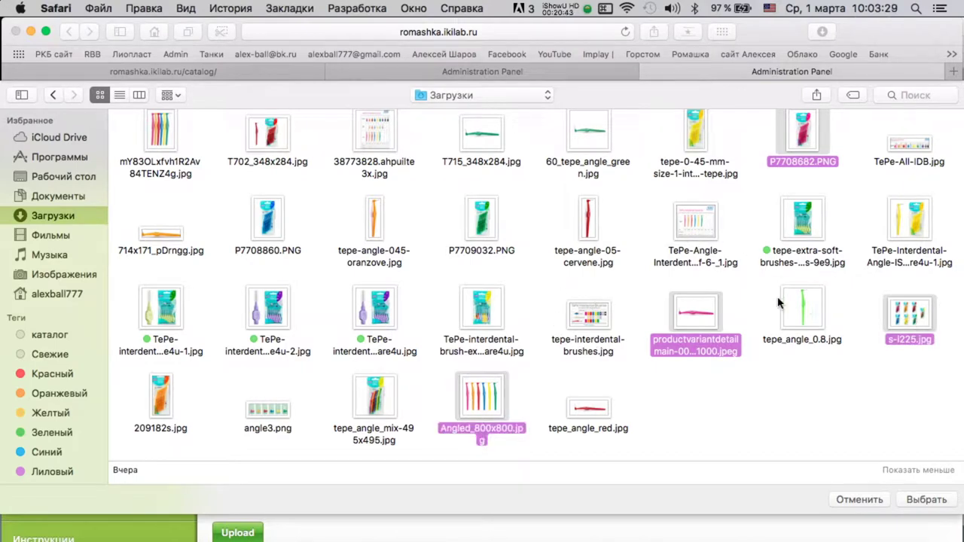
# Tag the selected photo files green and upload them to the product's photos.
pyautogui.rightClick(696, 314)
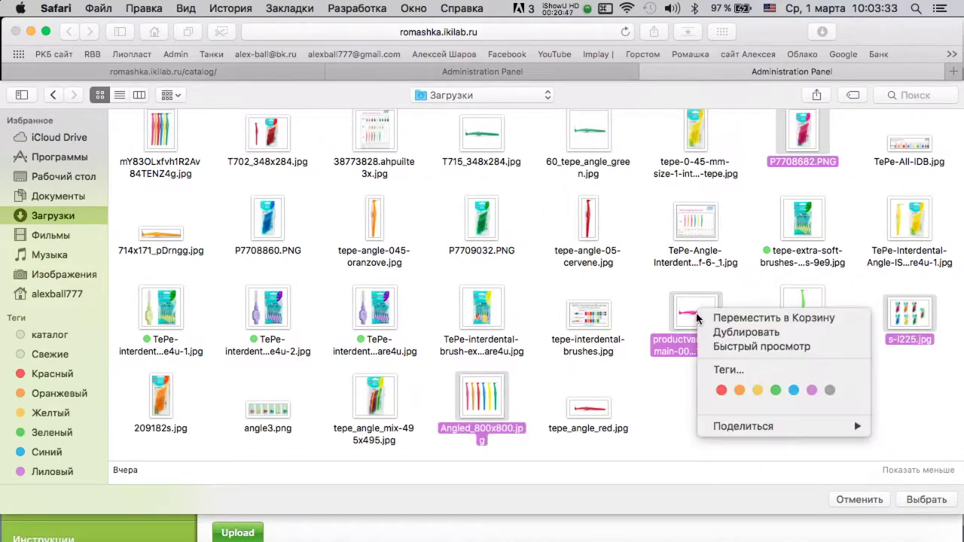
pyautogui.click(775, 390)
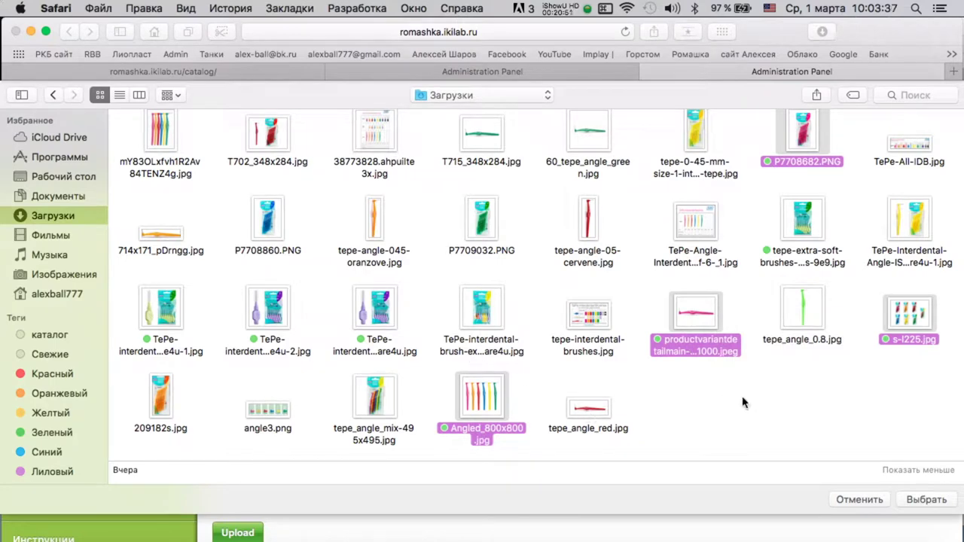
pyautogui.click(912, 500)
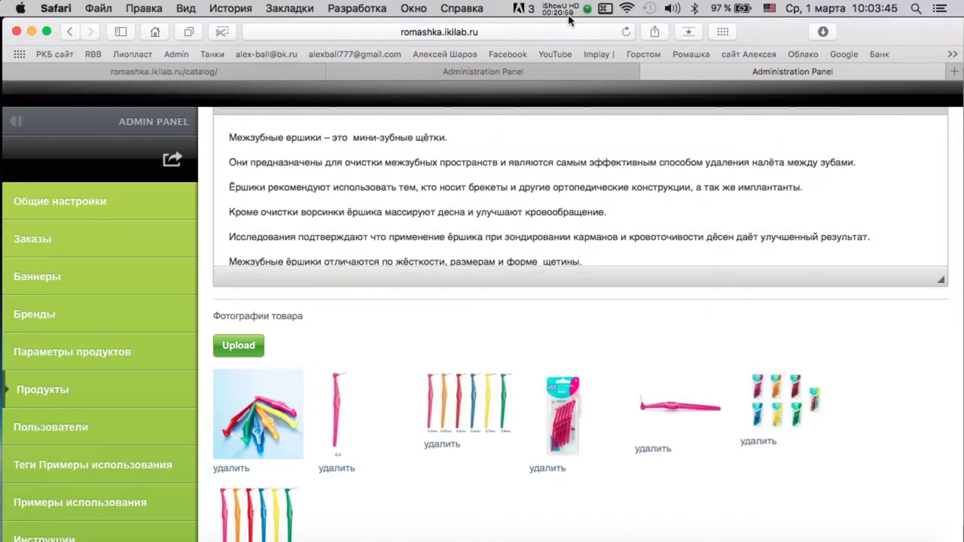
# Reorder the product photos: pink pack, upright pink brush, horizontal pink brush, fanned brushes, plain brush row, brush row with sizes, and multi-pack image.
pyautogui.moveTo(574, 420); pyautogui.dragTo(256, 410)
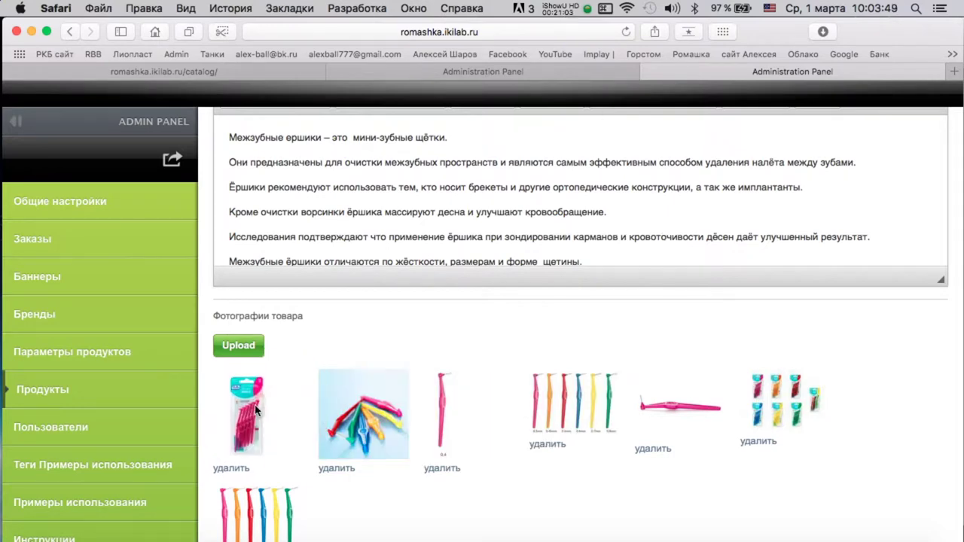
pyautogui.moveTo(433, 411); pyautogui.dragTo(336, 410)
pyautogui.moveTo(662, 414); pyautogui.dragTo(446, 410)
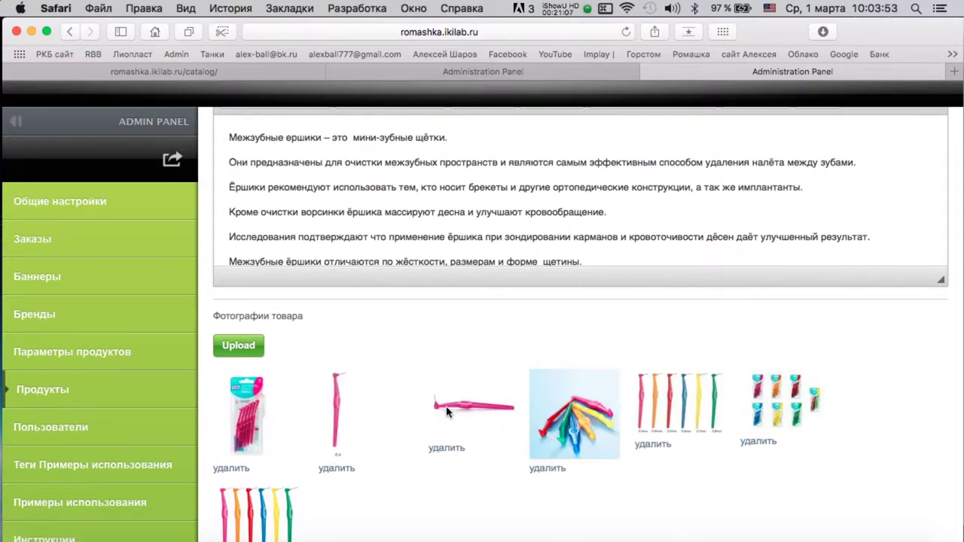
pyautogui.scroll(-3, 600, 445)
pyautogui.moveTo(271, 393); pyautogui.dragTo(794, 290)
pyautogui.moveTo(685, 297); pyautogui.dragTo(814, 309)
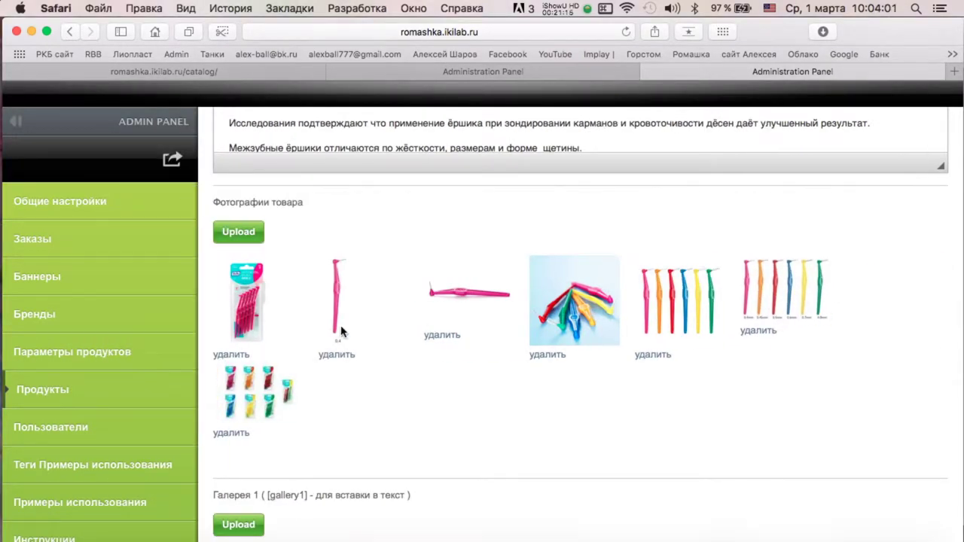
# Make the product visible in the shop by setting "Отображать" to "Да".
pyautogui.scroll(-3, 748, 365)
pyautogui.scroll(3, 748, 365)
pyautogui.scroll(-15, 351, 318)
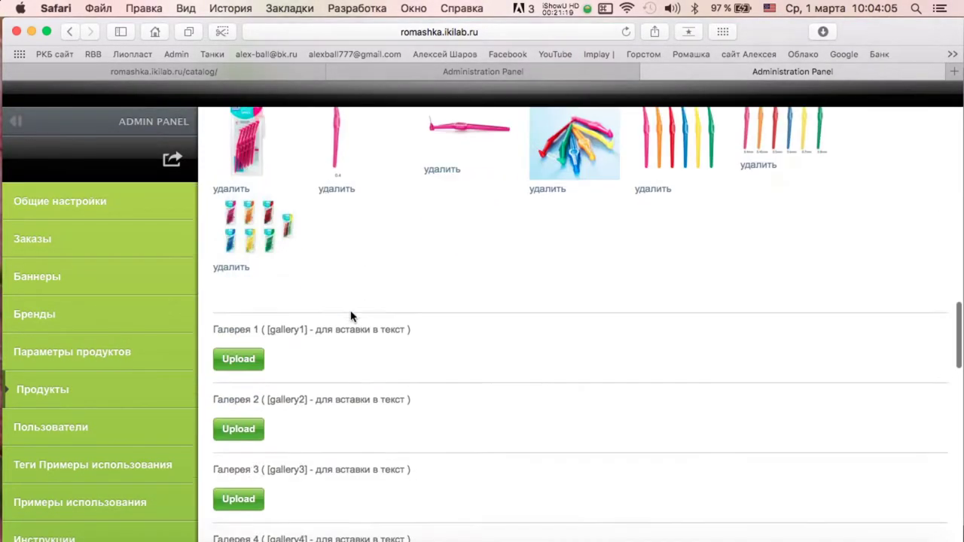
pyautogui.scroll(-8, 351, 317)
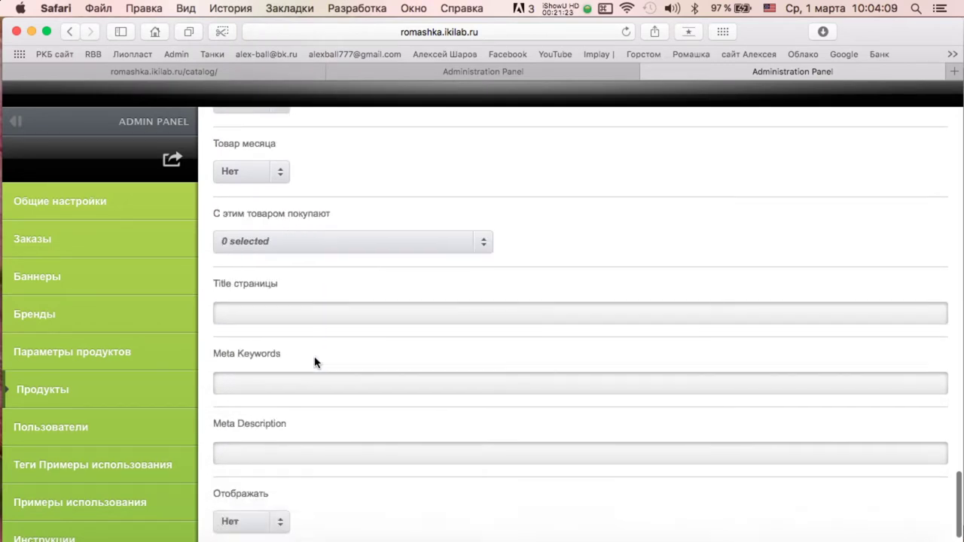
pyautogui.click(271, 438)
pyautogui.click(249, 478)
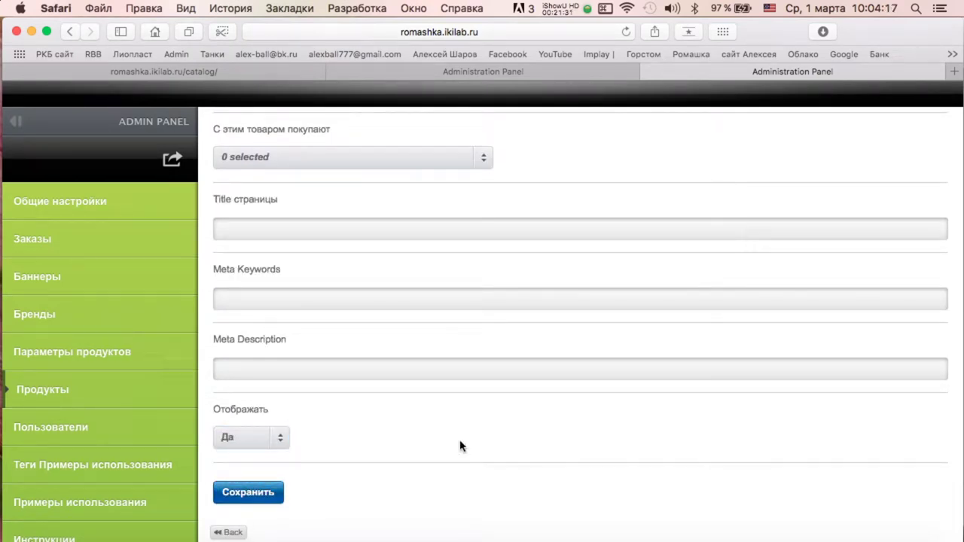
# Review the pink Angle product's name, prices, descriptions and photos, and save the product.
pyautogui.scroll(15, 473, 461)
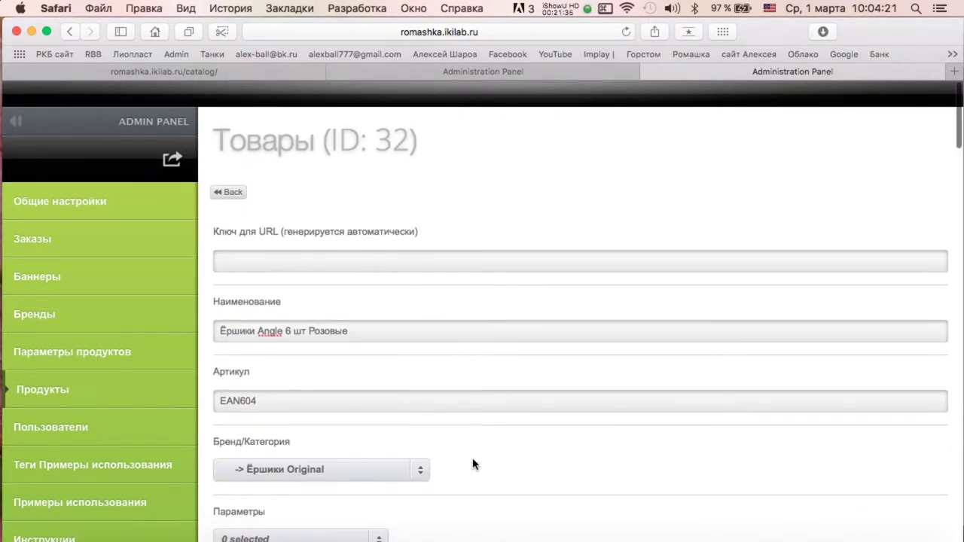
pyautogui.scroll(-3, 472, 461)
pyautogui.scroll(-1, 437, 236)
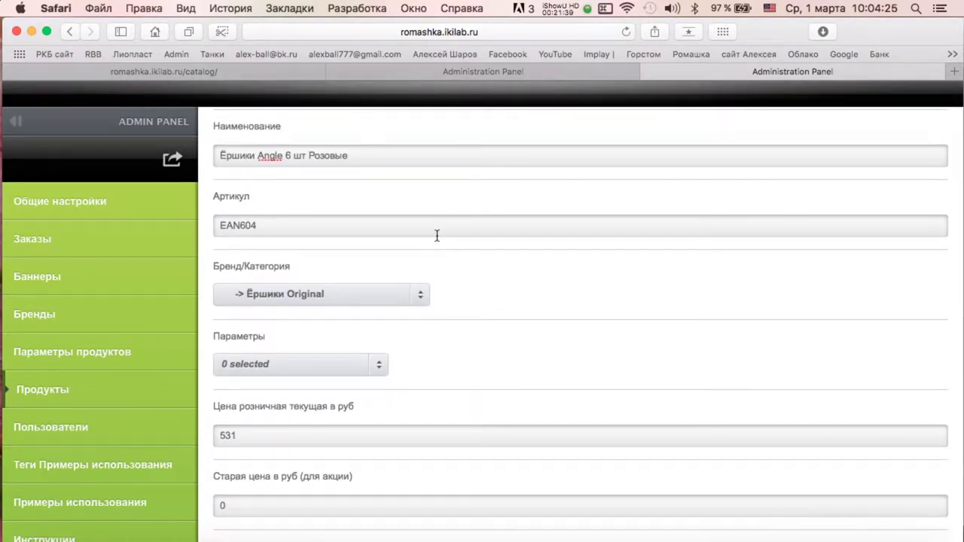
pyautogui.scroll(-10, 437, 235)
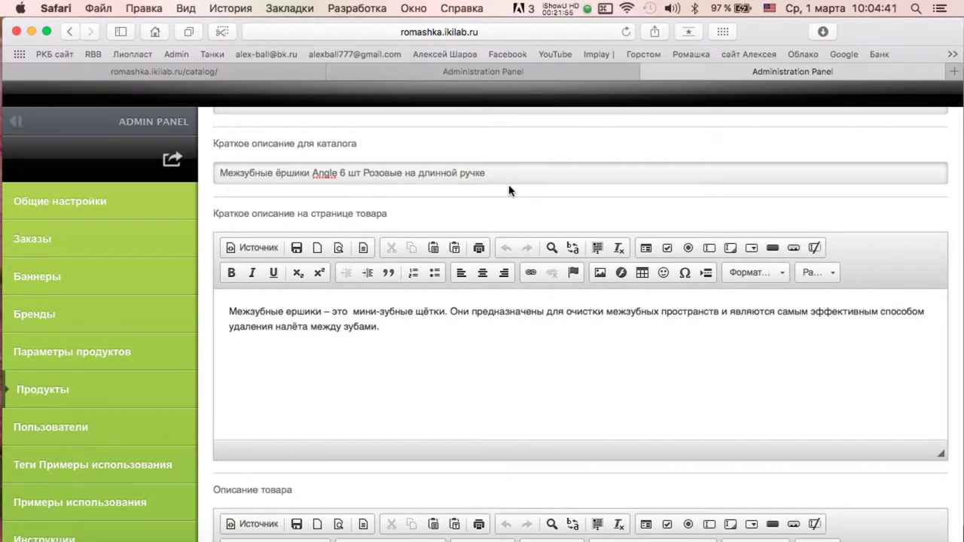
pyautogui.scroll(-15, 509, 190)
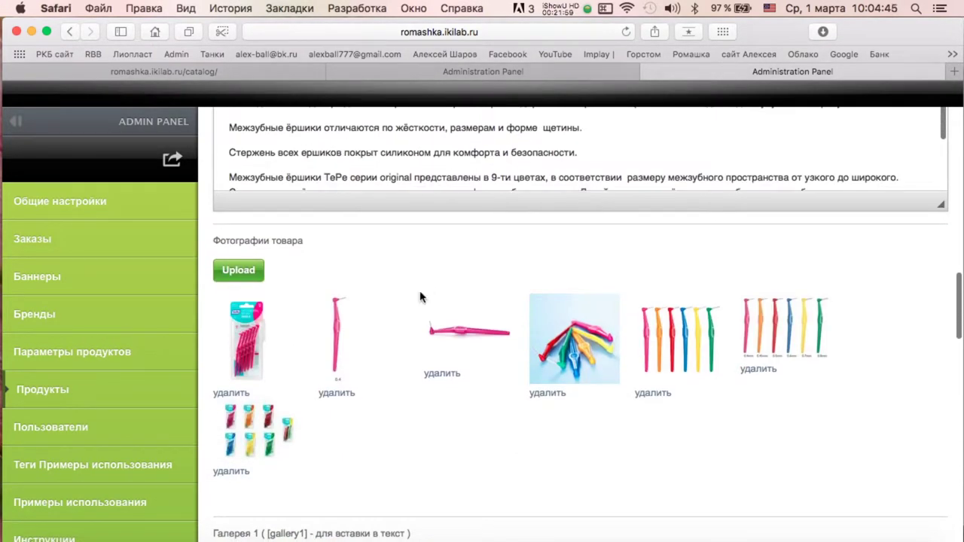
pyautogui.scroll(15, 420, 297)
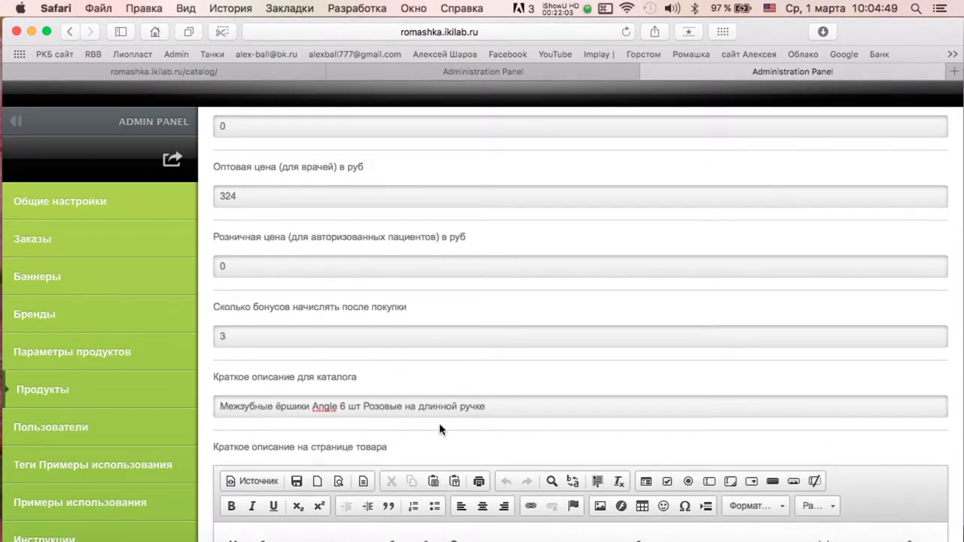
pyautogui.scroll(-20, 471, 424)
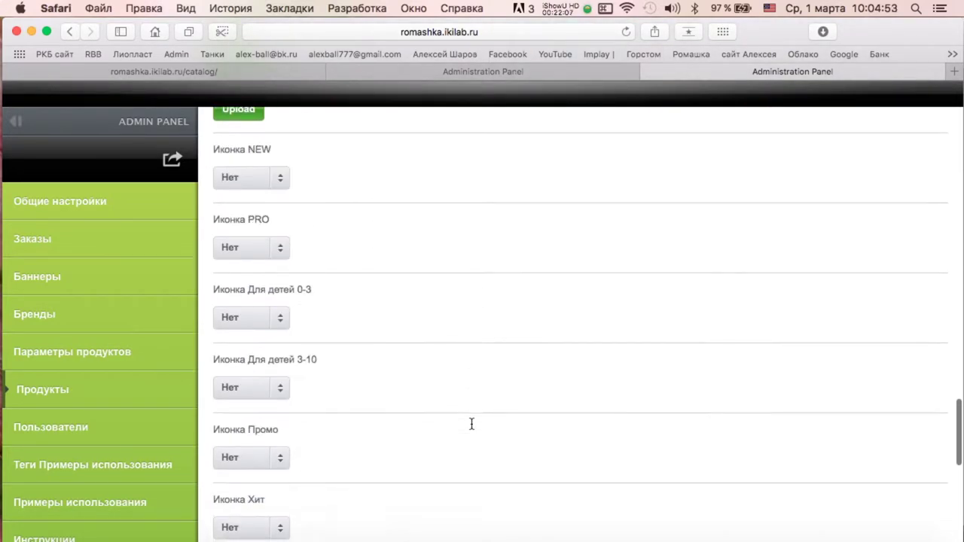
pyautogui.click(248, 494)
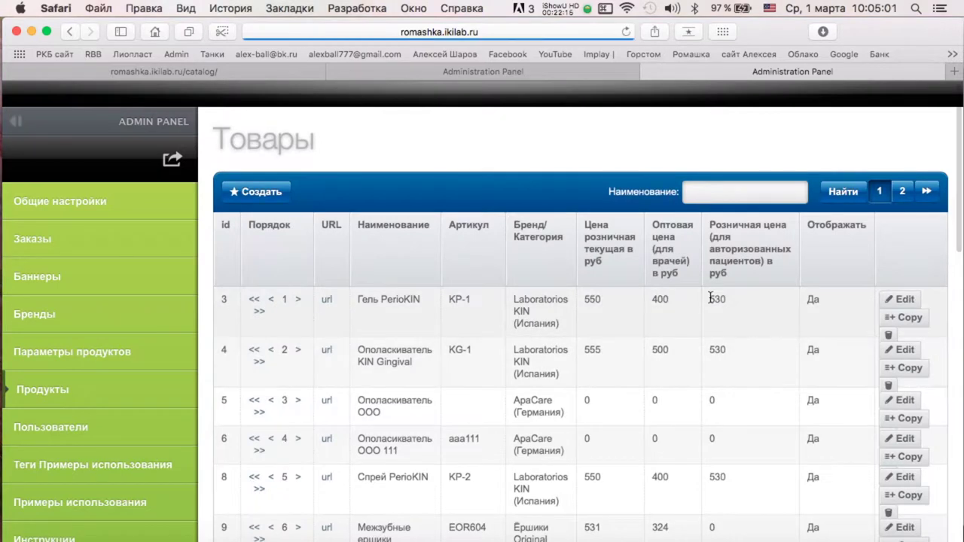
# Copy the product "Ёршики Angle 6 шт Розовые" from the second product list page and change the copy's article to EAN6045.
pyautogui.scroll(-15, 753, 339)
pyautogui.click(903, 494)
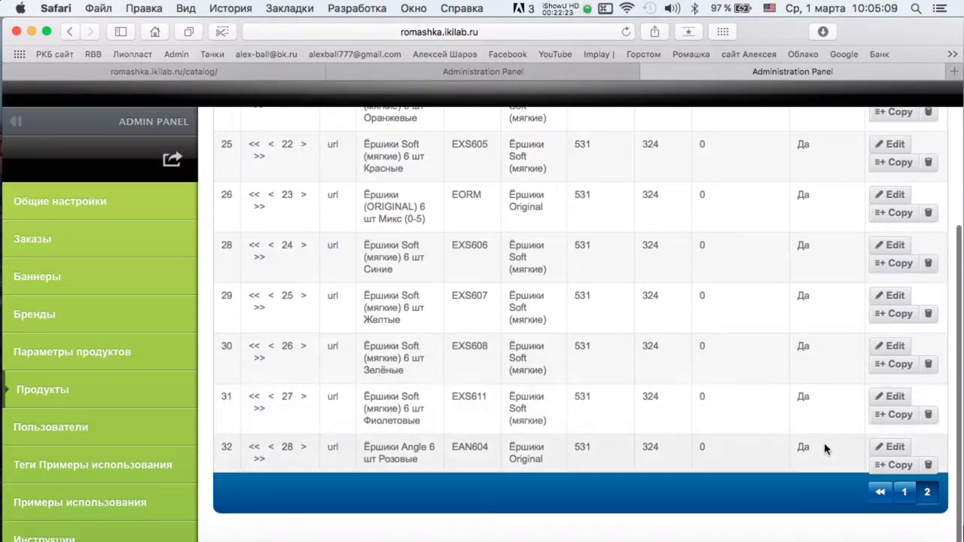
pyautogui.click(893, 465)
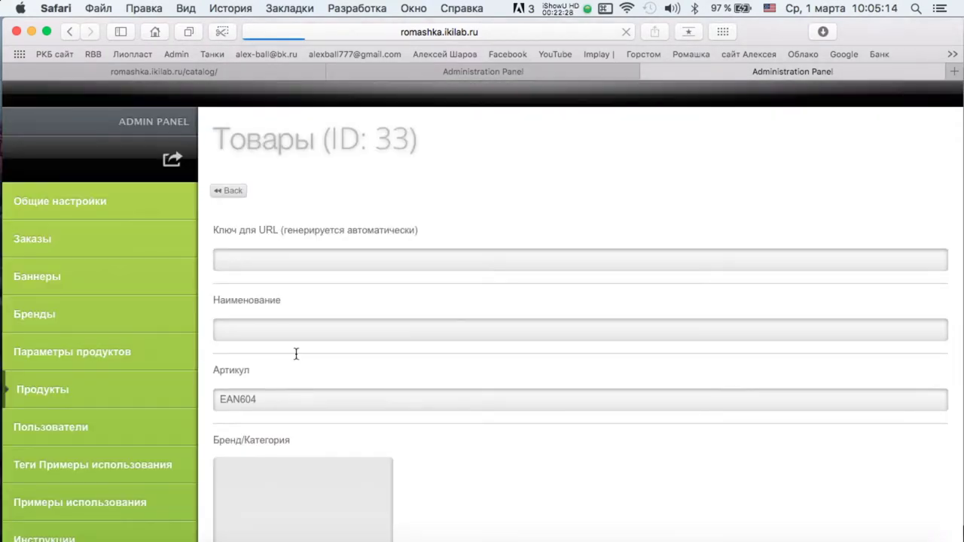
pyautogui.click(279, 396)
pyautogui.write('5')
# Name the copy "Ёршики Angle 6 шт Оранжевые на длинной ручке", reusing the wording of its short catalogue description.
pyautogui.scroll(-10, 279, 377)
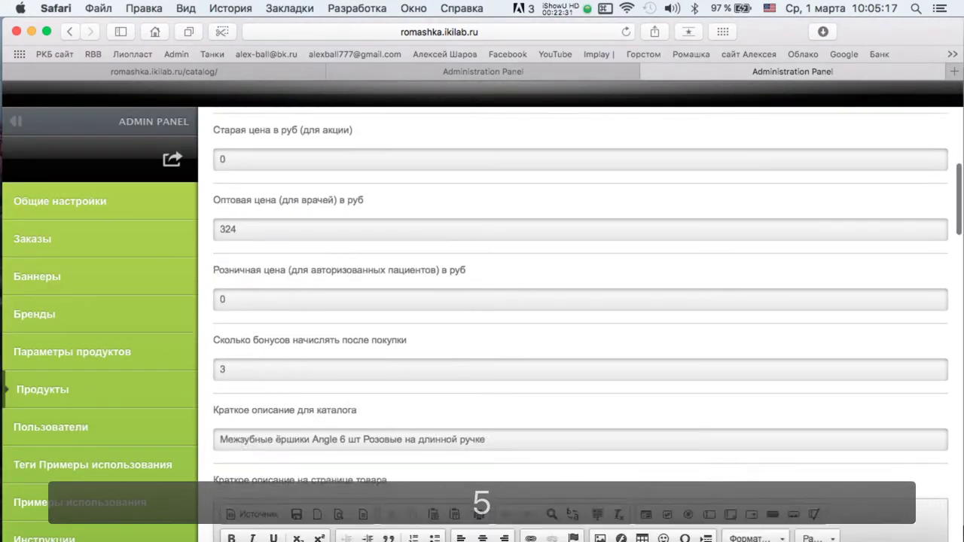
pyautogui.moveTo(276, 361); pyautogui.dragTo(486, 361)
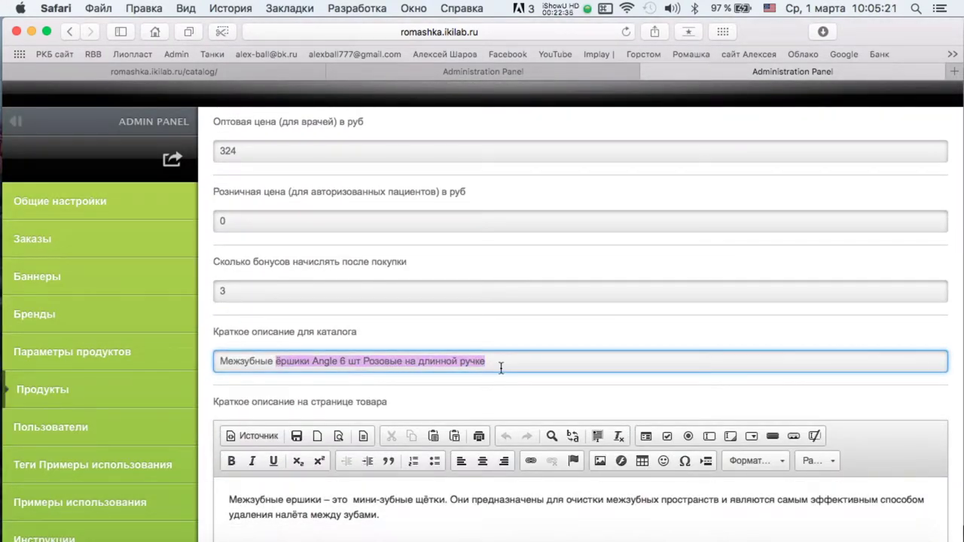
pyautogui.press('super+c')
pyautogui.scroll(10, 501, 367)
pyautogui.click(291, 296)
pyautogui.press('super+v')
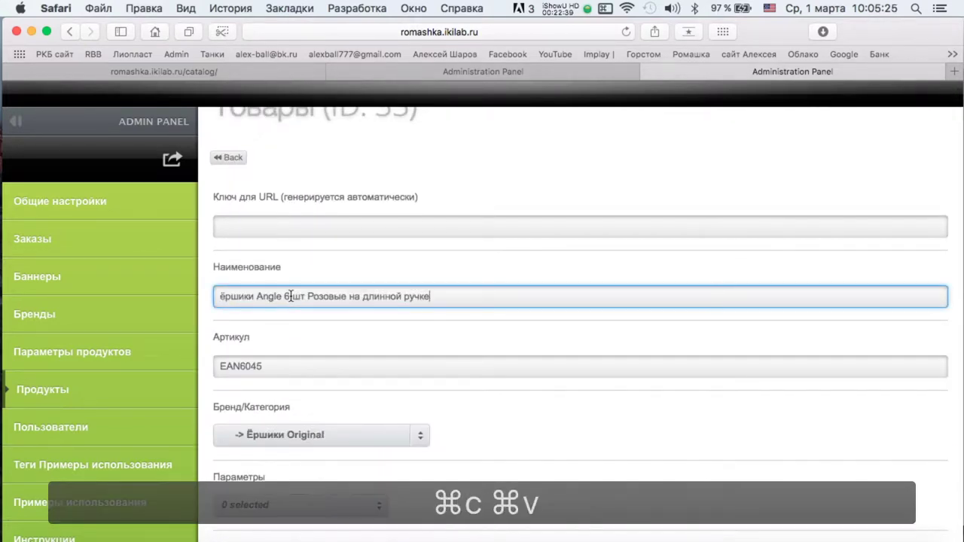
pyautogui.press('super+Left')
pyautogui.press('Delete')
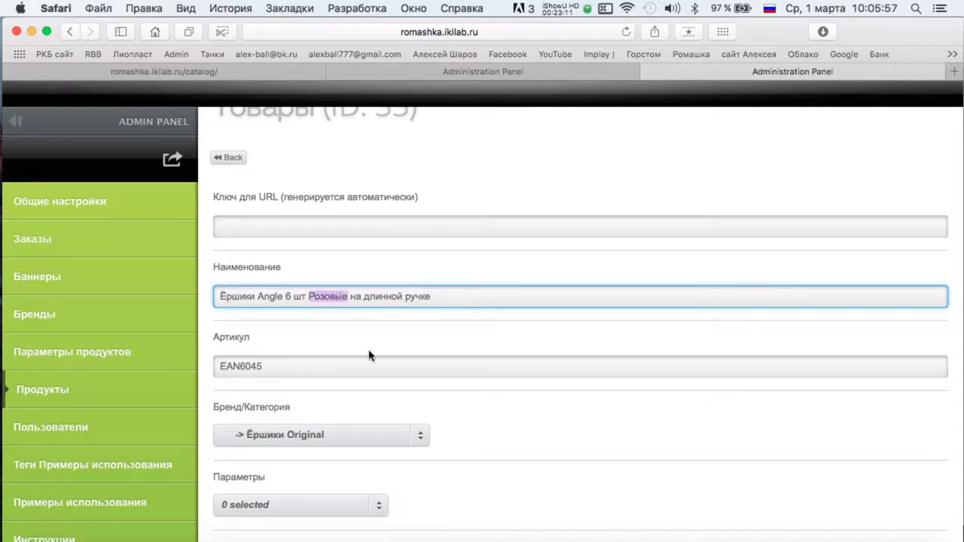
pyautogui.write('Оранжевые')
pyautogui.click(407, 336)
# Replace "Розовые" in the short catalogue description with "Оранжевые" copied from the product name.
pyautogui.scroll(-3, 422, 302)
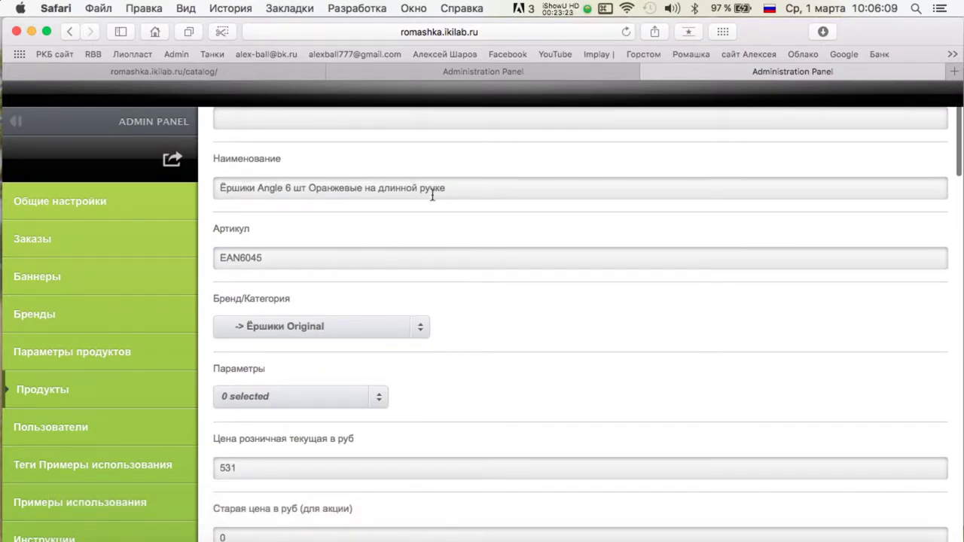
pyautogui.scroll(-1, 415, 199)
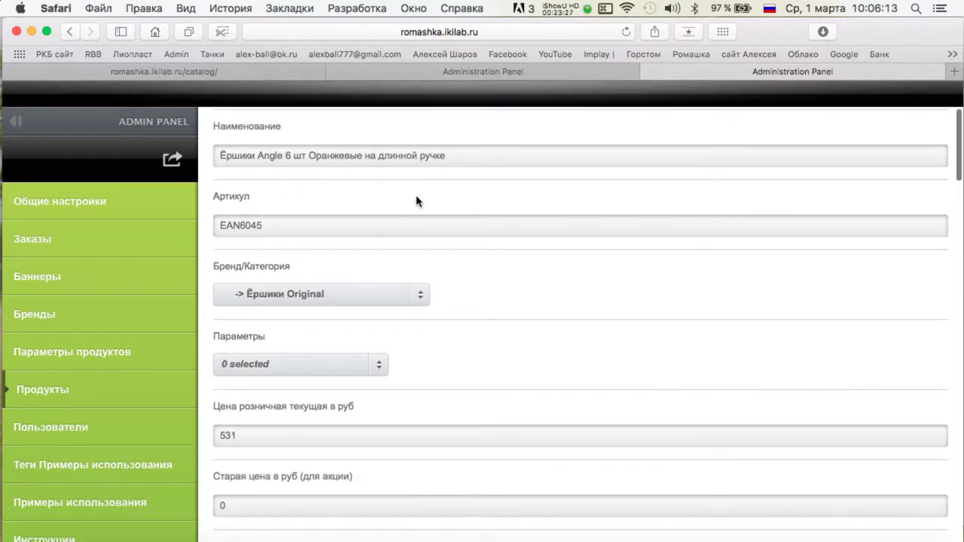
pyautogui.doubleClick(337, 156)
pyautogui.press('super+c')
pyautogui.scroll(-10, 394, 262)
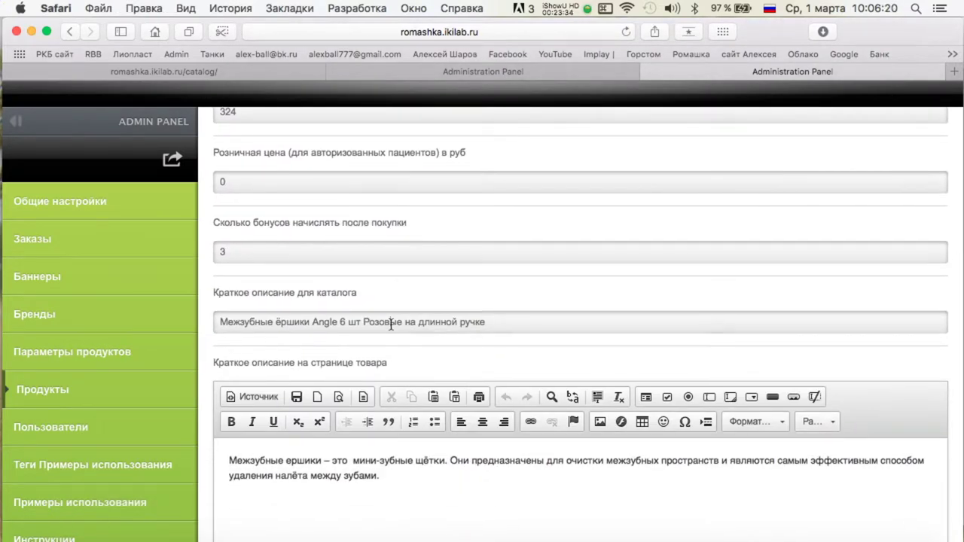
pyautogui.doubleClick(380, 322)
pyautogui.press('super+v')
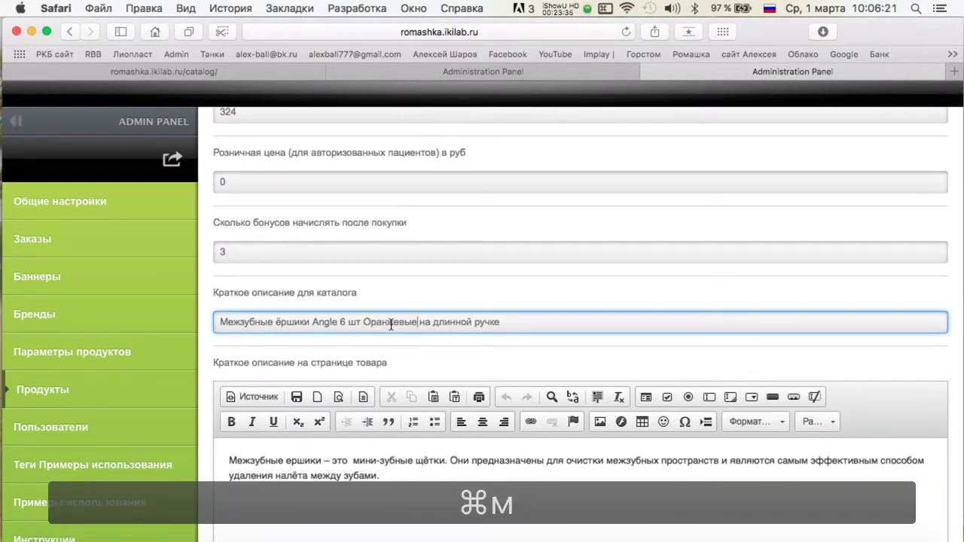
# Upload the orange and multi-colour Angle photos from Загрузки as product photos, including 714x171_pDrngg.jpg, 209182s.jpg, mY83OLxfvh1R2Av84TENZ4g.jpg, tepe-angle-045-oranzove.jpg and s-l225.jpg.
pyautogui.scroll(-1, 525, 339)
pyautogui.scroll(8, 327, 276)
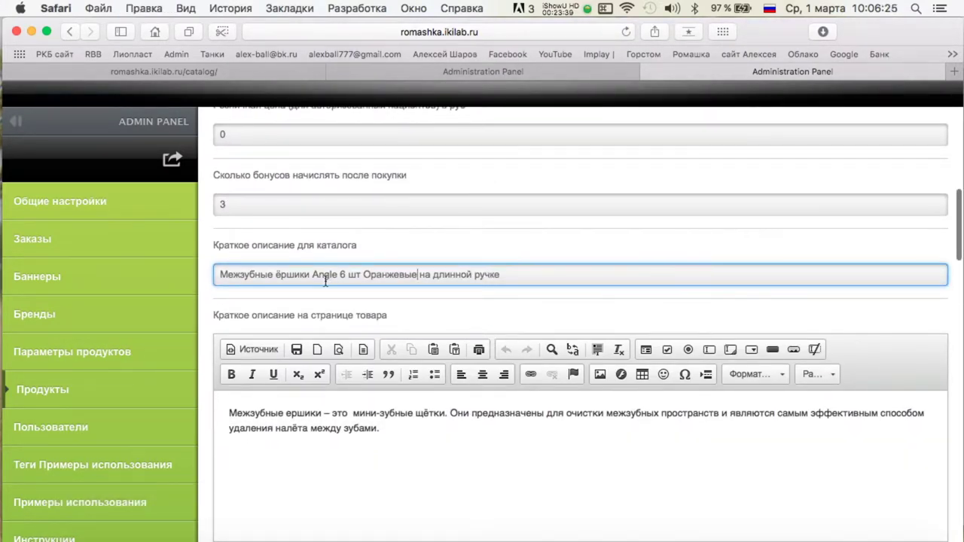
pyautogui.scroll(6, 326, 283)
pyautogui.scroll(-20, 301, 283)
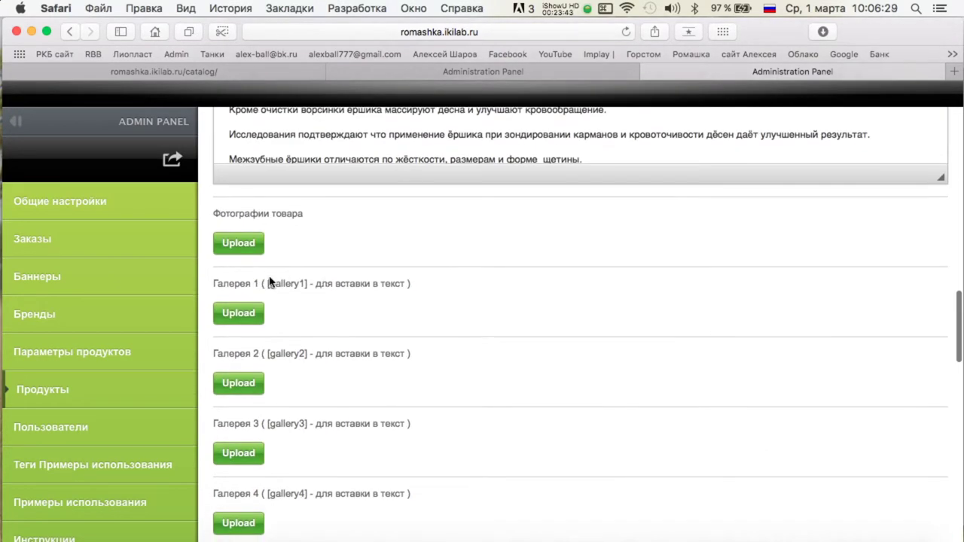
pyautogui.click(232, 247)
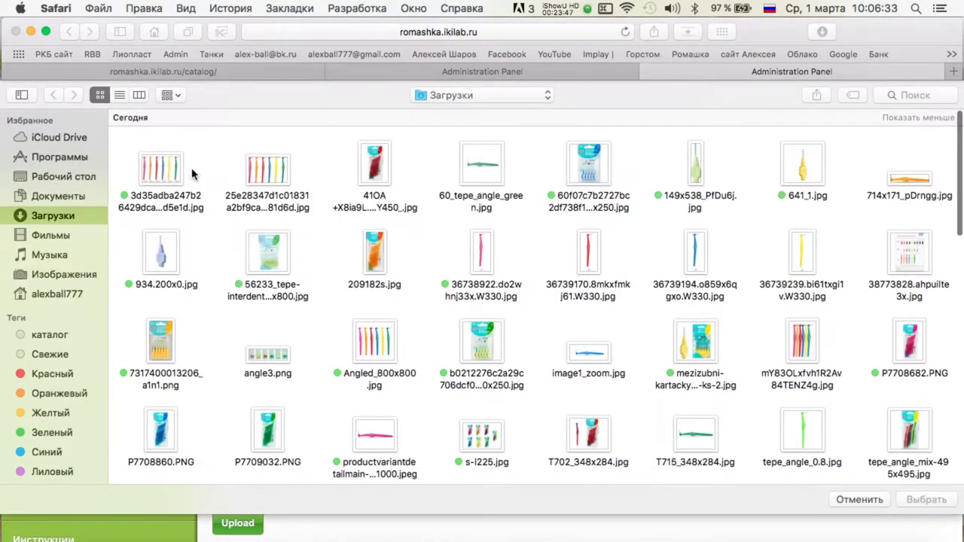
pyautogui.click(174, 175)
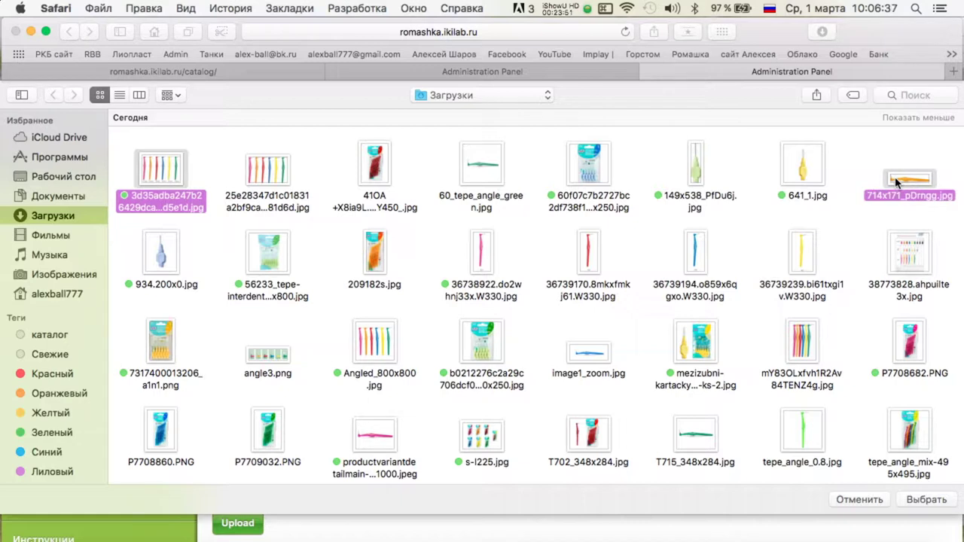
pyautogui.keyDown('super'); pyautogui.click(375, 267); pyautogui.keyUp('super')
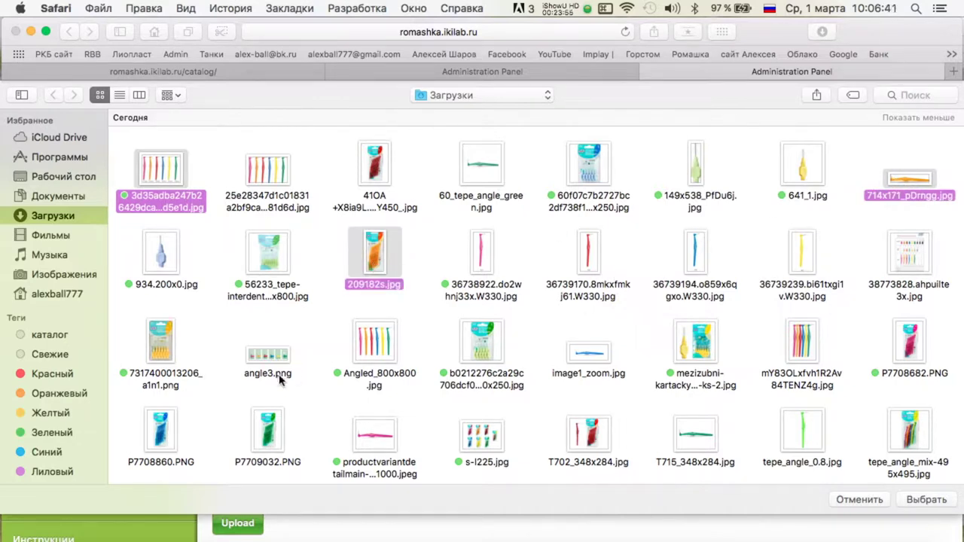
pyautogui.rightClick(792, 350)
pyautogui.click(694, 426)
pyautogui.scroll(-3, 845, 381)
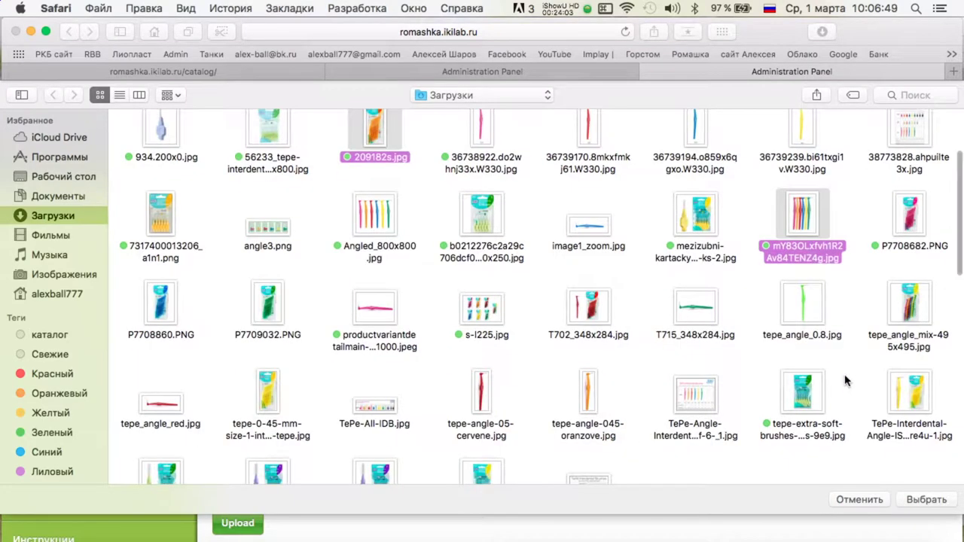
pyautogui.keyDown('super'); pyautogui.click(582, 409); pyautogui.keyUp('super')
pyautogui.scroll(-2, 579, 407)
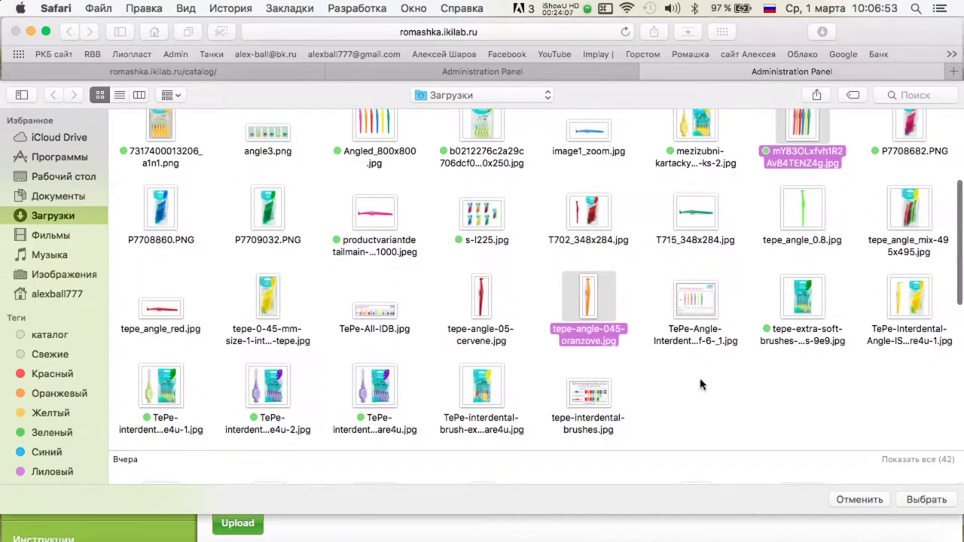
pyautogui.scroll(2, 764, 327)
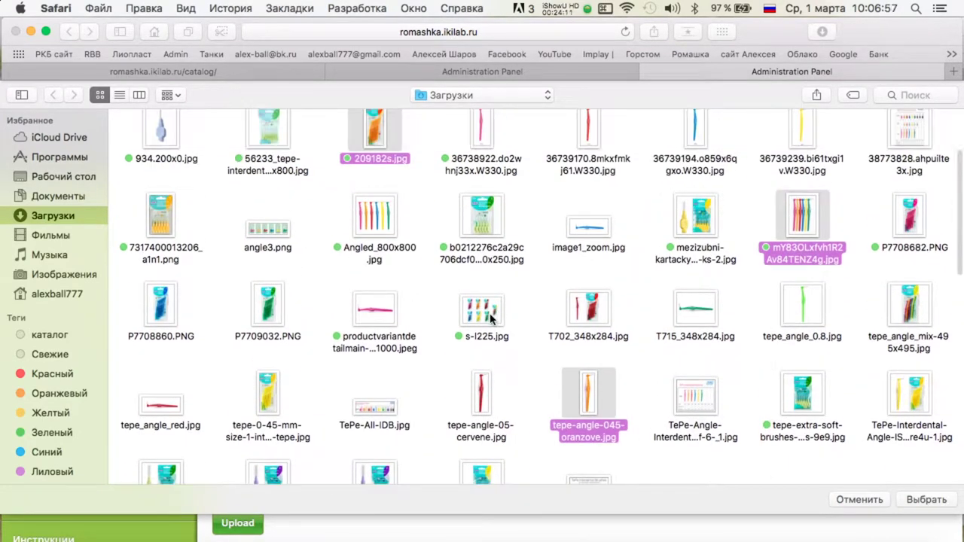
pyautogui.rightClick(491, 320)
pyautogui.click(540, 393)
pyautogui.scroll(3, 540, 428)
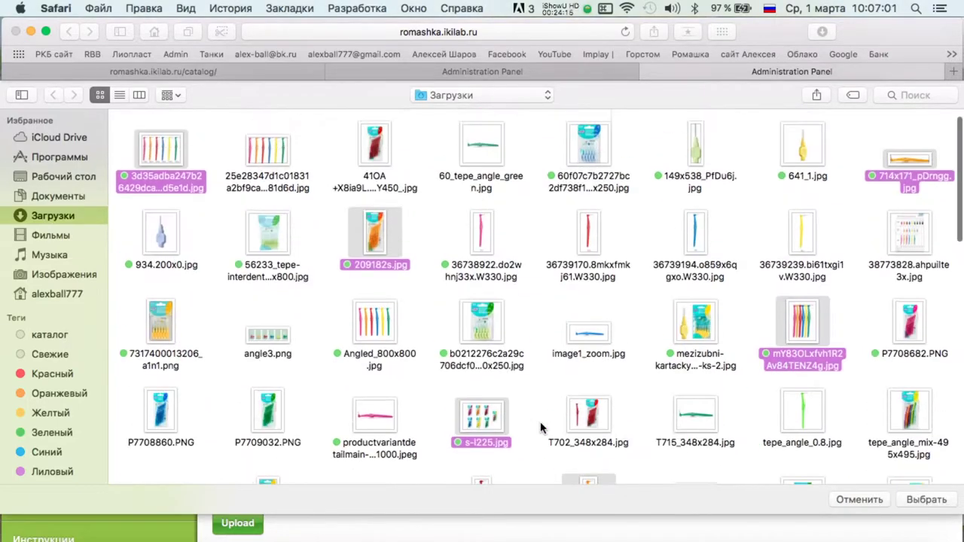
pyautogui.press('Return')
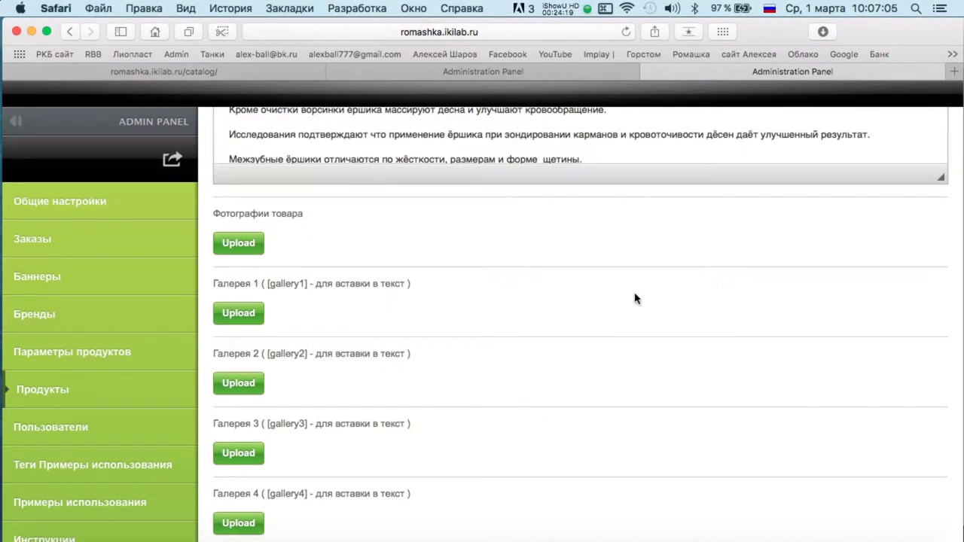
# Reorder the product photos: orange pack, upright orange brush, bundled coloured brushes, horizontal orange brush, sized colour row, second horizontal orange brush.
pyautogui.moveTo(442, 319); pyautogui.dragTo(252, 314)
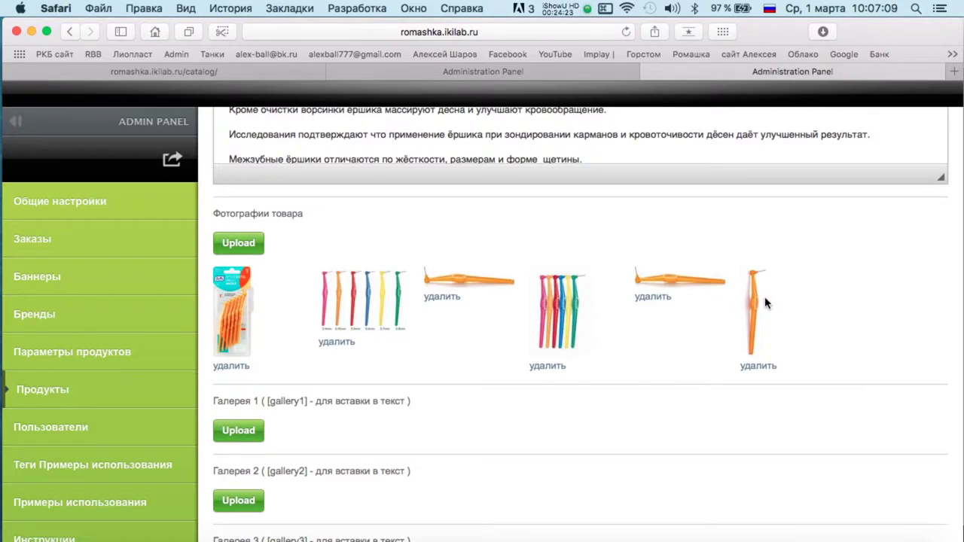
pyautogui.moveTo(765, 304); pyautogui.dragTo(230, 309)
pyautogui.moveTo(339, 309)
pyautogui.mouseDown()
pyautogui.moveTo(177, 301)
pyautogui.moveTo(226, 302)
pyautogui.mouseUp()
pyautogui.moveTo(676, 315); pyautogui.dragTo(454, 318)
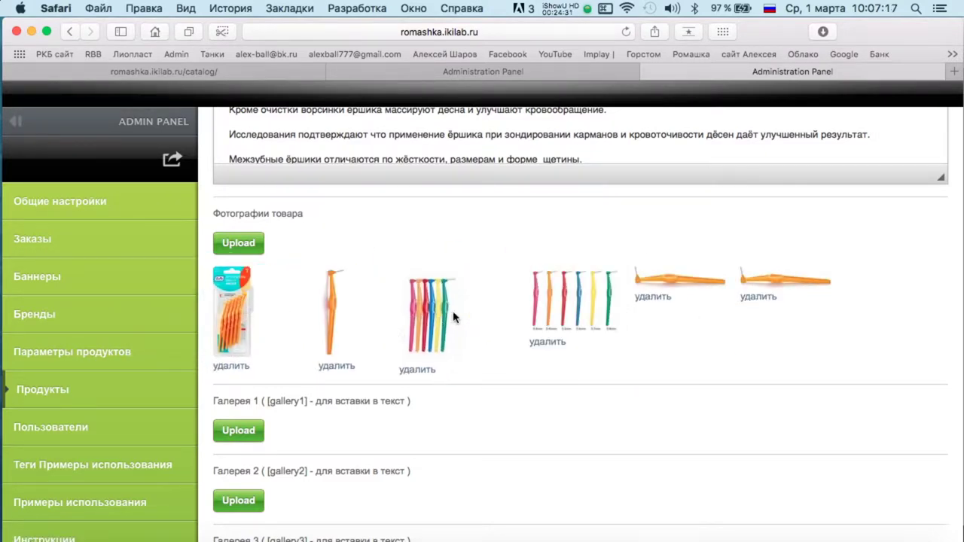
pyautogui.moveTo(667, 281); pyautogui.dragTo(546, 280)
pyautogui.moveTo(452, 284)
pyautogui.mouseDown()
pyautogui.moveTo(685, 285)
pyautogui.moveTo(421, 287)
pyautogui.moveTo(560, 296)
pyautogui.moveTo(527, 295)
pyautogui.mouseUp()
# Review the orange Angle product's name, article, prices and photos, and save the product.
pyautogui.scroll(-15, 527, 294)
pyautogui.click(269, 436)
pyautogui.click(256, 472)
pyautogui.scroll(20, 490, 462)
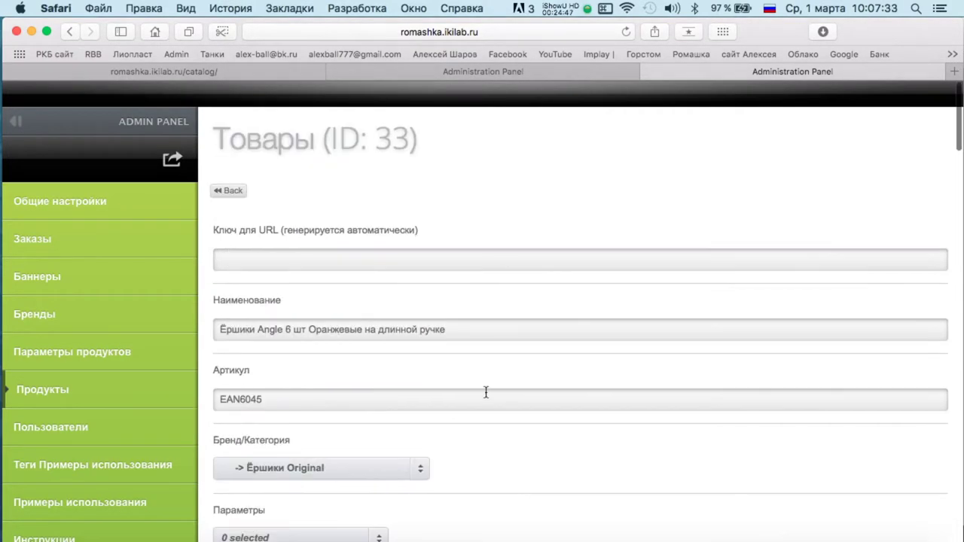
pyautogui.scroll(-2, 486, 392)
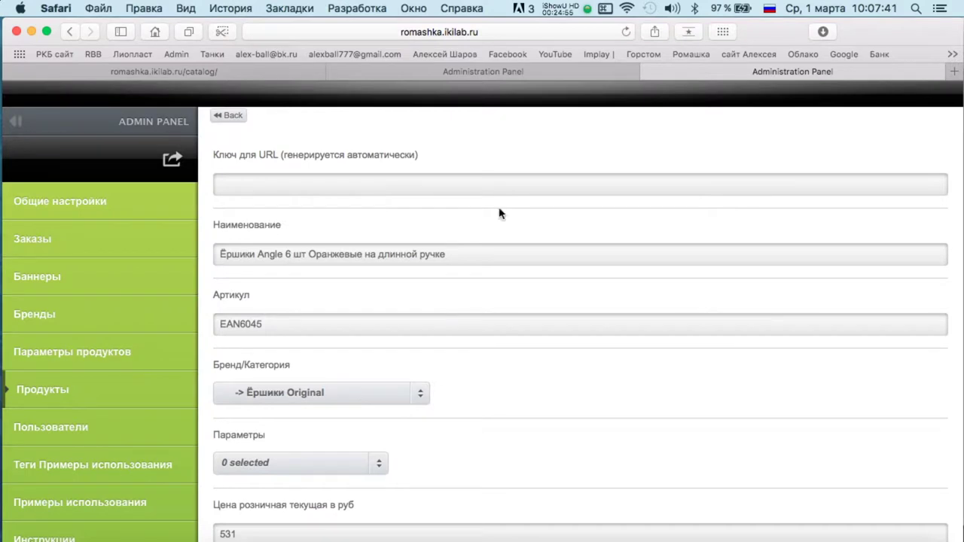
pyautogui.scroll(-2, 498, 226)
pyautogui.scroll(4, 370, 226)
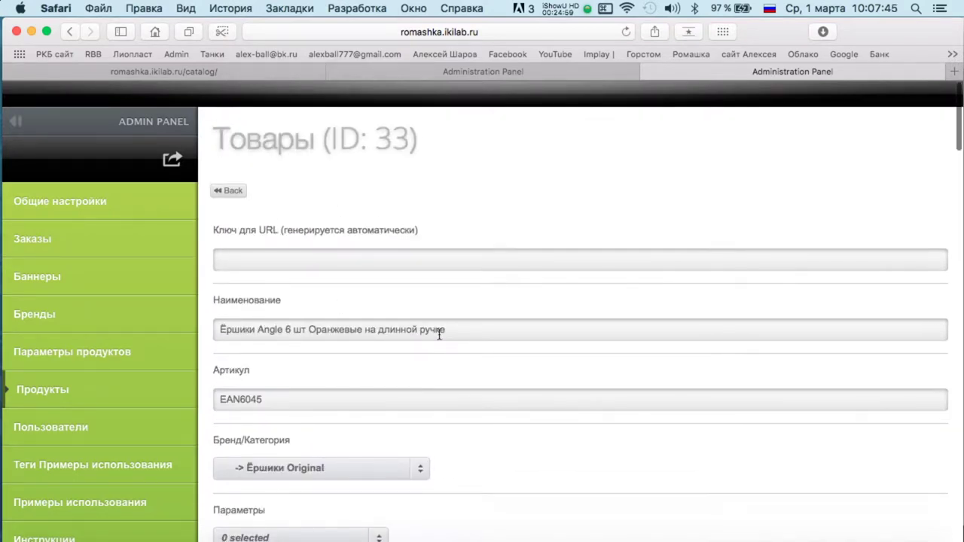
pyautogui.scroll(-3, 399, 309)
pyautogui.scroll(-5, 339, 221)
pyautogui.scroll(-4, 383, 307)
pyautogui.scroll(-10, 324, 316)
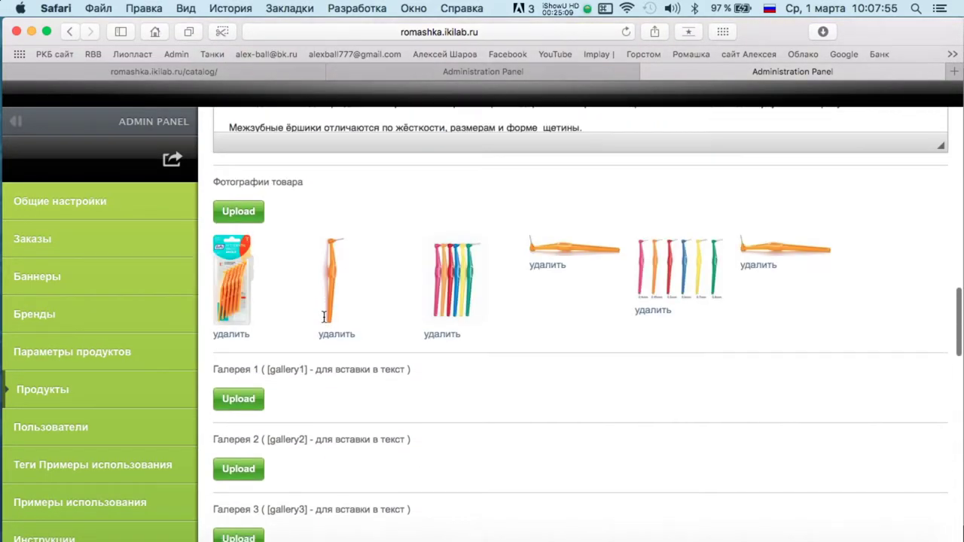
pyautogui.scroll(-10, 324, 317)
pyautogui.click(247, 494)
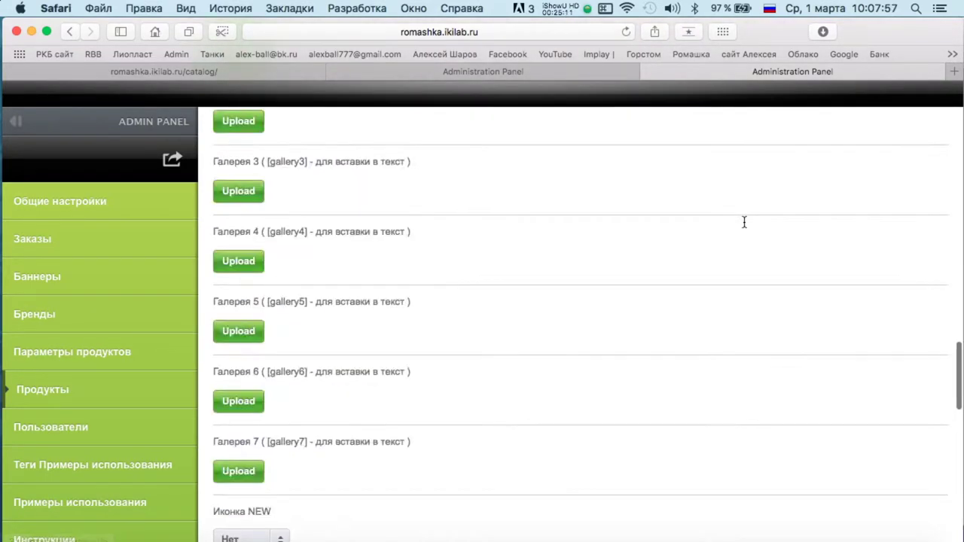
pyautogui.click(233, 193)
# Copy the product "Ёршики Angle 6 шт Оранжевые на длинной ручке" from the product list and change the copy's article to EAN605.
pyautogui.scroll(-5, 678, 392)
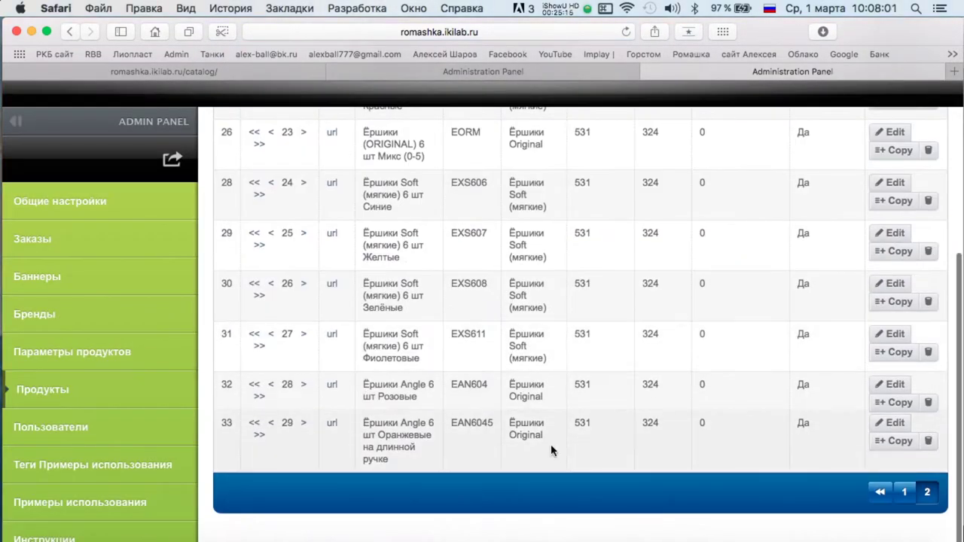
pyautogui.click(900, 441)
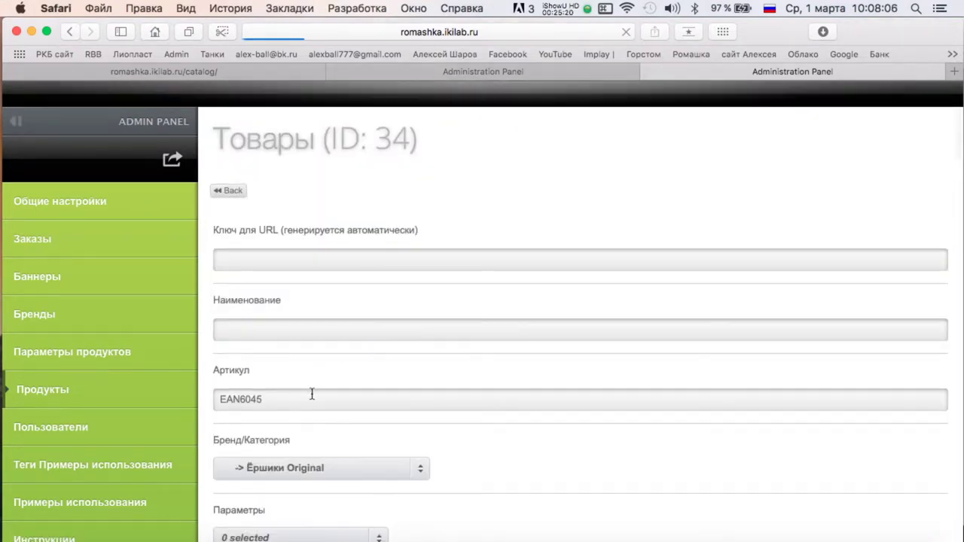
pyautogui.click(296, 400)
pyautogui.press('BackSpace')
pyautogui.click(382, 377)
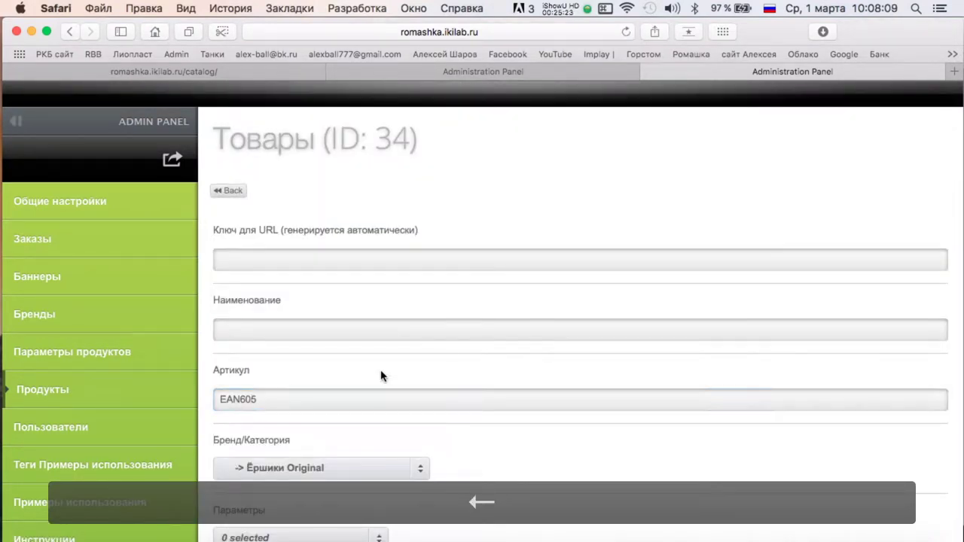
# Replace "Оранжевые" with "Красные" in the copy's short catalogue description.
pyautogui.scroll(-10, 381, 377)
pyautogui.scroll(-2, 382, 377)
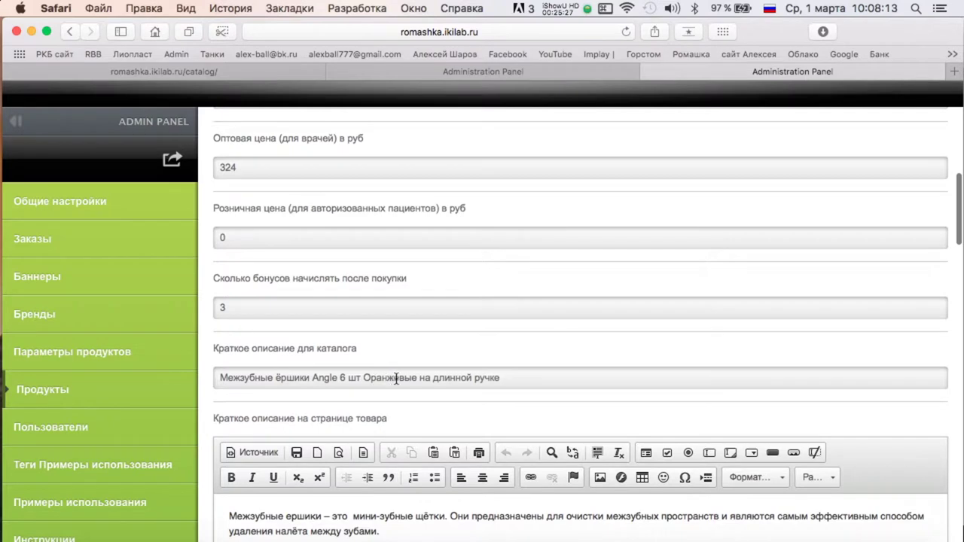
pyautogui.doubleClick(395, 378)
pyautogui.write('Кра')
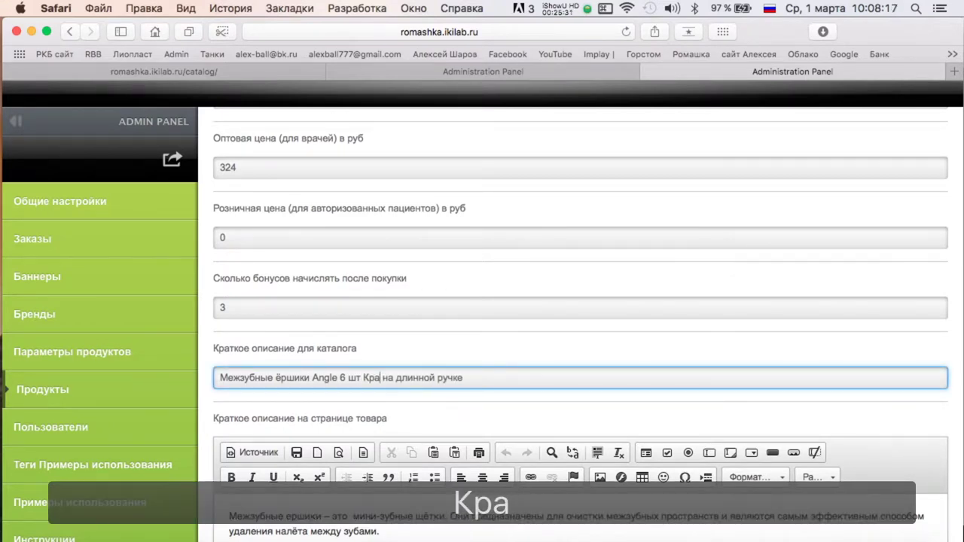
pyautogui.write('сные')
pyautogui.click(477, 406)
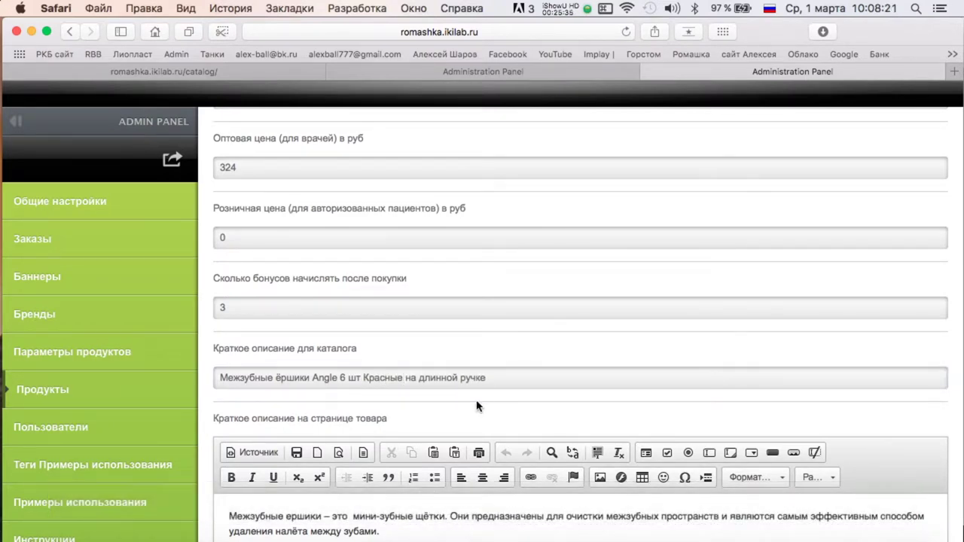
# Fill in the product name with "Ёршики Angle 6 шт Красные на длинной ручке", reusing the wording of the short catalogue description.
pyautogui.doubleClick(376, 378)
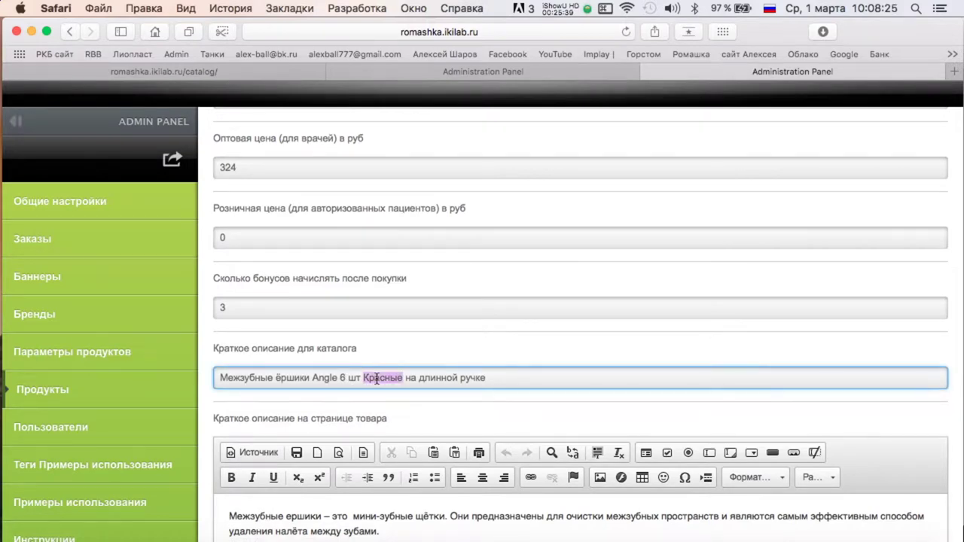
pyautogui.press('super+c')
pyautogui.scroll(5, 376, 378)
pyautogui.scroll(-4, 376, 378)
pyautogui.click(275, 437)
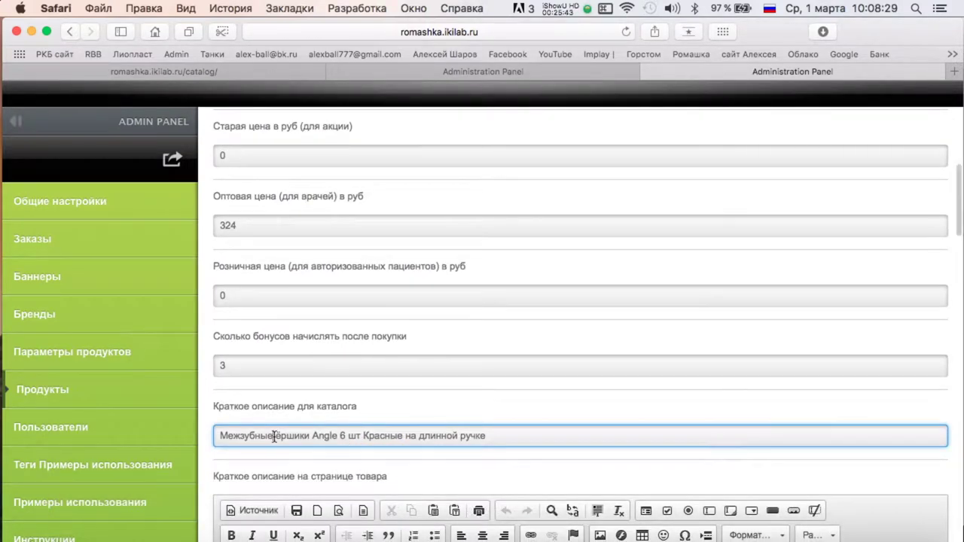
pyautogui.press('super+c')
pyautogui.scroll(10, 402, 437)
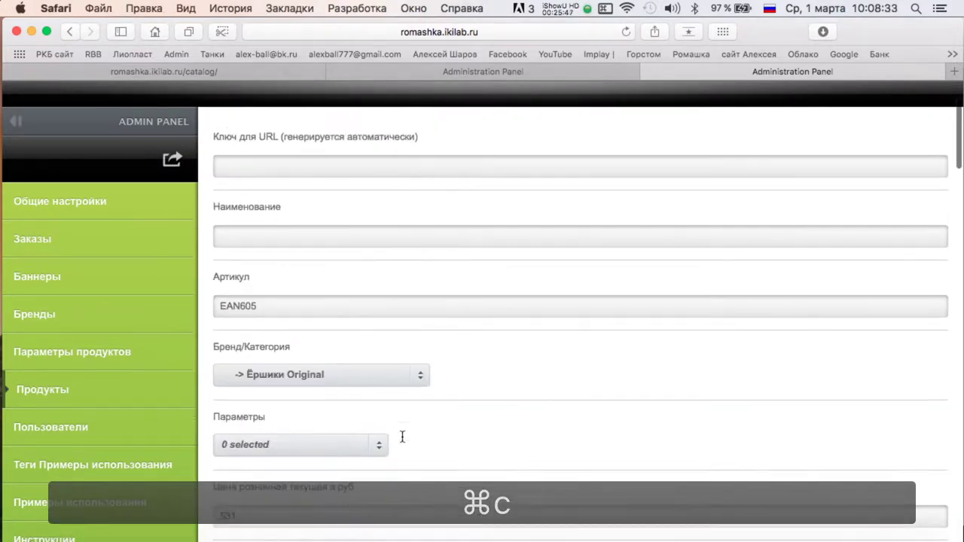
pyautogui.click(271, 329)
pyautogui.press('super+v')
pyautogui.write('Ё')
# Start uploading product photos and select the sized colour row, red pack, 36739170.8mkxfmkj61.W330.jpg, Angled_800x800.jpg and mY83OLxfvh1R2Av84TENZ4g.jpg from Загрузки.
pyautogui.scroll(-20, 375, 330)
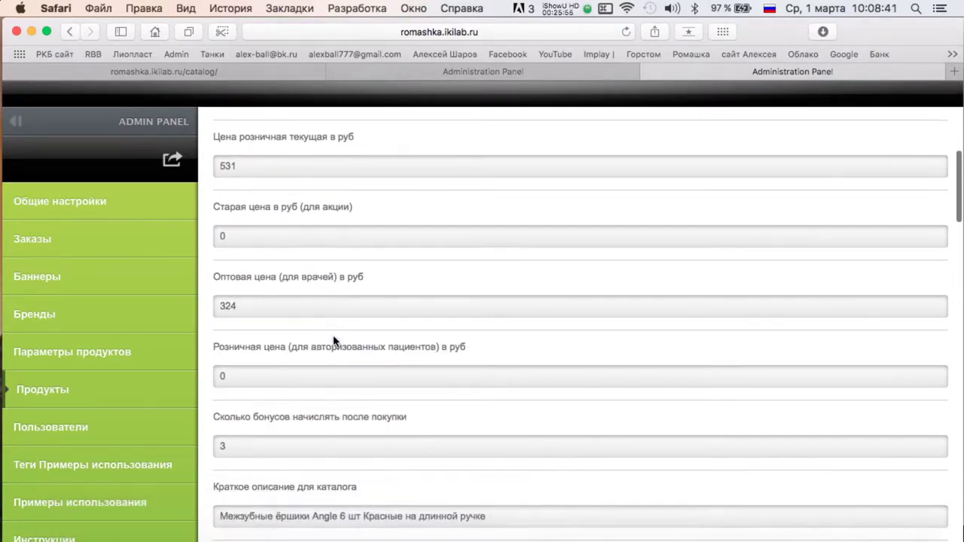
pyautogui.scroll(-10, 545, 281)
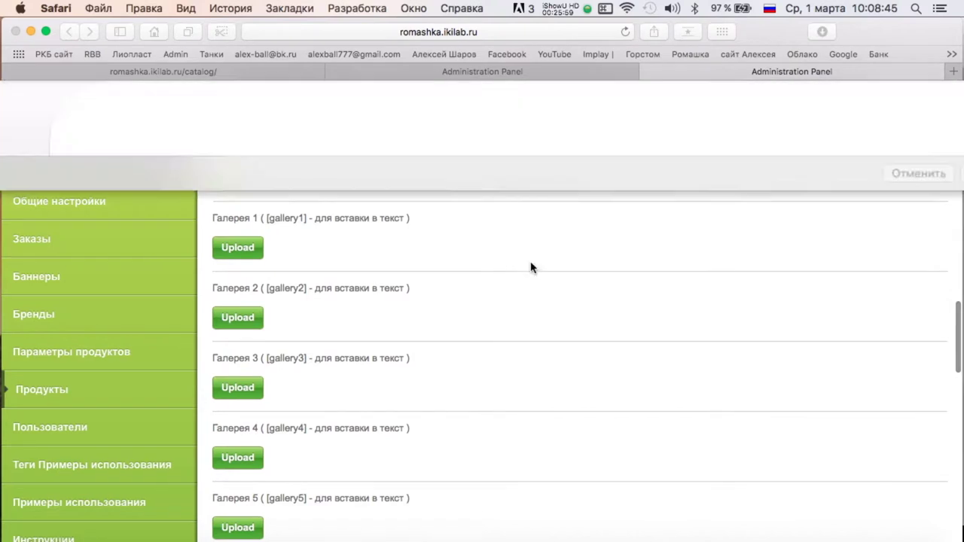
pyautogui.click(237, 248)
pyautogui.click(167, 173)
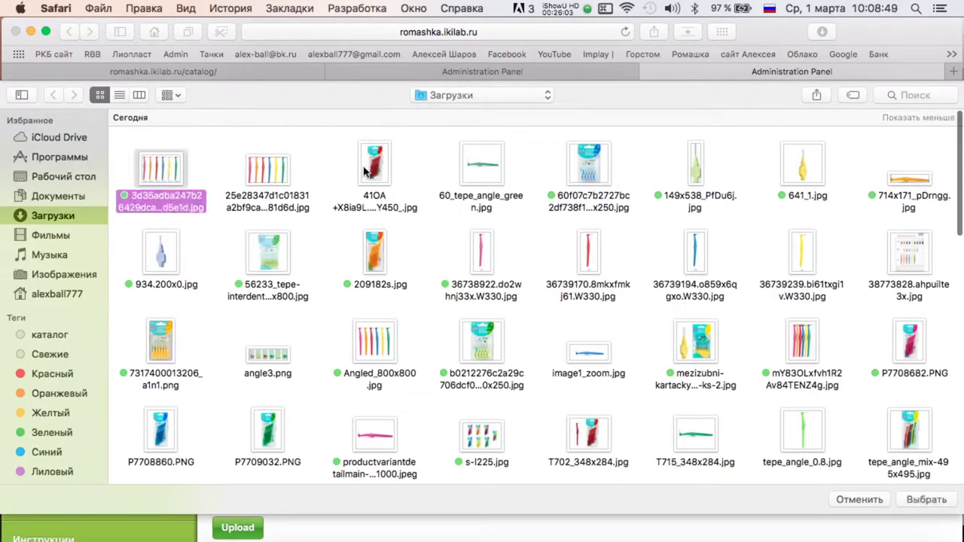
pyautogui.keyDown('super'); pyautogui.click(372, 172); pyautogui.keyUp('super')
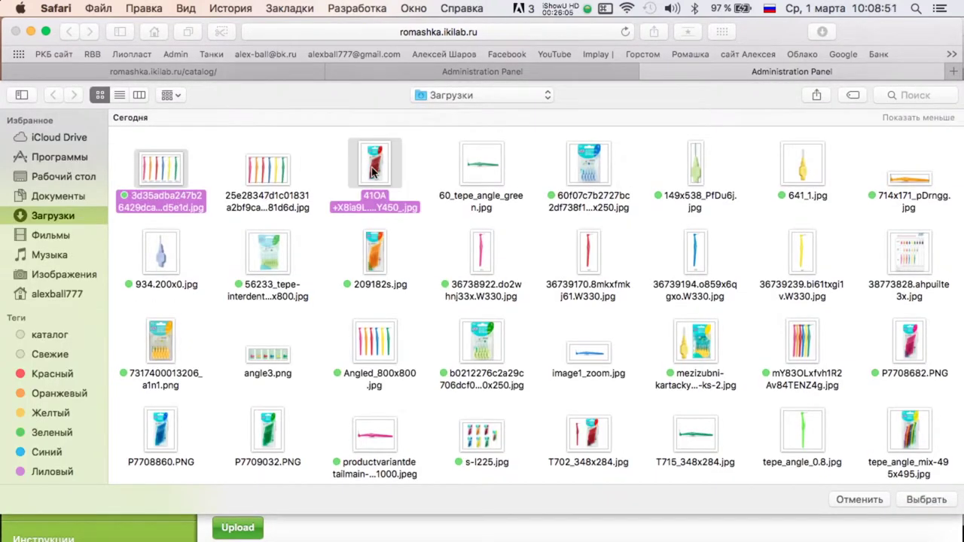
pyautogui.keyDown('super'); pyautogui.click(591, 260); pyautogui.keyUp('super')
pyautogui.scroll(-2, 243, 312)
pyautogui.keyDown('super'); pyautogui.click(375, 305); pyautogui.keyUp('super')
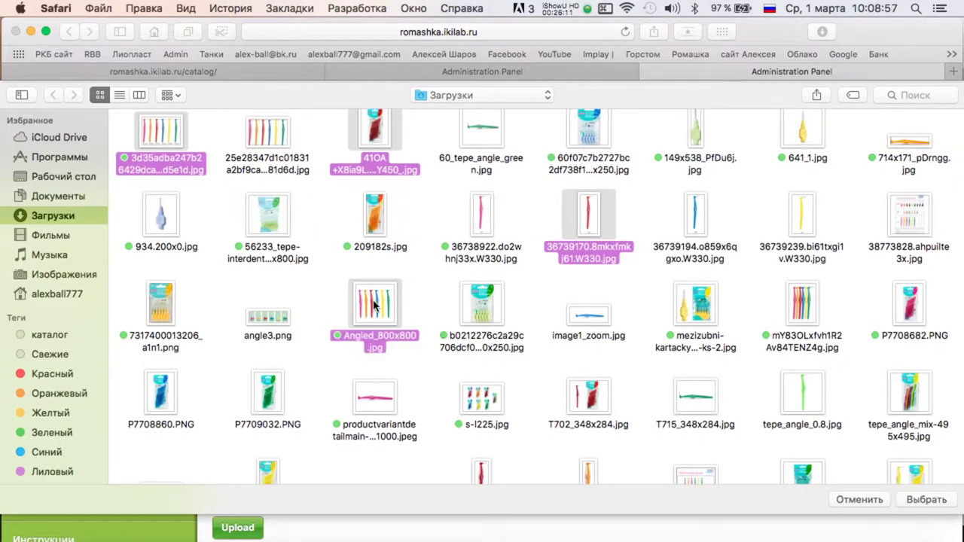
pyautogui.scroll(-1, 860, 321)
pyautogui.keyDown('super'); pyautogui.click(804, 305); pyautogui.keyUp('super')
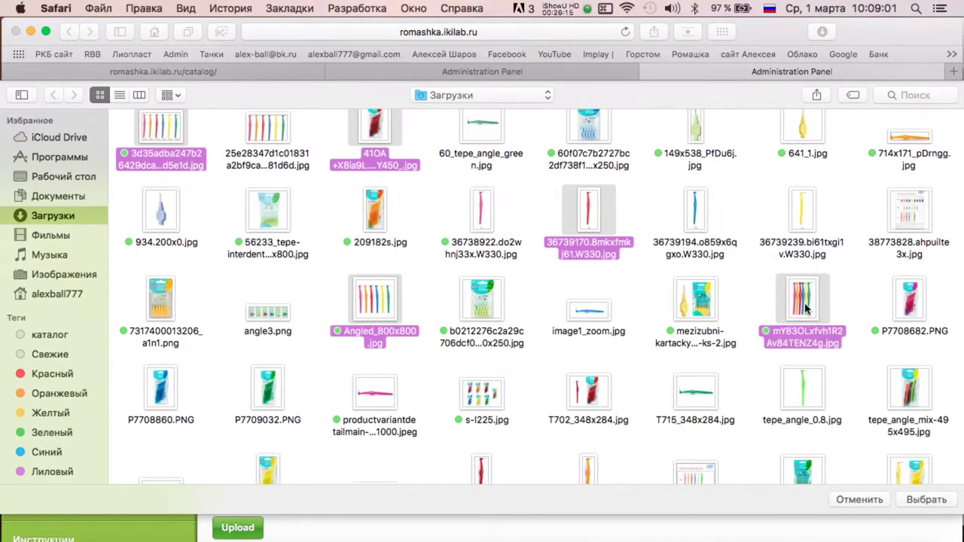
# Add T702_348x284.jpg, s-l225.jpg, tepe-angle-05-cervene.jpg and tepe_angle_red.jpg to the selected product photos.
pyautogui.scroll(-4, 584, 317)
pyautogui.keyDown('super'); pyautogui.click(590, 319); pyautogui.keyUp('super')
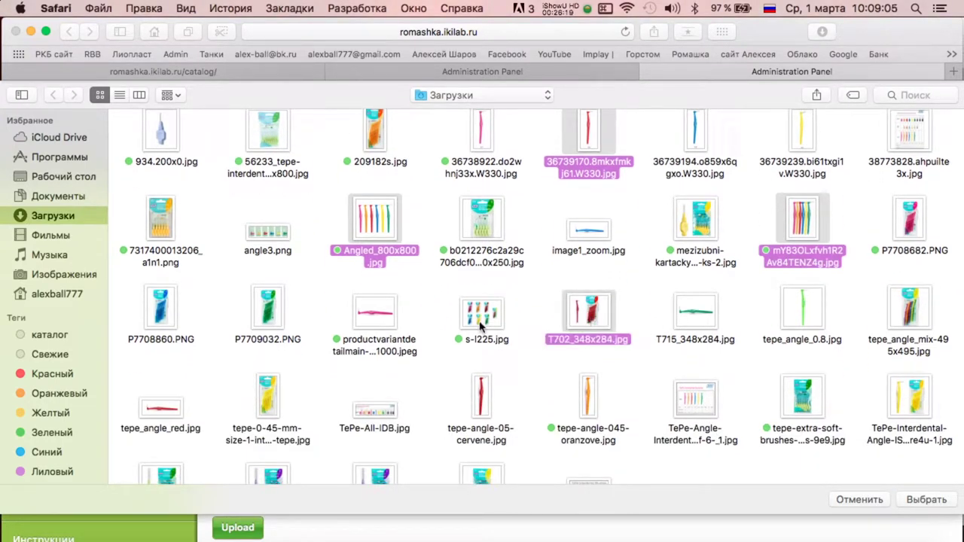
pyautogui.keyDown('super'); pyautogui.click(486, 408); pyautogui.keyUp('super')
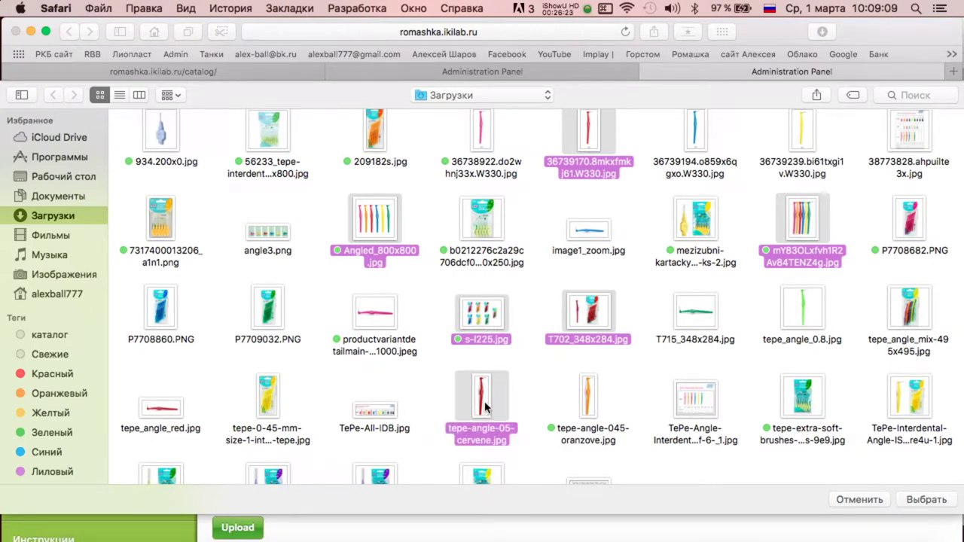
pyautogui.scroll(-5, 486, 408)
pyautogui.keyDown('super'); pyautogui.click(169, 321); pyautogui.keyUp('super')
pyautogui.scroll(-3, 168, 321)
pyautogui.scroll(-7, 169, 321)
pyautogui.scroll(6, 150, 238)
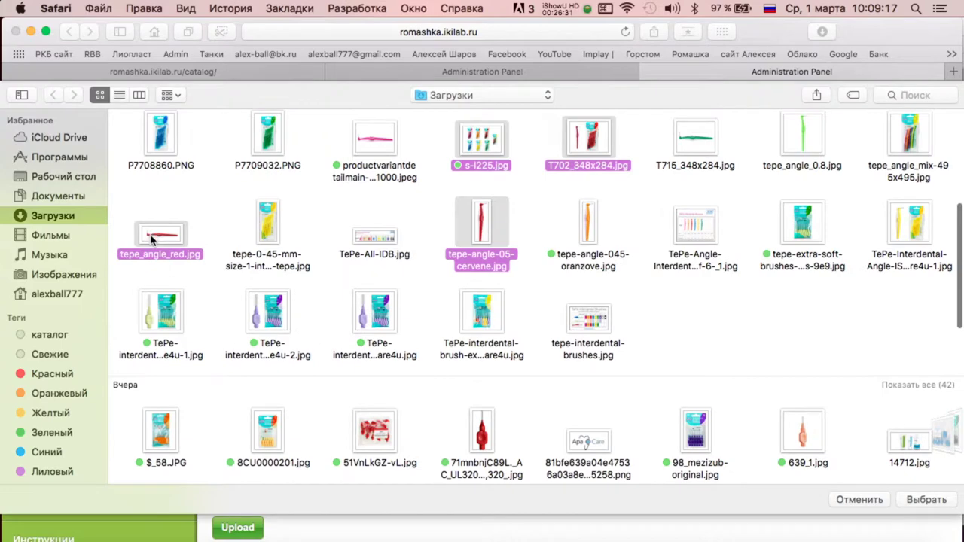
# Give the selected image files the green tag and upload them as product photos.
pyautogui.rightClick(151, 238)
pyautogui.click(230, 315)
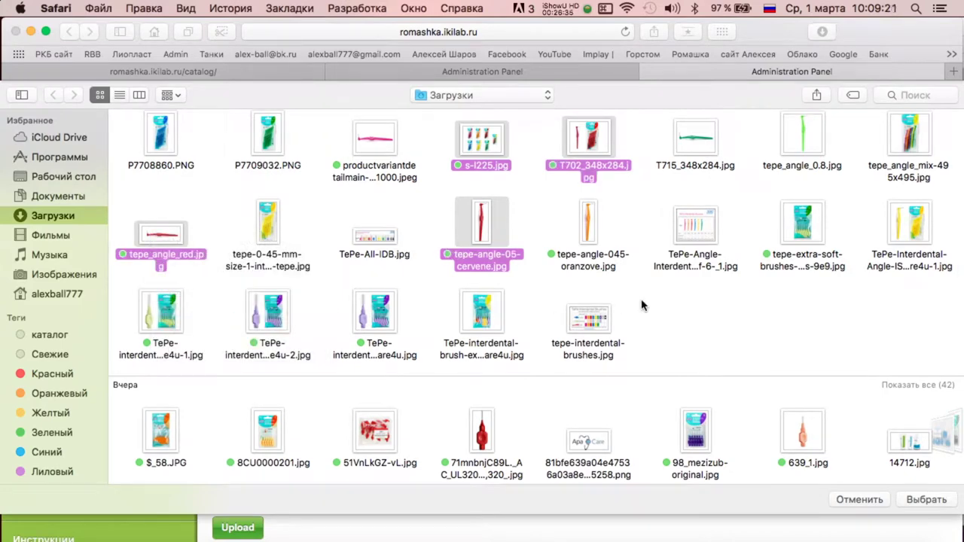
pyautogui.press('Return')
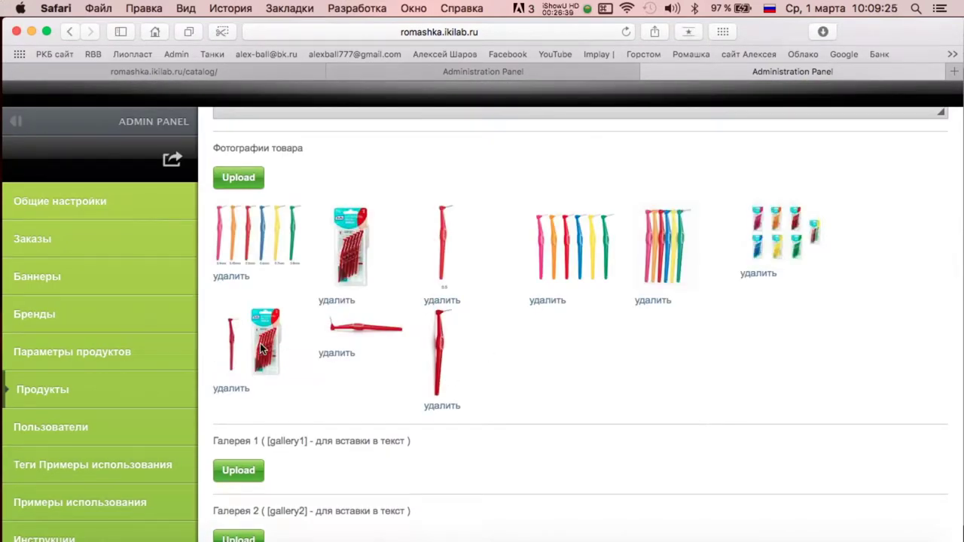
# Rearrange the product photos with the red pack first and the large single red brush second, moving the horizontal red brush forward.
pyautogui.moveTo(440, 347)
pyautogui.mouseDown()
pyautogui.moveTo(351, 254)
pyautogui.moveTo(370, 248)
pyautogui.moveTo(345, 237)
pyautogui.moveTo(387, 233)
pyautogui.moveTo(369, 237)
pyautogui.moveTo(435, 273)
pyautogui.moveTo(445, 256)
pyautogui.mouseUp()
pyautogui.moveTo(622, 267); pyautogui.dragTo(595, 263)
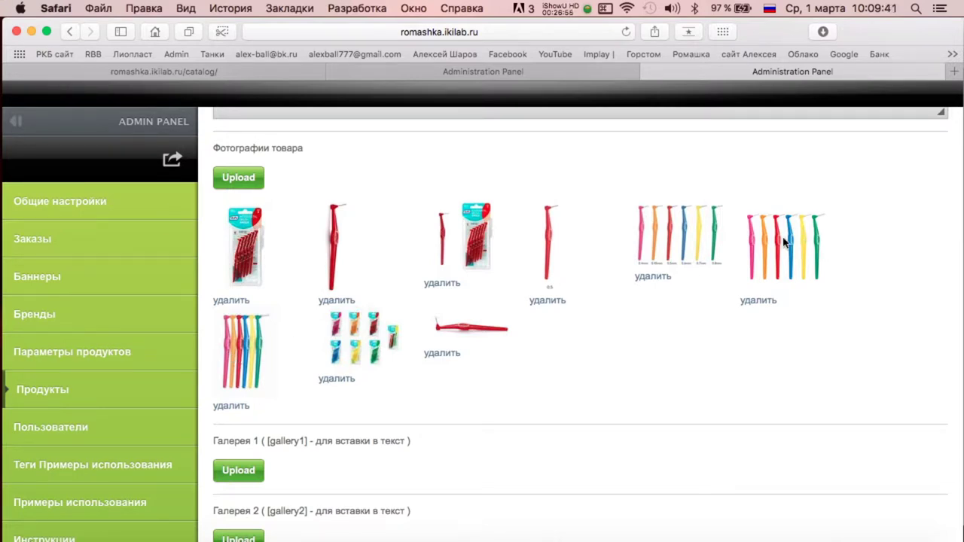
pyautogui.moveTo(248, 346)
pyautogui.mouseDown()
pyautogui.moveTo(874, 241)
pyautogui.moveTo(817, 242)
pyautogui.mouseUp()
pyautogui.moveTo(452, 332)
pyautogui.mouseDown()
pyautogui.moveTo(324, 290)
pyautogui.moveTo(573, 240)
pyautogui.moveTo(439, 253)
pyautogui.mouseUp()
# Choose the last option at the end of the red product's form, save the product and return to the product list.
pyautogui.scroll(-1, 476, 387)
pyautogui.scroll(4, 476, 387)
pyautogui.scroll(-10, 476, 388)
pyautogui.click(254, 436)
pyautogui.click(243, 476)
pyautogui.click(239, 494)
pyautogui.click(230, 191)
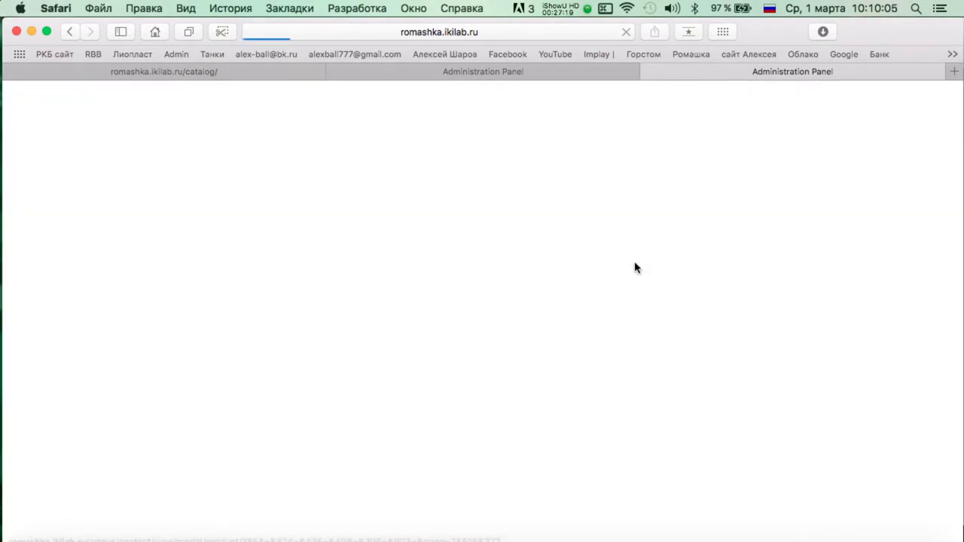
# Copy the product "Ёршики Angle 6 шт Красные" from the product list and change the copy's article to EAN606.
pyautogui.scroll(-3, 735, 379)
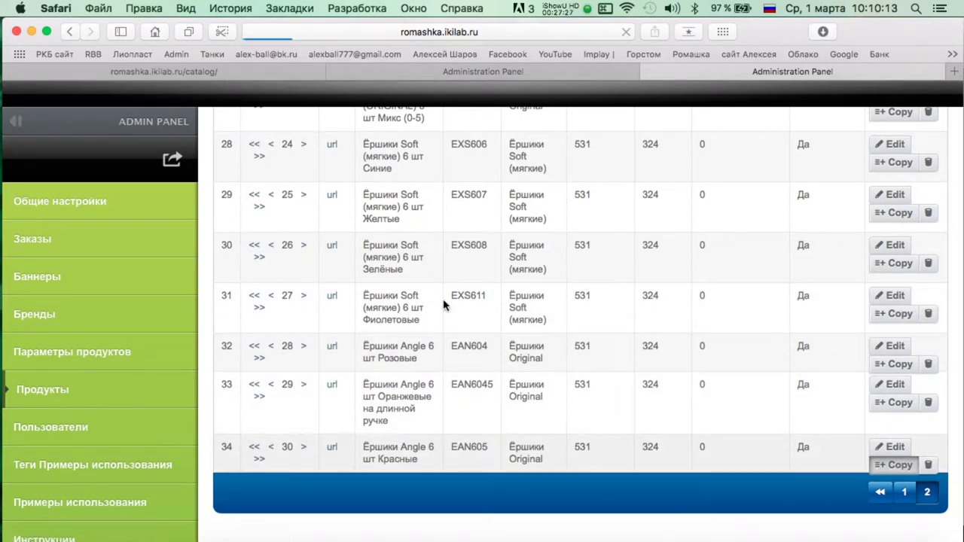
pyautogui.click(894, 465)
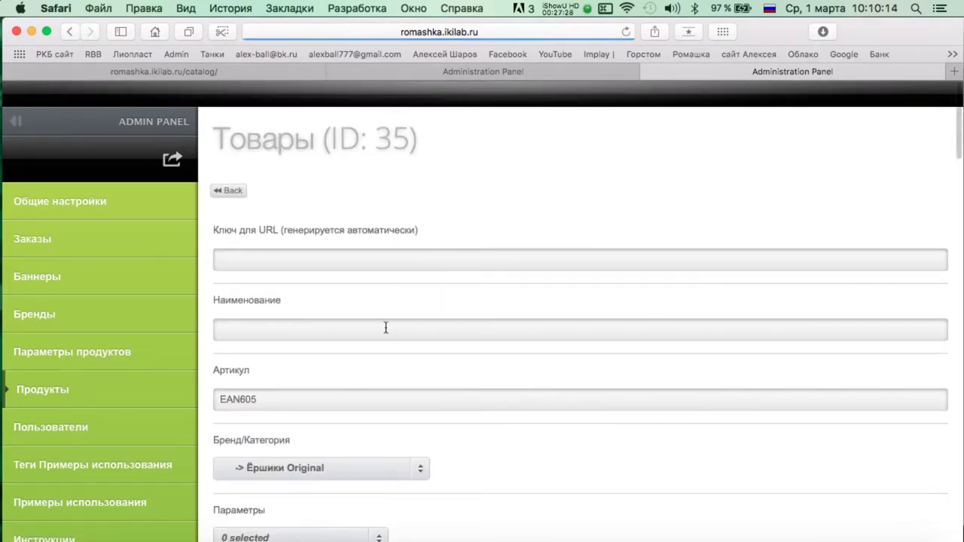
pyautogui.click(271, 399)
pyautogui.press('BackSpace')
pyautogui.write('6')
# Fill in the product name with "Ёршики Angle 6 шт Красные", reusing the wording of the short catalogue description.
pyautogui.scroll(-12, 559, 419)
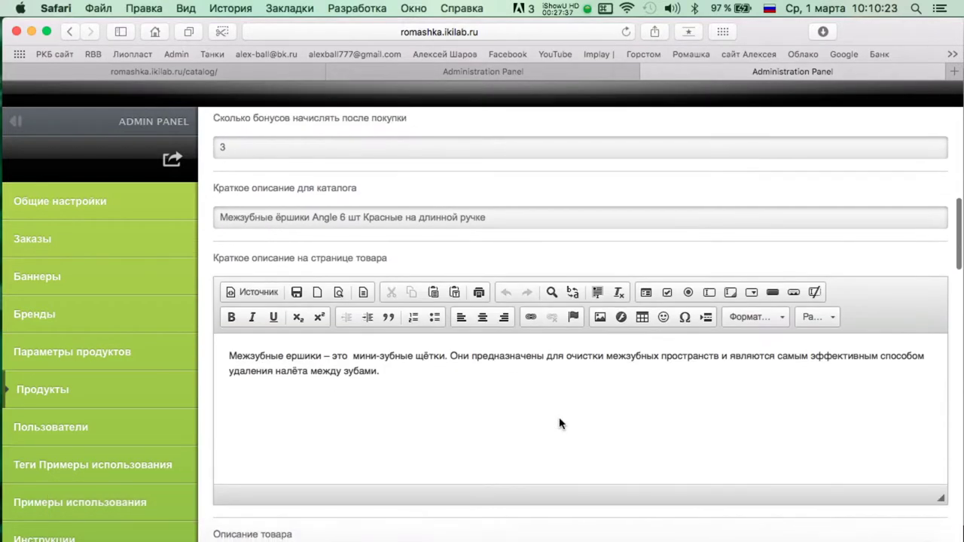
pyautogui.moveTo(276, 217); pyautogui.dragTo(403, 217)
pyautogui.press('super+c')
pyautogui.scroll(12, 451, 263)
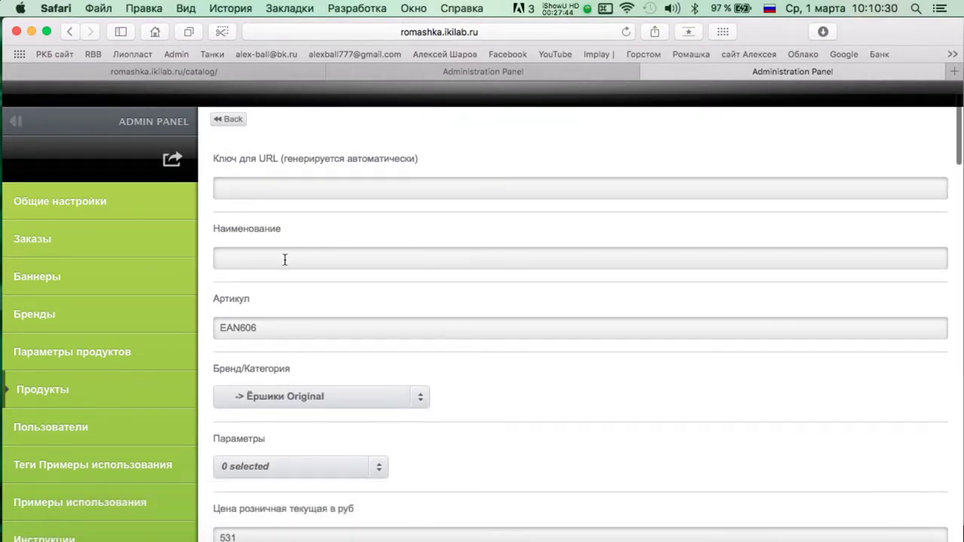
pyautogui.click(285, 259)
pyautogui.press('super+v')
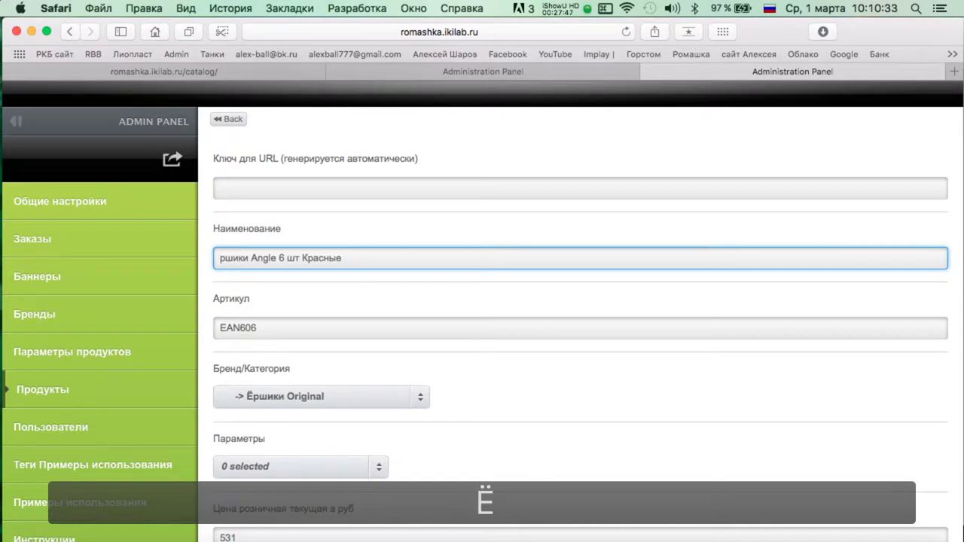
pyautogui.write('Ё')
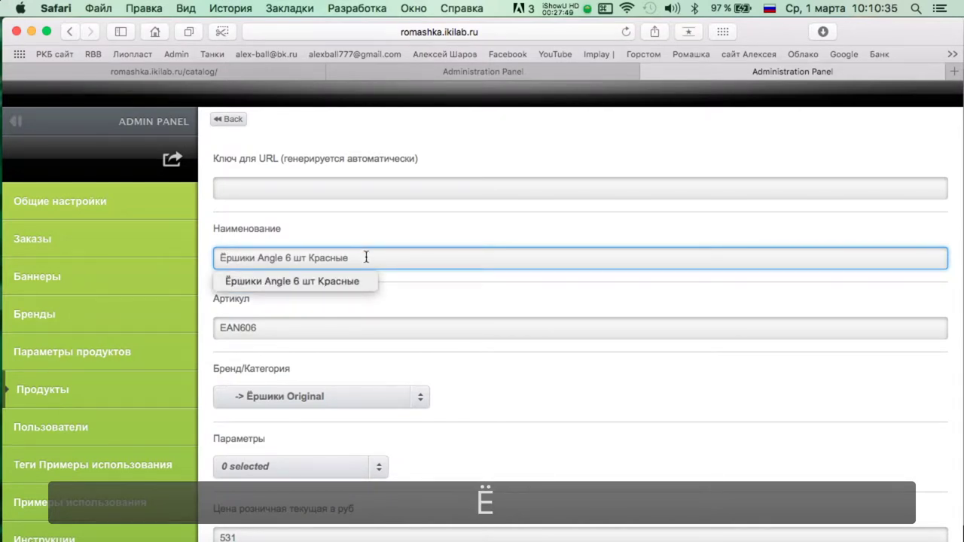
# Replace "Красные" with "Синие" in the product name so it reads "Ёршики Angle 6 шт Синие".
pyautogui.scroll(-2, 436, 268)
pyautogui.click(437, 273)
pyautogui.scroll(-5, 329, 258)
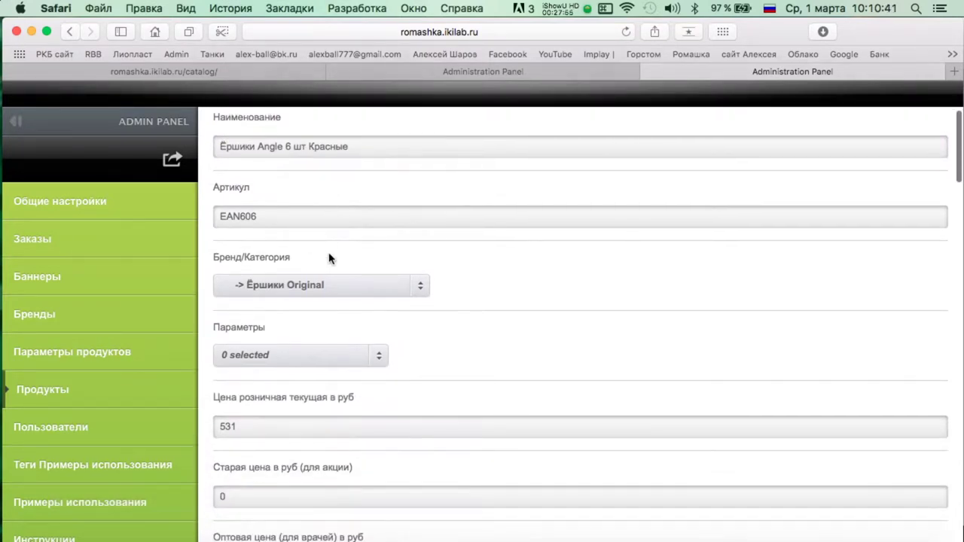
pyautogui.scroll(3, 311, 243)
pyautogui.click(338, 164)
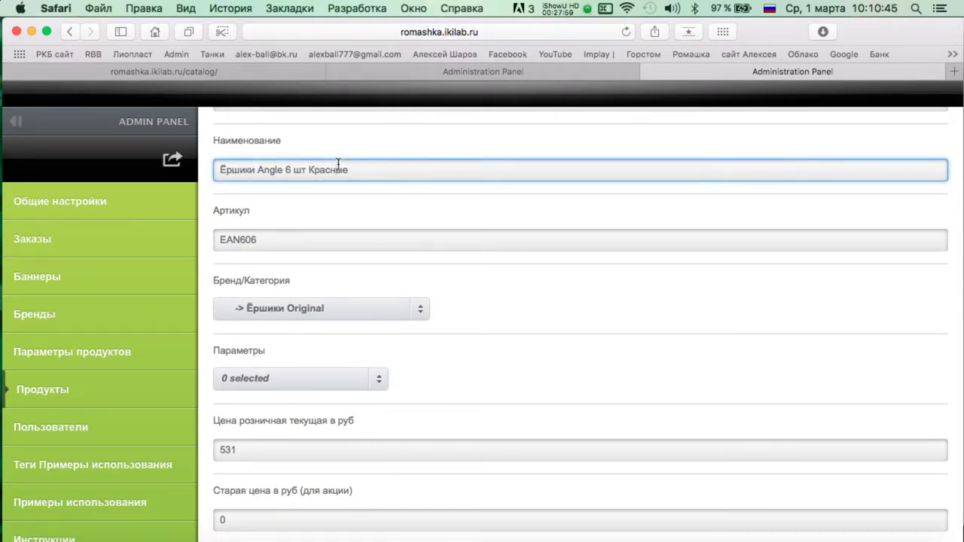
pyautogui.write('Син')
pyautogui.click(276, 234)
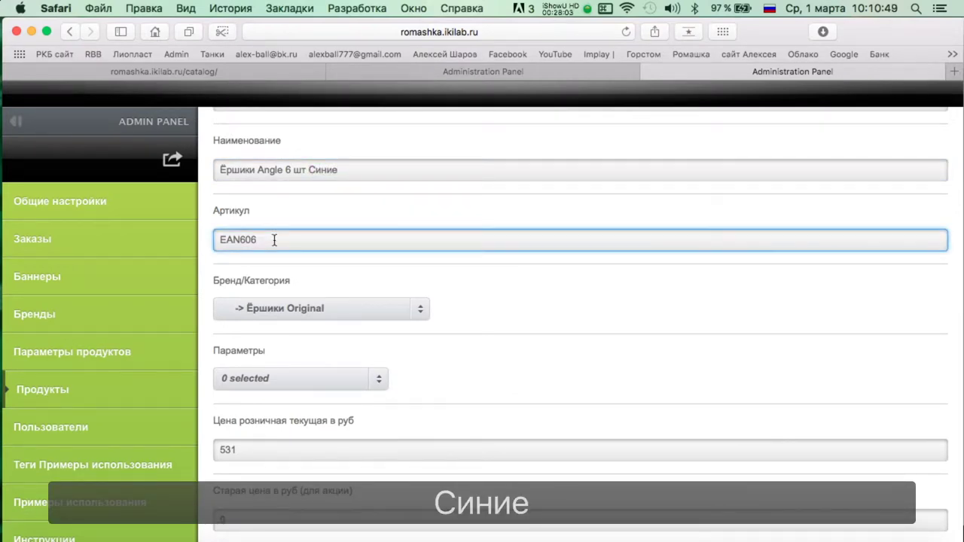
# Replace "Красные" with "Синие" in the short catalogue description.
pyautogui.scroll(-10, 503, 276)
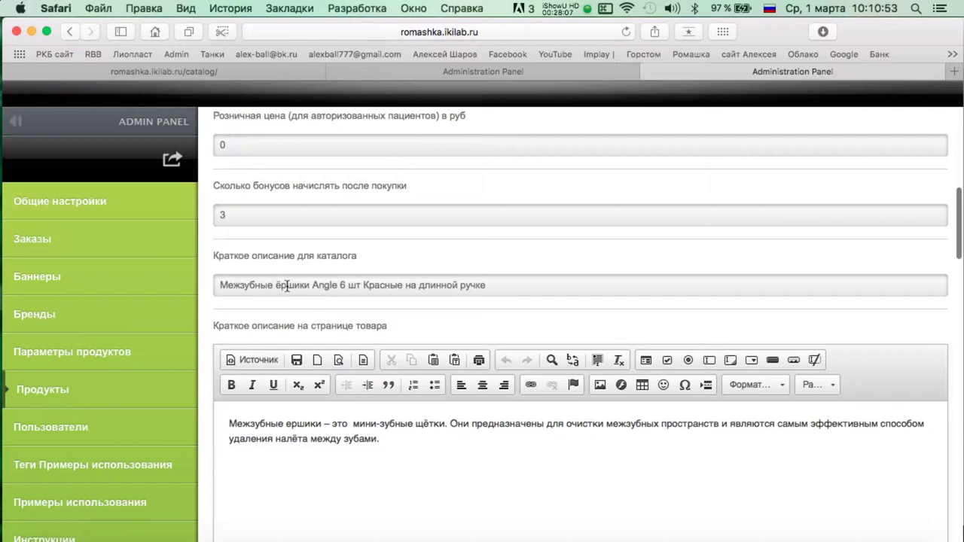
pyautogui.doubleClick(379, 285)
pyautogui.write('Синие')
# Start uploading product photos and select the sized colour row, 36739194.o859x6qgxo.W330.jpg and Angled_800x800.jpg from Загрузки.
pyautogui.scroll(-10, 540, 295)
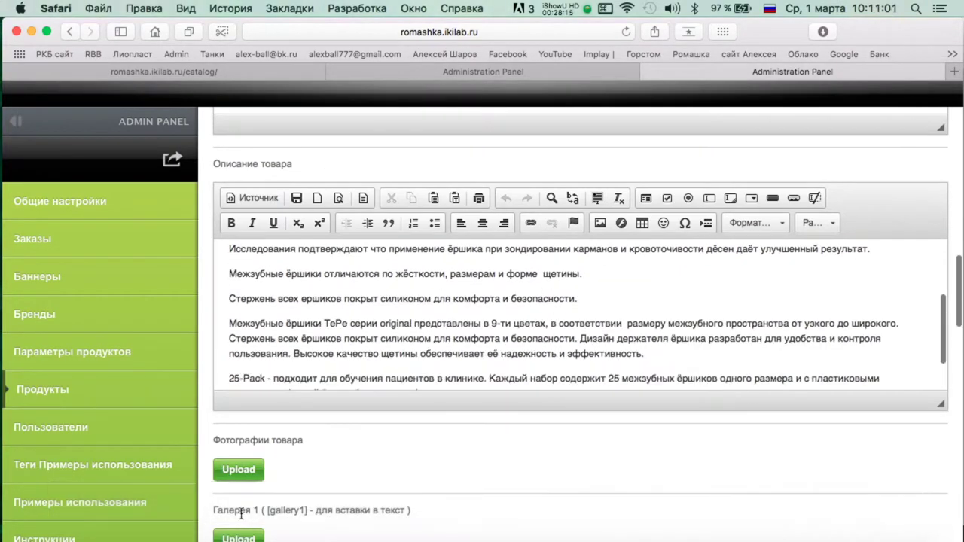
pyautogui.click(238, 469)
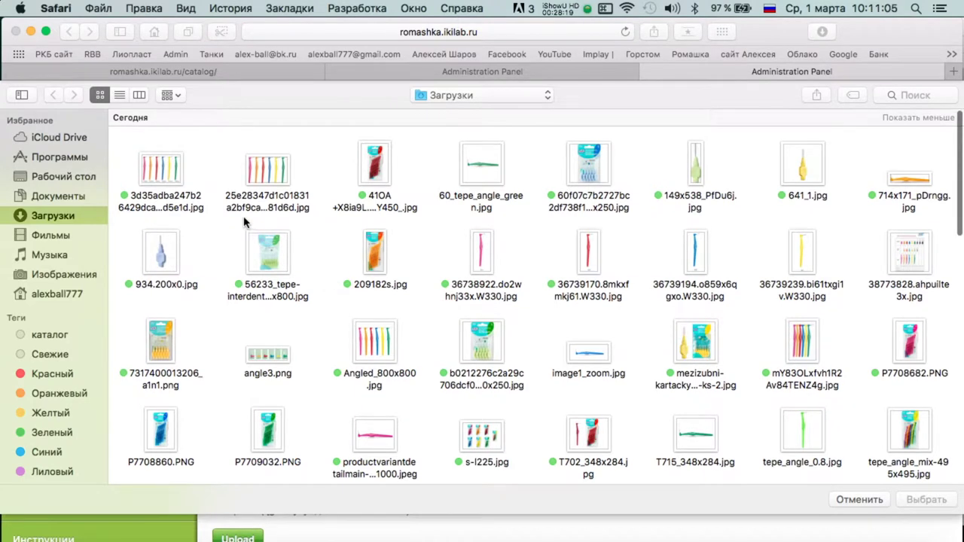
pyautogui.click(161, 171)
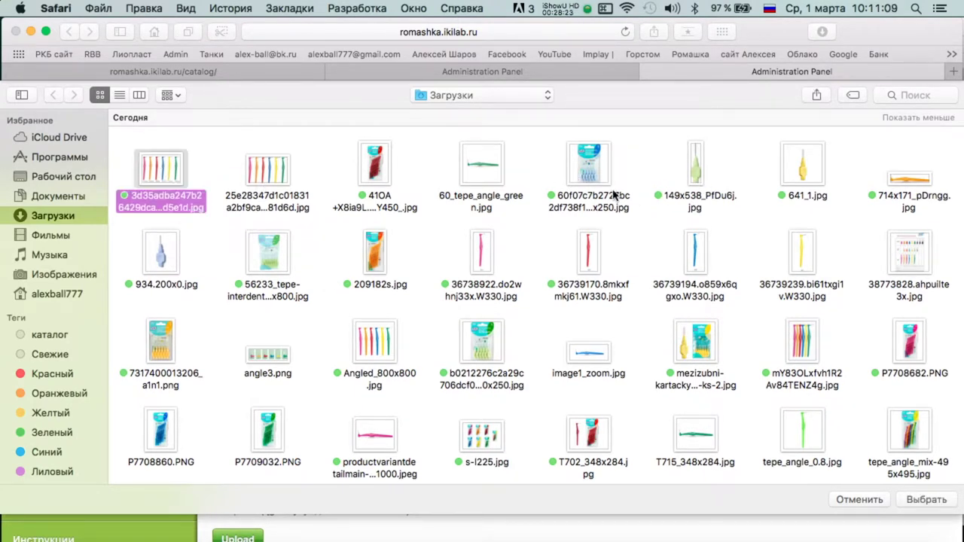
pyautogui.keyDown('super'); pyautogui.click(699, 251); pyautogui.keyUp('super')
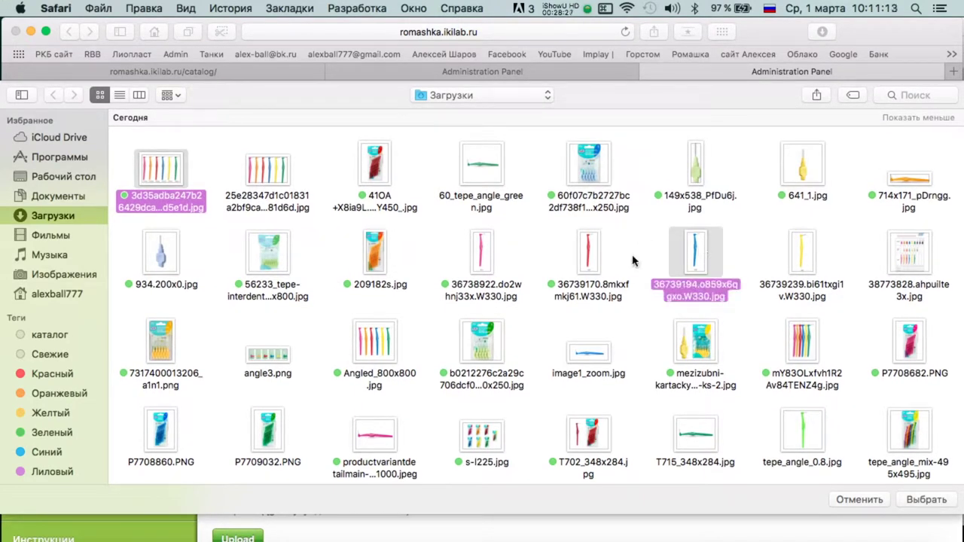
pyautogui.scroll(-1, 545, 277)
pyautogui.keyDown('super'); pyautogui.click(374, 305); pyautogui.keyUp('super')
pyautogui.scroll(-1, 674, 357)
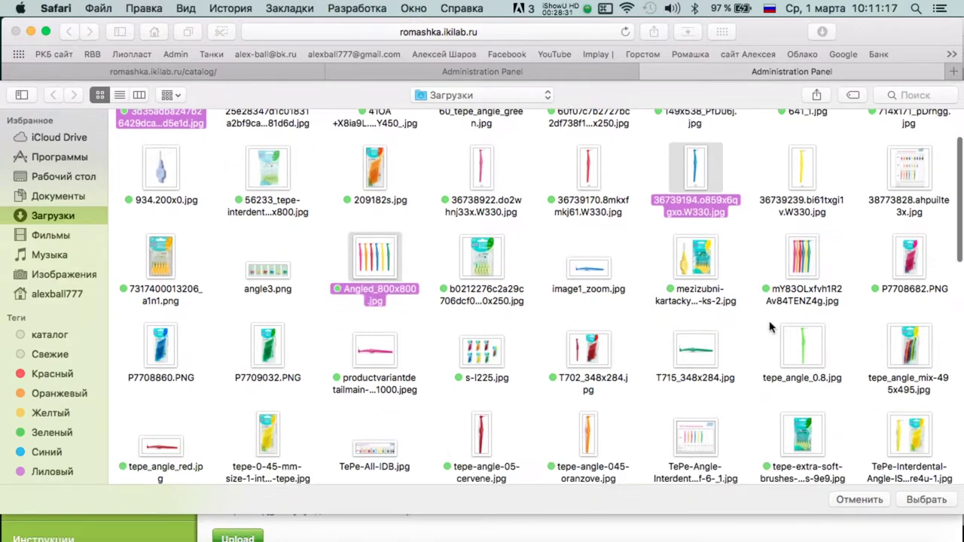
# Add mY83OLxfvh1R2Av84TENZ4g.jpg, P7708860.PNG and s-l225.jpg to the selection and upload the files as product photos.
pyautogui.keyDown('super'); pyautogui.click(805, 262); pyautogui.keyUp('super')
pyautogui.scroll(-1, 213, 309)
pyautogui.keyDown('super'); pyautogui.click(161, 315); pyautogui.keyUp('super')
pyautogui.scroll(-3, 173, 317)
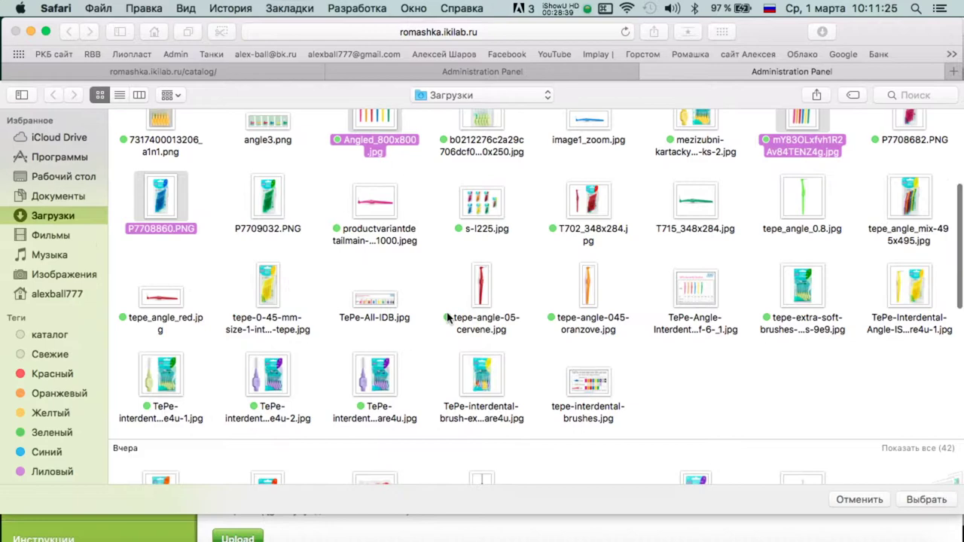
pyautogui.scroll(1, 757, 332)
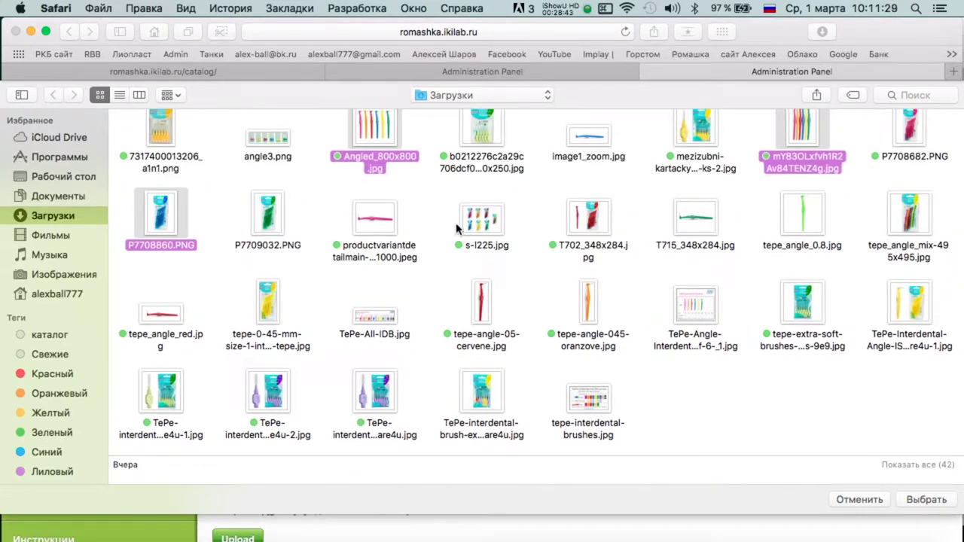
pyautogui.press('Return')
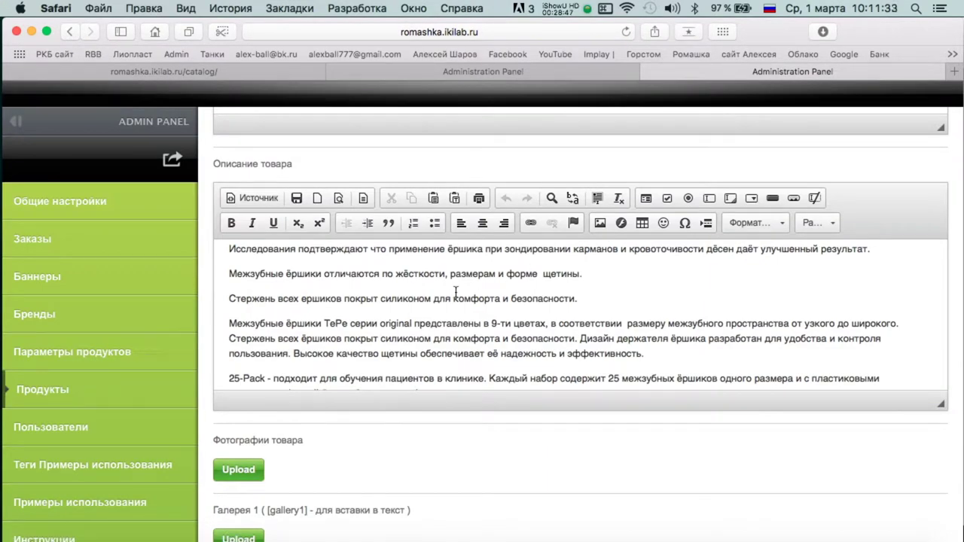
# Reopen the photo picker, tag the unsized colour row, 36739194.o859x6qgxo.W330.jpg, image1_zoom.jpg and P7708860.PNG green, and close the picker.
pyautogui.click(239, 469)
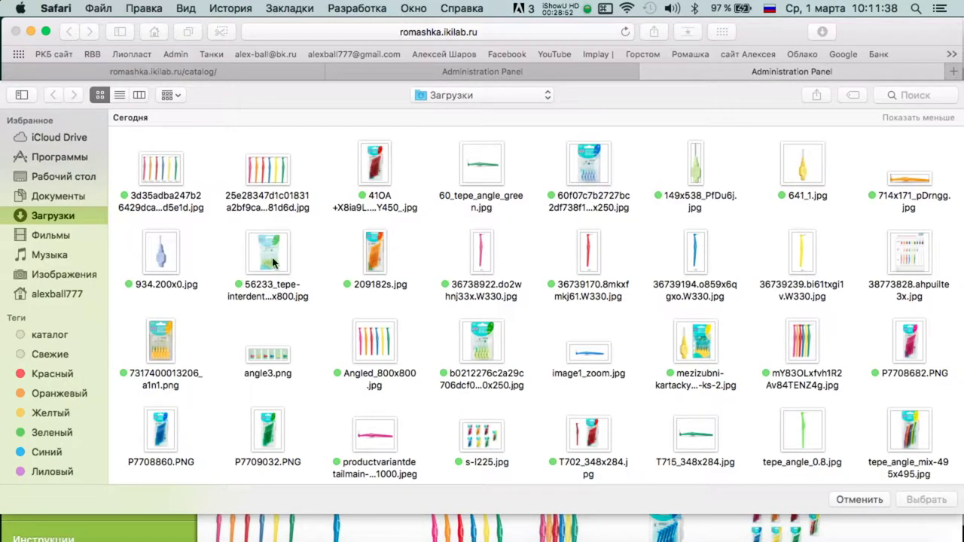
pyautogui.click(280, 170)
pyautogui.keyDown('super'); pyautogui.click(692, 250); pyautogui.keyUp('super')
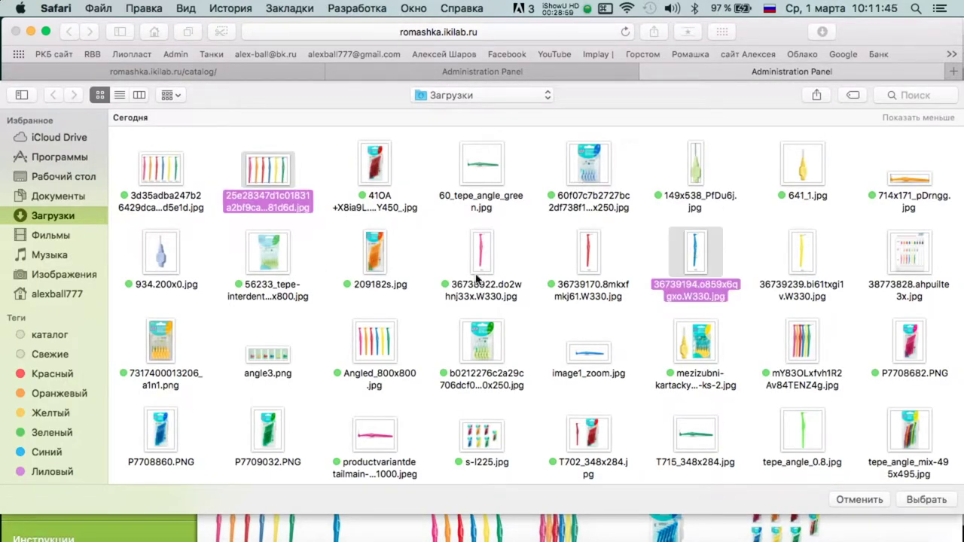
pyautogui.scroll(-2, 678, 301)
pyautogui.keyDown('super'); pyautogui.click(586, 315); pyautogui.keyUp('super')
pyautogui.keyDown('super'); pyautogui.click(168, 392); pyautogui.keyUp('super')
pyautogui.scroll(-5, 508, 372)
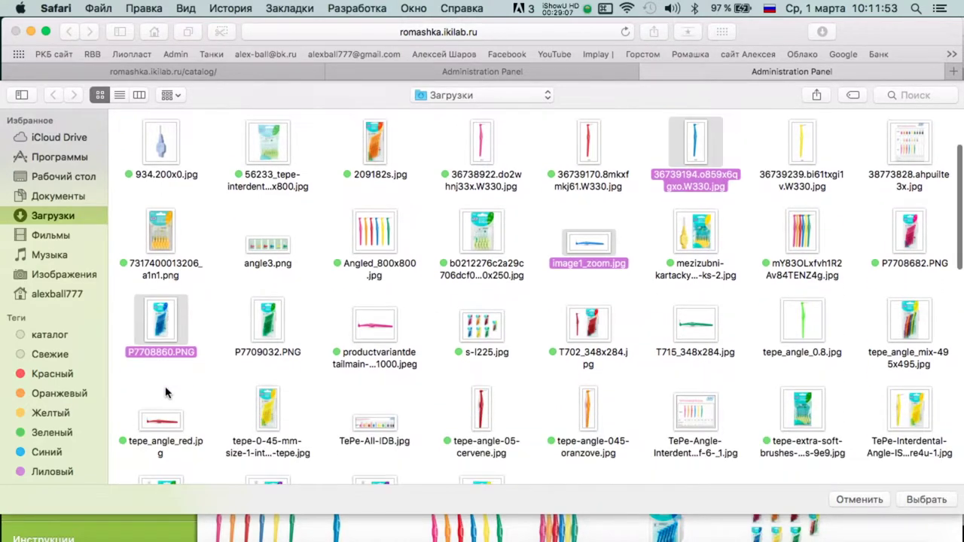
pyautogui.rightClick(162, 277)
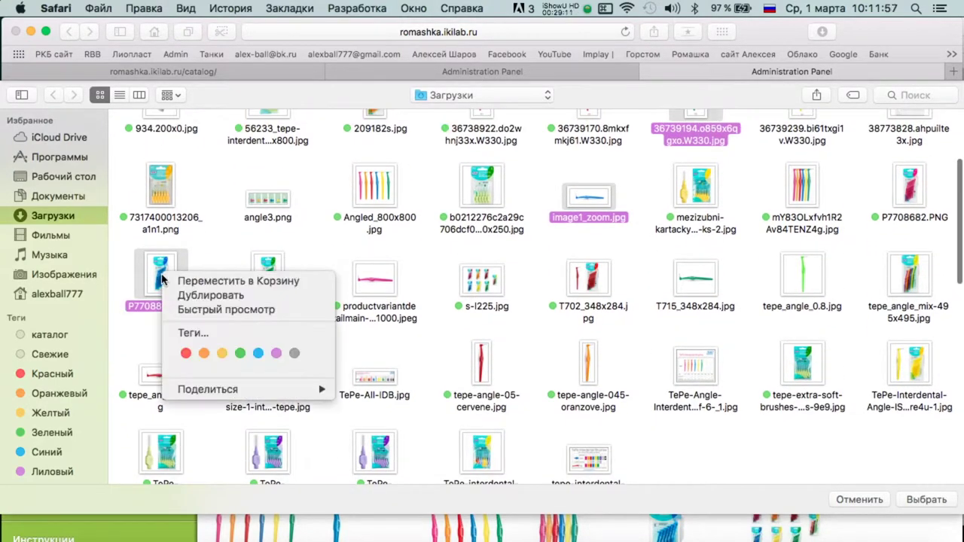
pyautogui.click(240, 354)
pyautogui.scroll(7, 489, 301)
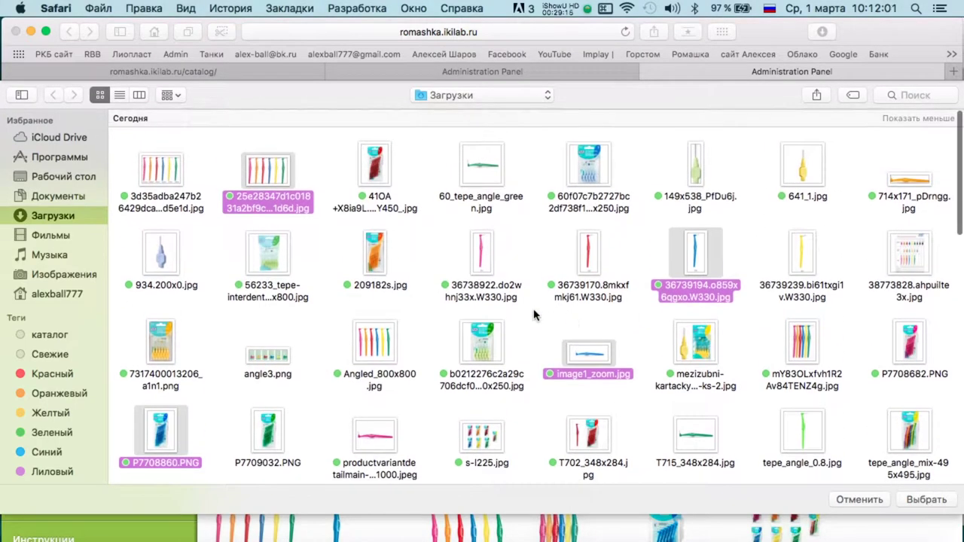
pyautogui.scroll(-10, 501, 226)
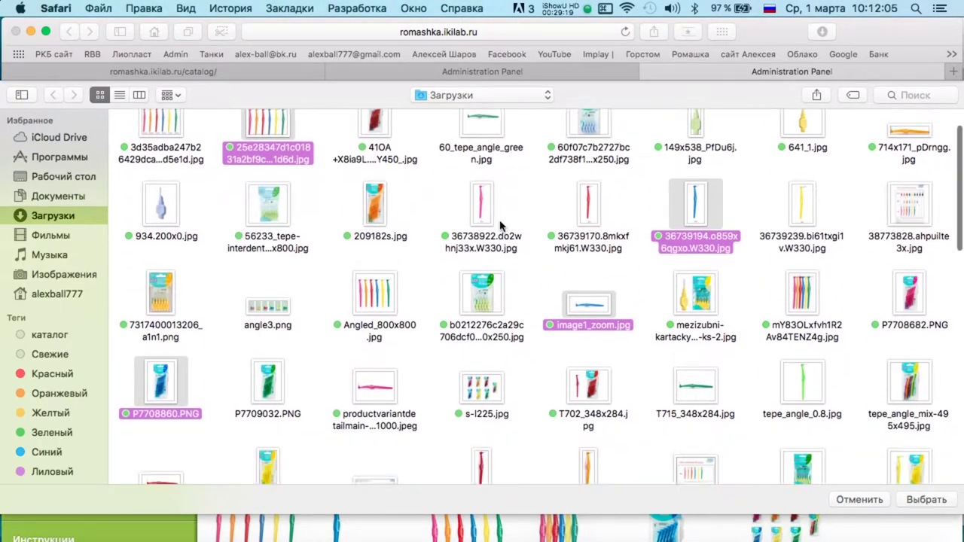
pyautogui.scroll(-4, 690, 246)
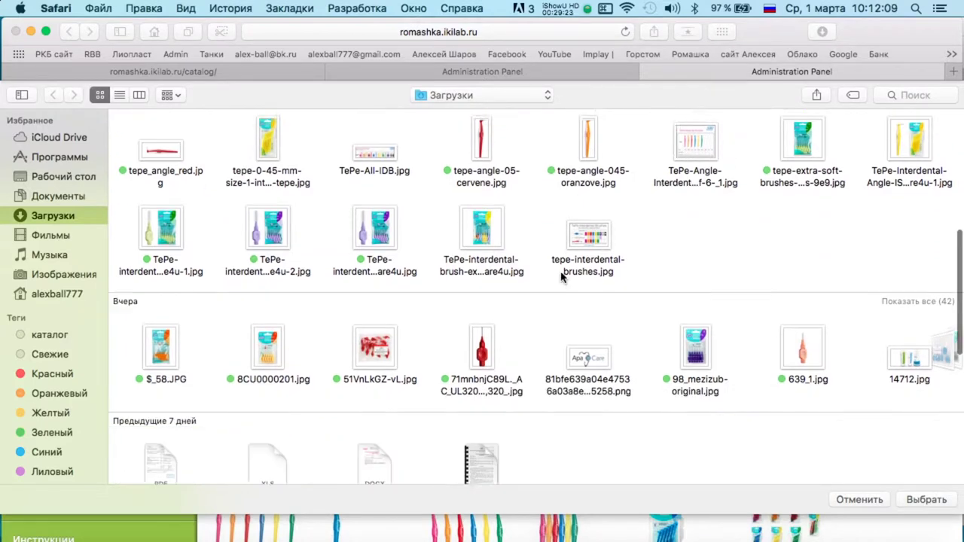
pyautogui.press('Return')
# Reorder the product photos: blue pack, single blue brush, mixed bundle, unsized colour row, sized colour row, then the set of packs.
pyautogui.scroll(-7, 462, 415)
pyautogui.moveTo(676, 341); pyautogui.dragTo(248, 324)
pyautogui.moveTo(433, 326)
pyautogui.mouseDown()
pyautogui.moveTo(322, 317)
pyautogui.moveTo(415, 315)
pyautogui.moveTo(411, 248)
pyautogui.moveTo(326, 321)
pyautogui.mouseUp()
pyautogui.moveTo(697, 335); pyautogui.dragTo(456, 328)
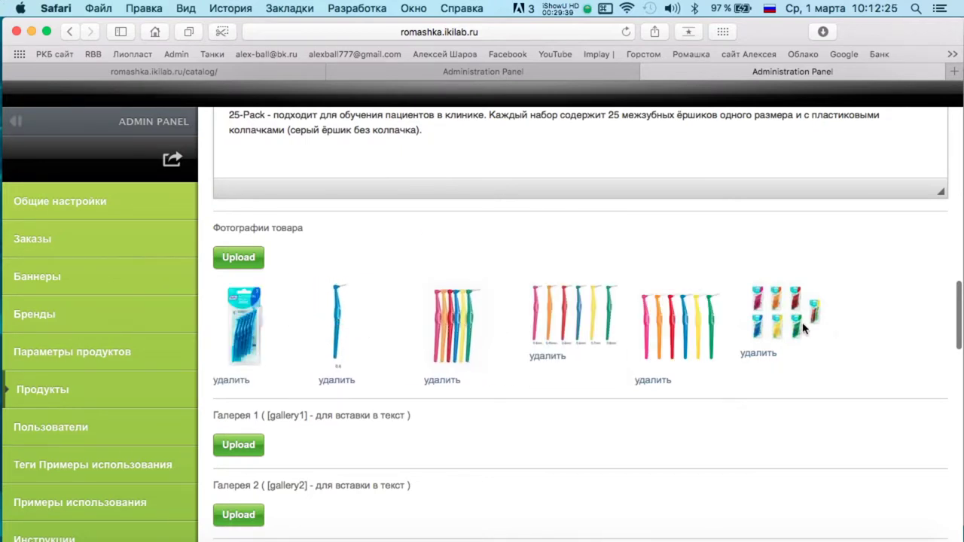
pyautogui.moveTo(693, 328)
pyautogui.mouseDown()
pyautogui.moveTo(527, 324)
pyautogui.moveTo(618, 320)
pyautogui.moveTo(580, 324)
pyautogui.mouseUp()
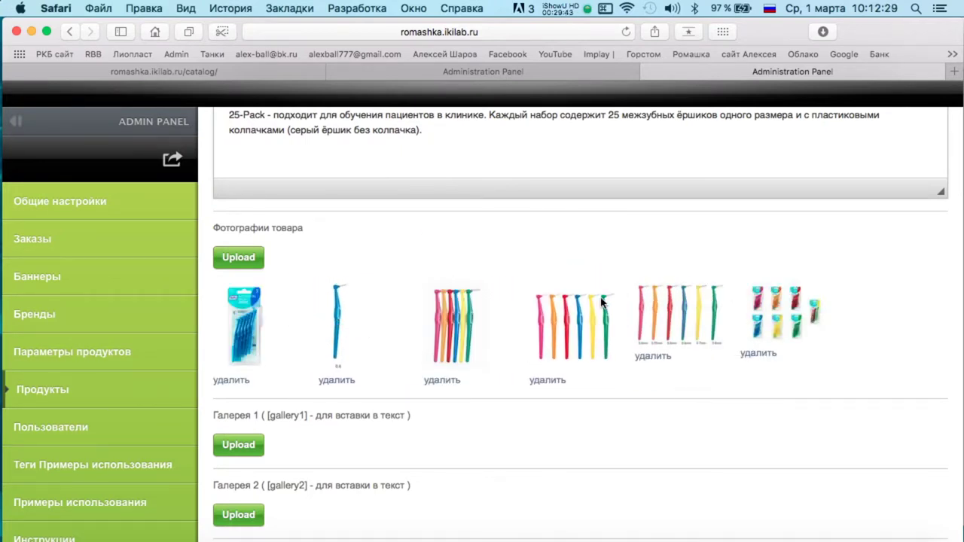
# Choose the last option at the end of the blue product's form and save the product.
pyautogui.scroll(-7, 524, 382)
pyautogui.scroll(-10, 524, 382)
pyautogui.click(253, 438)
pyautogui.click(254, 475)
pyautogui.click(248, 498)
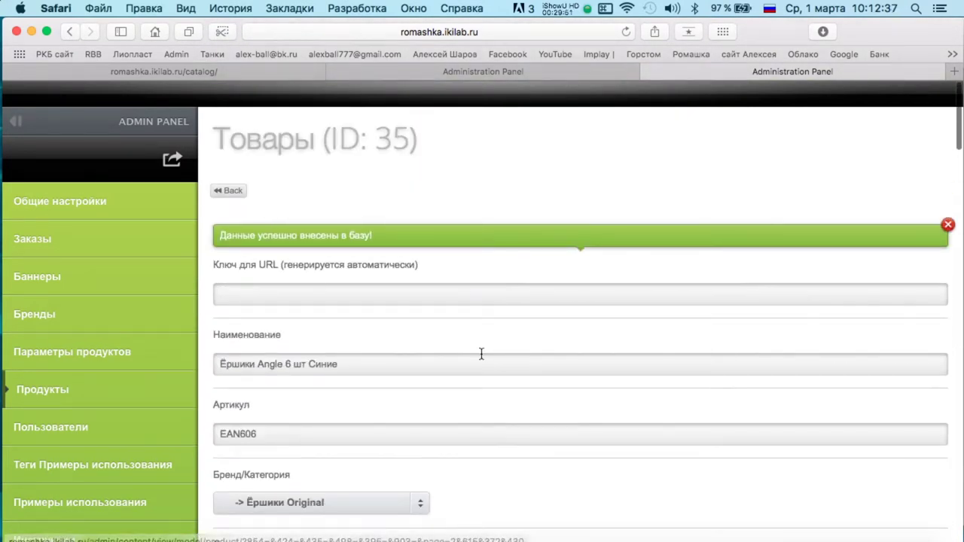
# Go back to the product list, copy the blue Angle product (EAN606) and set the copy's article to EAN607.
pyautogui.scroll(-5, 480, 351)
pyautogui.scroll(-5, 482, 359)
pyautogui.scroll(15, 422, 343)
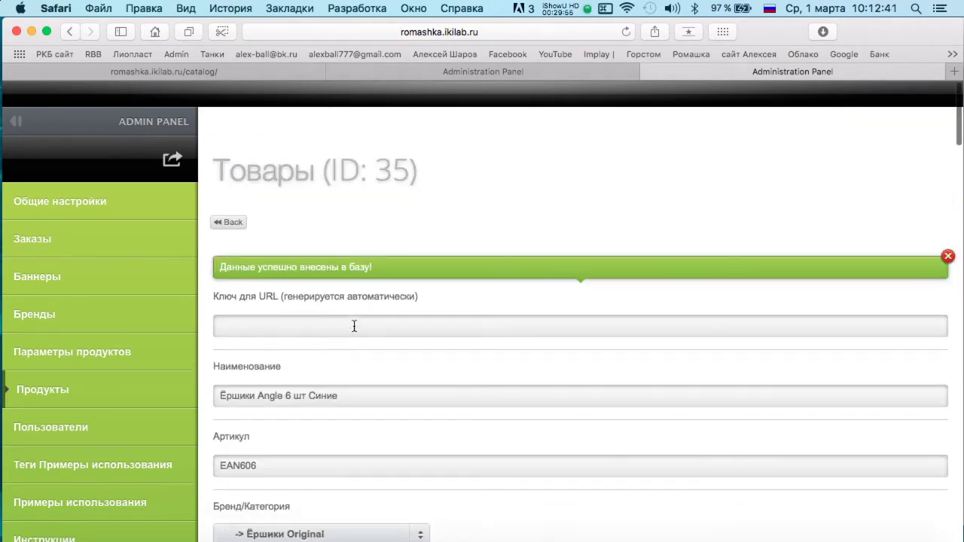
pyautogui.click(223, 189)
pyautogui.scroll(-10, 555, 279)
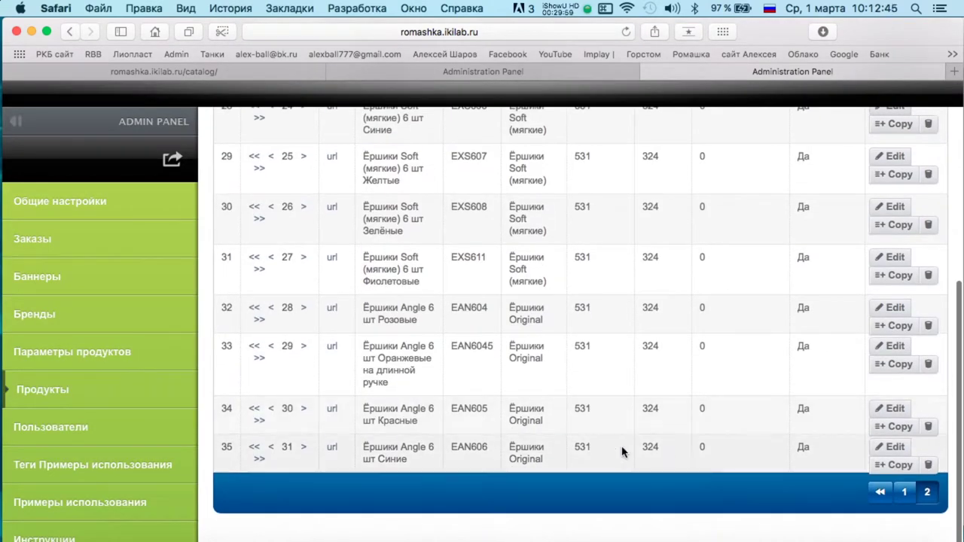
pyautogui.click(907, 470)
pyautogui.click(424, 398)
pyautogui.press('BackSpace')
pyautogui.write('7')
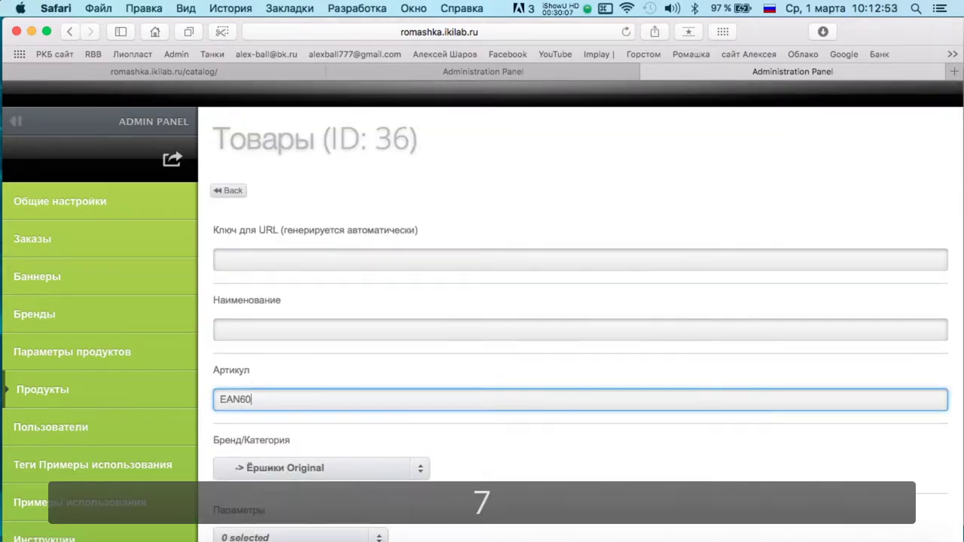
# Change the short catalogue description to "Межзубные ёршики Angle 6 шт Жёлтые на длинной ручке".
pyautogui.scroll(-5, 424, 398)
pyautogui.scroll(-5, 377, 316)
pyautogui.doubleClick(376, 316)
pyautogui.write('Жел')
pyautogui.press('BackSpace')
pyautogui.press('BackSpace')
pyautogui.press('BackSpace')
pyautogui.write('Жёлтые на длинной ручке')
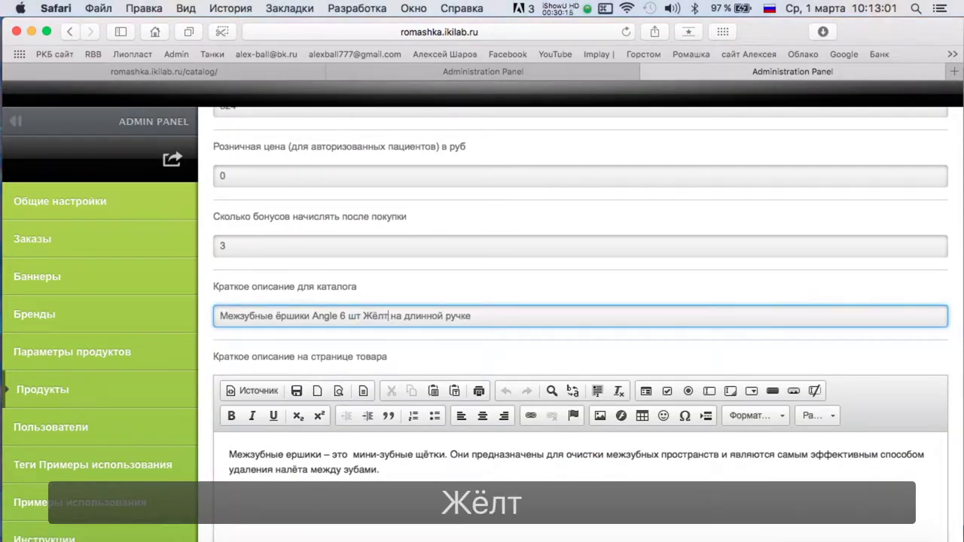
# Reuse the catalogue description's wording to name the product "Ёршики Angle 6 шт Жёлтые", starting with a capital Ё.
pyautogui.press('super+c')
pyautogui.scroll(10, 402, 314)
pyautogui.click(290, 298)
pyautogui.press('super+v')
pyautogui.click(226, 296)
pyautogui.press('BackSpace')
pyautogui.write('Ё')
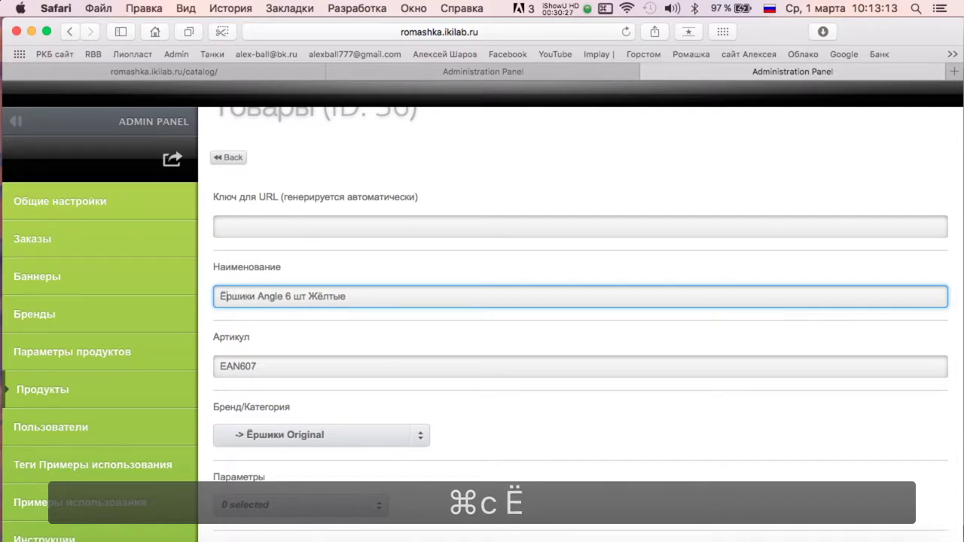
pyautogui.click(421, 347)
# Start a product photo upload and select both six-colour brush rows, the single yellow brush 36739239.bi61txgi1v.W330.jpg and the yellow pack photo.
pyautogui.scroll(-3, 354, 317)
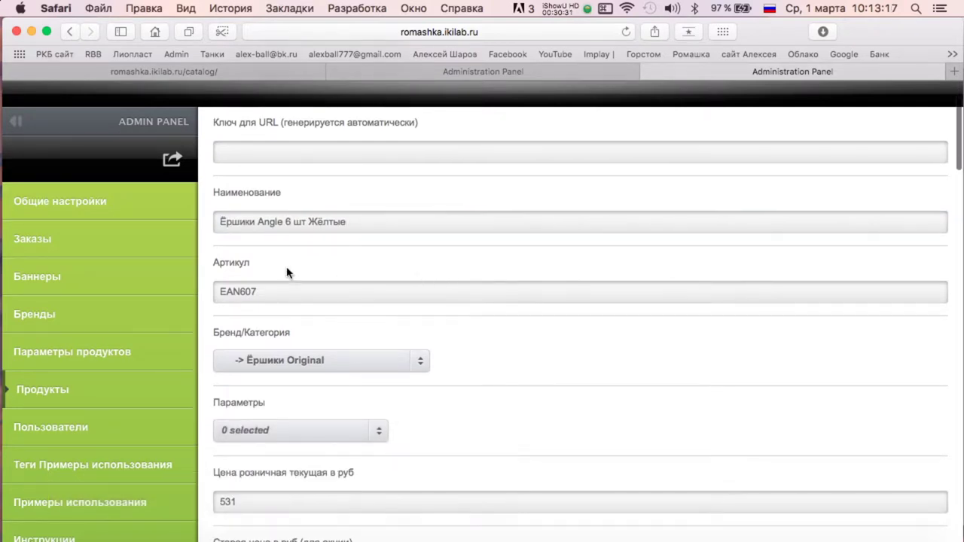
pyautogui.scroll(-10, 324, 210)
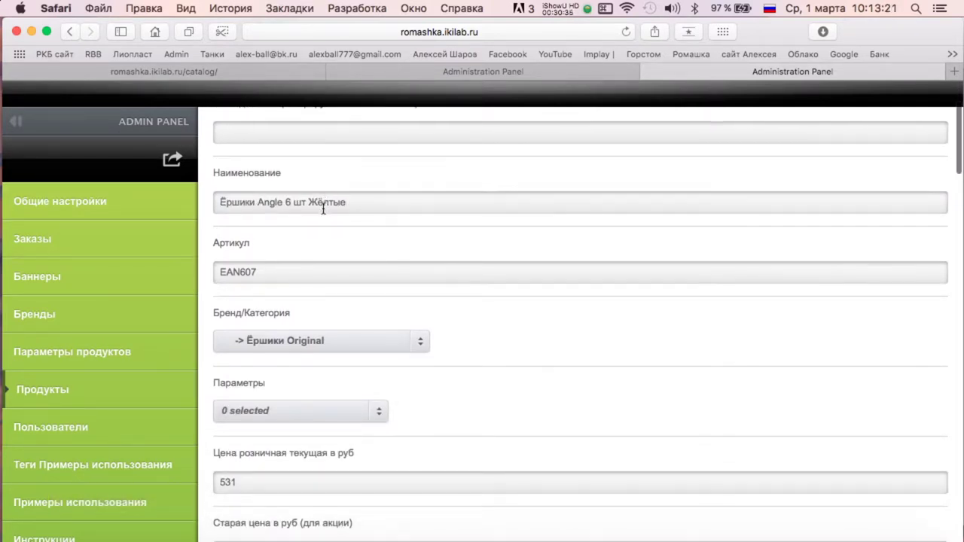
pyautogui.scroll(-15, 320, 209)
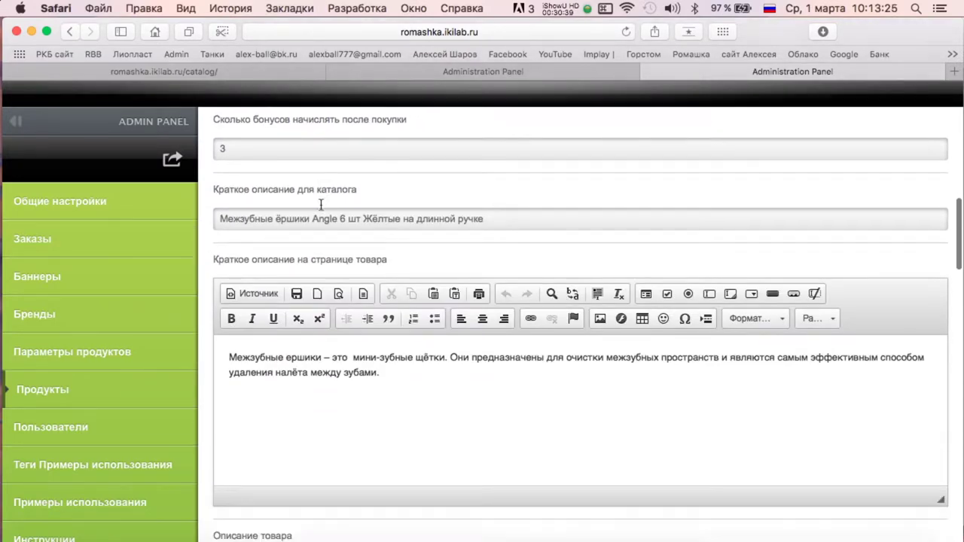
pyautogui.click(238, 397)
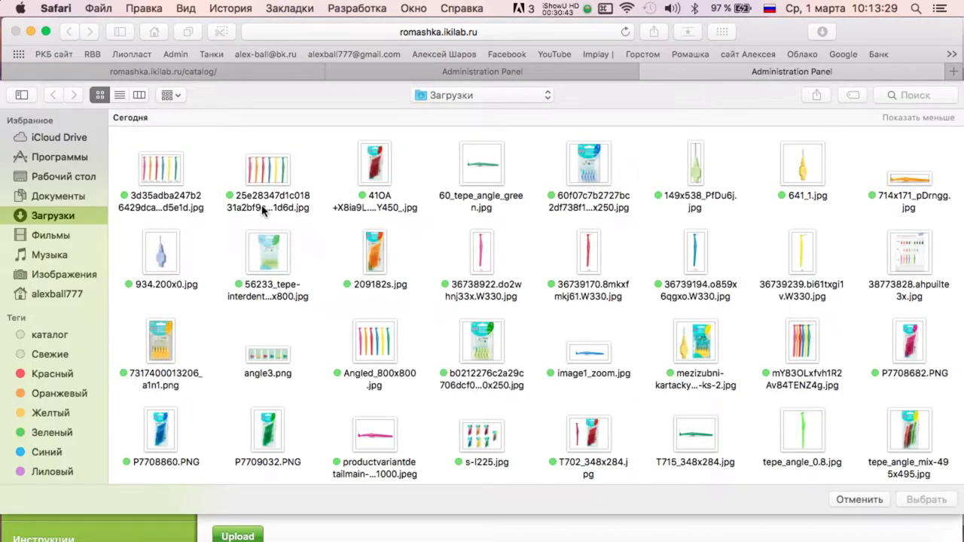
pyautogui.click(162, 172)
pyautogui.keyDown('super'); pyautogui.click(263, 183); pyautogui.keyUp('super')
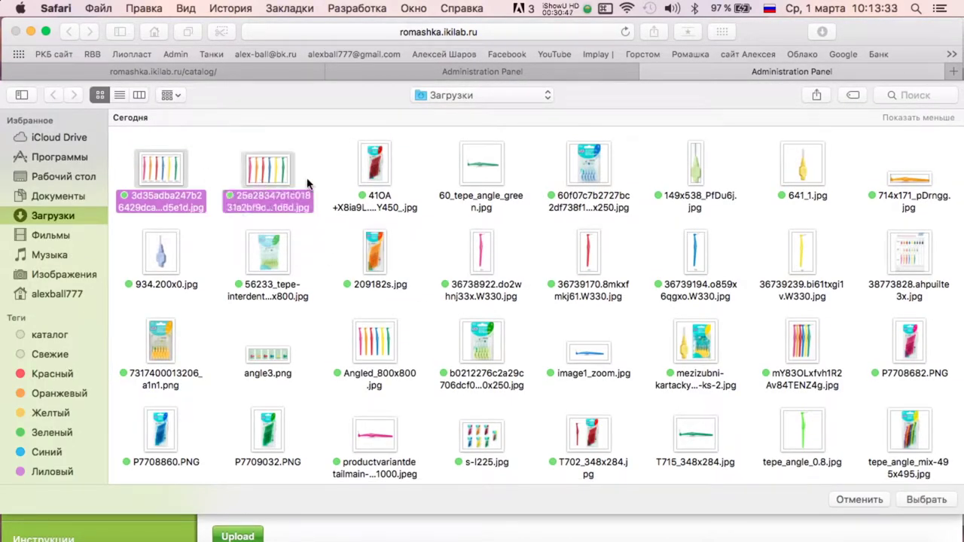
pyautogui.keyDown('super'); pyautogui.click(805, 246); pyautogui.keyUp('super')
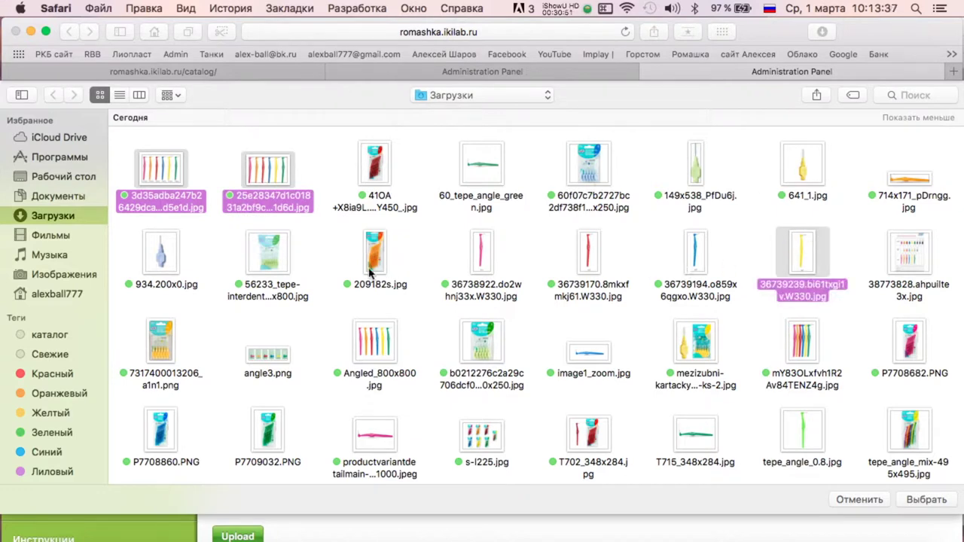
pyautogui.scroll(-5, 324, 287)
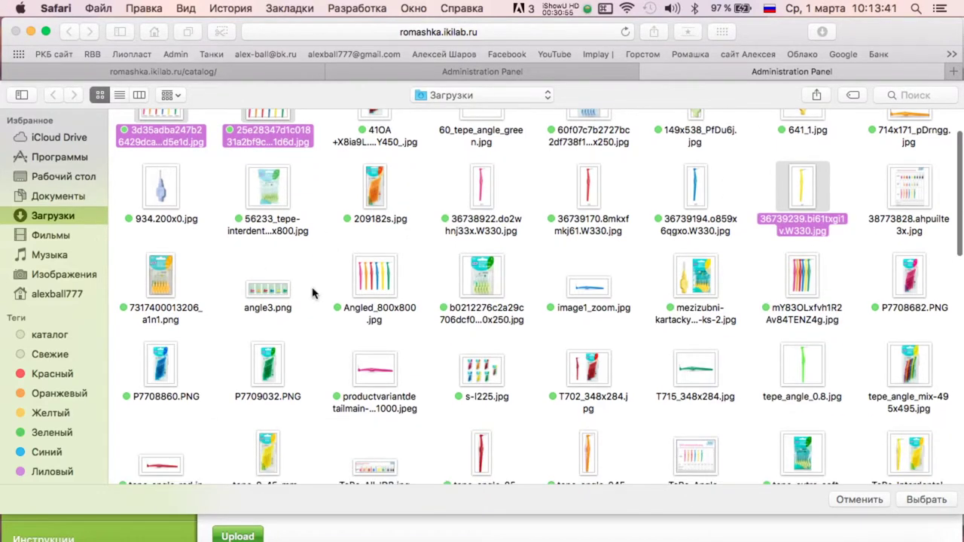
pyautogui.keyDown('super'); pyautogui.click(269, 421); pyautogui.keyUp('super')
# Add the yellow brush-and-pack photo, tag the selected files green, and upload them together with s-l225.jpg and tepe-interdental-brushes.jpg.
pyautogui.scroll(-3, 377, 376)
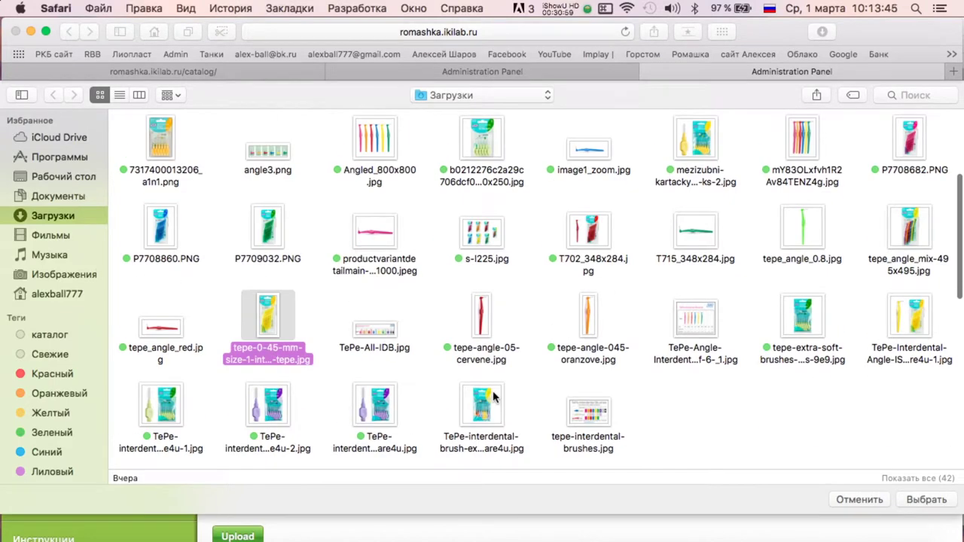
pyautogui.rightClick(910, 322)
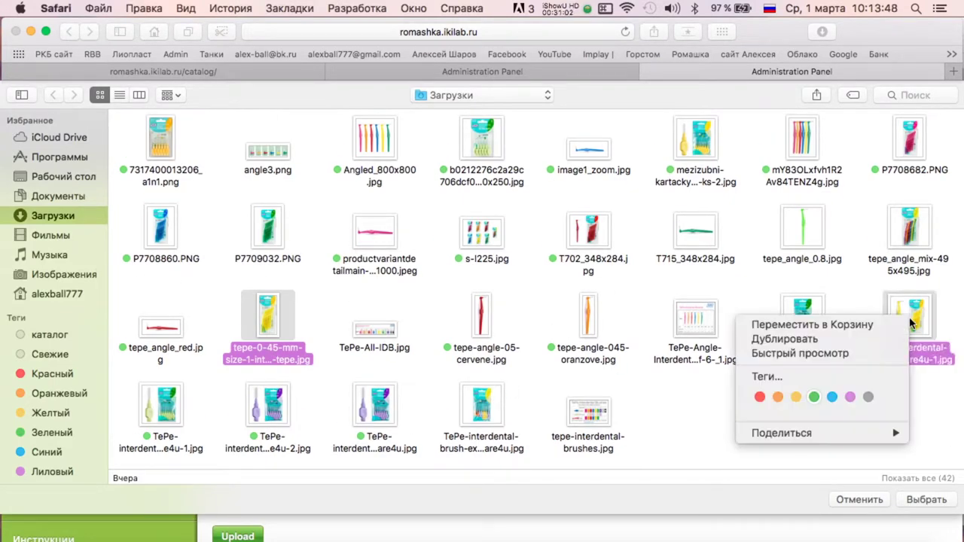
pyautogui.click(799, 399)
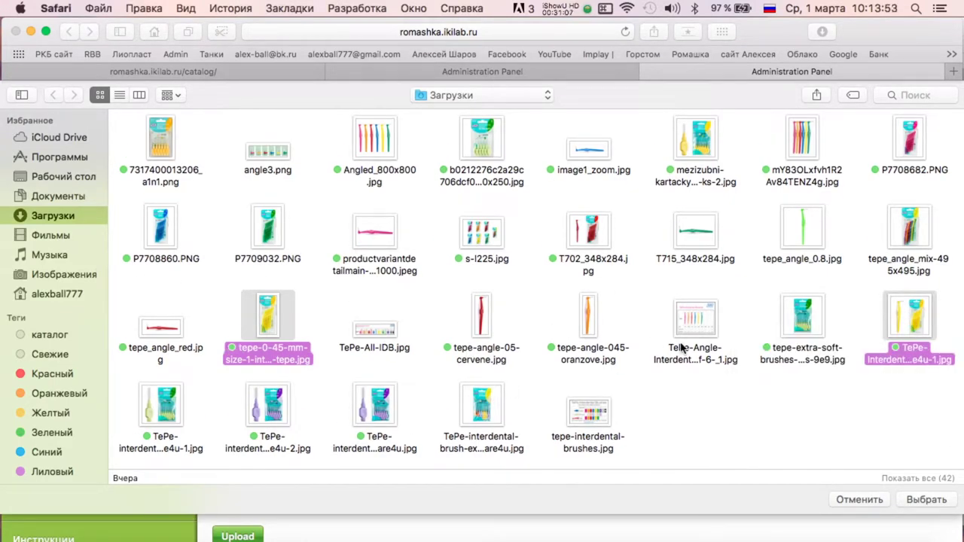
pyautogui.keyDown('super'); pyautogui.click(600, 411); pyautogui.keyUp('super')
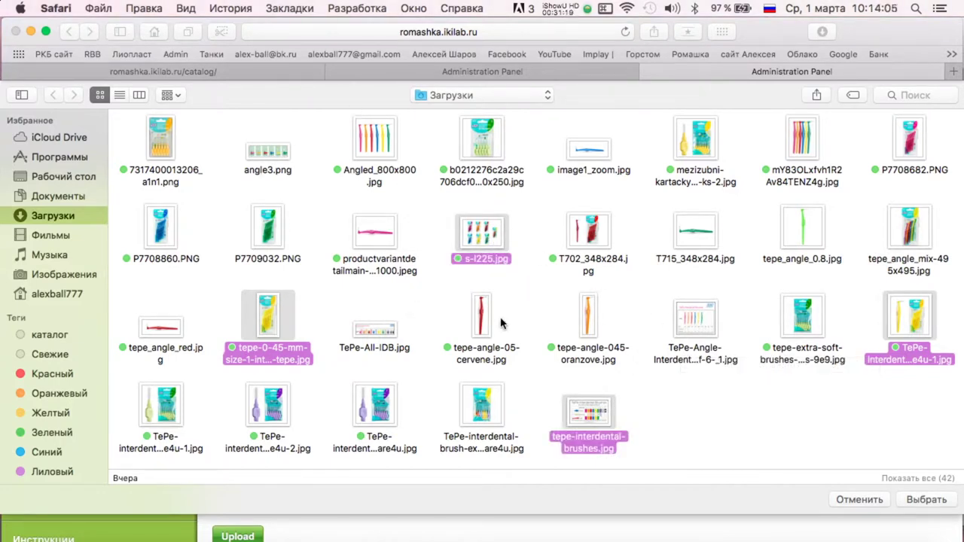
pyautogui.press('Return')
# Order the photos yellow pack, single brush, brush with pack, unsized colour row, sized colour row, set of packs; delete the TePe Interdental Brushes chart.
pyautogui.scroll(-3, 598, 323)
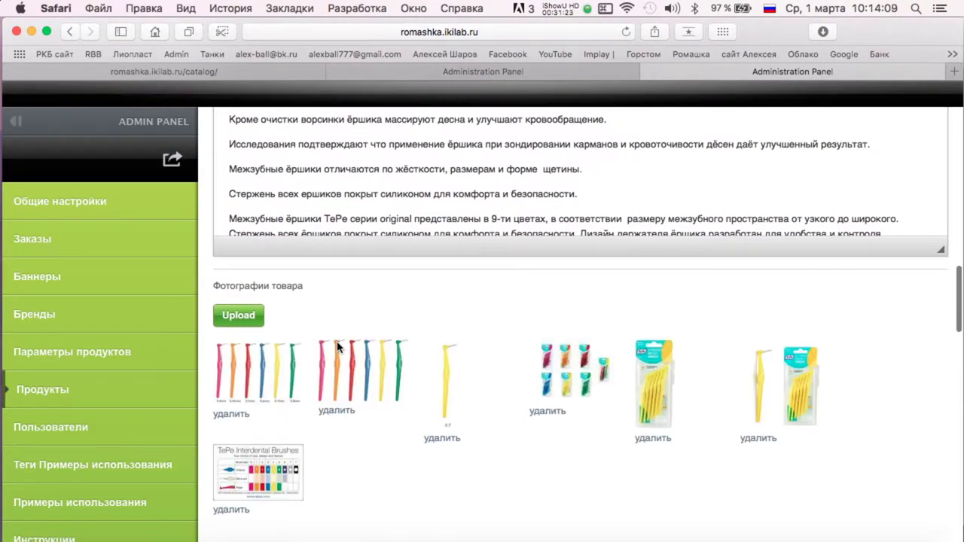
pyautogui.moveTo(653, 384); pyautogui.dragTo(230, 380)
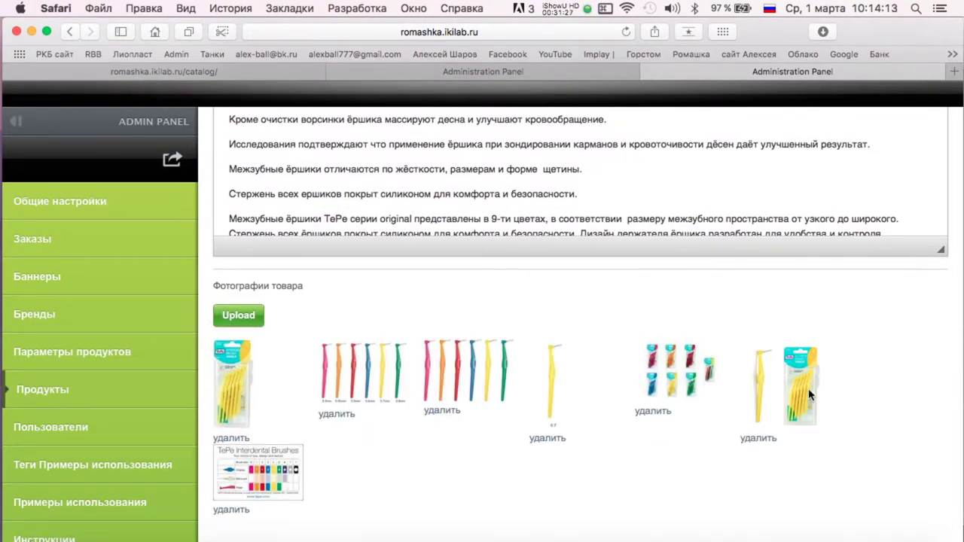
pyautogui.moveTo(556, 375); pyautogui.dragTo(335, 371)
pyautogui.moveTo(784, 384)
pyautogui.mouseDown()
pyautogui.moveTo(448, 384)
pyautogui.moveTo(459, 392)
pyautogui.mouseUp()
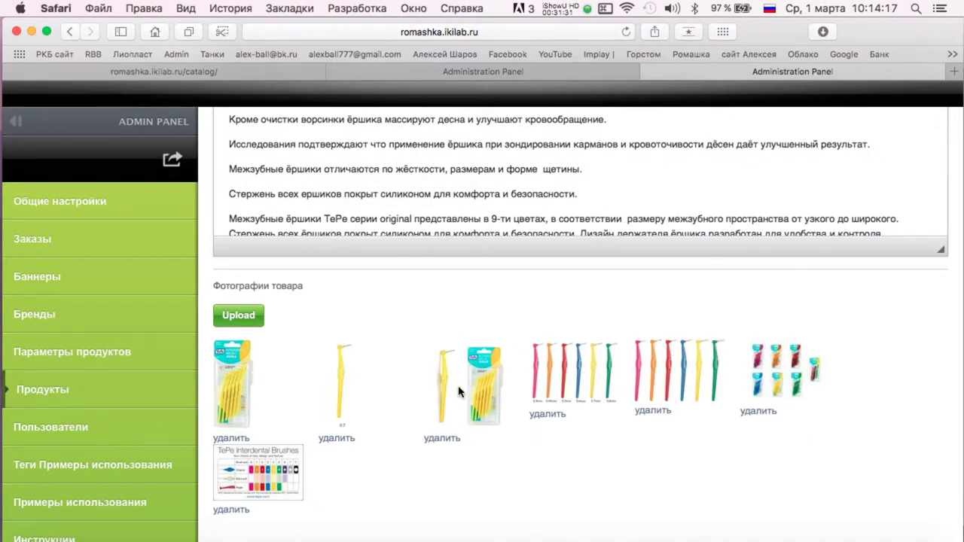
pyautogui.moveTo(647, 376); pyautogui.dragTo(537, 369)
pyautogui.scroll(-2, 512, 366)
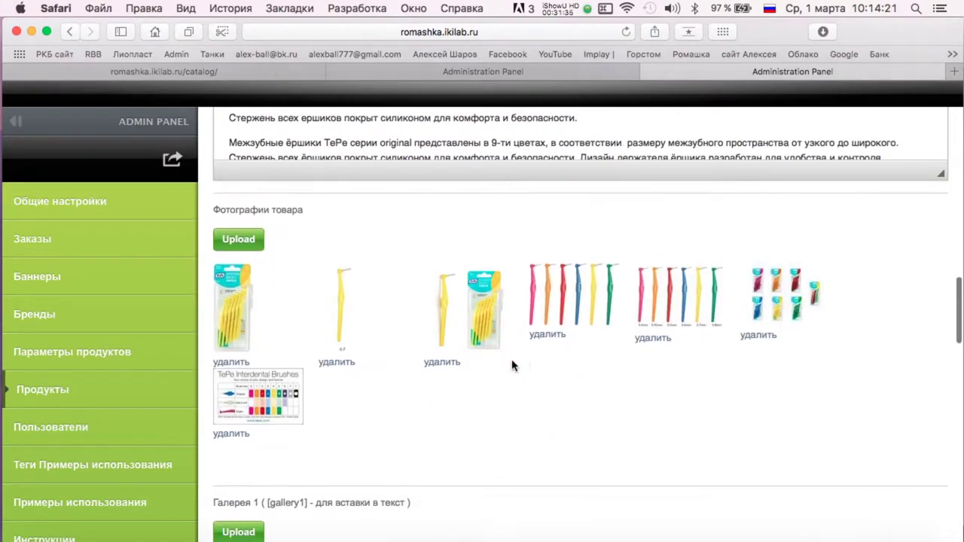
pyautogui.click(226, 433)
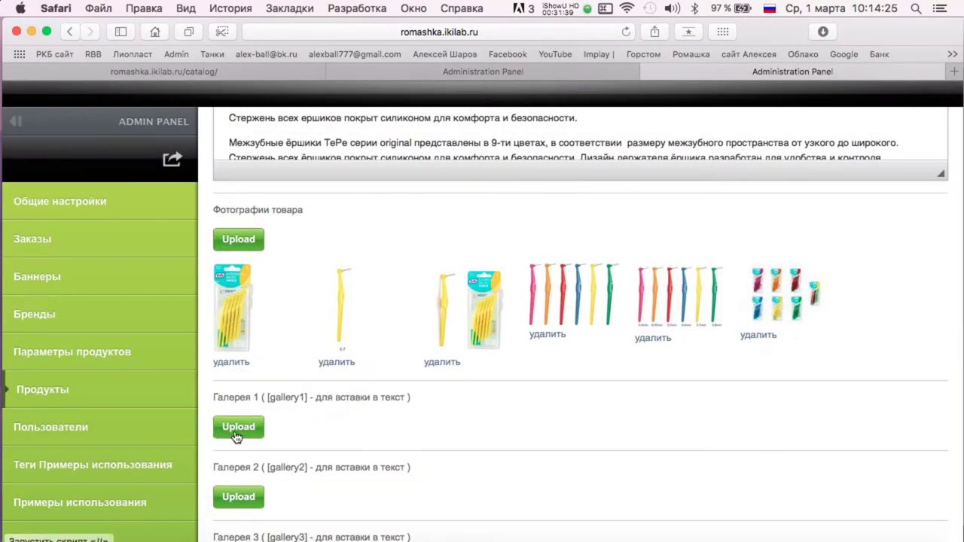
# Set the yellow product's display option (Отображать) to Да and save the product.
pyautogui.scroll(-10, 555, 411)
pyautogui.scroll(-4, 554, 410)
pyautogui.click(241, 435)
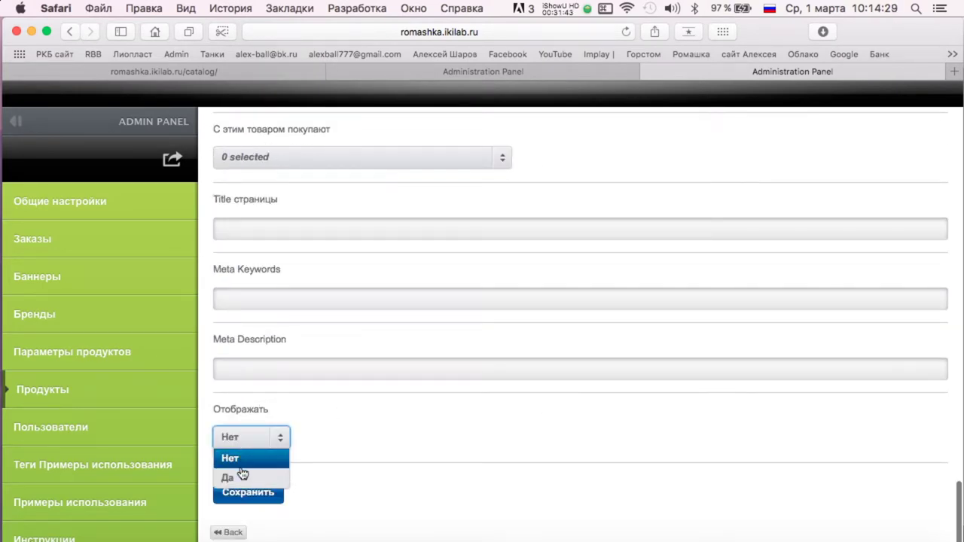
pyautogui.click(241, 435)
pyautogui.click(241, 435)
pyautogui.click(238, 476)
pyautogui.click(236, 485)
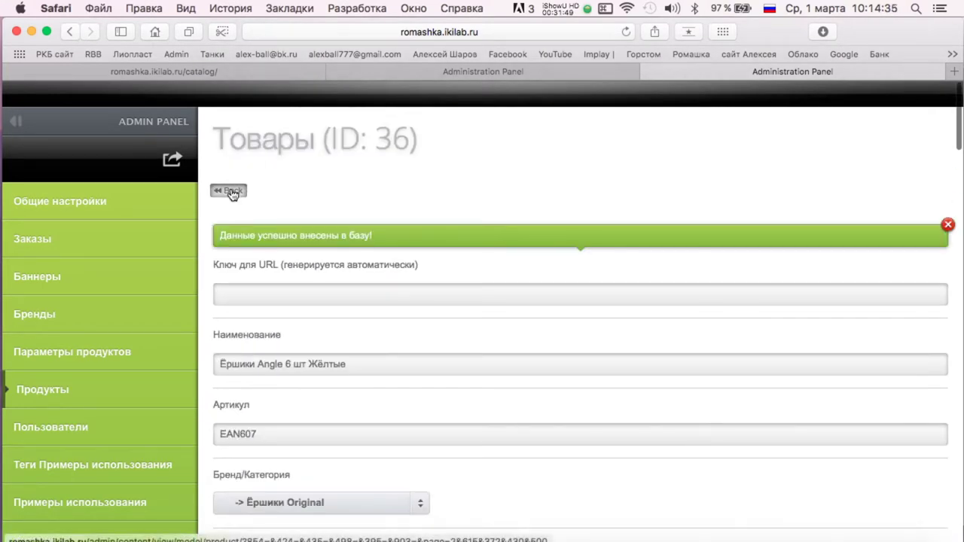
# Go back to the product list, copy the yellow Angle product (EAN607) and set the copy's article to EAN608.
pyautogui.click(226, 189)
pyautogui.scroll(-10, 723, 226)
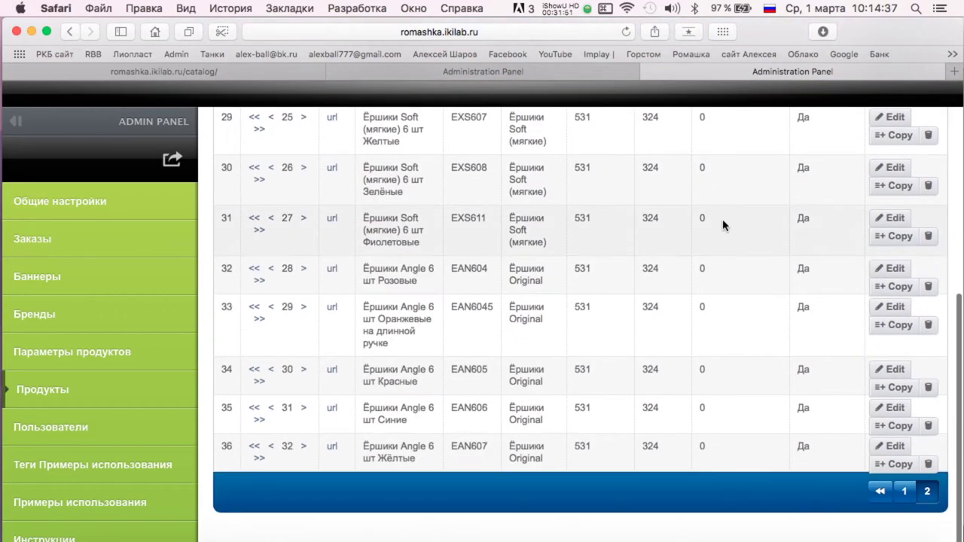
pyautogui.scroll(2, 506, 425)
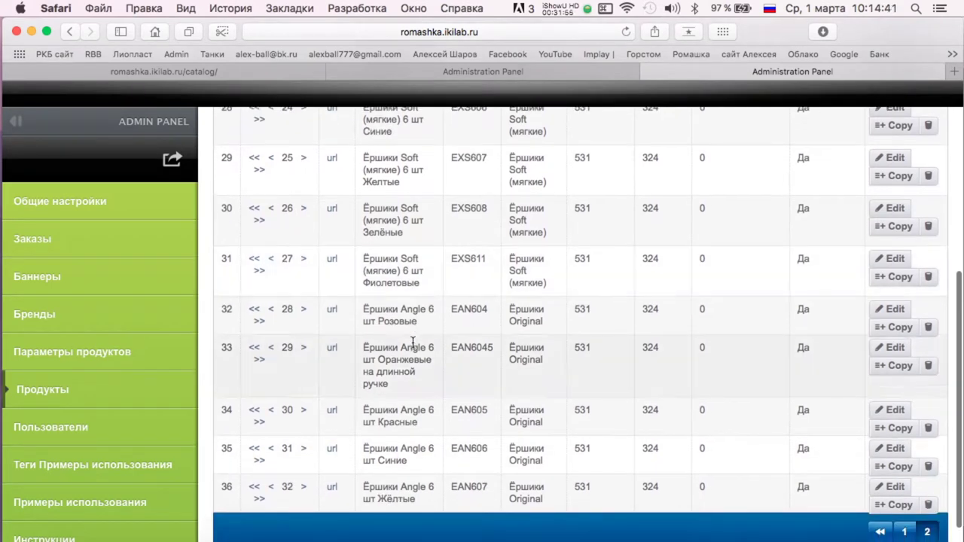
pyautogui.click(894, 505)
pyautogui.click(332, 329)
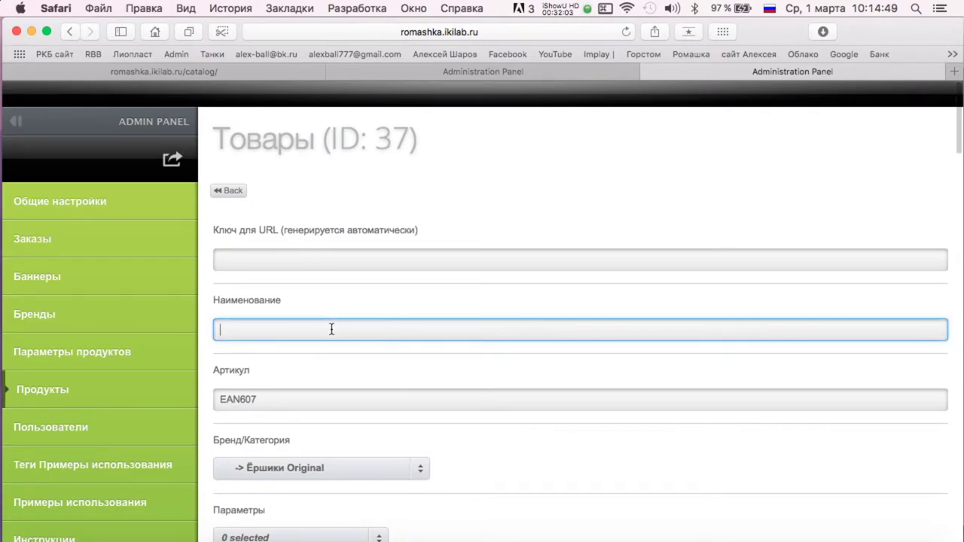
pyautogui.click(268, 398)
pyautogui.press('BackSpace')
pyautogui.write('8')
# Fill in the product name as "Ёршики Angle 6 шт Зелёные", reusing the wording of the short catalogue description.
pyautogui.scroll(-10, 508, 366)
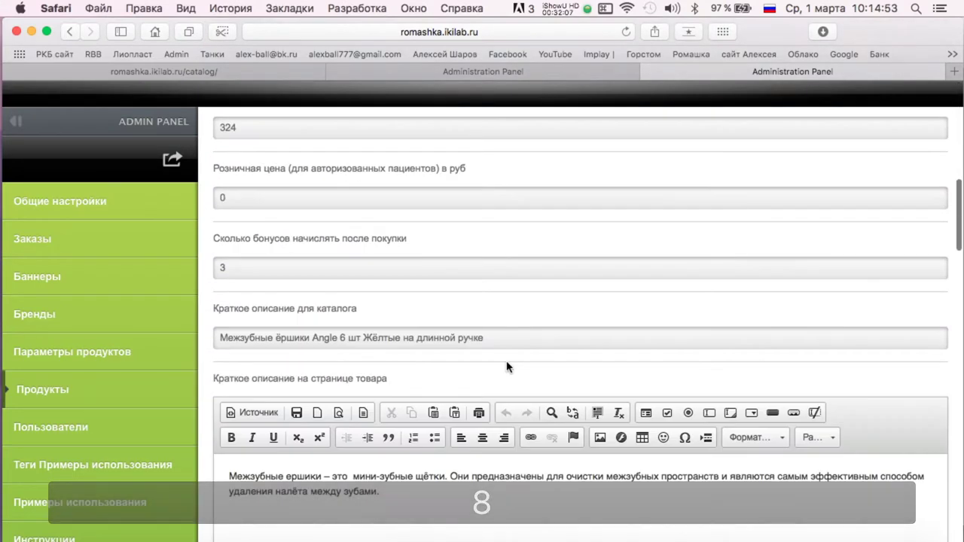
pyautogui.moveTo(276, 337); pyautogui.dragTo(418, 337)
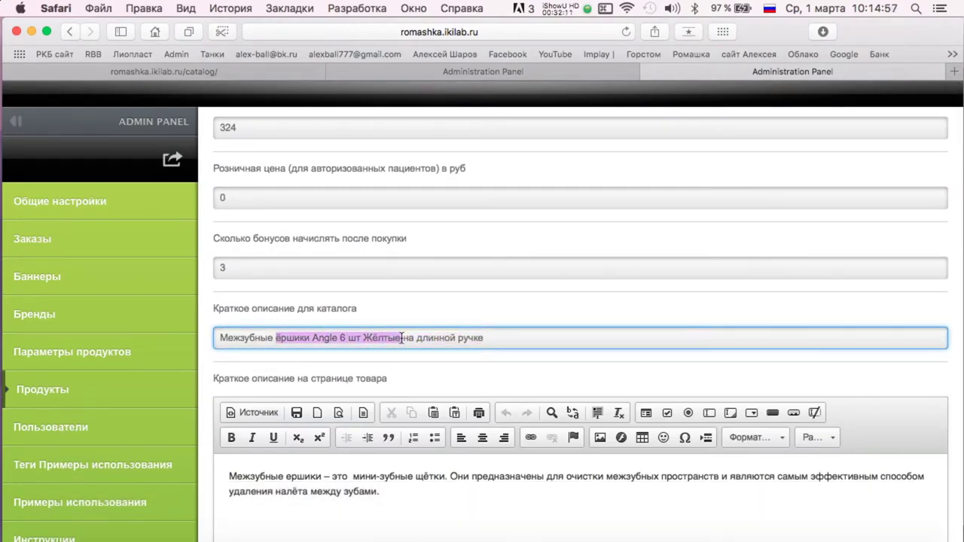
pyautogui.press('super+c')
pyautogui.scroll(10, 470, 316)
pyautogui.click(250, 329)
pyautogui.press('super+v')
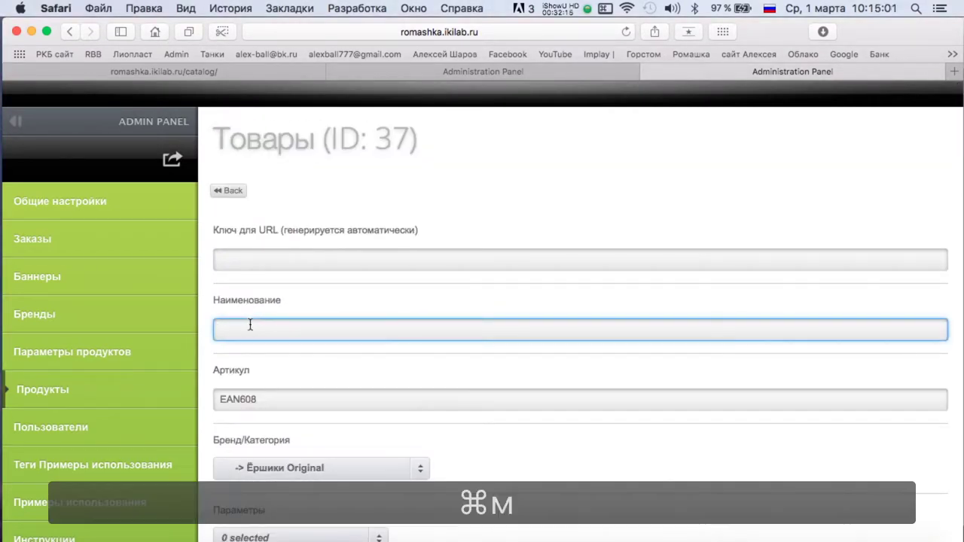
pyautogui.write('Ё')
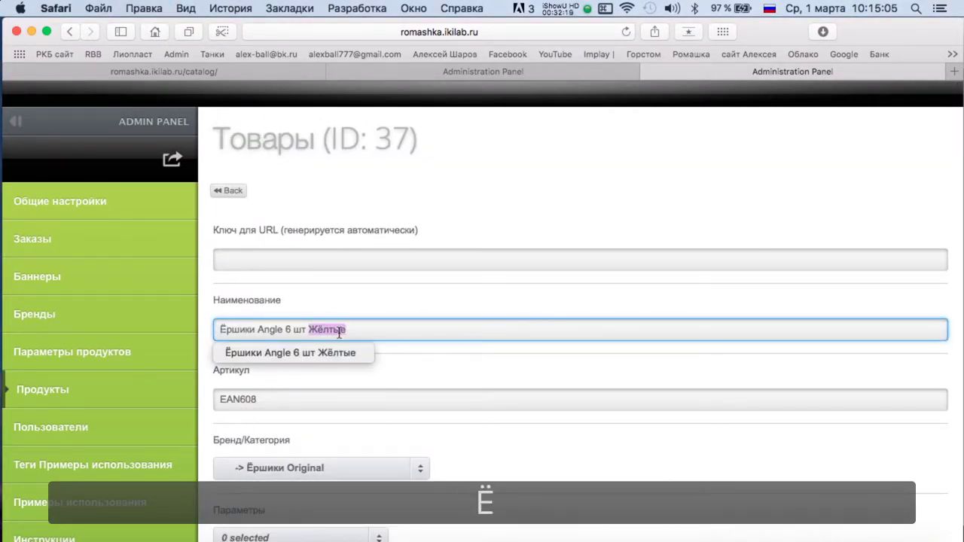
pyautogui.write('Зелёные')
# Replace the colour word in the short catalogue description with "Зелёные".
pyautogui.scroll(-1, 413, 364)
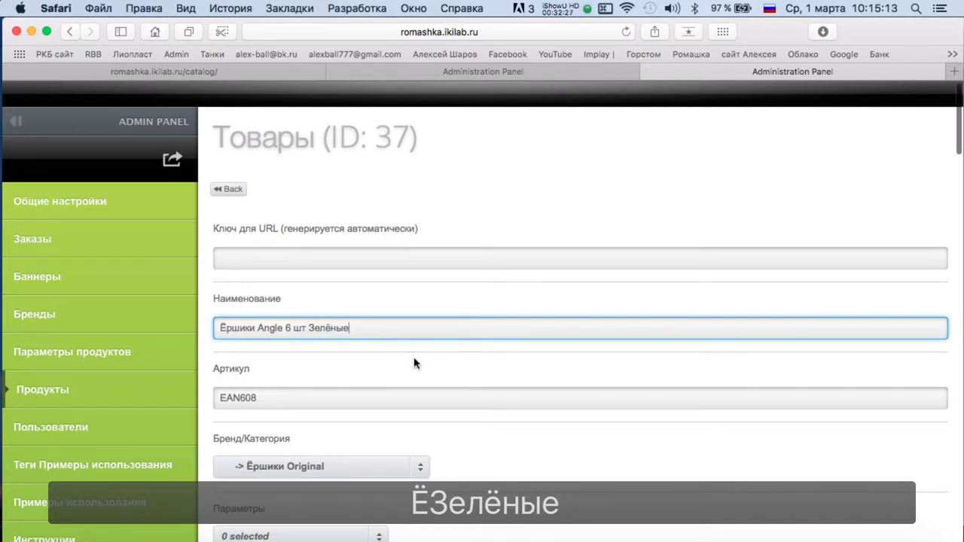
pyautogui.scroll(-10, 413, 364)
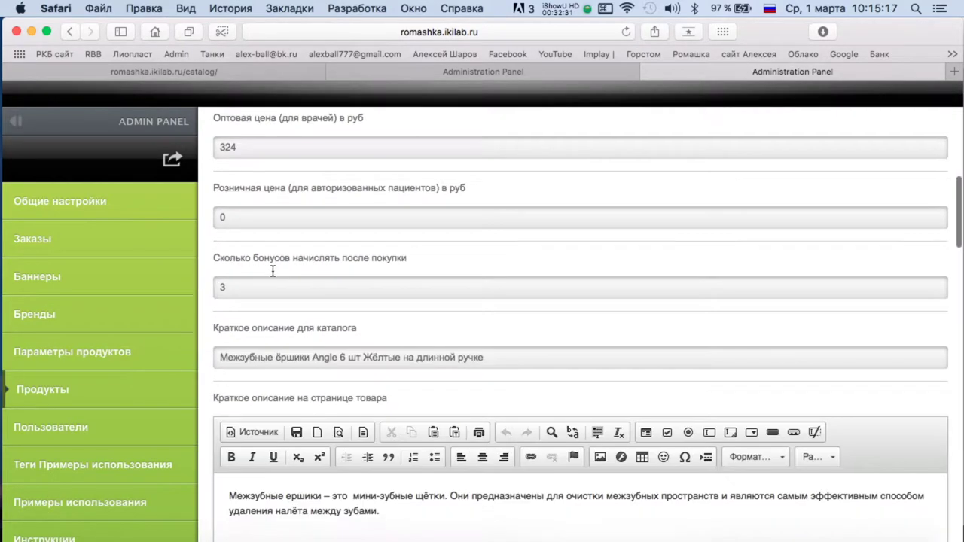
pyautogui.scroll(-1, 273, 272)
pyautogui.doubleClick(380, 333)
pyautogui.write('Зелёные')
# Start a product photo upload and select the two files 3d35adba…jpg and 25e28347…jpg, plus 60_tepe_angle_green.jpg and Angled_800x800.jpg.
pyautogui.scroll(-10, 250, 468)
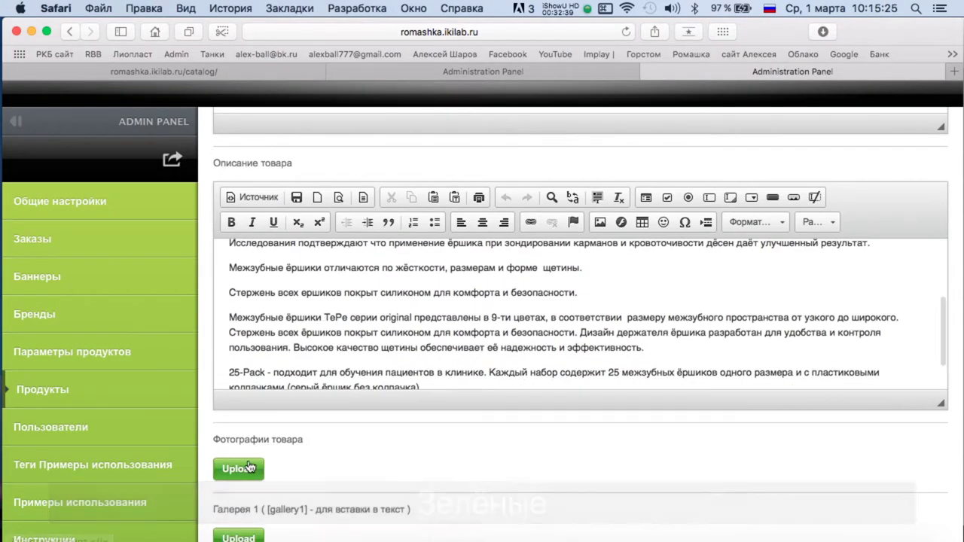
pyautogui.click(238, 469)
pyautogui.click(194, 183)
pyautogui.keyDown('super'); pyautogui.click(264, 181); pyautogui.keyUp('super')
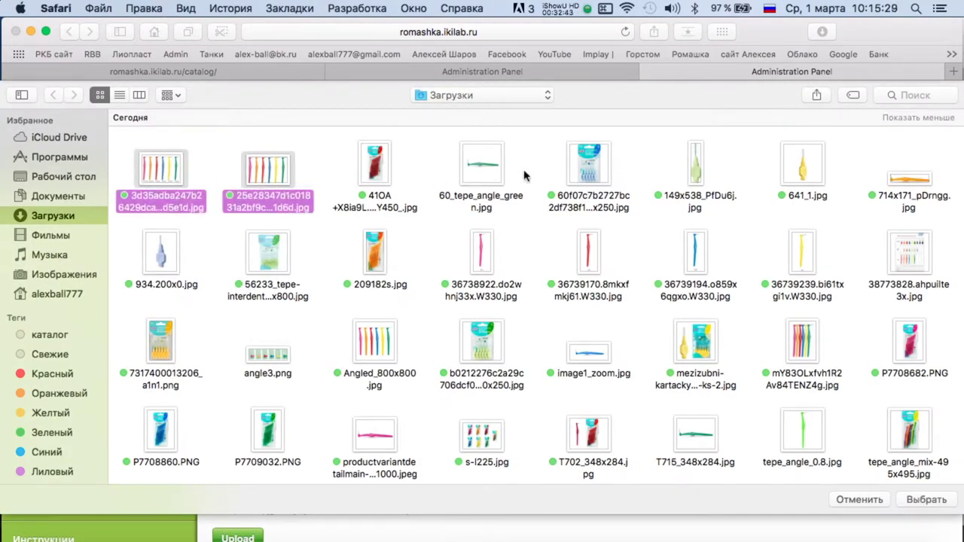
pyautogui.keyDown('super'); pyautogui.click(480, 182); pyautogui.keyUp('super')
pyautogui.scroll(-1, 331, 316)
pyautogui.keyDown('super'); pyautogui.click(378, 334); pyautogui.keyUp('super')
# Add T715_348x284.jpg, P7709032.PNG and tepe_angle_0.8.jpg to the file selection and upload all the chosen photos.
pyautogui.scroll(-3, 704, 360)
pyautogui.keyDown('super'); pyautogui.click(704, 360); pyautogui.keyUp('super')
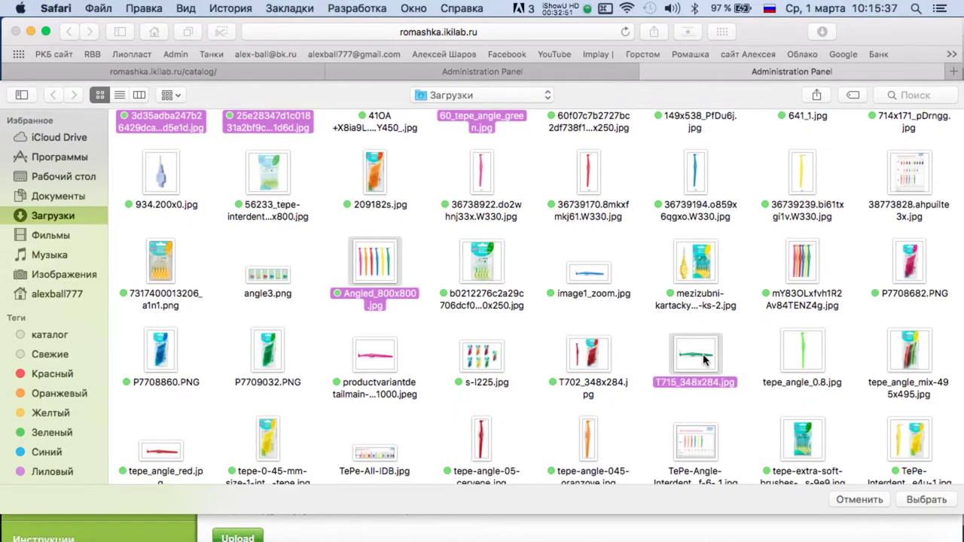
pyautogui.keyDown('super'); pyautogui.click(260, 363); pyautogui.keyUp('super')
pyautogui.scroll(-2, 260, 363)
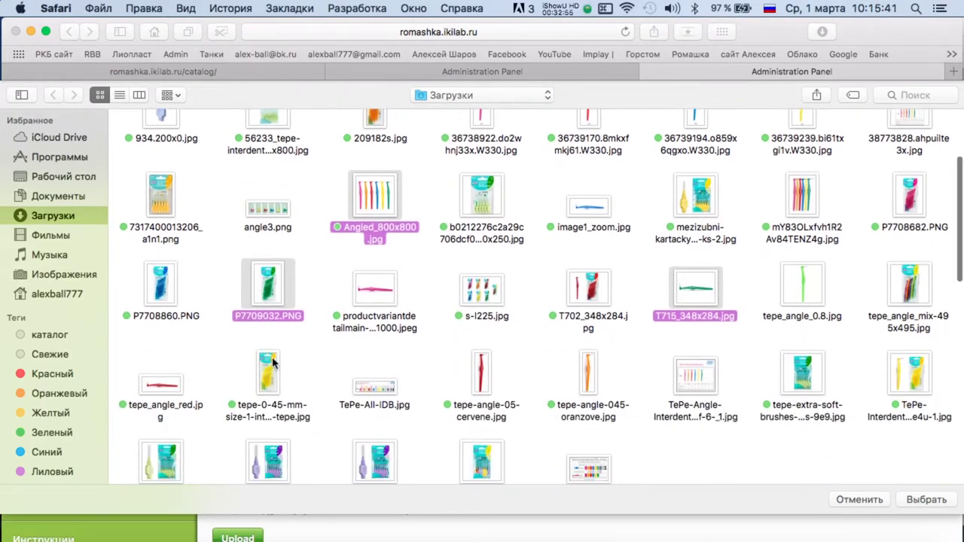
pyautogui.keyDown('super'); pyautogui.click(801, 298); pyautogui.keyUp('super')
pyautogui.scroll(-2, 809, 309)
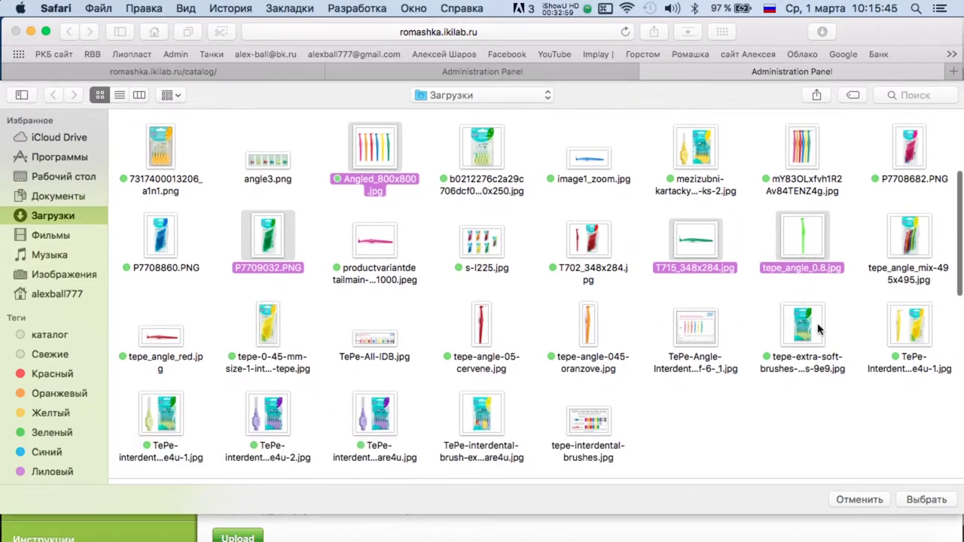
pyautogui.rightClick(261, 254)
pyautogui.press('Escape')
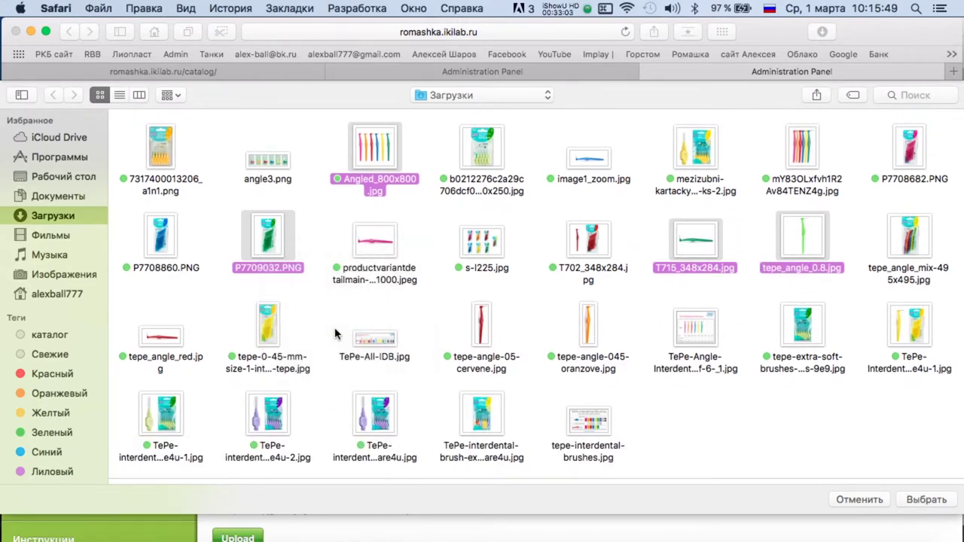
pyautogui.press('Return')
# Reorder the product photos so the green package comes first, followed by the single green brushes ahead of the multicolour group shots.
pyautogui.scroll(-5, 415, 430)
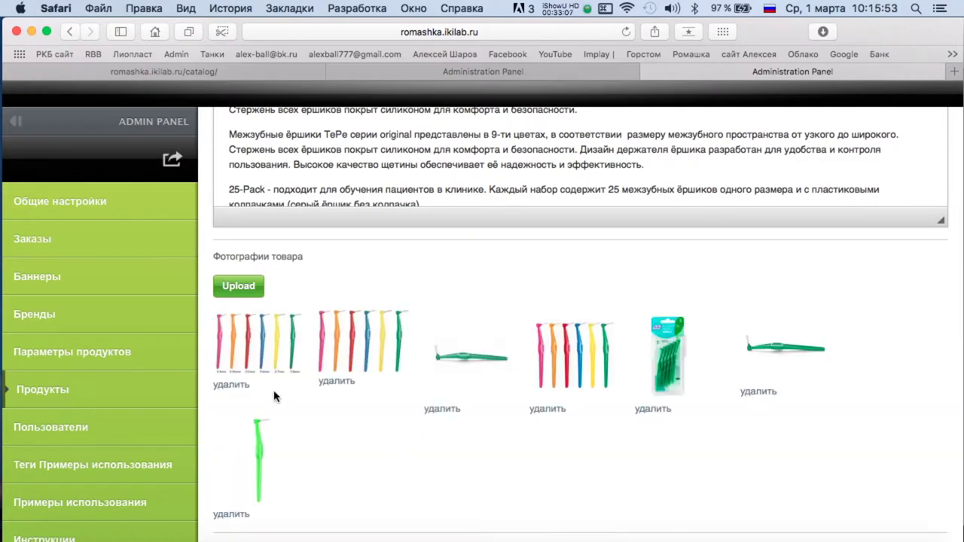
pyautogui.moveTo(664, 360); pyautogui.dragTo(232, 347)
pyautogui.moveTo(791, 354); pyautogui.dragTo(347, 348)
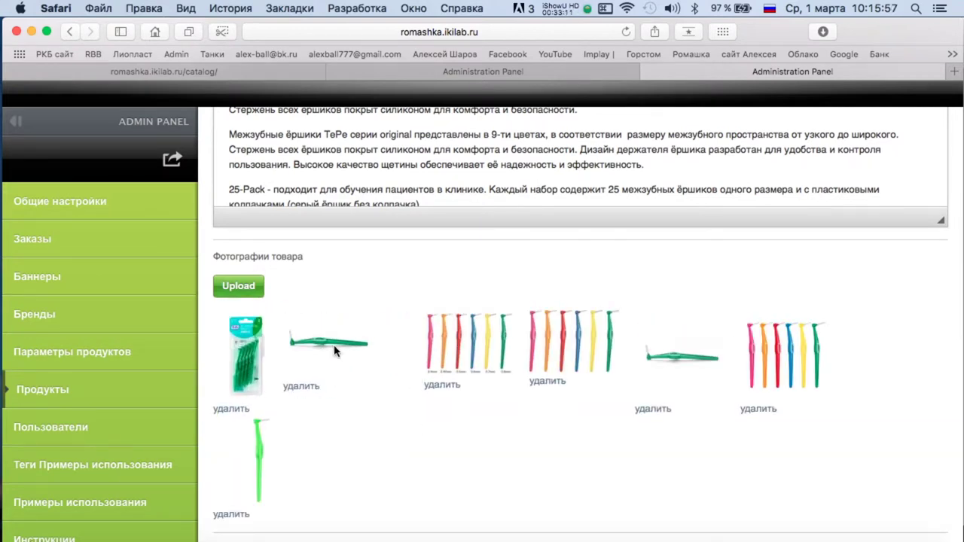
pyautogui.moveTo(264, 452); pyautogui.dragTo(448, 357)
pyautogui.moveTo(776, 356)
pyautogui.mouseDown()
pyautogui.moveTo(708, 347)
pyautogui.moveTo(678, 354)
pyautogui.mouseUp()
# Set the green product's display option (Отображать) to Да and save the product.
pyautogui.scroll(-10, 563, 427)
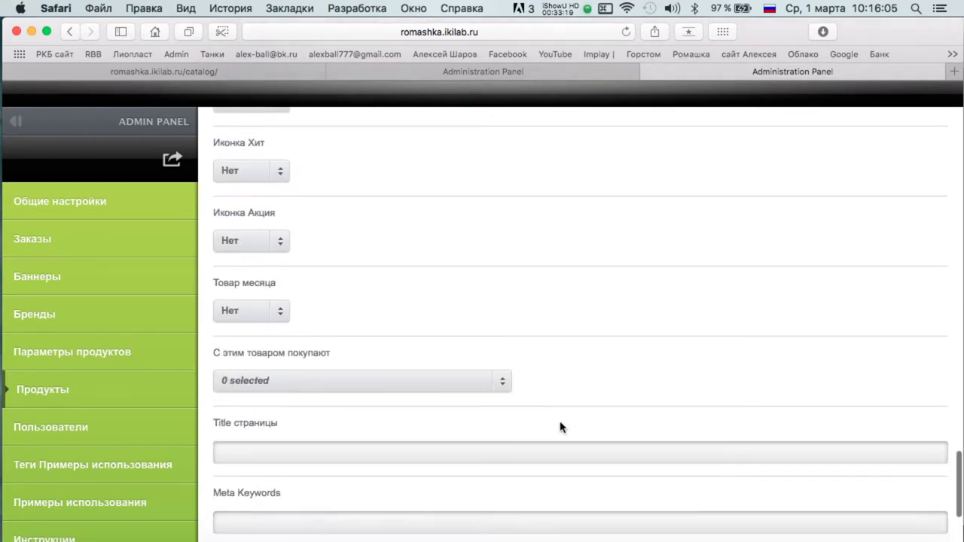
pyautogui.scroll(-5, 560, 427)
pyautogui.click(263, 437)
pyautogui.click(248, 475)
pyautogui.click(231, 493)
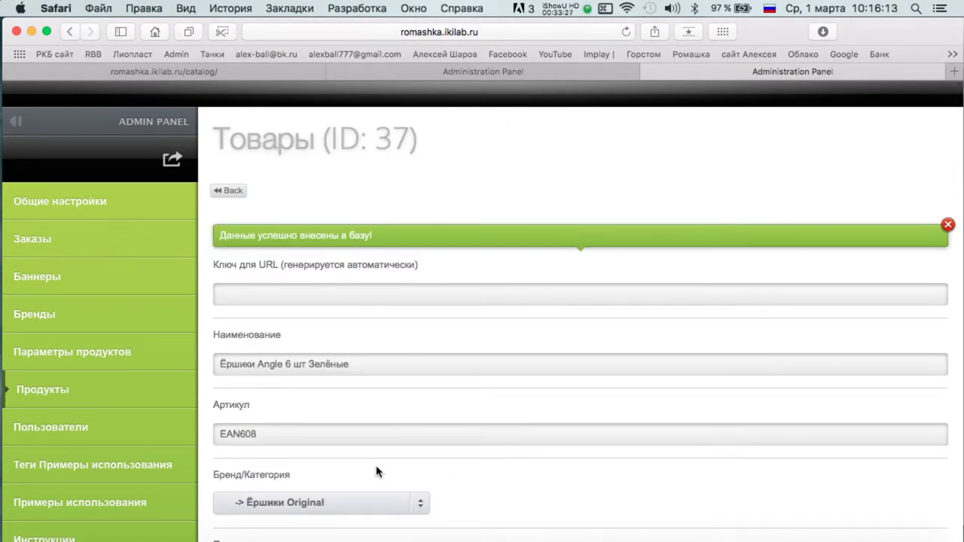
# Return to the product list, look through the existing brush products and copy the violet Soft product (EXS611).
pyautogui.click(234, 193)
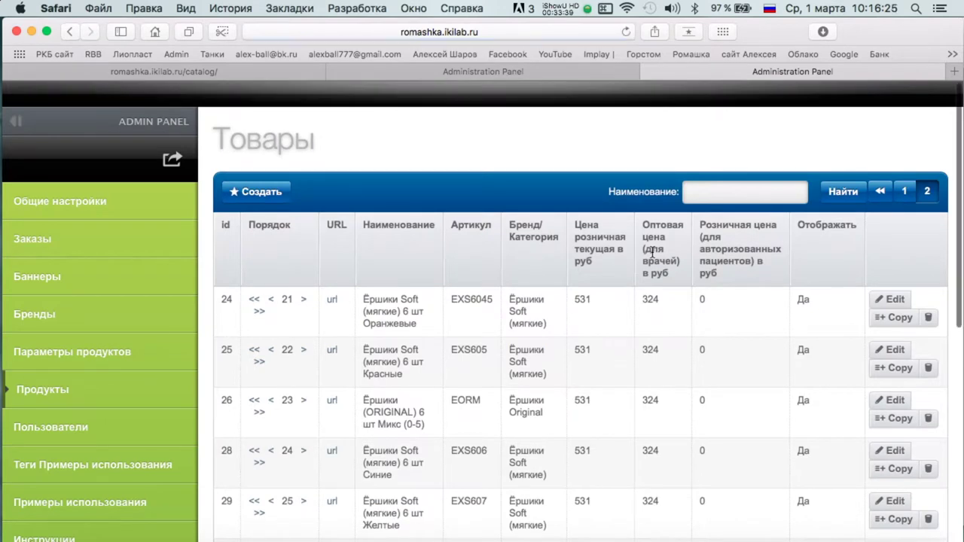
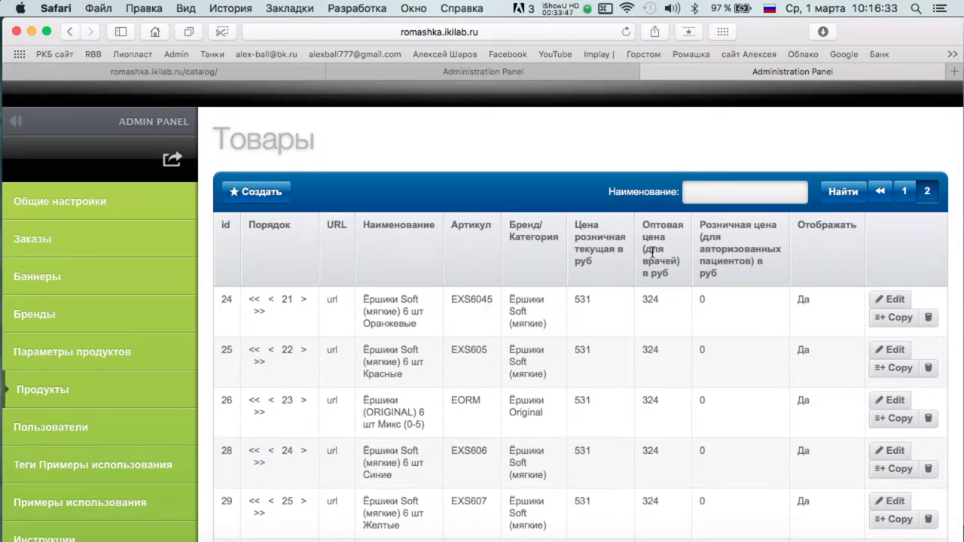
pyautogui.scroll(-10, 652, 253)
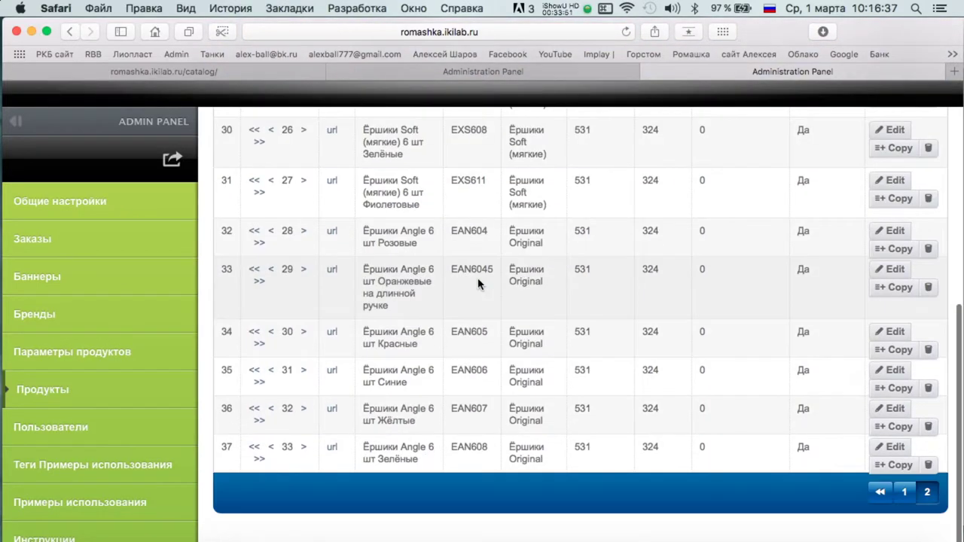
pyautogui.scroll(10, 635, 303)
pyautogui.scroll(-10, 635, 304)
pyautogui.scroll(2, 447, 296)
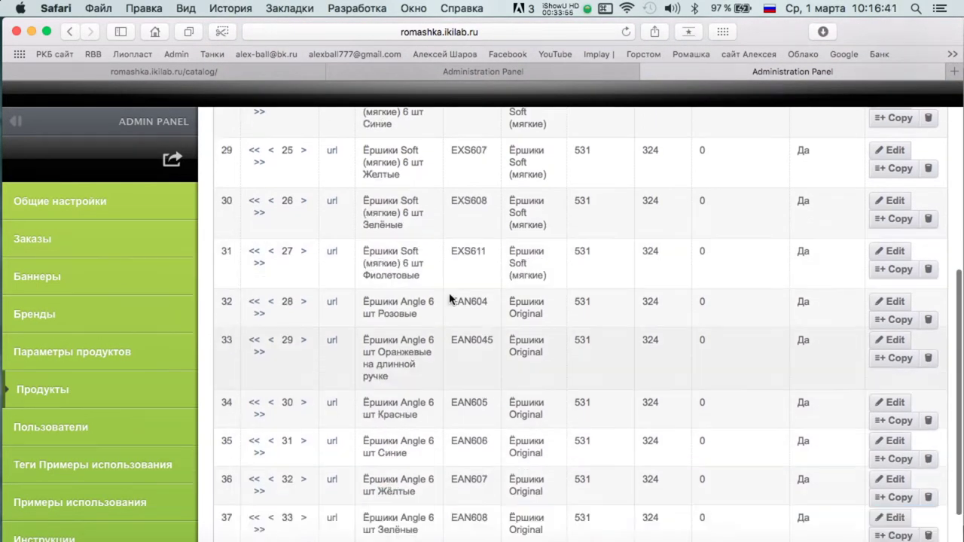
pyautogui.scroll(3, 433, 264)
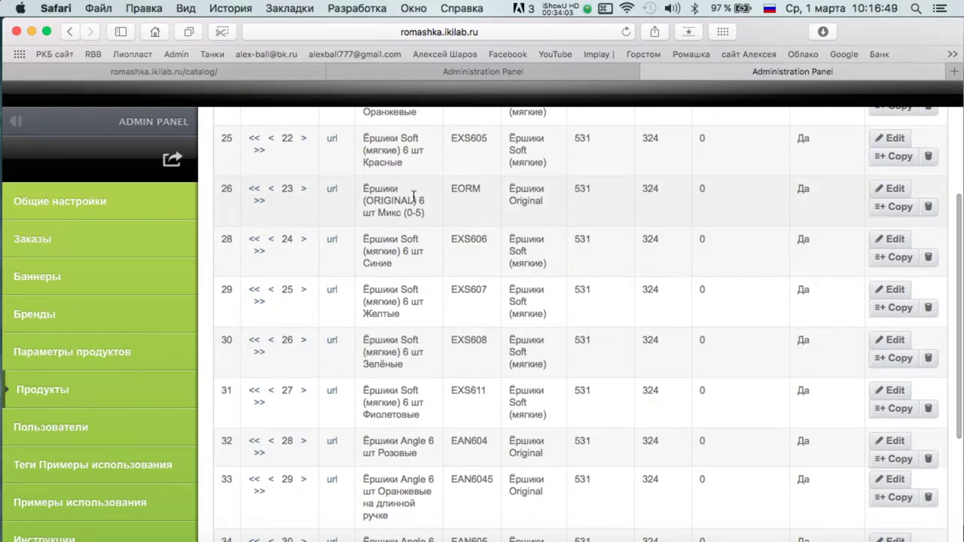
pyautogui.scroll(-4, 398, 370)
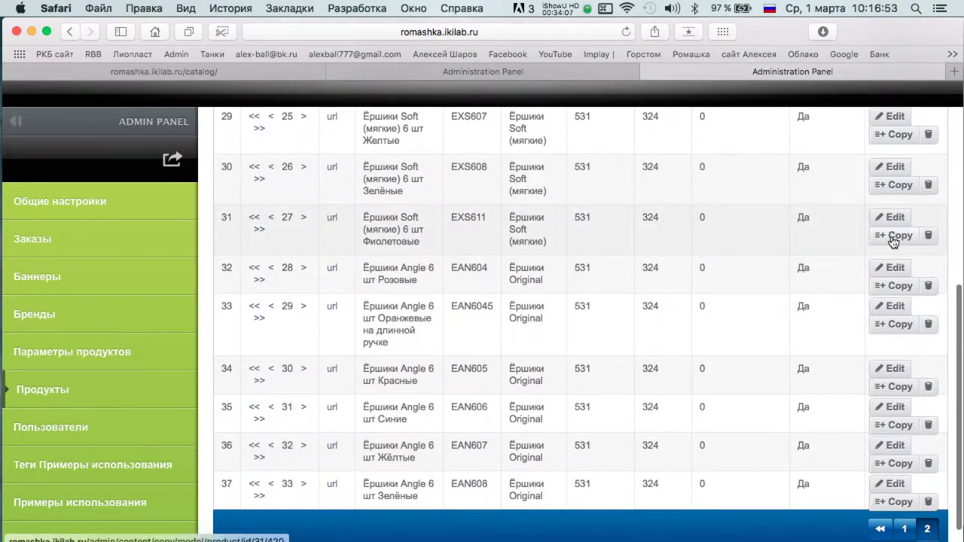
pyautogui.click(893, 238)
# Change the copied product's article to EXSM.
pyautogui.click(274, 398)
pyautogui.press('BackSpace')
pyautogui.press('BackSpace')
pyautogui.press('BackSpace')
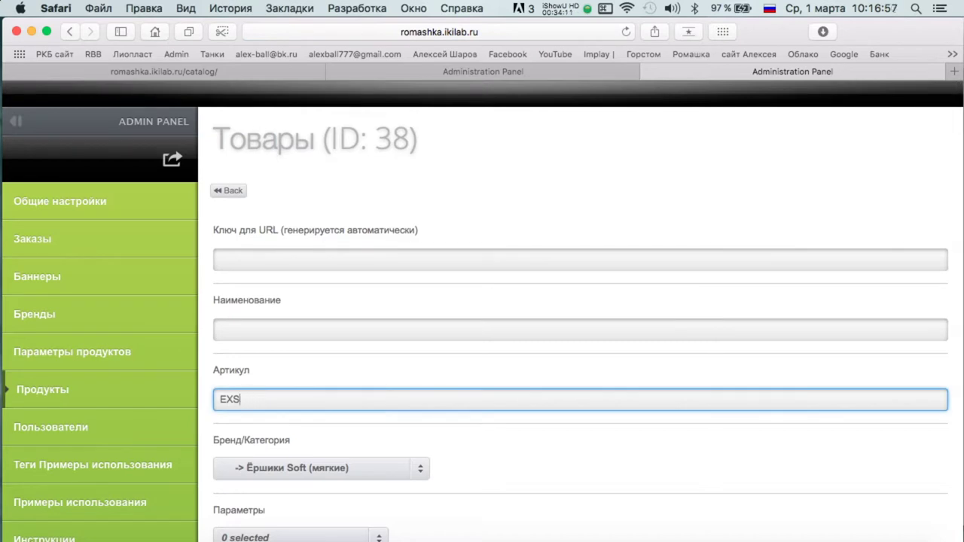
pyautogui.write('ь')
pyautogui.press('BackSpace')
pyautogui.press('super+space')
pyautogui.write('M')
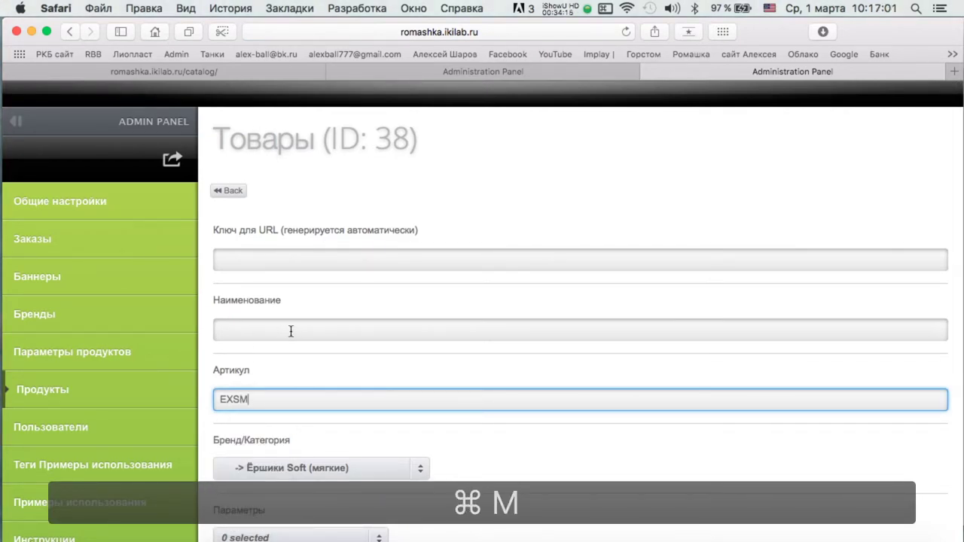
# Fill in the product name as "Ёршики Soft (мягкие) 6 шт Микс", reusing the wording of the short catalogue description.
pyautogui.scroll(-10, 414, 376)
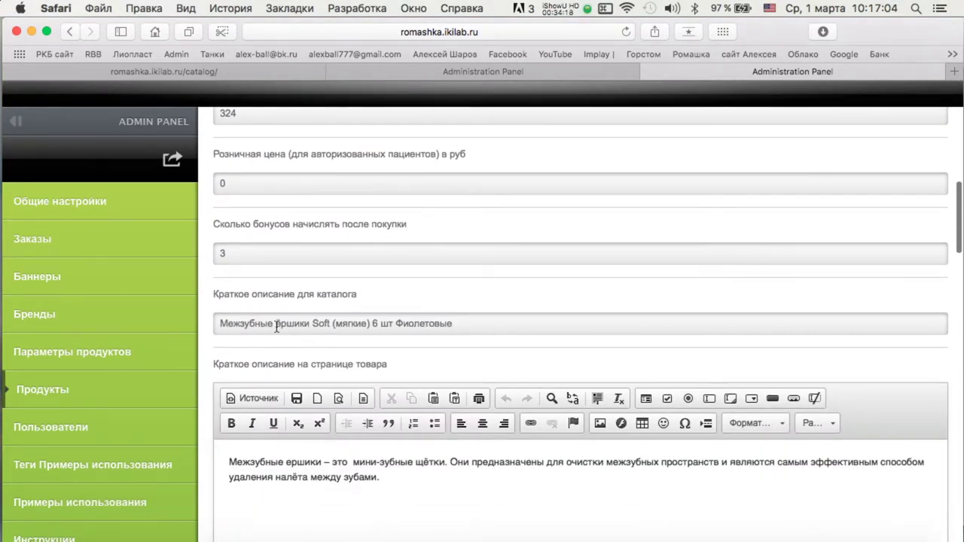
pyautogui.moveTo(274, 324); pyautogui.dragTo(337, 332)
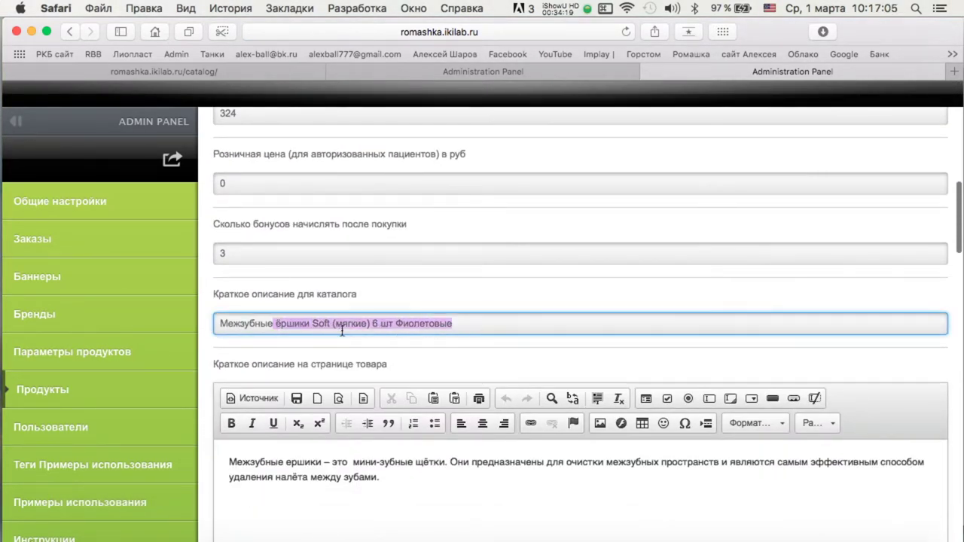
pyautogui.press('super+c')
pyautogui.scroll(10, 394, 323)
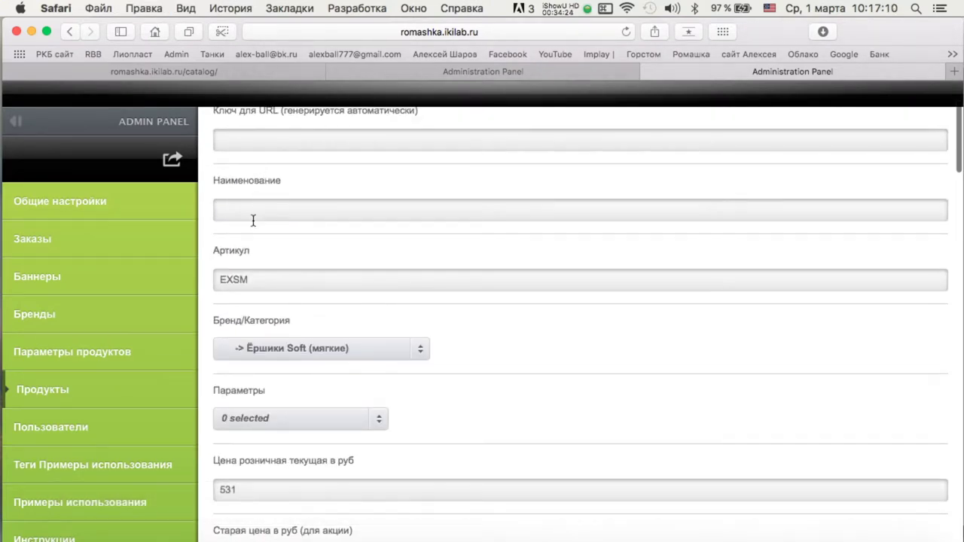
pyautogui.click(253, 220)
pyautogui.press('super+v')
pyautogui.click(223, 203)
pyautogui.press('BackSpace')
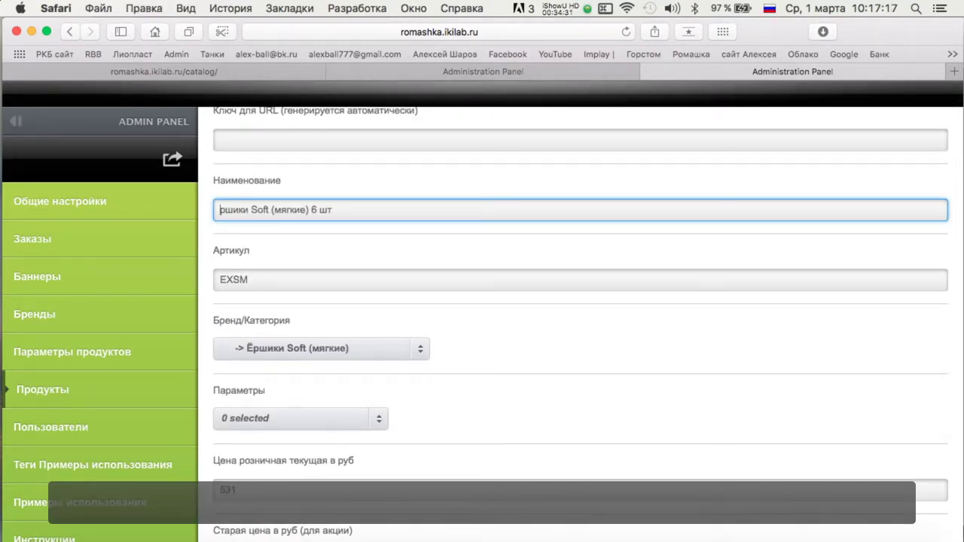
pyautogui.write('Ё')
pyautogui.click(345, 211)
pyautogui.write('Микс')
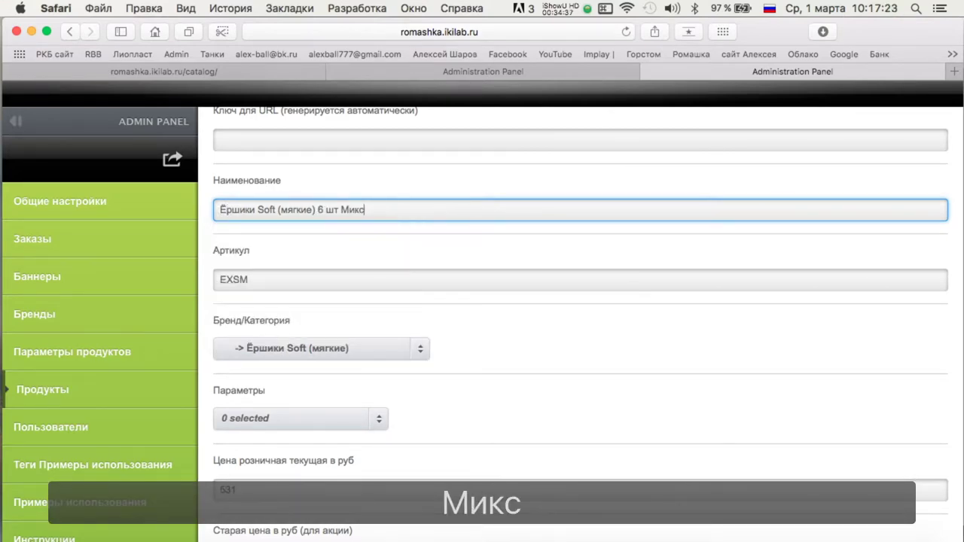
# Replace the colour word in the short catalogue description with "Микс от оранжевого до фиолетового".
pyautogui.scroll(-10, 416, 266)
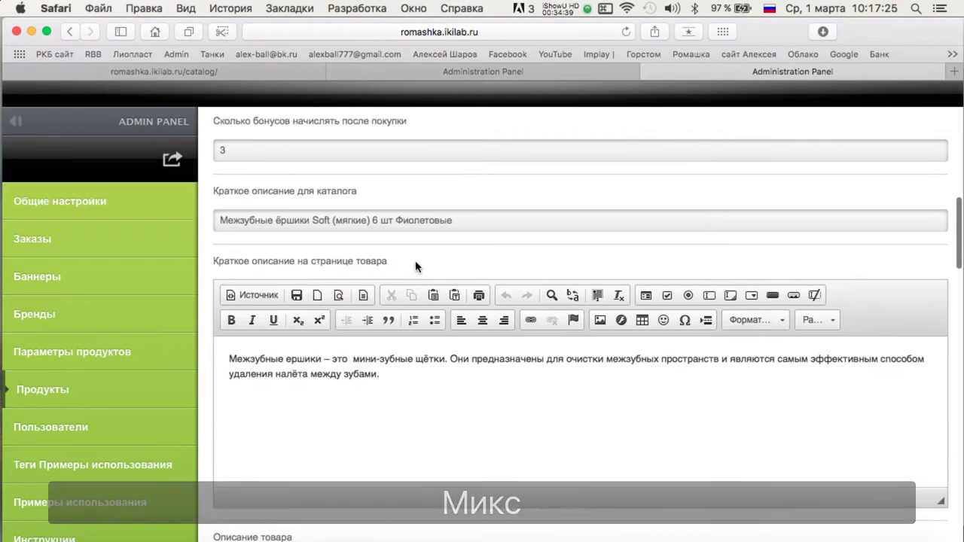
pyautogui.doubleClick(437, 215)
pyautogui.write('Микс от ')
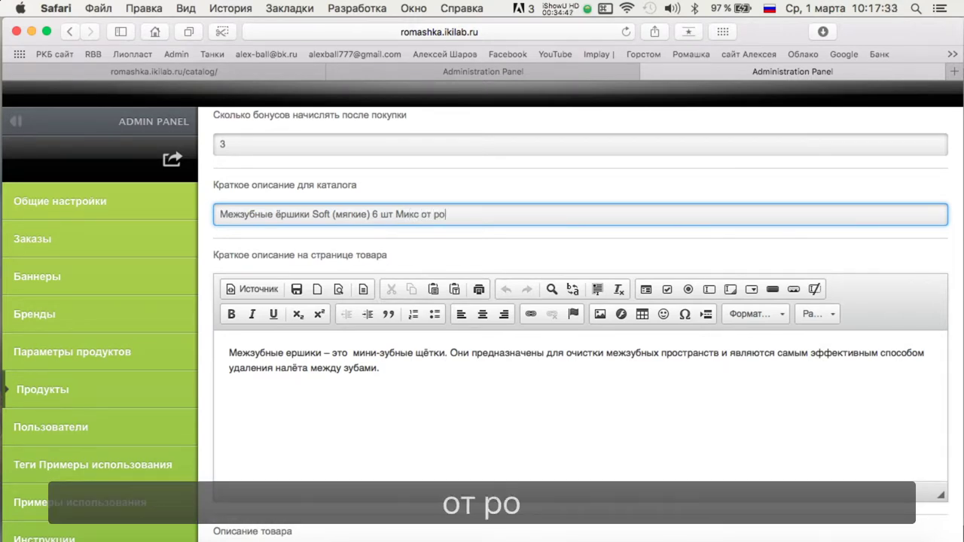
pyautogui.write('оран')
pyautogui.press('BackSpace')
pyautogui.write('анжевого дл')
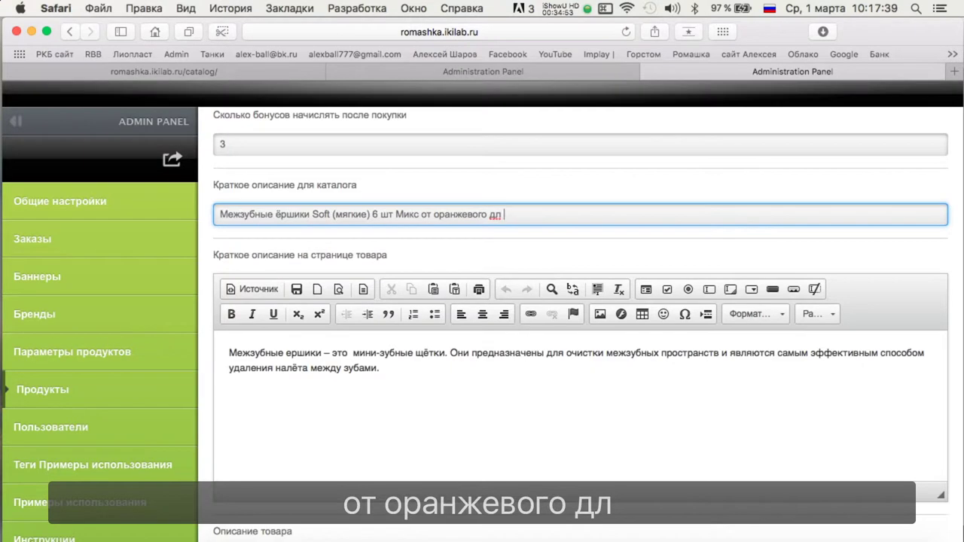
pyautogui.press('BackSpace')
pyautogui.write('о')
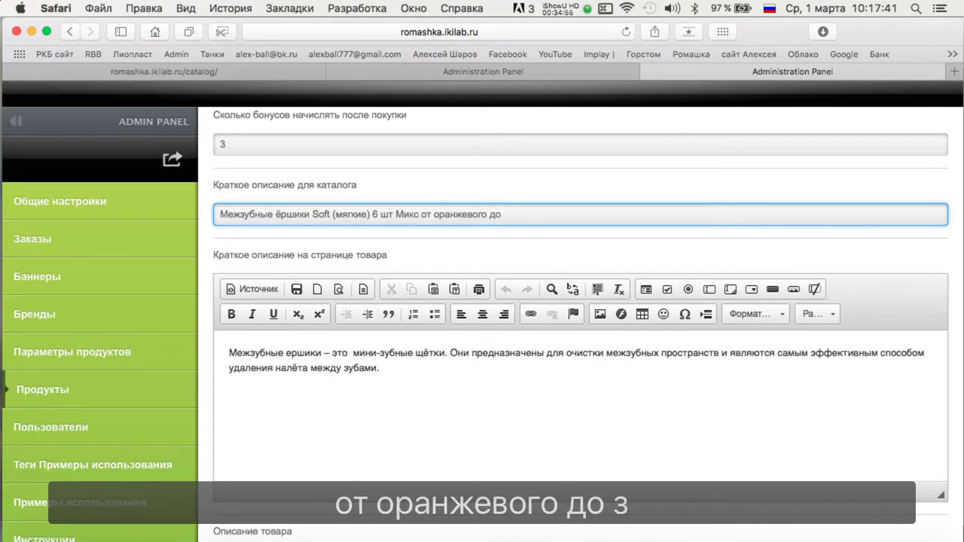
pyautogui.write(' фиолетового')
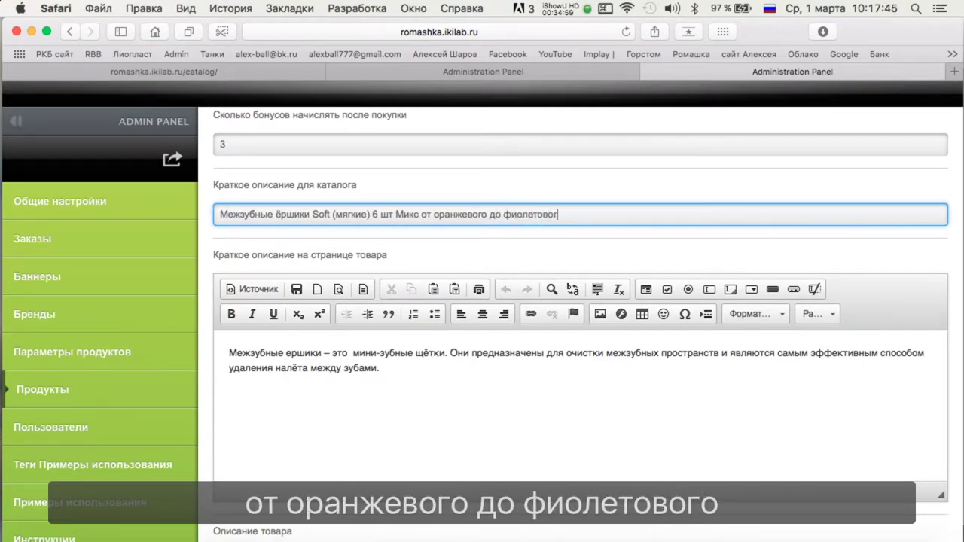
# Upload the mixed-colour package photo TePe-interdental-brush-ex...are4u.jpg from the Загрузки folder as the first product photo.
pyautogui.scroll(-10, 393, 357)
pyautogui.scroll(-2, 371, 268)
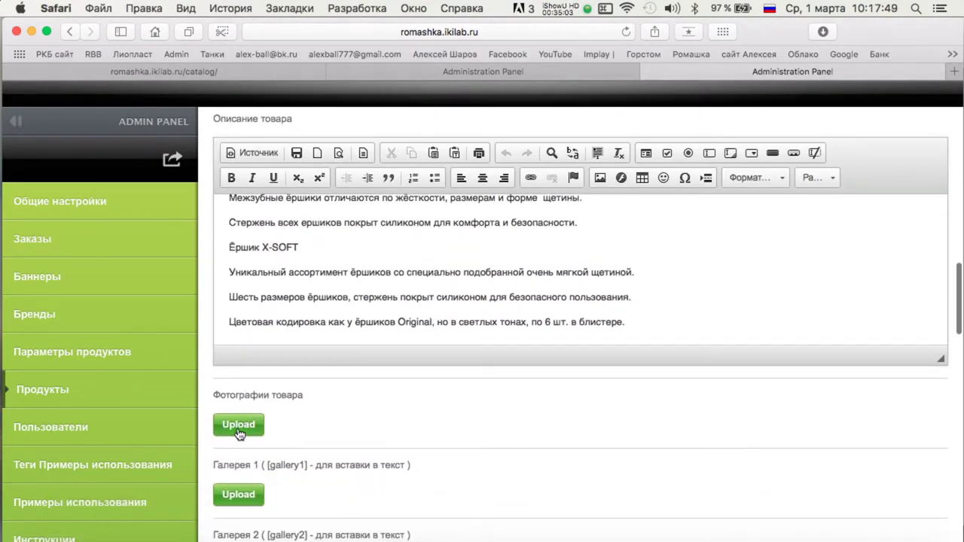
pyautogui.click(233, 424)
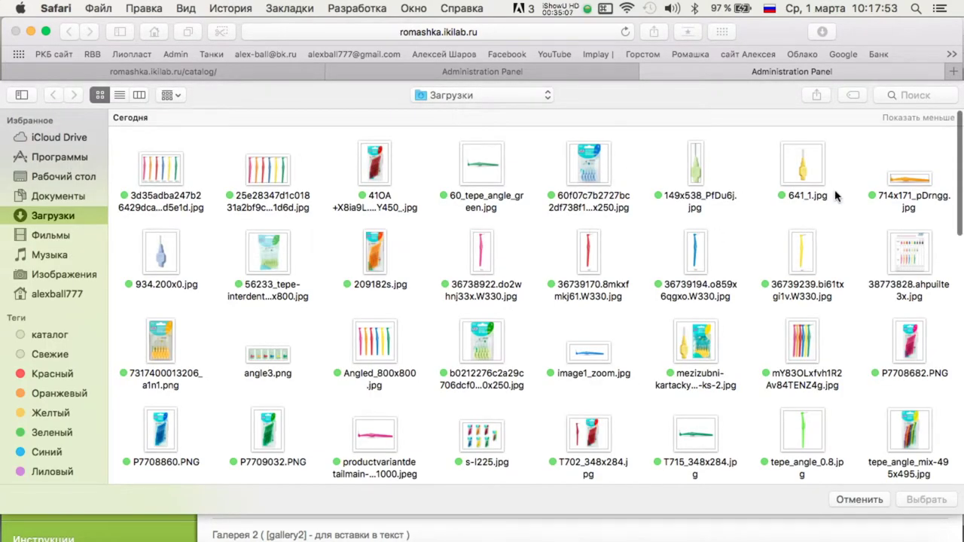
pyautogui.scroll(-5, 743, 209)
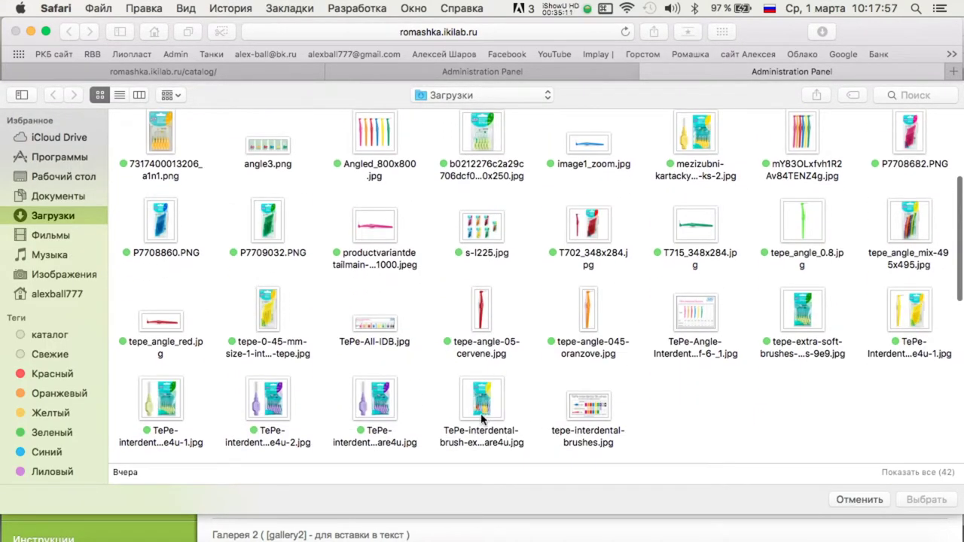
pyautogui.click(476, 427)
pyautogui.scroll(2, 818, 393)
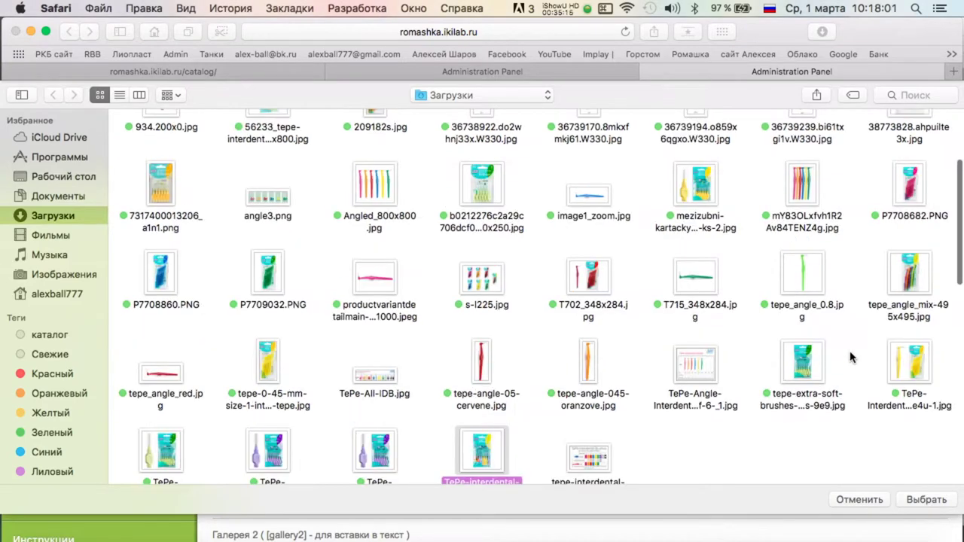
pyautogui.scroll(-2, 448, 297)
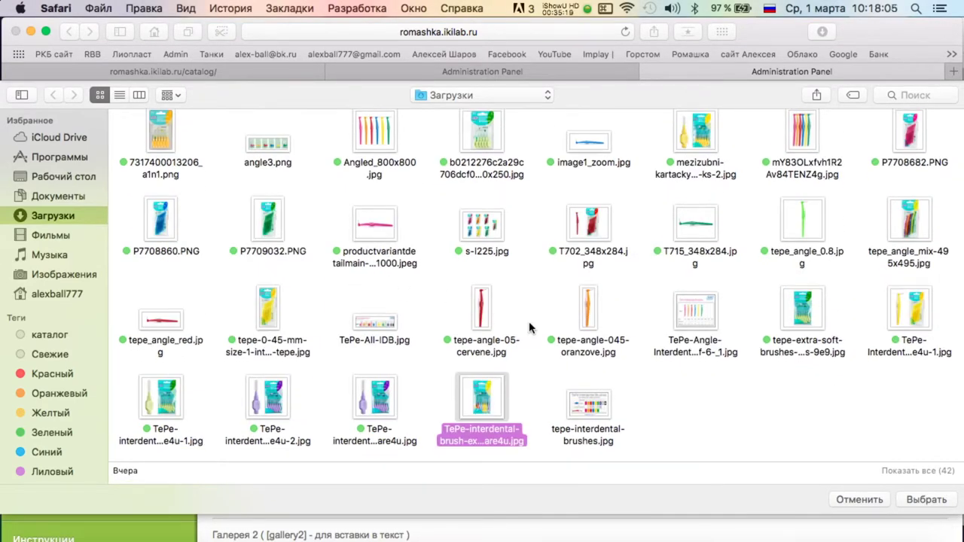
pyautogui.scroll(5, 580, 419)
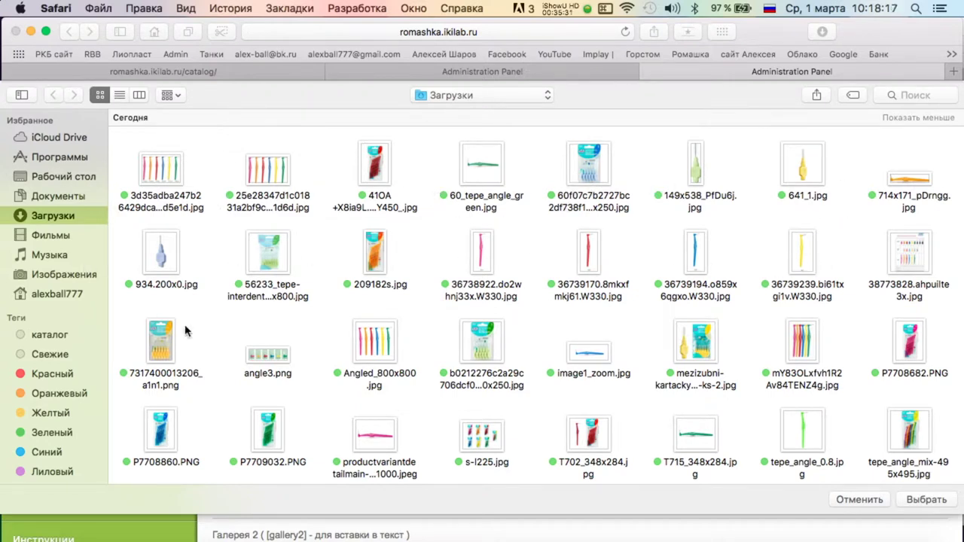
pyautogui.scroll(-4, 810, 350)
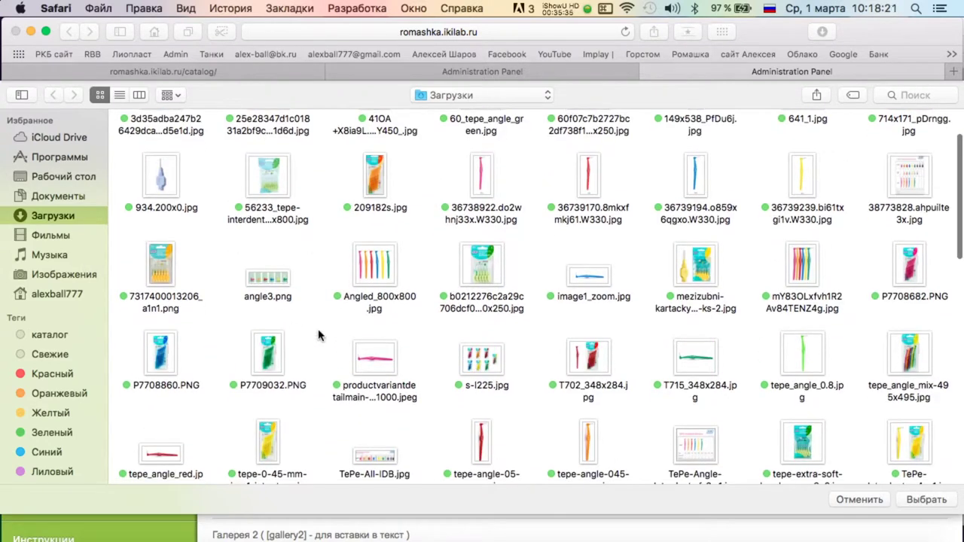
pyautogui.scroll(-4, 769, 341)
pyautogui.doubleClick(482, 320)
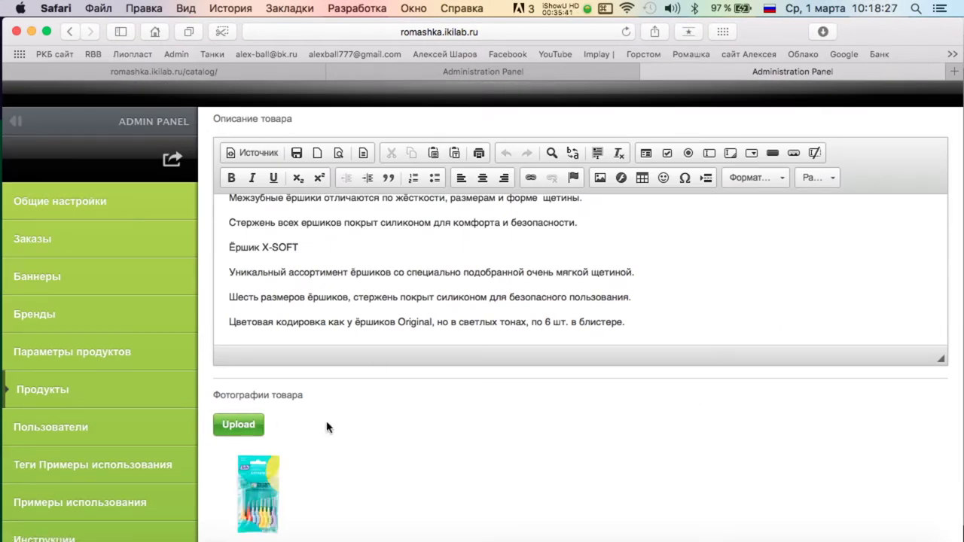
# Start another product photo upload and browse to the ершики folder inside the ТиПи folder.
pyautogui.scroll(-2, 326, 427)
pyautogui.click(238, 332)
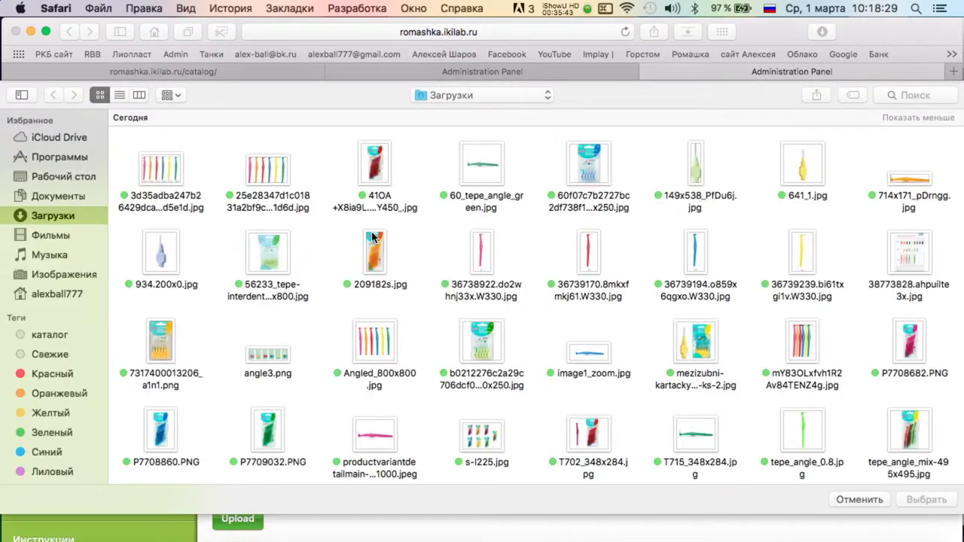
pyautogui.click(52, 179)
pyautogui.scroll(-5, 344, 288)
pyautogui.doubleClick(286, 283)
pyautogui.scroll(-1, 346, 315)
pyautogui.doubleClick(274, 371)
pyautogui.doubleClick(595, 386)
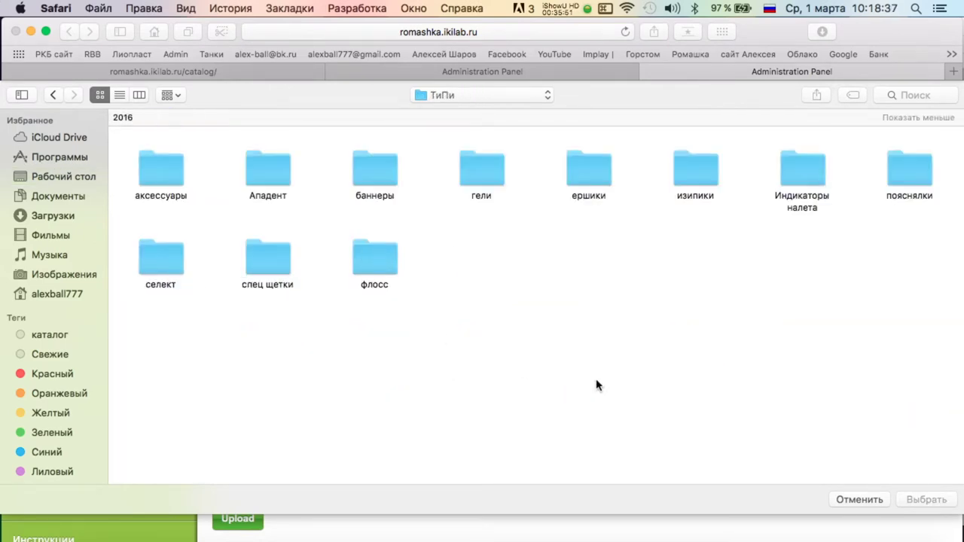
pyautogui.doubleClick(586, 173)
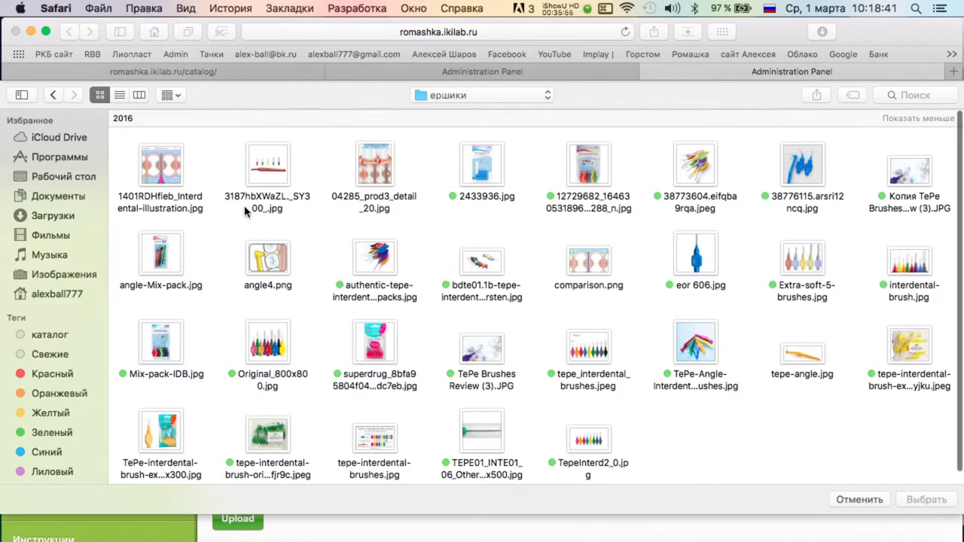
# Upload 38773604.eifqba9rqa.jpeg and Extra-soft-5-brushes.jpg together as additional product photos.
pyautogui.click(689, 170)
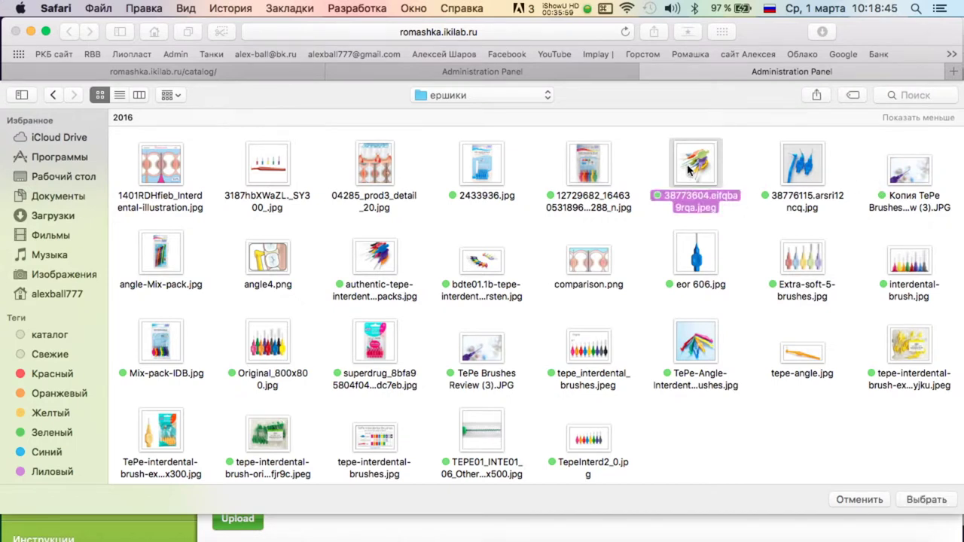
pyautogui.keyDown('super'); pyautogui.click(815, 269); pyautogui.keyUp('super')
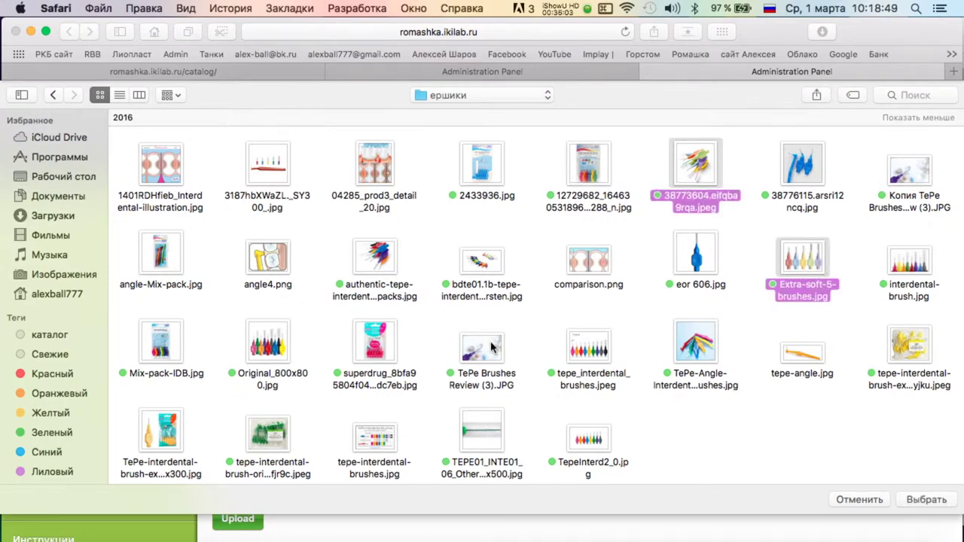
pyautogui.scroll(-1, 587, 407)
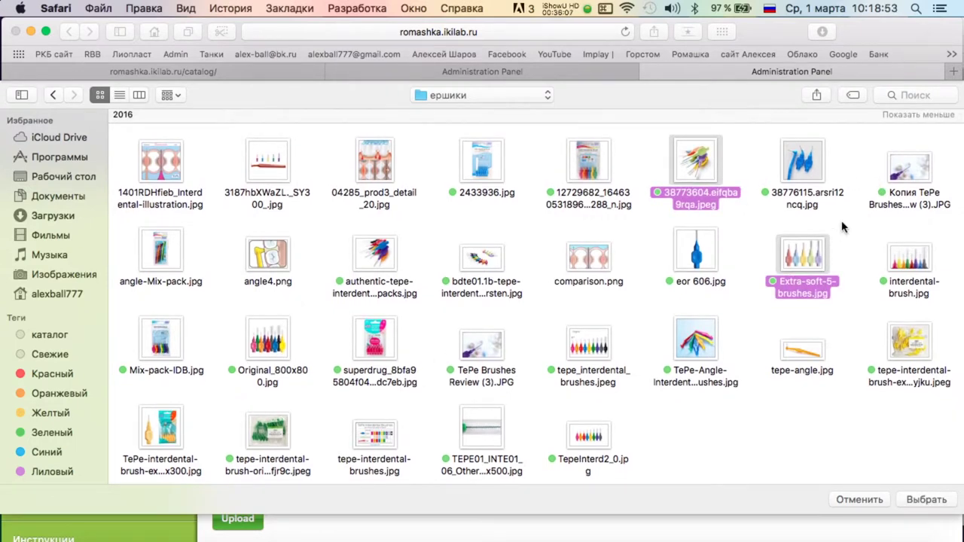
pyautogui.press('Return')
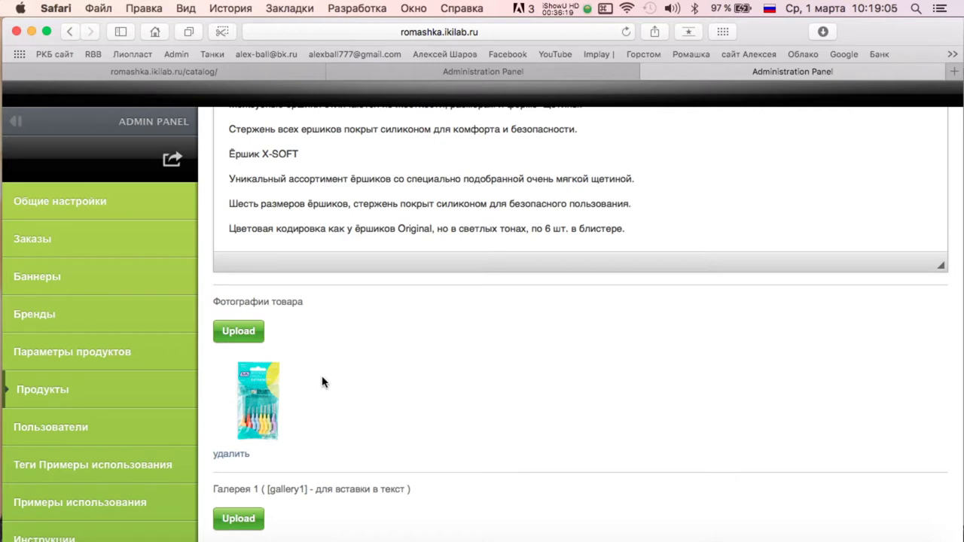
pyautogui.scroll(-5, 448, 358)
pyautogui.scroll(3, 447, 357)
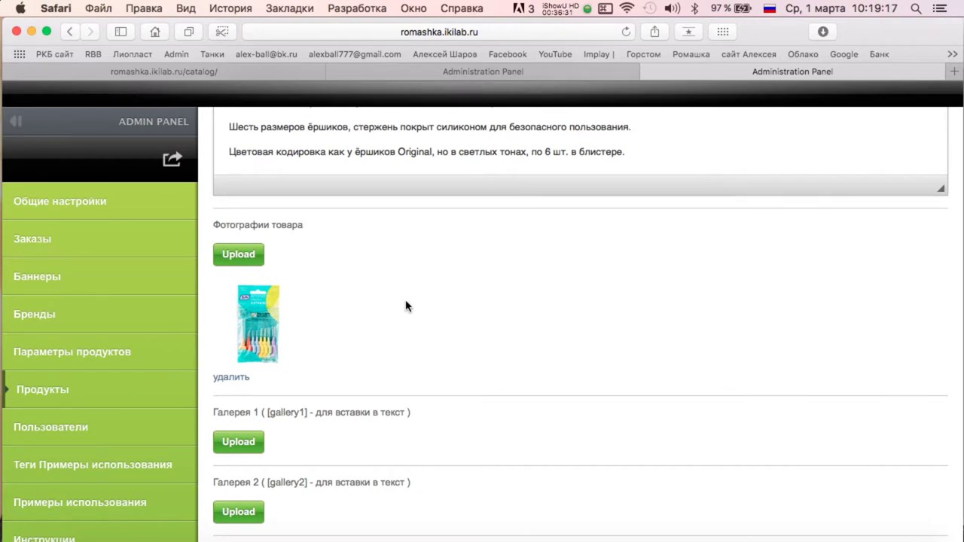
pyautogui.scroll(-1, 444, 335)
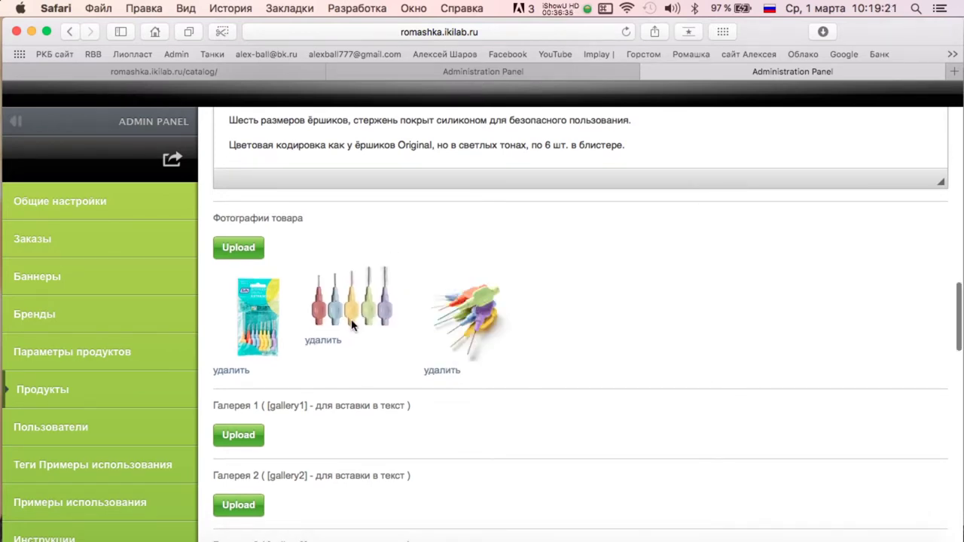
# Set the product's Отображать option to Да and save the product.
pyautogui.scroll(-15, 340, 320)
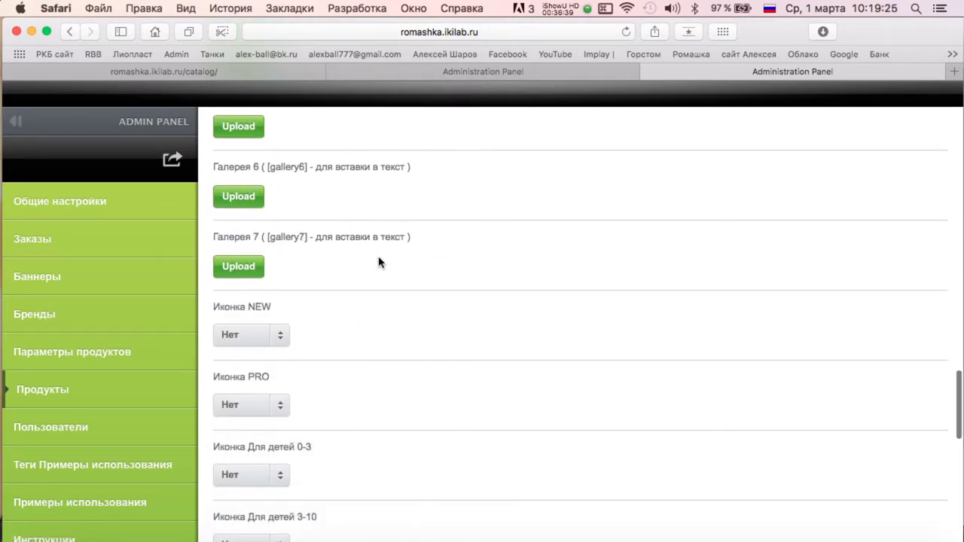
pyautogui.click(271, 436)
pyautogui.click(252, 477)
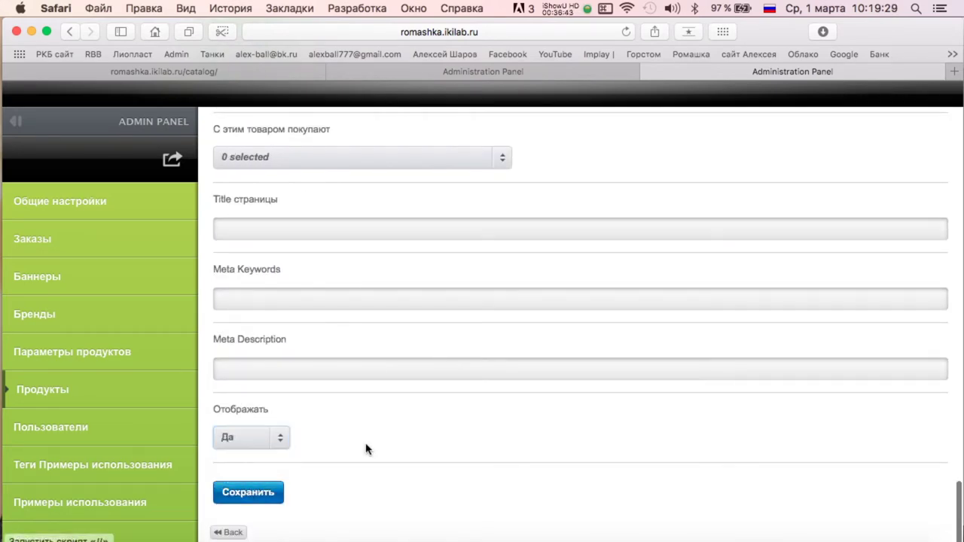
pyautogui.click(247, 491)
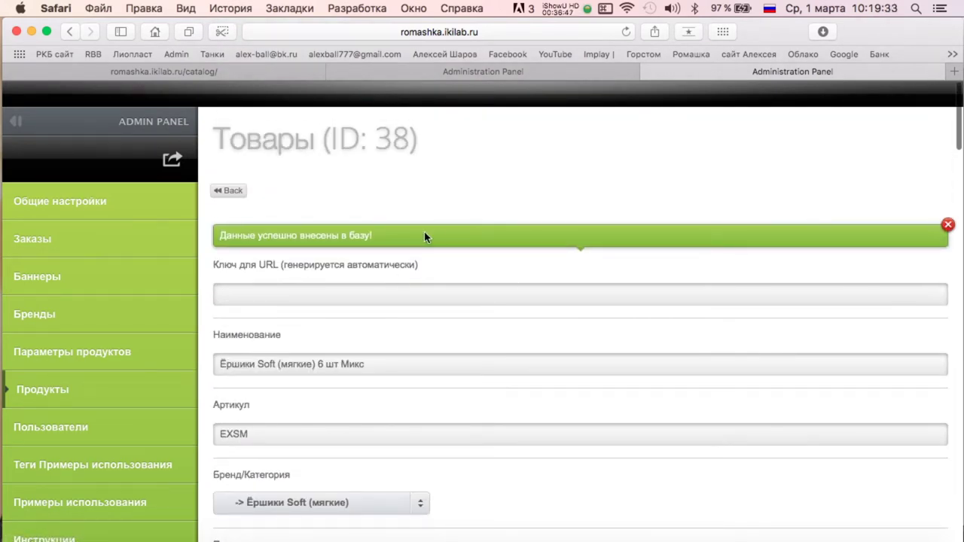
# Return to the product list and copy the green Angle product (EAN608).
pyautogui.click(228, 191)
pyautogui.scroll(-10, 602, 294)
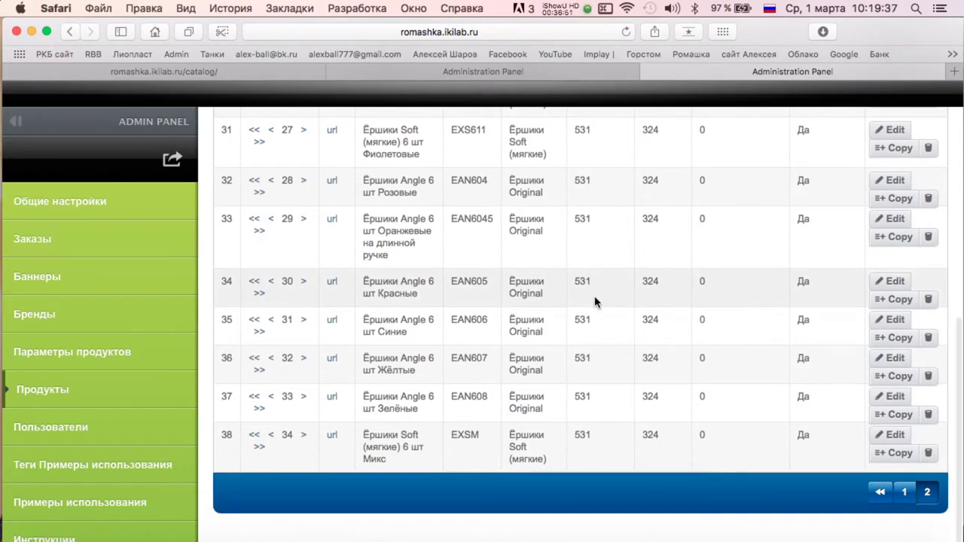
pyautogui.scroll(4, 419, 388)
pyautogui.scroll(-3, 572, 331)
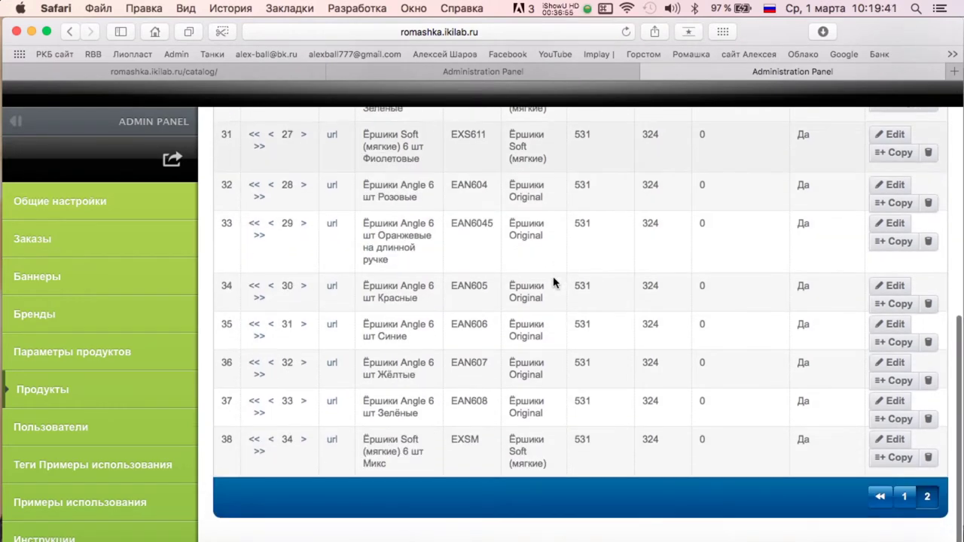
pyautogui.scroll(3, 520, 280)
pyautogui.scroll(-3, 464, 256)
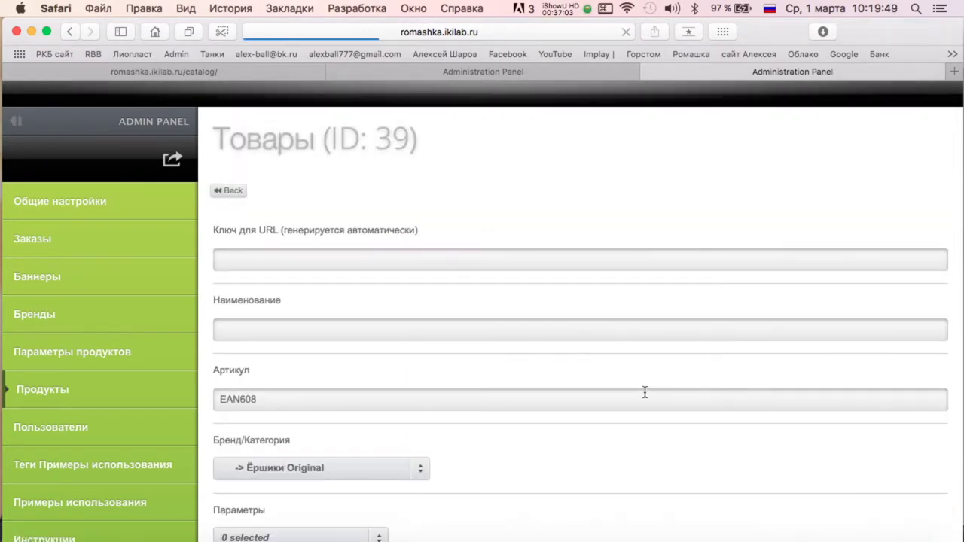
# Change the copied Angle product's article to EANM.
pyautogui.click(281, 397)
pyautogui.press('BackSpace')
pyautogui.press('BackSpace')
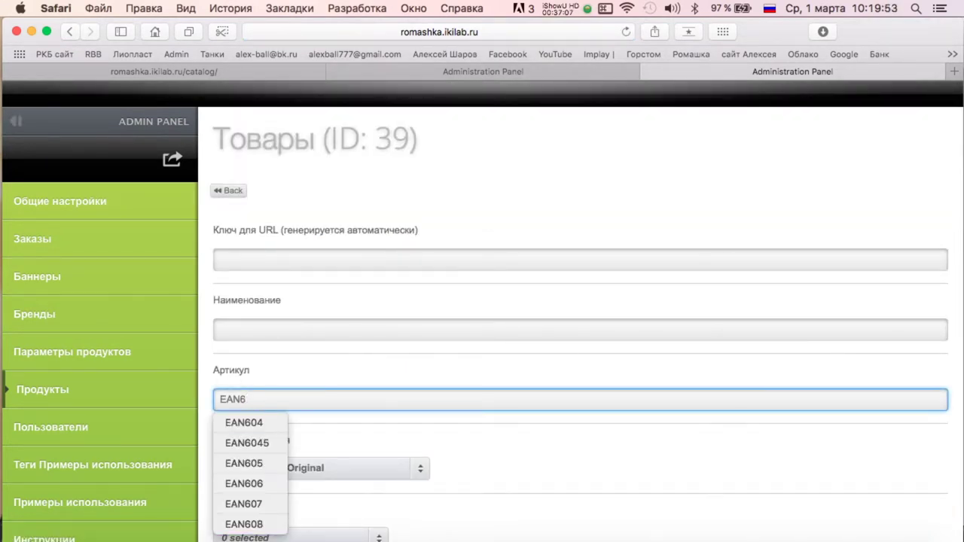
pyautogui.press('BackSpace')
pyautogui.write('ь')
pyautogui.press('BackSpace')
pyautogui.write('ь')
pyautogui.press('BackSpace')
pyautogui.write('M')
# Change the colour word in the short catalogue description to "Микс" and append "от розового до зелёного" at its end.
pyautogui.scroll(-5, 357, 346)
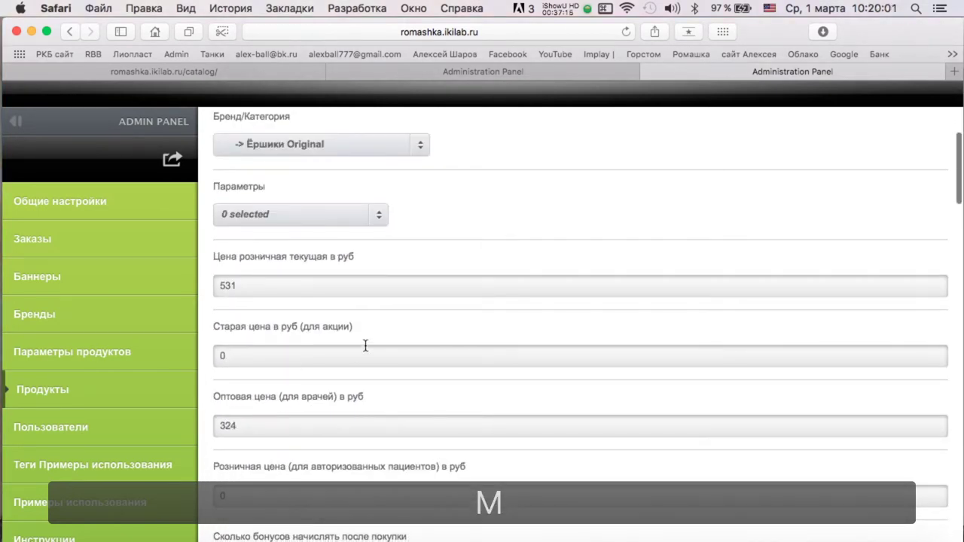
pyautogui.scroll(-5, 356, 347)
pyautogui.doubleClick(398, 320)
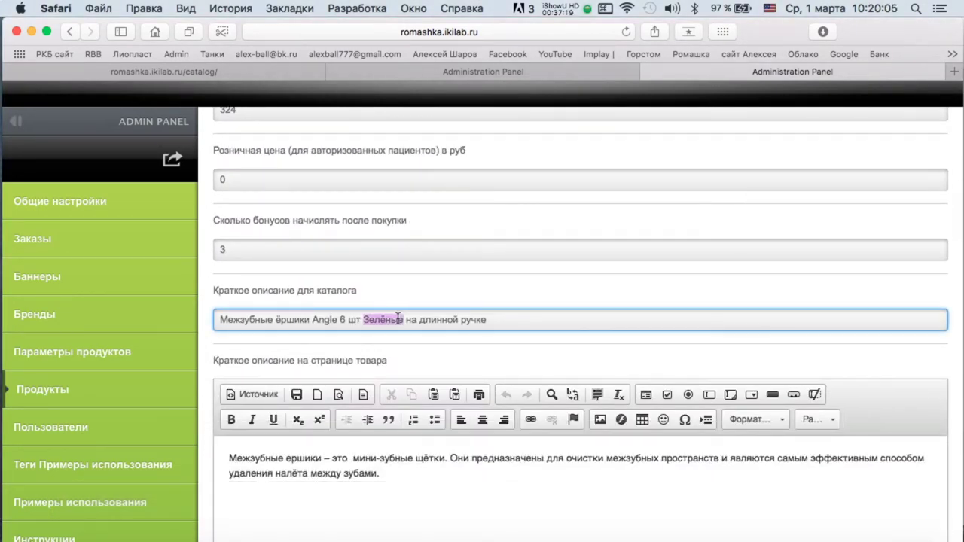
pyautogui.press('super+space')
pyautogui.write('Микс')
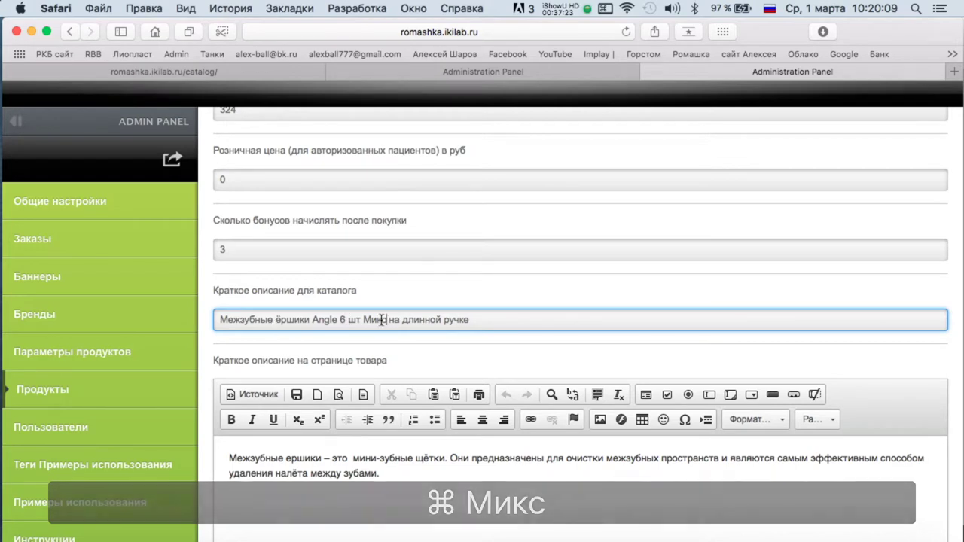
pyautogui.click(487, 323)
pyautogui.write('от розового до зе')
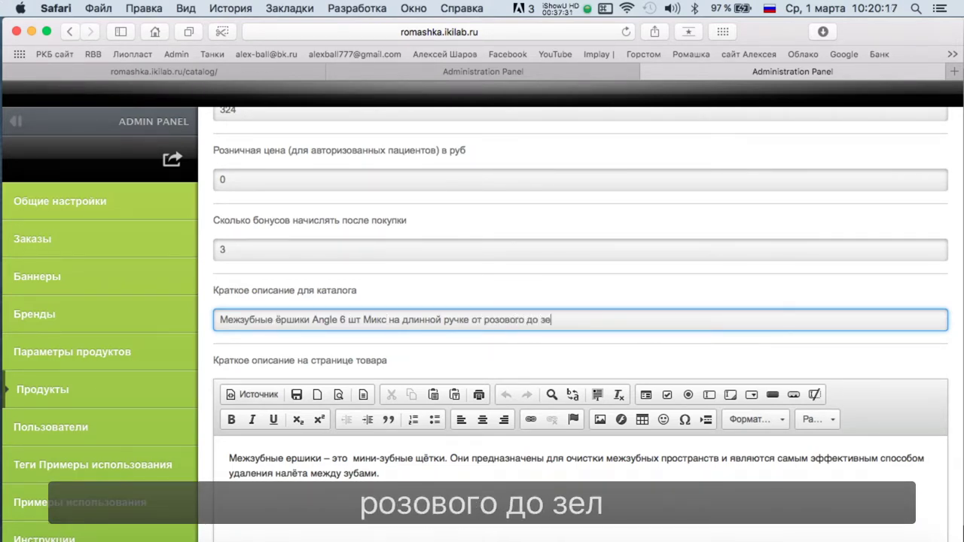
pyautogui.write('лёного')
pyautogui.press('Return')
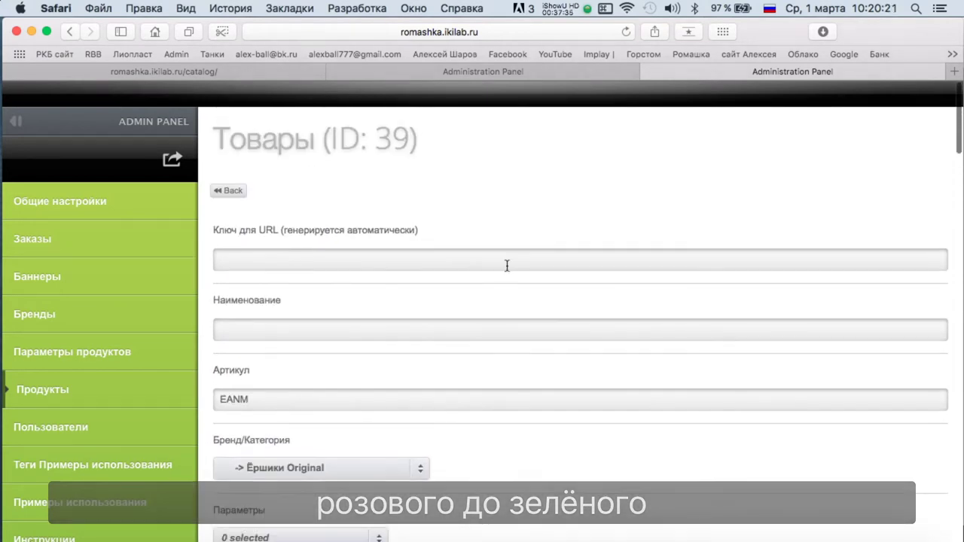
# Fill in the product name as "Ёршики Angle 6 шт Микс", reusing the wording of the short catalogue description.
pyautogui.moveTo(276, 289); pyautogui.dragTo(386, 288)
pyautogui.rightClick(384, 289)
pyautogui.click(276, 291)
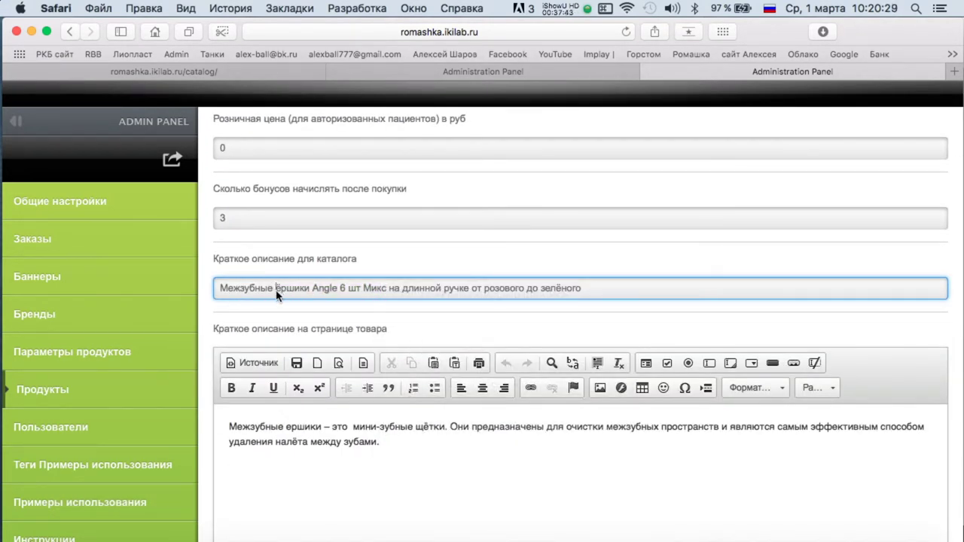
pyautogui.moveTo(277, 288); pyautogui.dragTo(387, 289)
pyautogui.press('super+c')
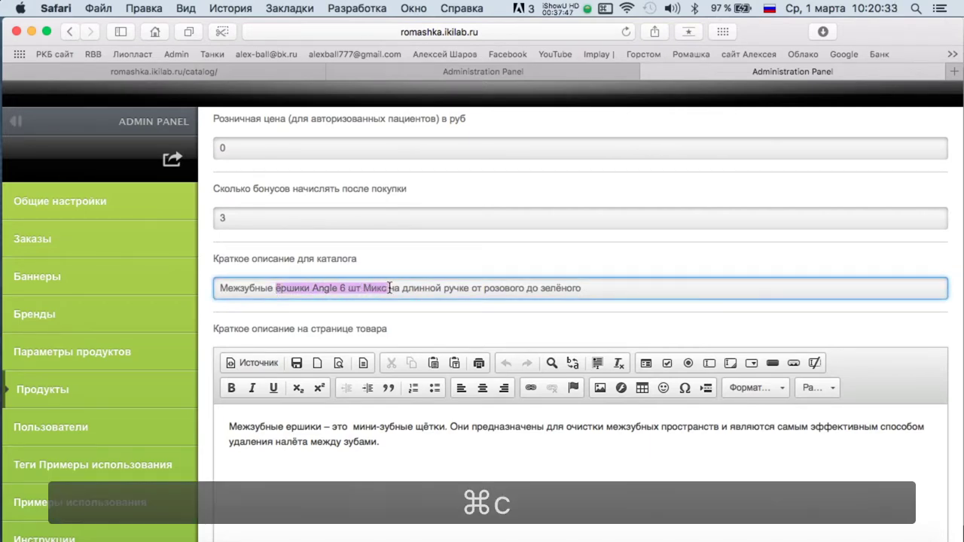
pyautogui.scroll(10, 389, 288)
pyautogui.click(315, 317)
pyautogui.press('super+v')
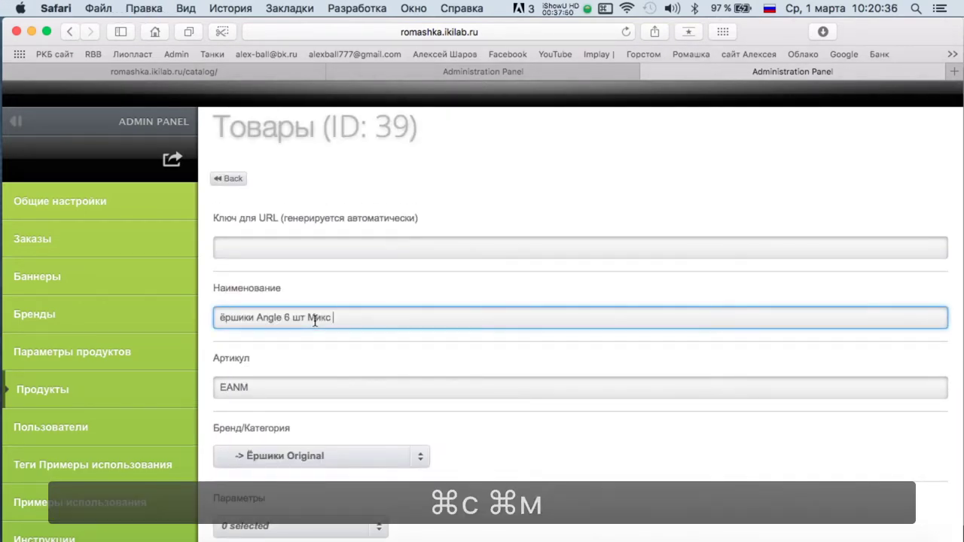
pyautogui.click(224, 319)
pyautogui.press('BackSpace')
pyautogui.write('Ё')
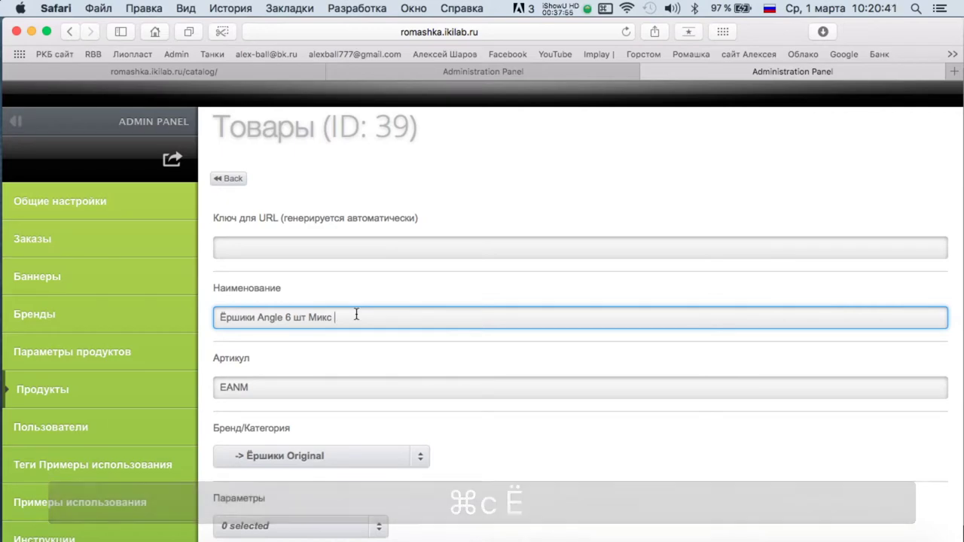
# Upload the eight multicolour Angle photos from the Загрузки folder as product photos, including Angled_800x800.jpg, angle3.png, s-l225.jpg and the mix pack.
pyautogui.scroll(-15, 391, 348)
pyautogui.scroll(-15, 369, 301)
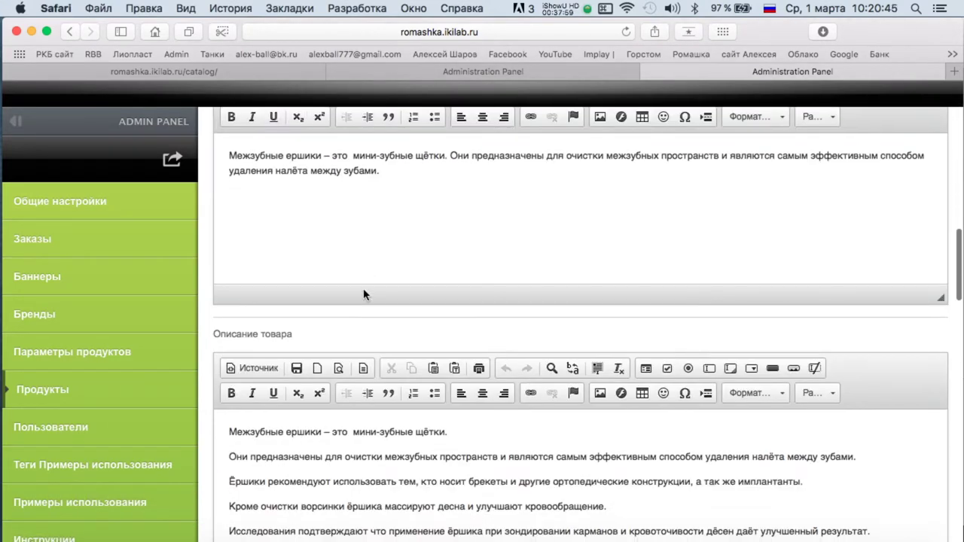
pyautogui.click(237, 194)
pyautogui.scroll(2, 588, 309)
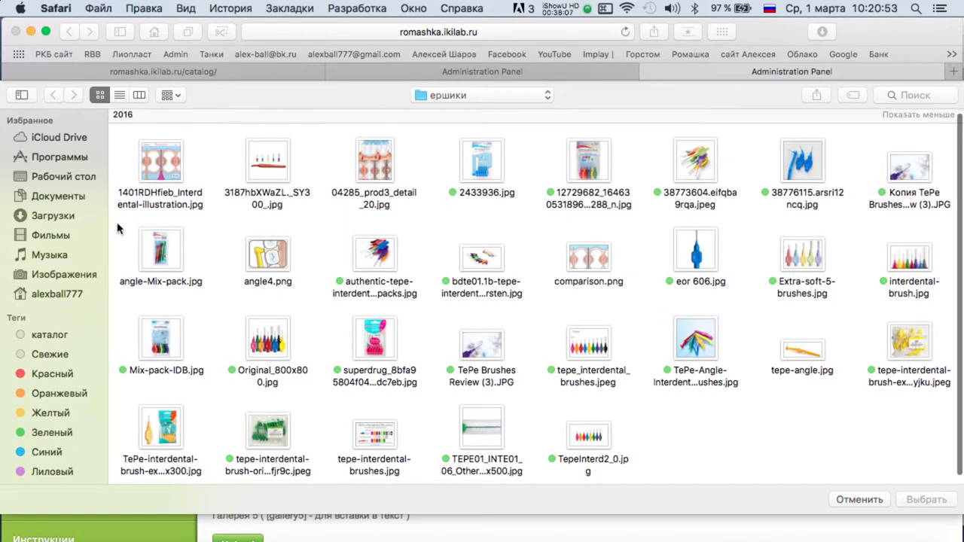
pyautogui.click(68, 217)
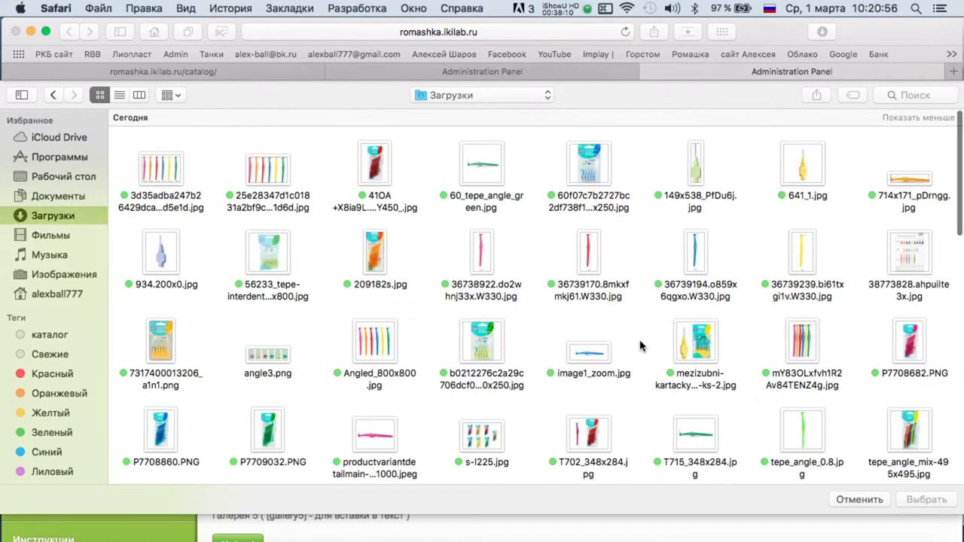
pyautogui.click(147, 177)
pyautogui.keyDown('super'); pyautogui.click(249, 179); pyautogui.keyUp('super')
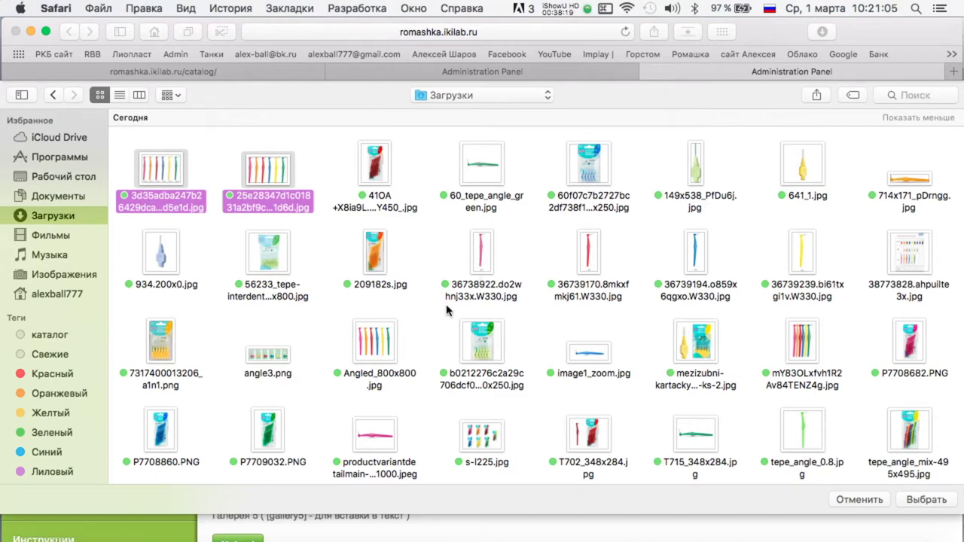
pyautogui.keyDown('super'); pyautogui.click(906, 416); pyautogui.keyUp('super')
pyautogui.scroll(-5, 211, 294)
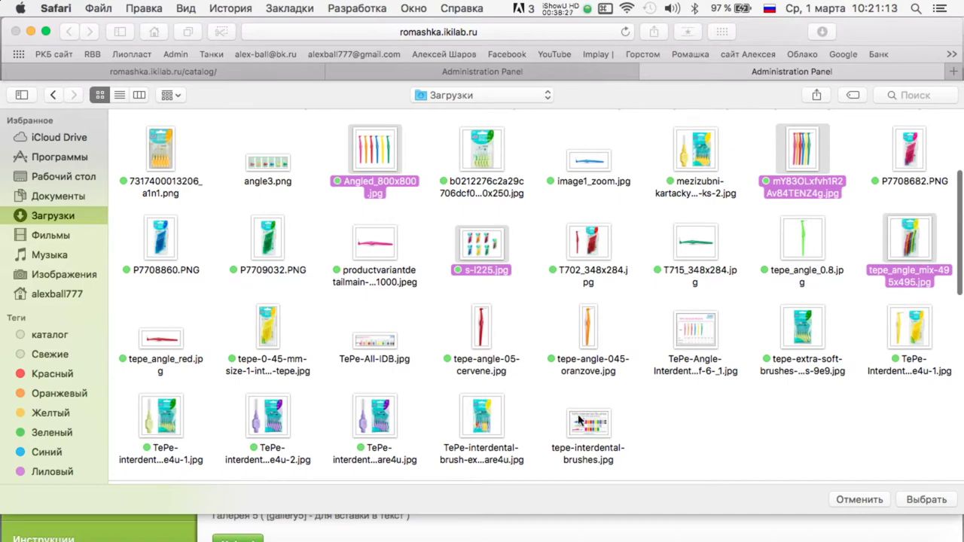
pyautogui.scroll(3, 321, 305)
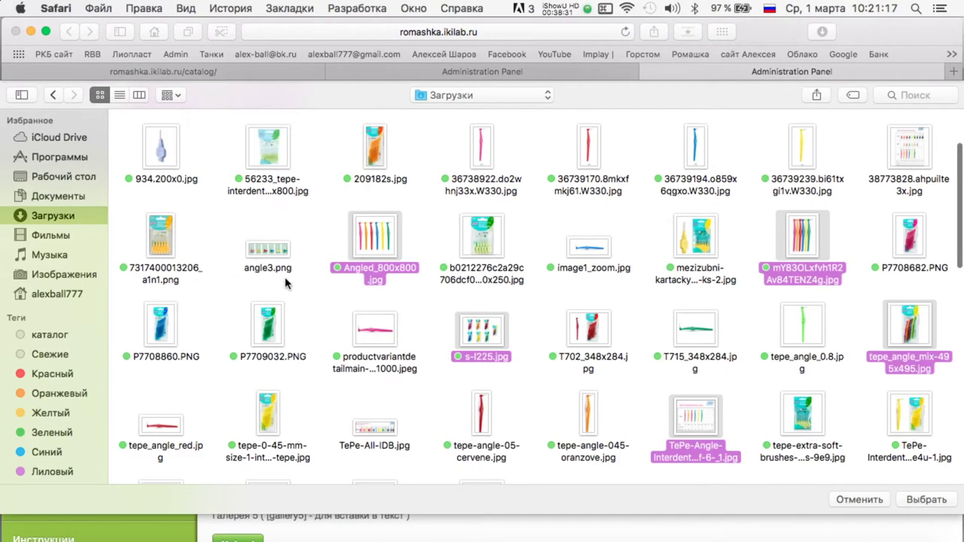
pyautogui.press('Return')
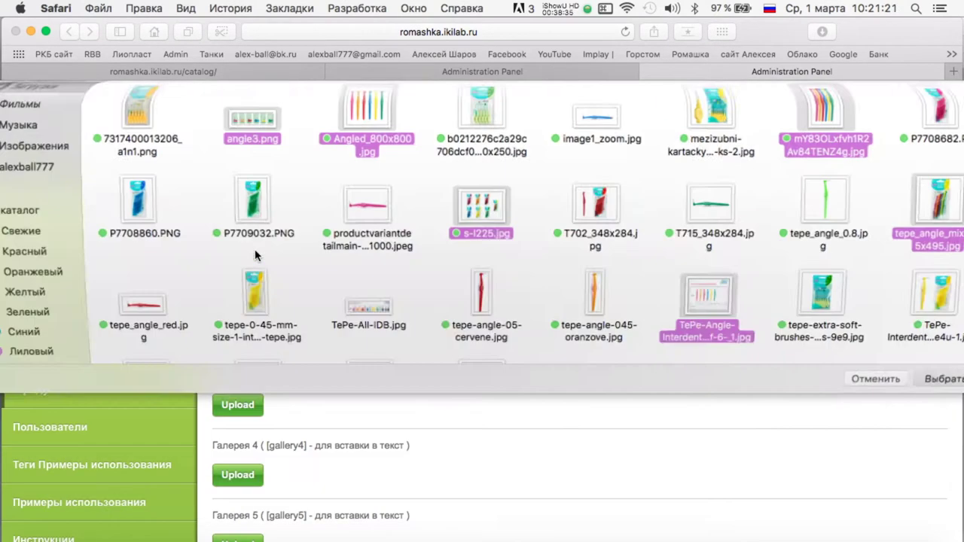
# Delete the uploaded photo showing the collage of seven Angle packs from the product photos.
pyautogui.scroll(10, 672, 354)
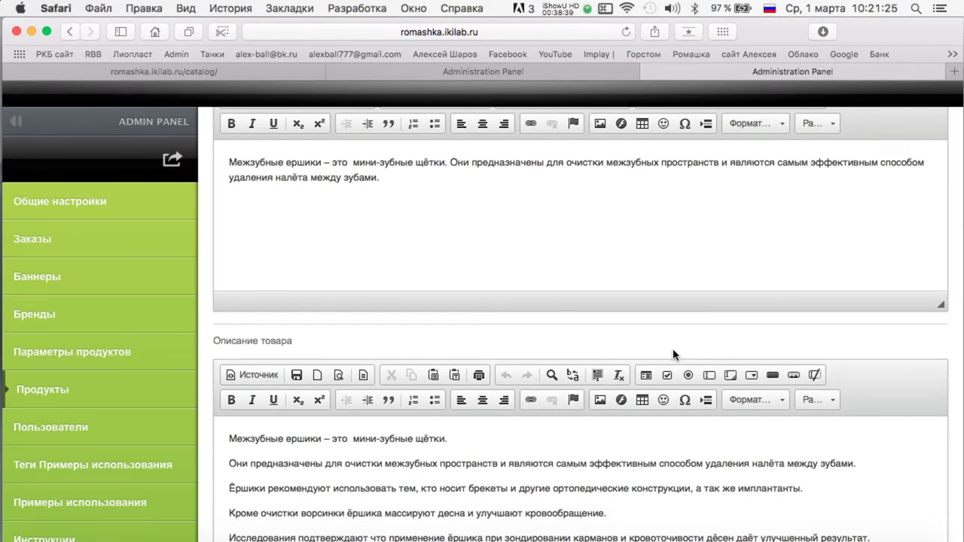
pyautogui.scroll(5, 673, 354)
pyautogui.scroll(-15, 673, 324)
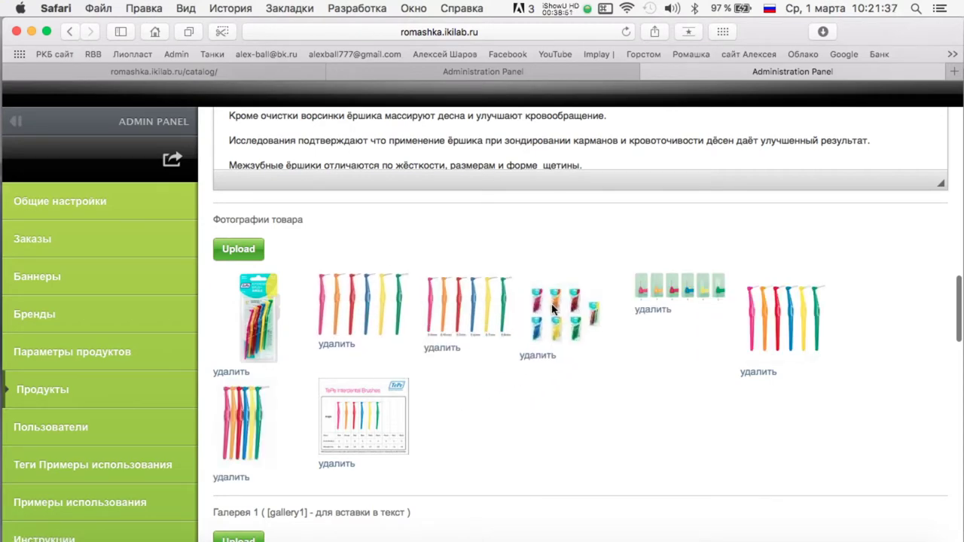
pyautogui.click(548, 346)
pyautogui.press('Return')
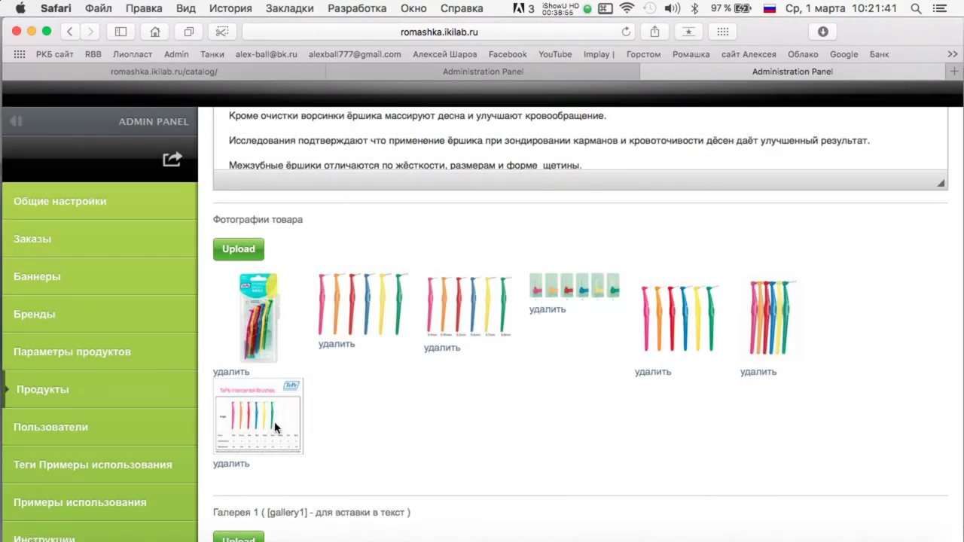
# Set the Angle mix product's display option to "Да", save it, check its short catalogue description and return to the product list.
pyautogui.scroll(-15, 340, 391)
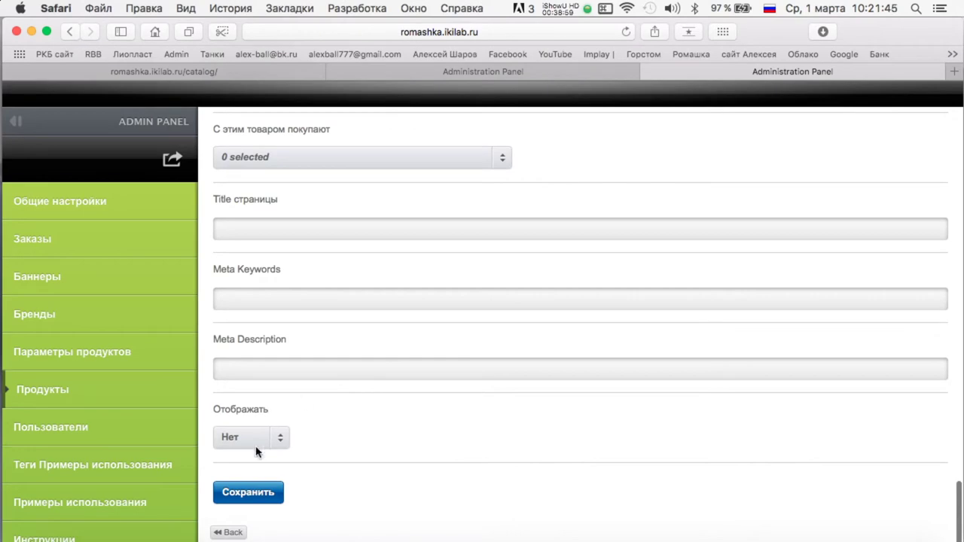
pyautogui.click(254, 485)
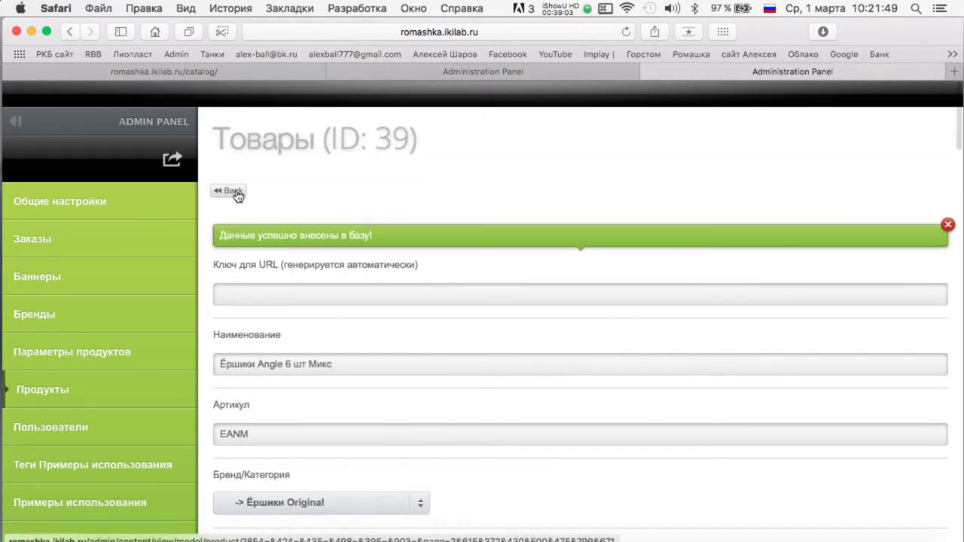
pyautogui.scroll(-10, 273, 223)
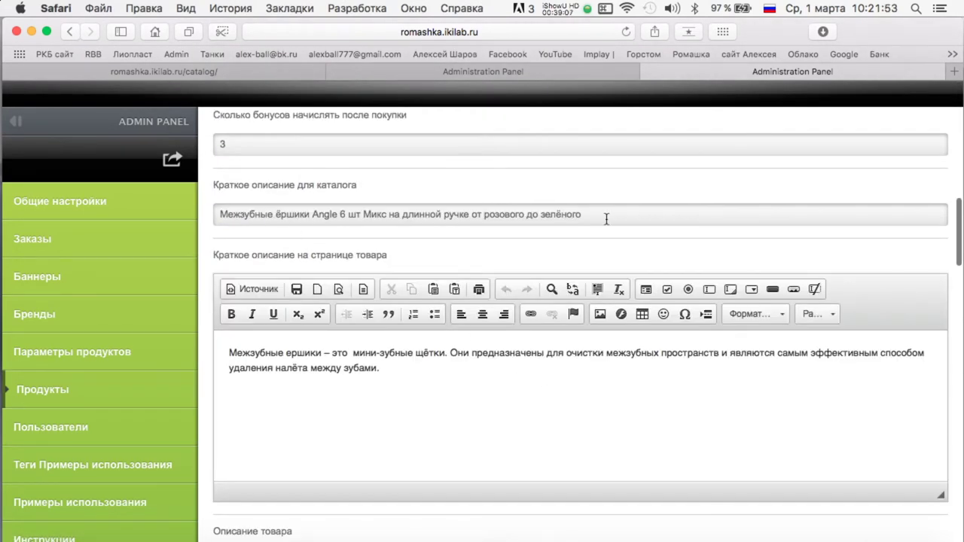
pyautogui.scroll(10, 606, 218)
pyautogui.click(238, 192)
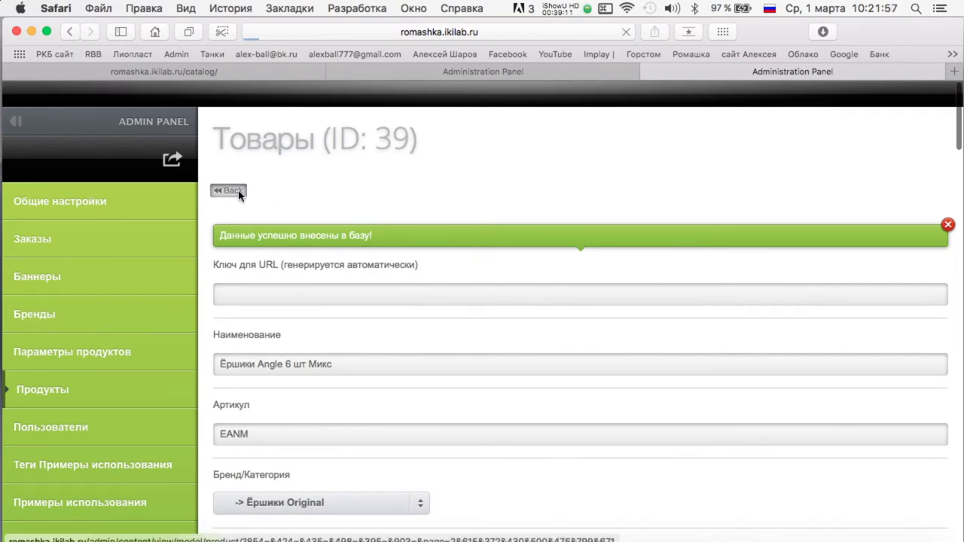
# Review both pages of the refreshed product list to check the Original, Soft and Angle brush entries.
pyautogui.scroll(-10, 684, 314)
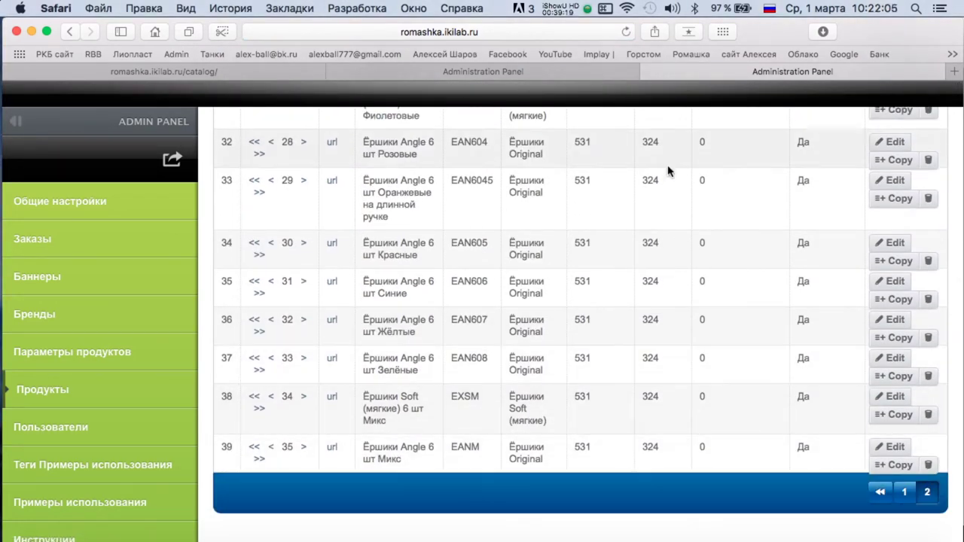
pyautogui.click(526, 77)
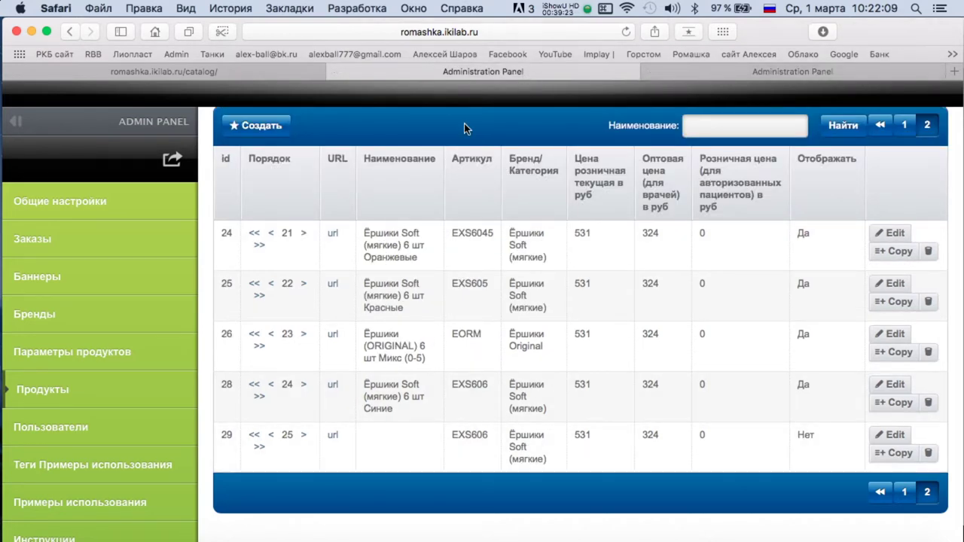
pyautogui.scroll(-5, 574, 229)
pyautogui.scroll(5, 779, 360)
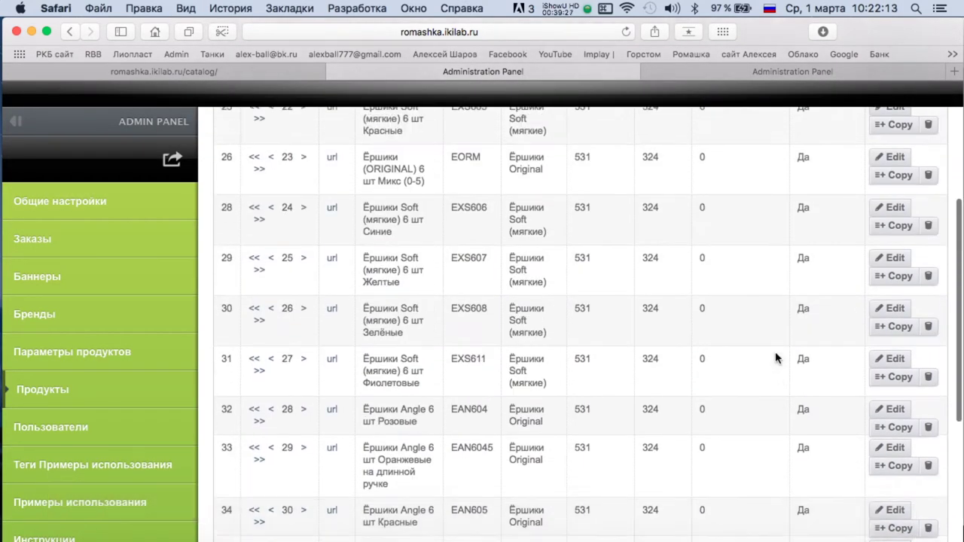
pyautogui.scroll(-5, 779, 359)
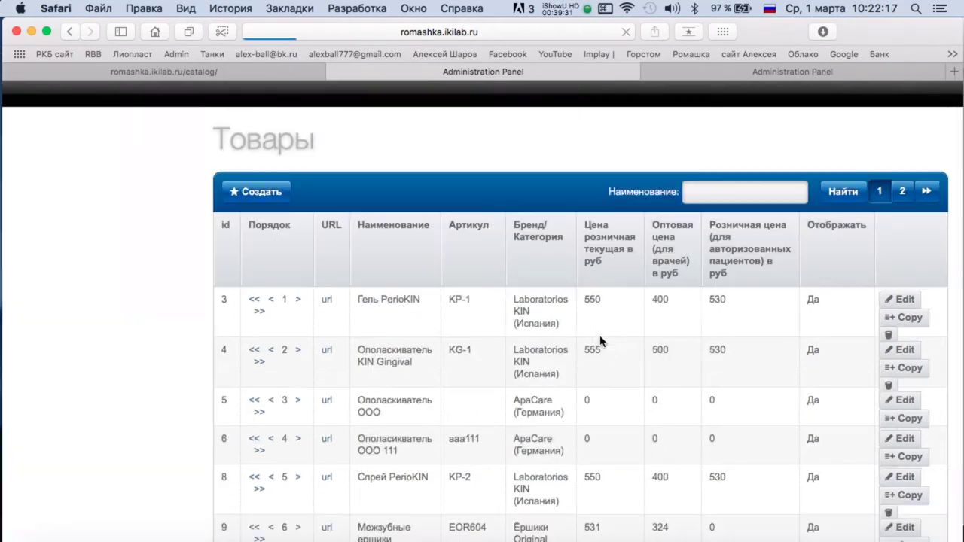
pyautogui.scroll(-10, 600, 339)
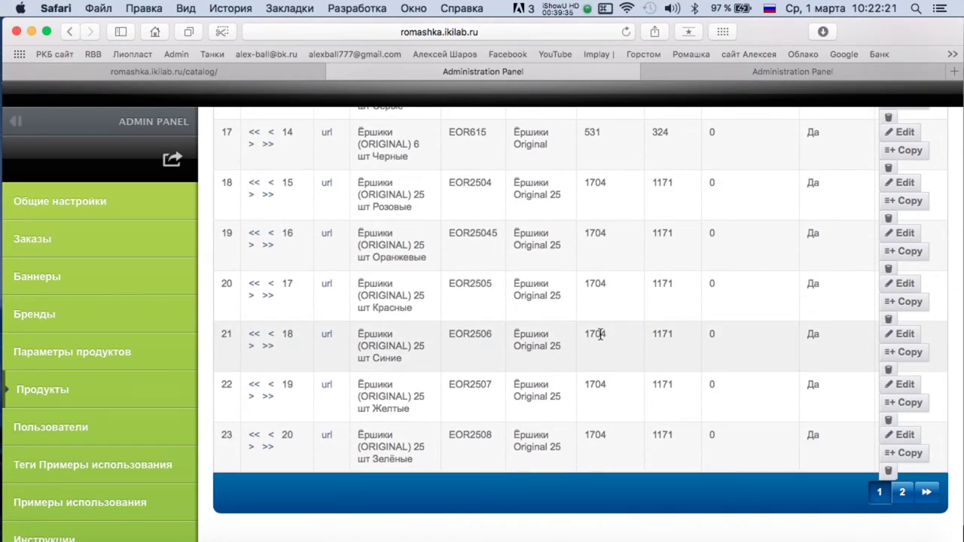
pyautogui.click(564, 7)
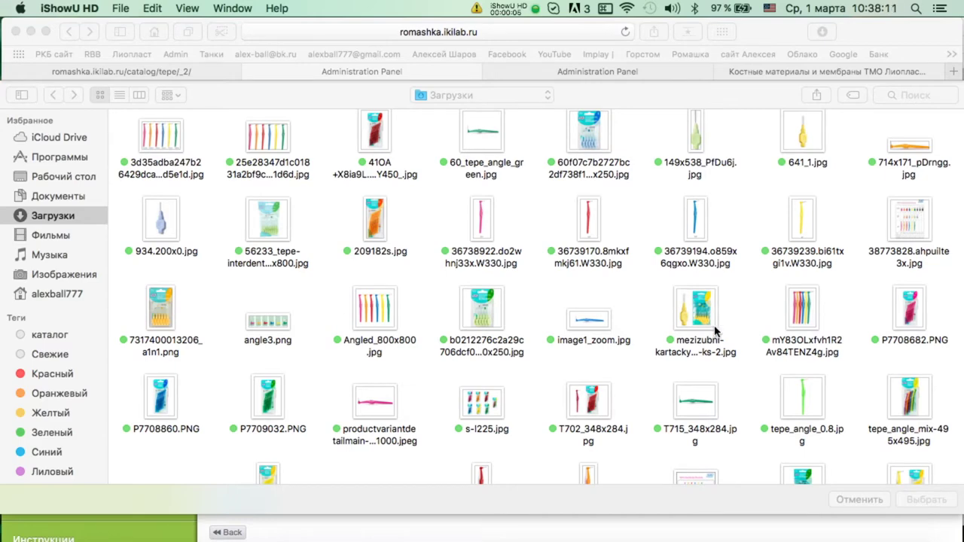
# Upload mY83OLxfvh1R2Av84TENZ4g.jpg as the main photo of the Ёршики Angle brand category, set its display option to "Да" and save it.
pyautogui.doubleClick(802, 316)
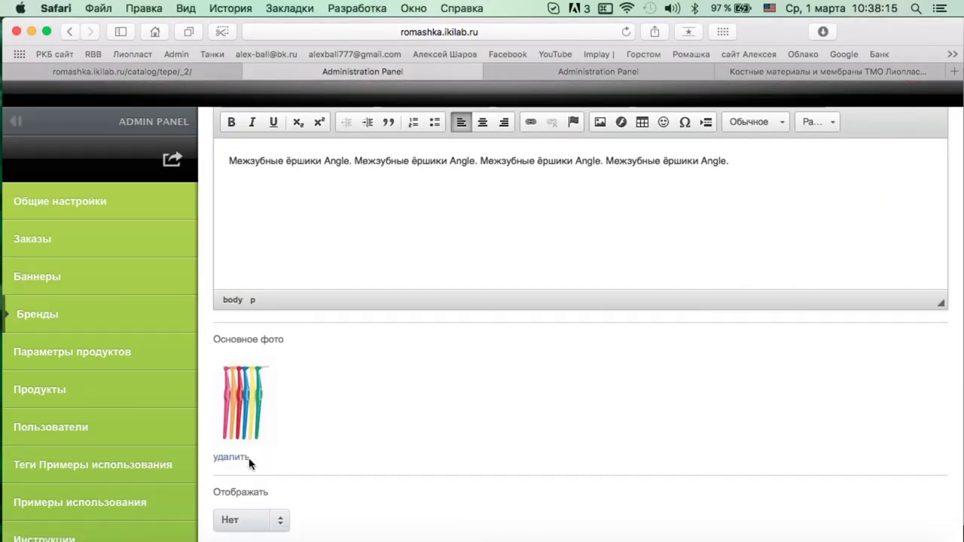
pyautogui.scroll(-2, 256, 467)
pyautogui.click(257, 441)
pyautogui.click(249, 492)
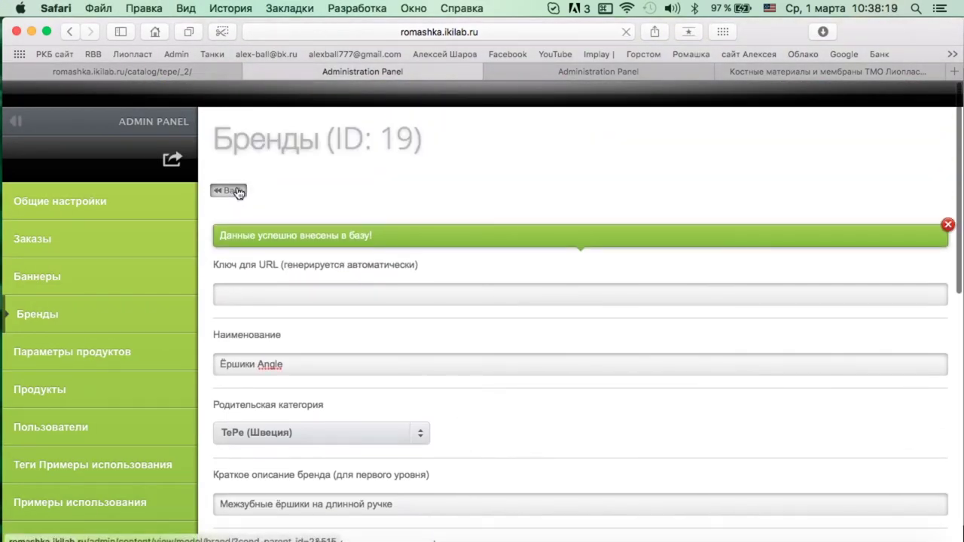
# Return to the TePe (Швеция) category list and move Ёршики Angle up to position 5, directly above Ёршики Soft (мягкие).
pyautogui.scroll(-6, 407, 302)
pyautogui.scroll(-8, 386, 336)
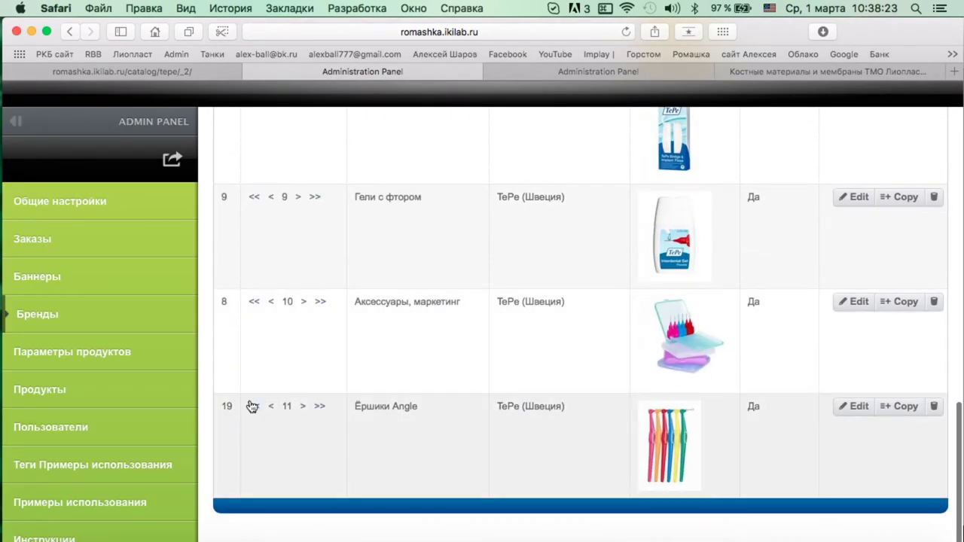
pyautogui.click(271, 407)
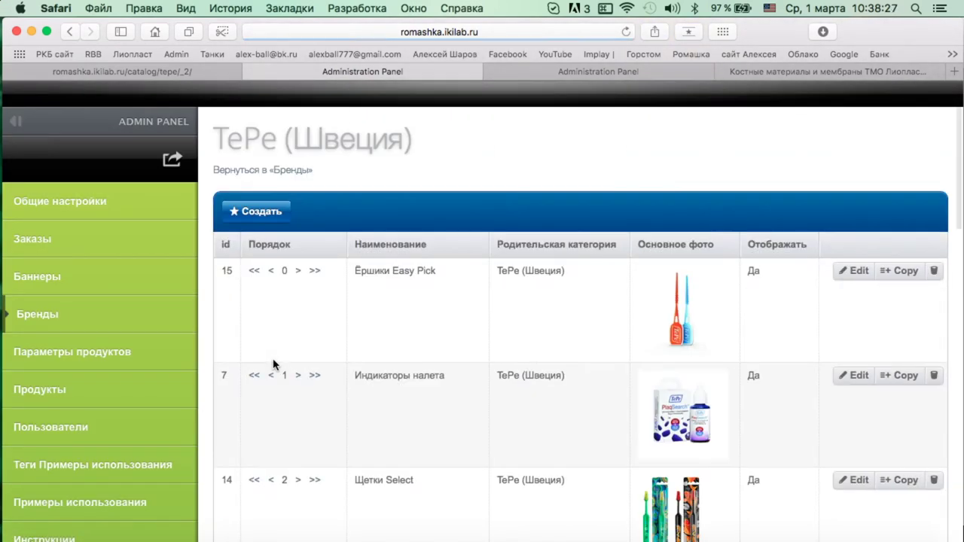
pyautogui.scroll(-15, 274, 363)
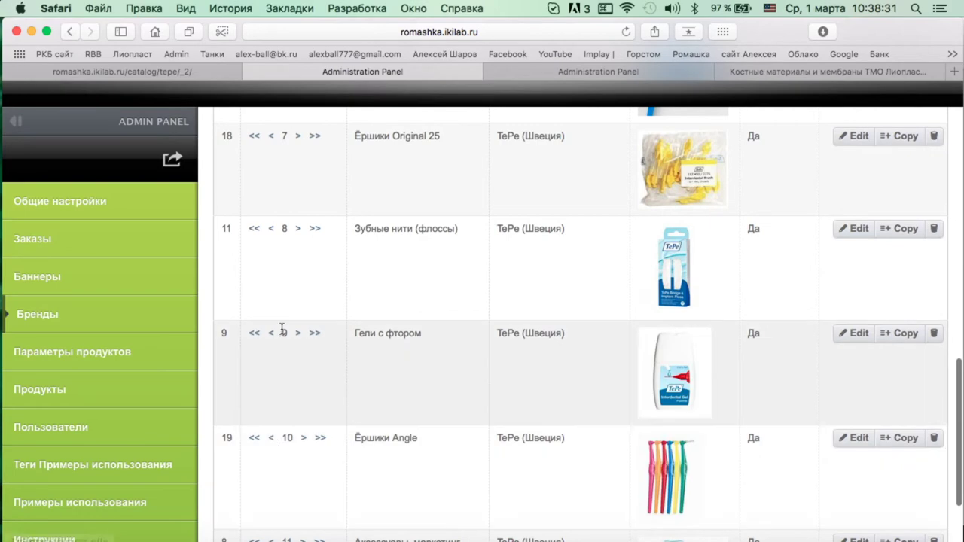
pyautogui.click(280, 328)
pyautogui.scroll(-8, 279, 334)
pyautogui.scroll(-5, 279, 333)
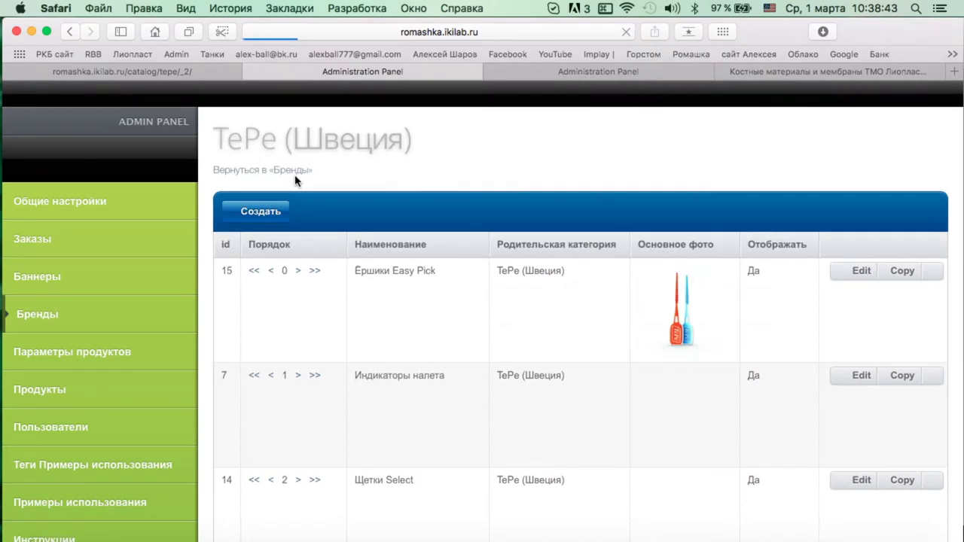
pyautogui.scroll(-10, 296, 188)
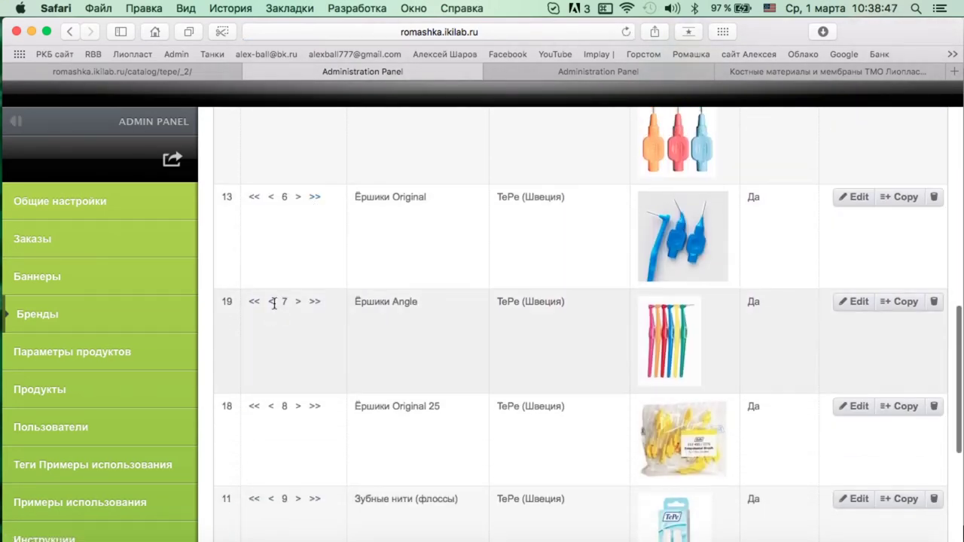
pyautogui.scroll(-10, 346, 301)
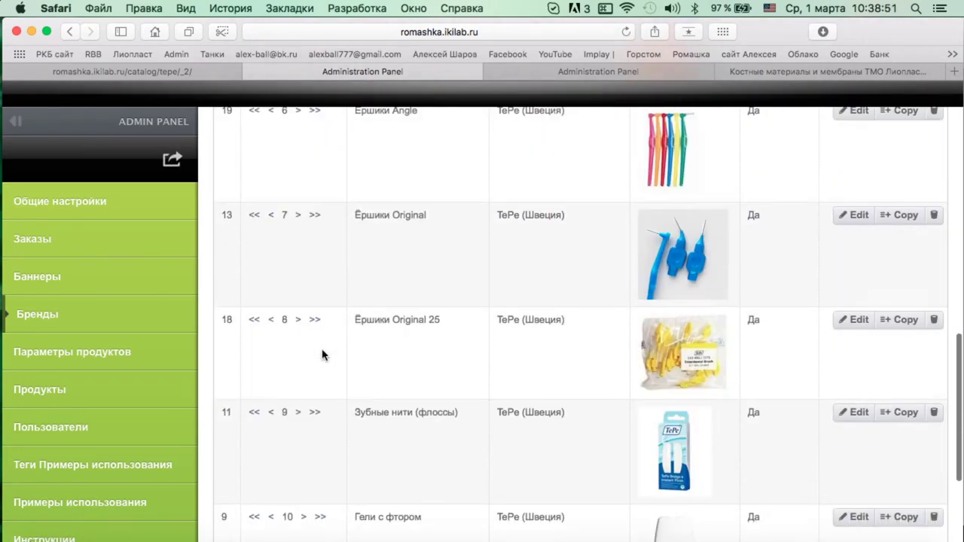
pyautogui.scroll(4, 316, 350)
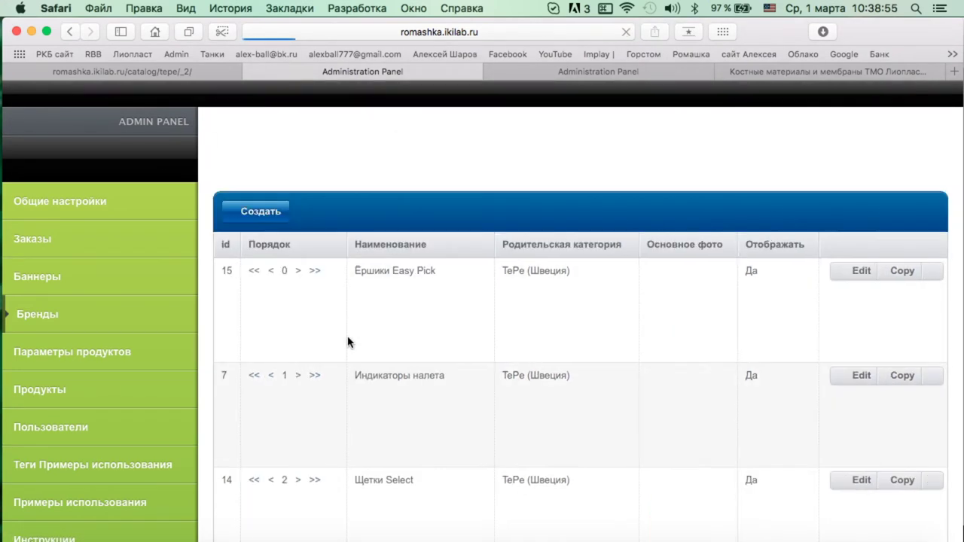
pyautogui.scroll(-10, 460, 387)
pyautogui.scroll(-15, 461, 387)
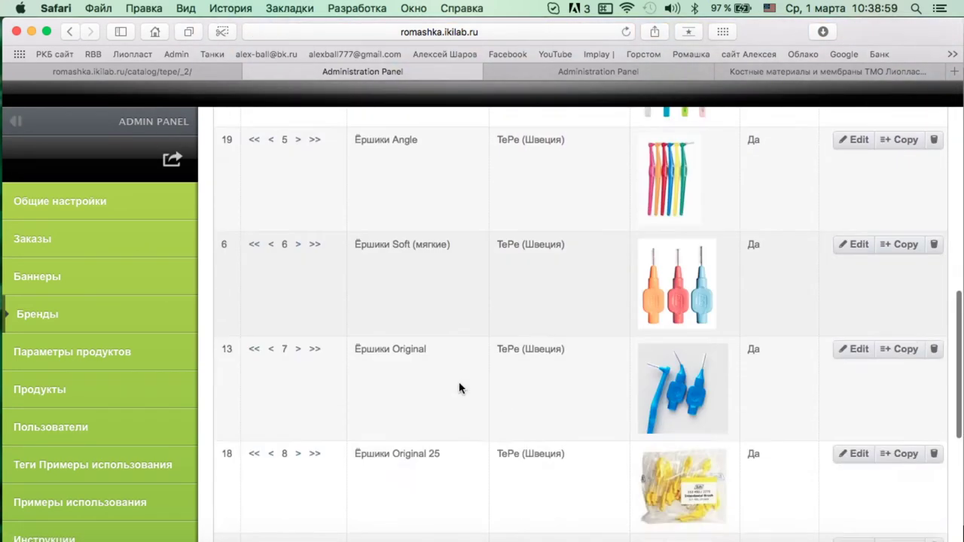
# Reload the shop's TePe catalogue page and open the Ёршики Angle category to check its contents.
pyautogui.click(207, 72)
pyautogui.press('super+r')
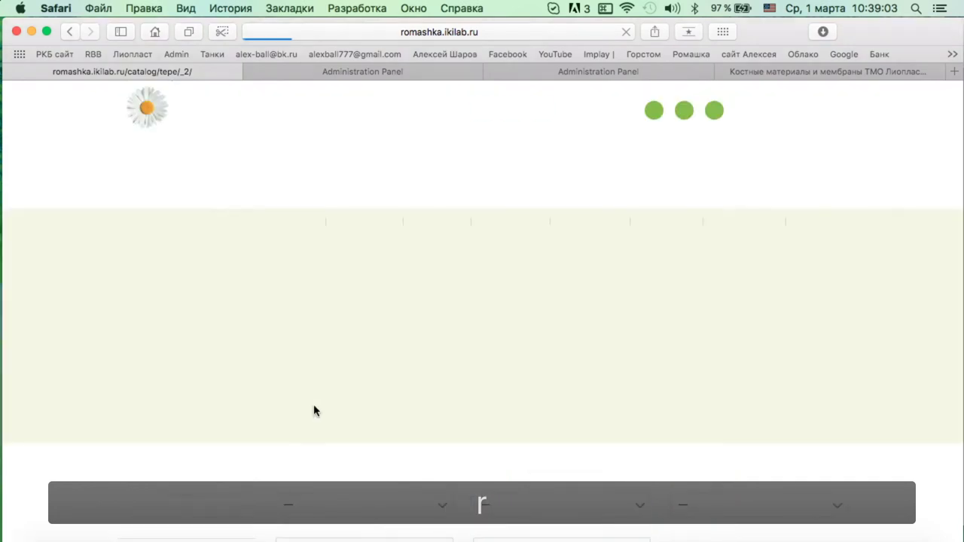
pyautogui.click(173, 293)
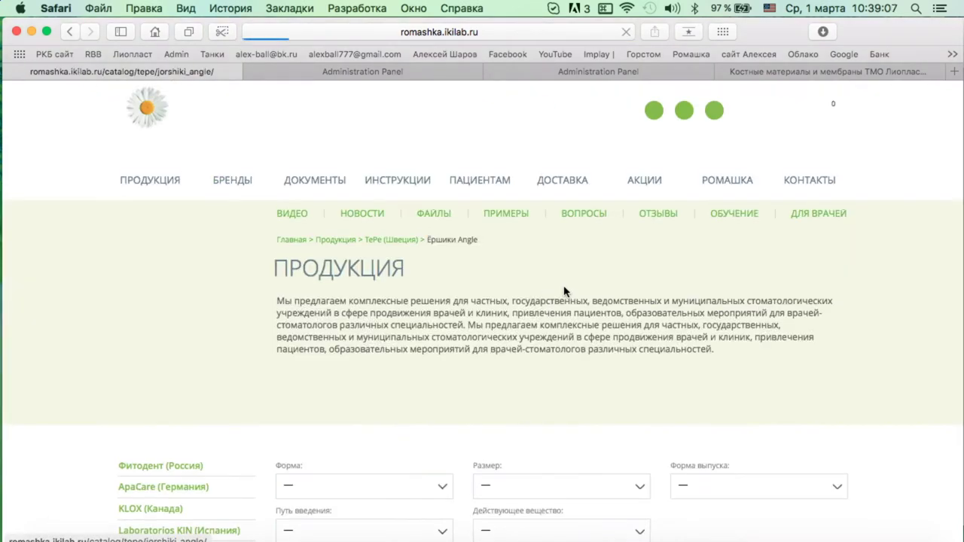
pyautogui.scroll(-5, 544, 280)
pyautogui.scroll(5, 695, 233)
# Assign the product Ёршики Angle 6 шт Розовые (EAN604) to the Ёршики Angle category, save it and return to the product list.
pyautogui.click(441, 71)
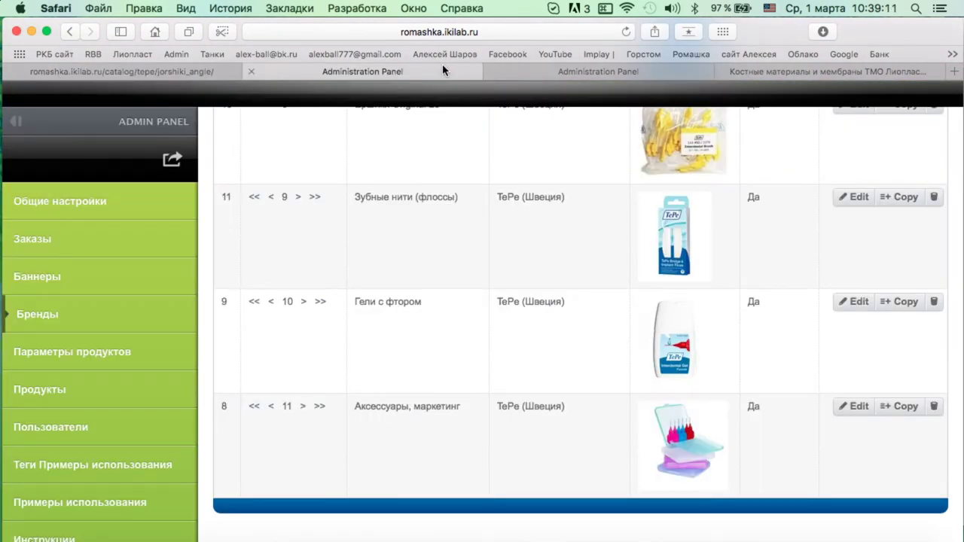
pyautogui.scroll(15, 646, 260)
pyautogui.scroll(-4, 646, 262)
pyautogui.click(557, 72)
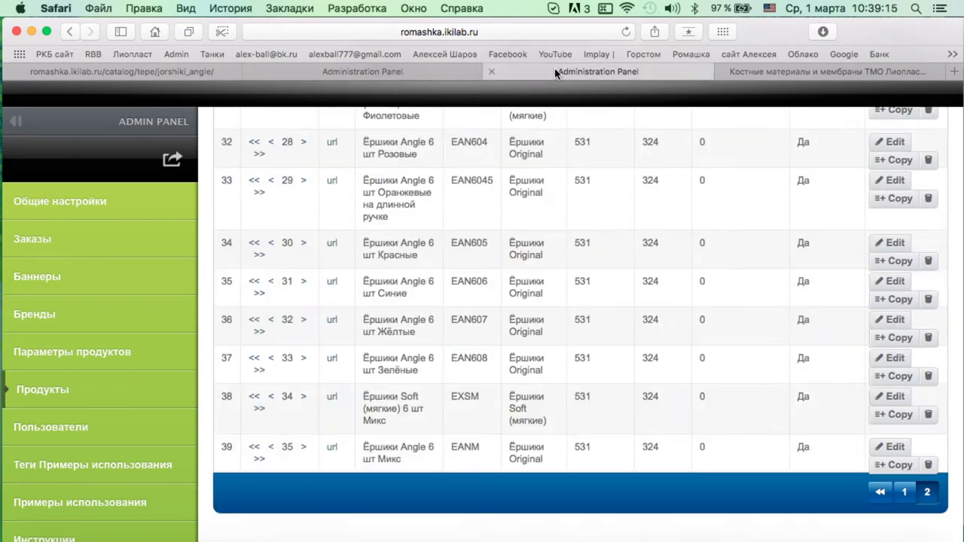
pyautogui.scroll(3, 753, 401)
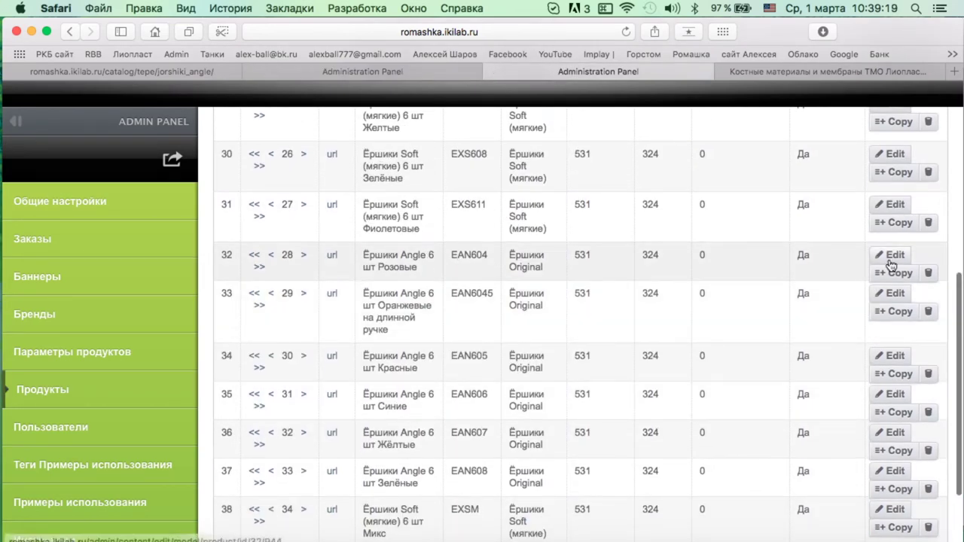
pyautogui.scroll(-5, 499, 264)
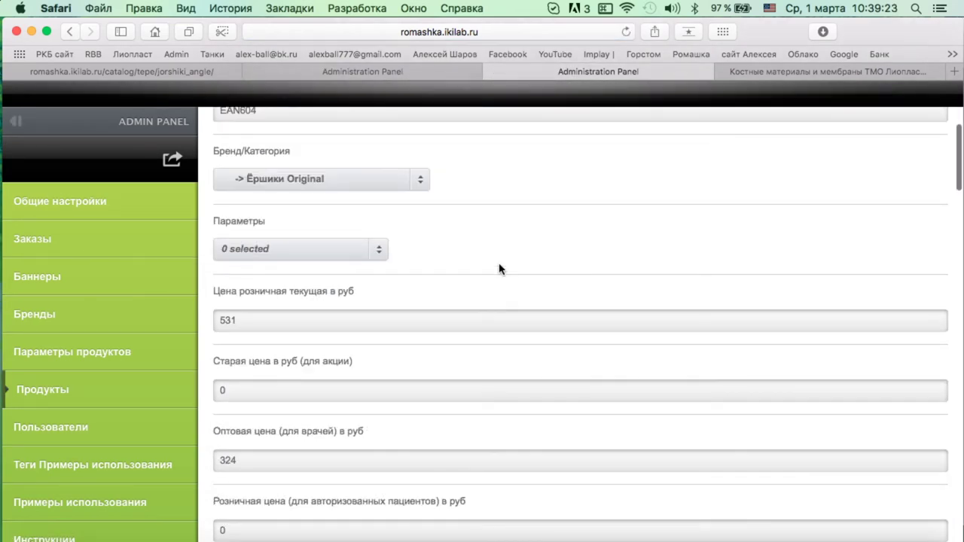
pyautogui.scroll(-20, 321, 382)
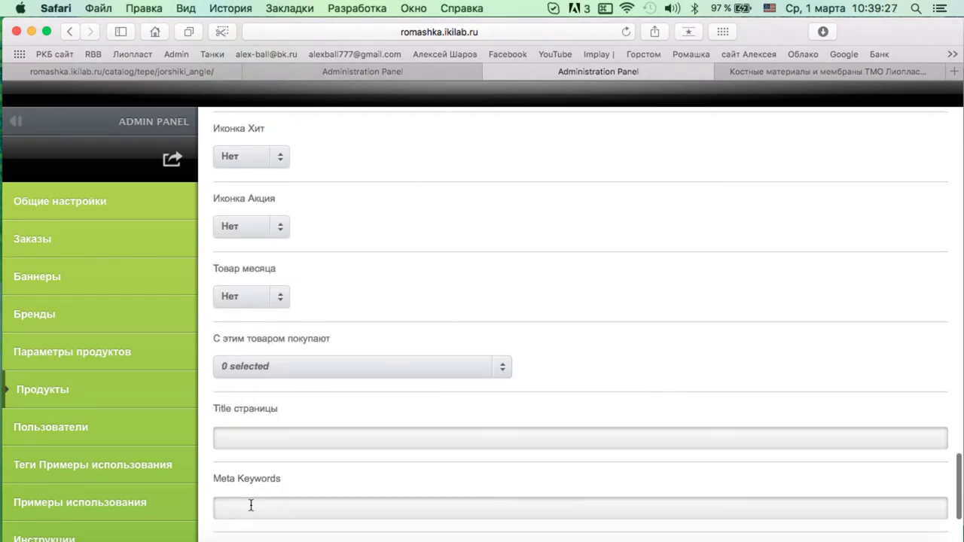
pyautogui.scroll(20, 248, 490)
pyautogui.press('Return')
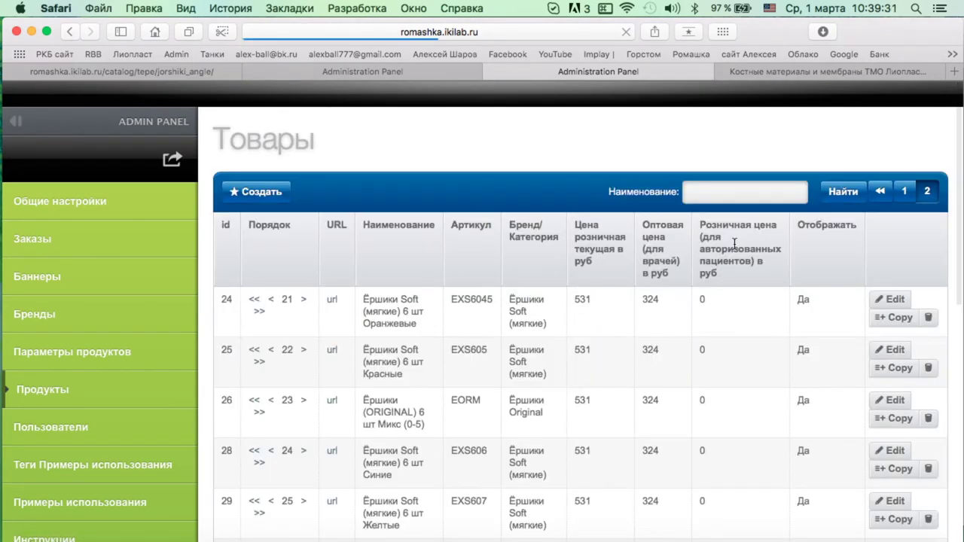
# Assign Ёршики Angle 6 шт Оранжевые на длинной ручке (EAN6045) to the Ёршики Angle category, save it and return to the product list.
pyautogui.scroll(-10, 677, 339)
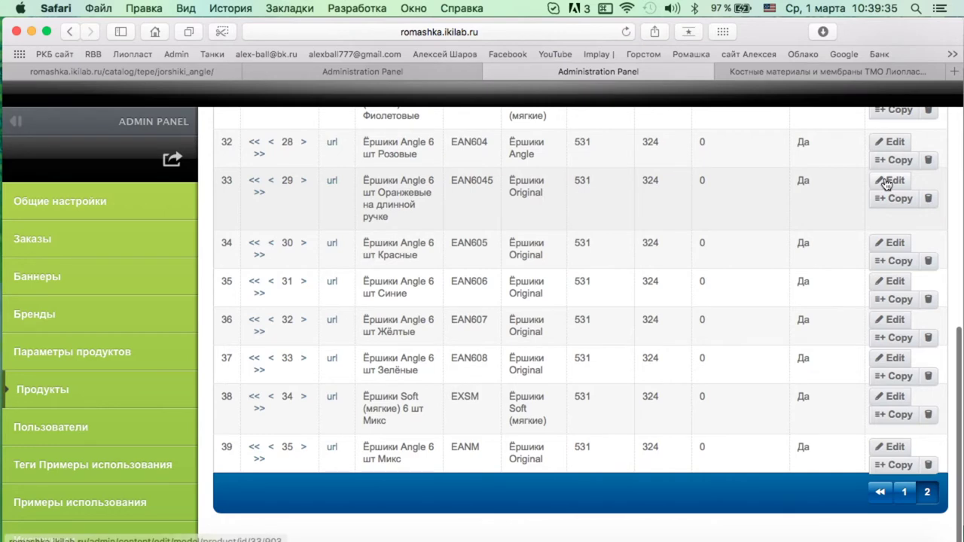
pyautogui.scroll(-8, 392, 294)
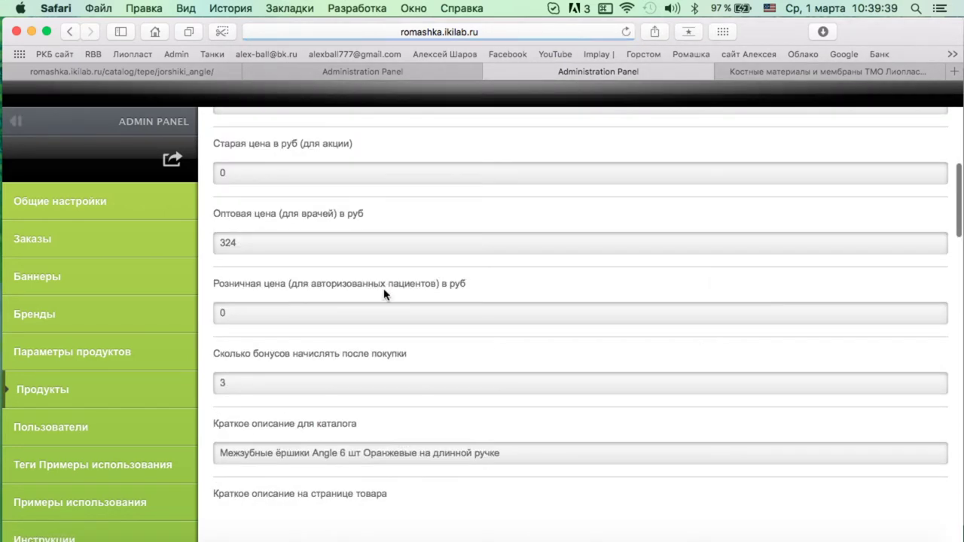
pyautogui.scroll(5, 387, 294)
pyautogui.click(308, 173)
pyautogui.click(308, 359)
pyautogui.scroll(-15, 550, 360)
pyautogui.scroll(5, 571, 294)
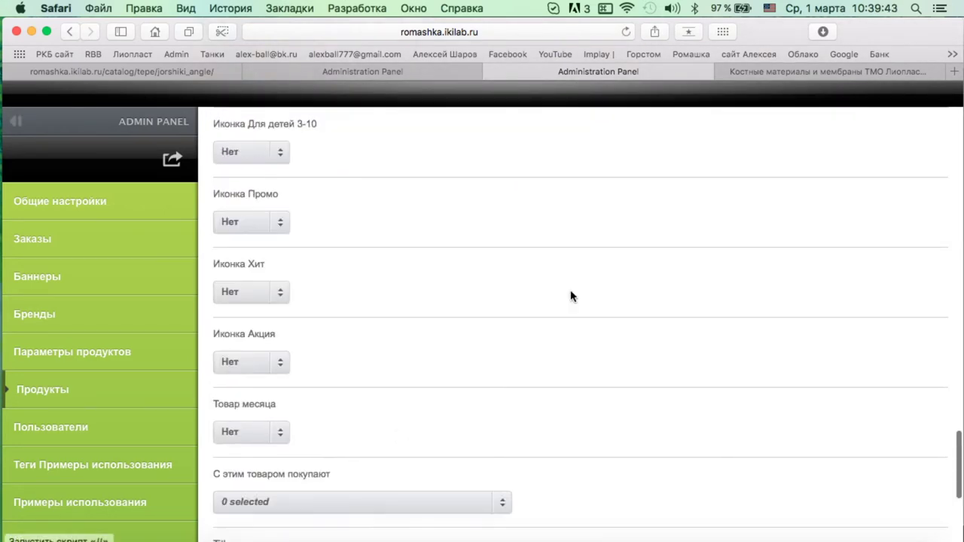
pyautogui.press('Return')
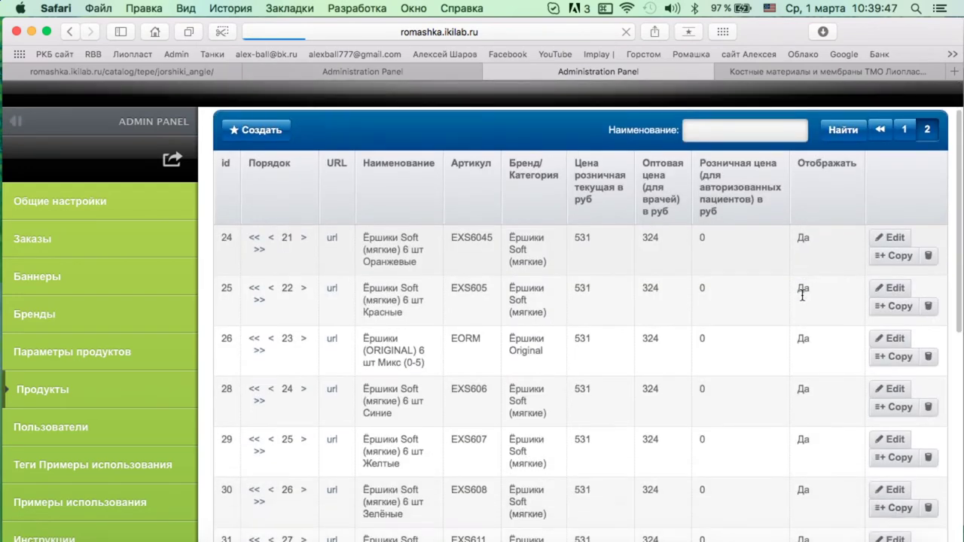
# Assign Ёршики Angle 6 шт Красные (EAN605) to the Ёршики Angle category, save it and go back to the product list.
pyautogui.scroll(-10, 434, 238)
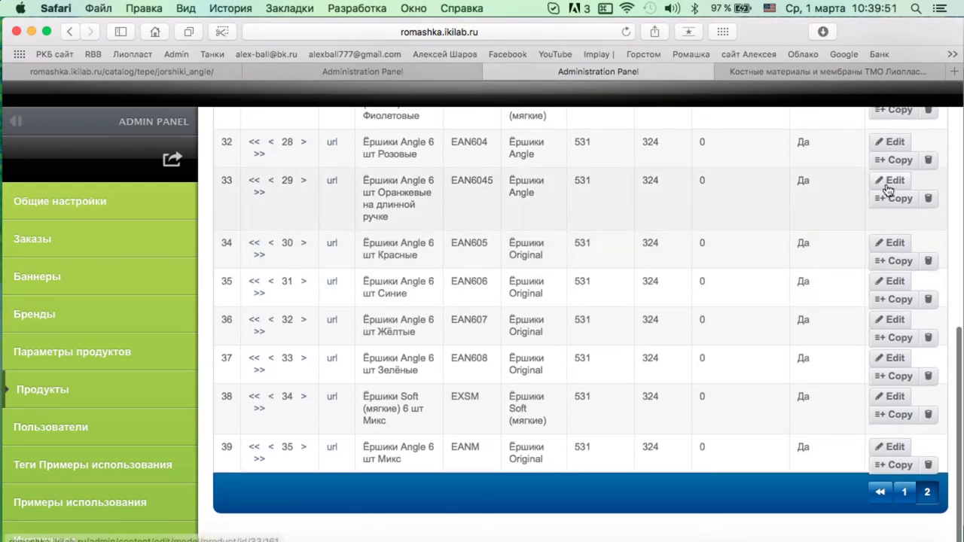
pyautogui.click(890, 243)
pyautogui.scroll(-3, 527, 301)
pyautogui.click(354, 278)
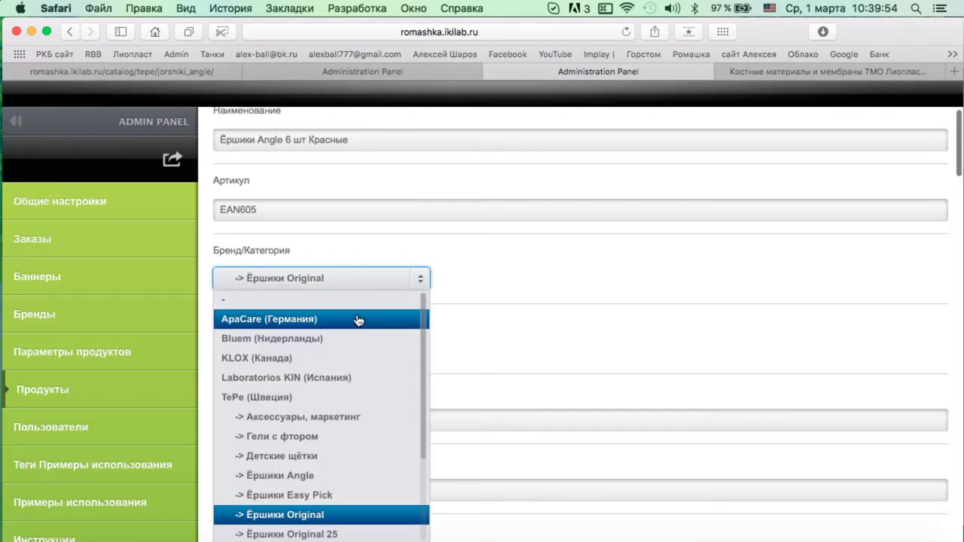
pyautogui.click(354, 475)
pyautogui.scroll(-10, 617, 339)
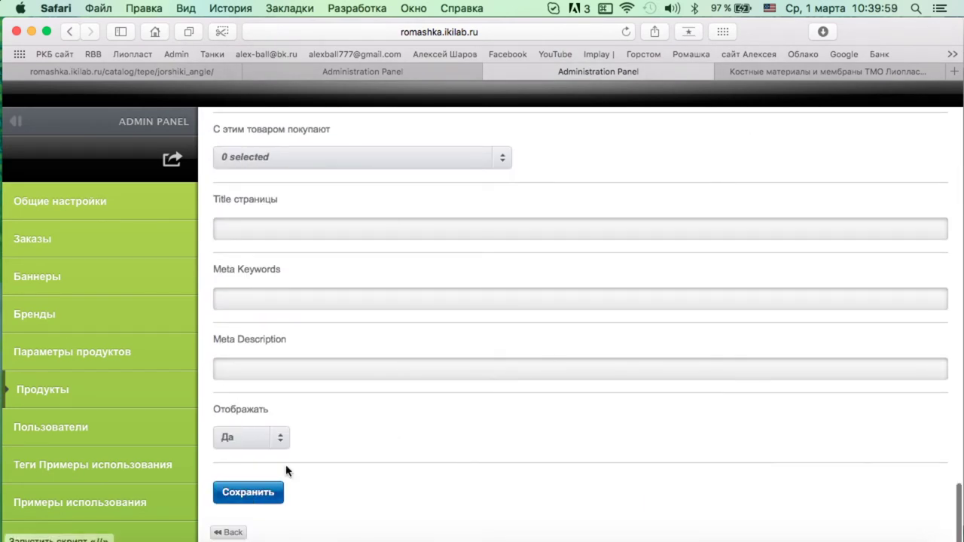
pyautogui.click(271, 492)
pyautogui.click(225, 189)
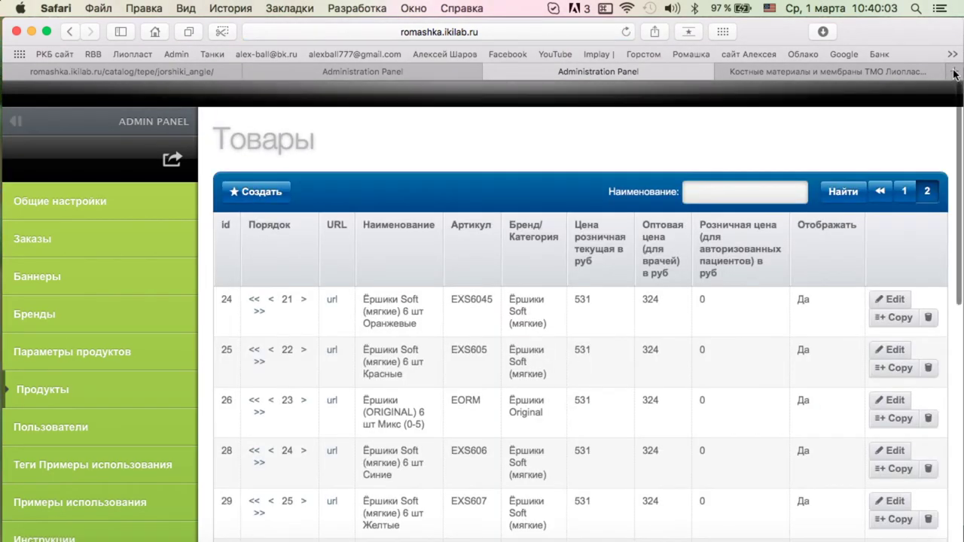
pyautogui.click(319, 70)
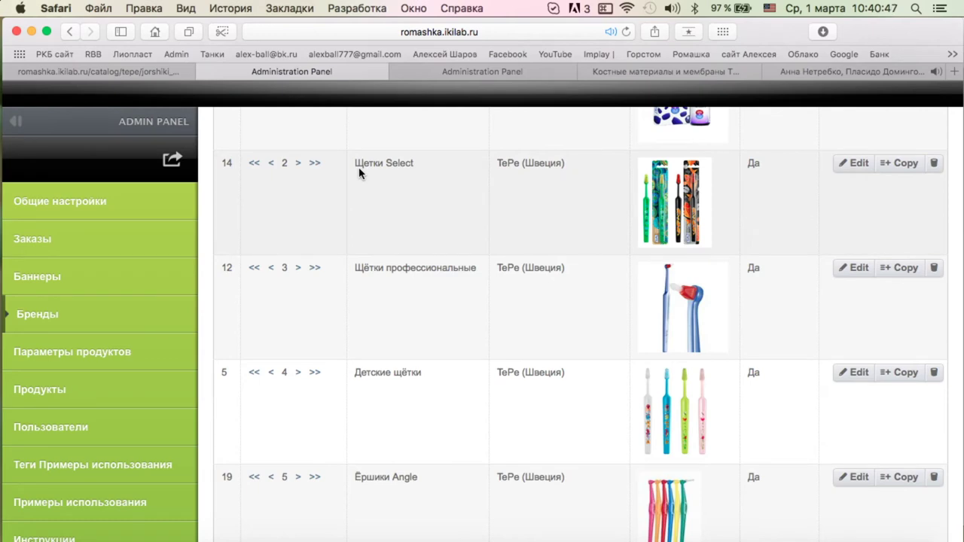
pyautogui.scroll(6, 554, 238)
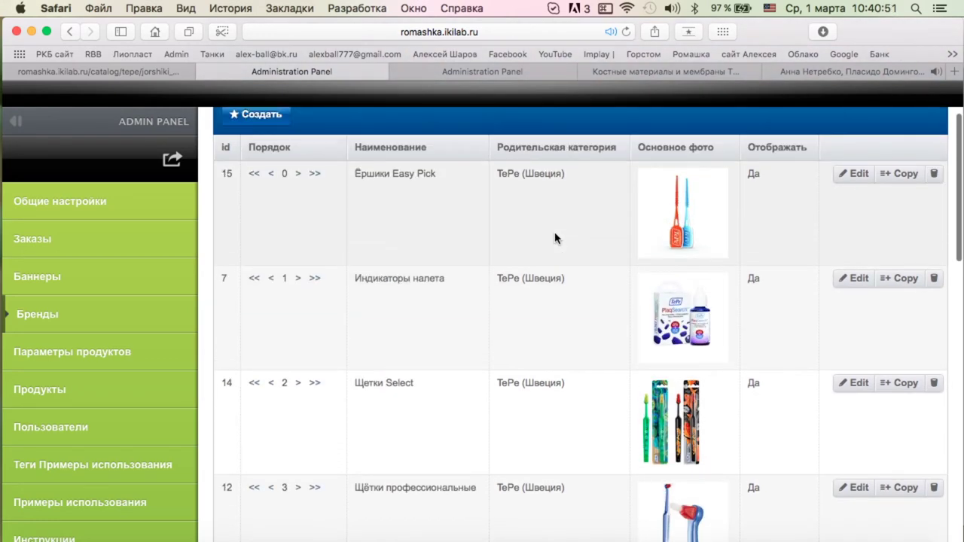
pyautogui.press('XF86AudioRaiseVolume')
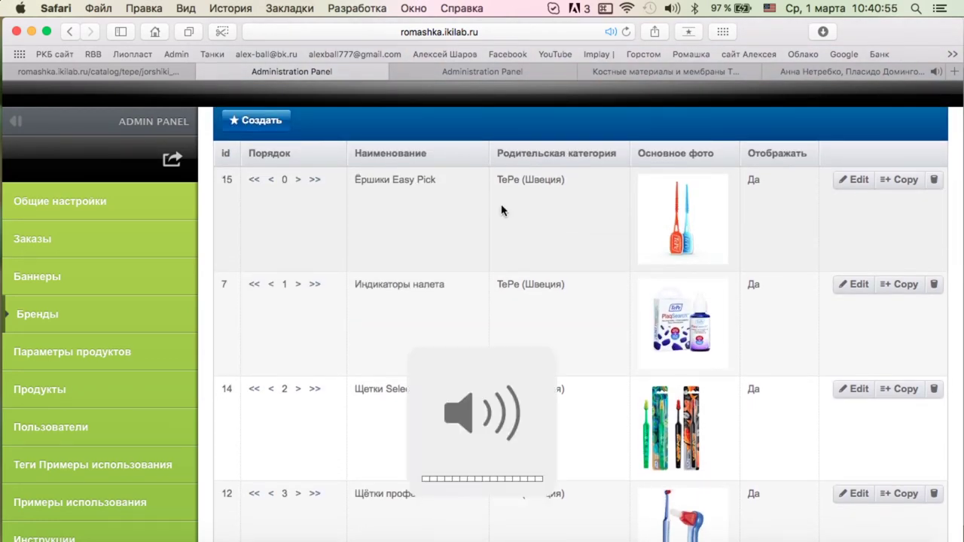
# Assign the product Ёршики Angle 6 шт Синие (EAN606) to the Ёршики Angle category and save it.
pyautogui.click(480, 71)
pyautogui.scroll(-10, 520, 209)
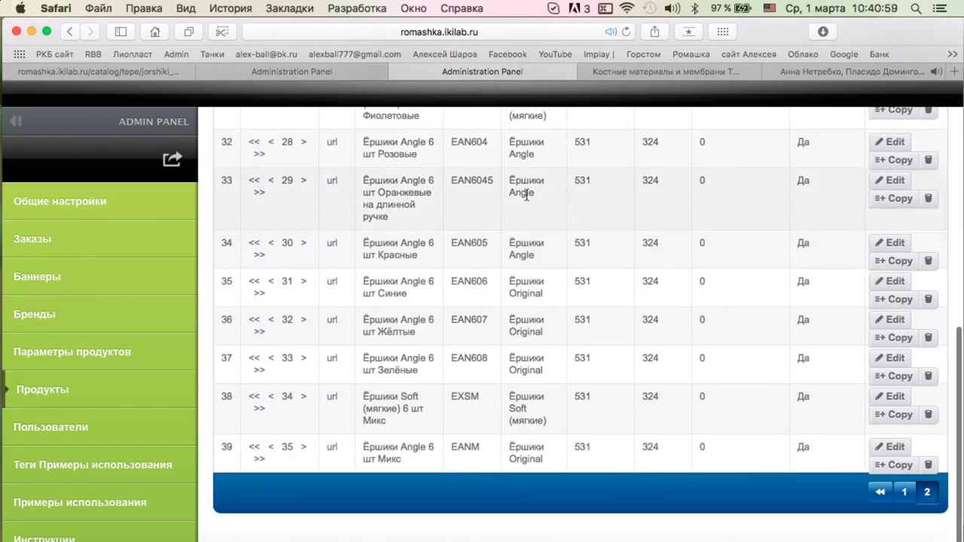
pyautogui.click(891, 281)
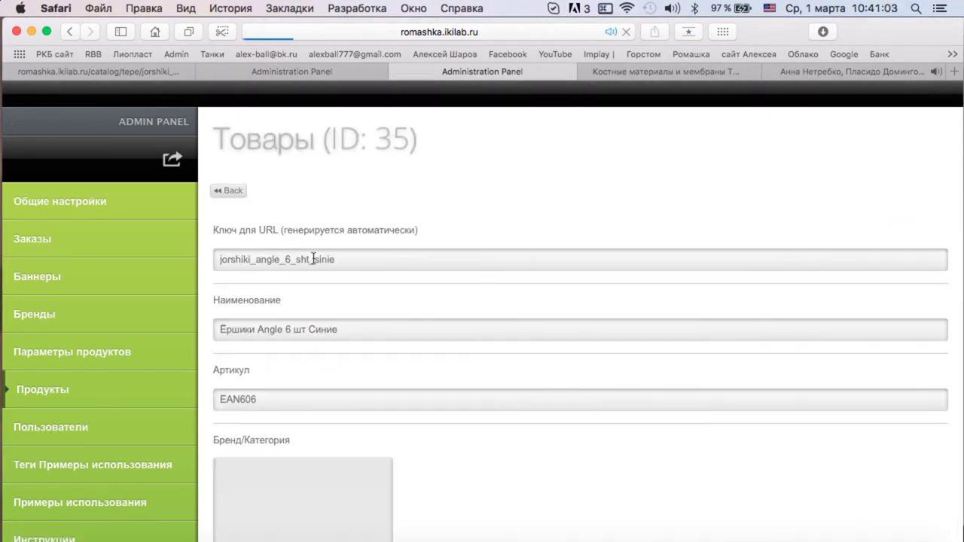
pyautogui.scroll(-5, 471, 258)
pyautogui.click(316, 194)
pyautogui.click(292, 391)
pyautogui.scroll(-10, 549, 325)
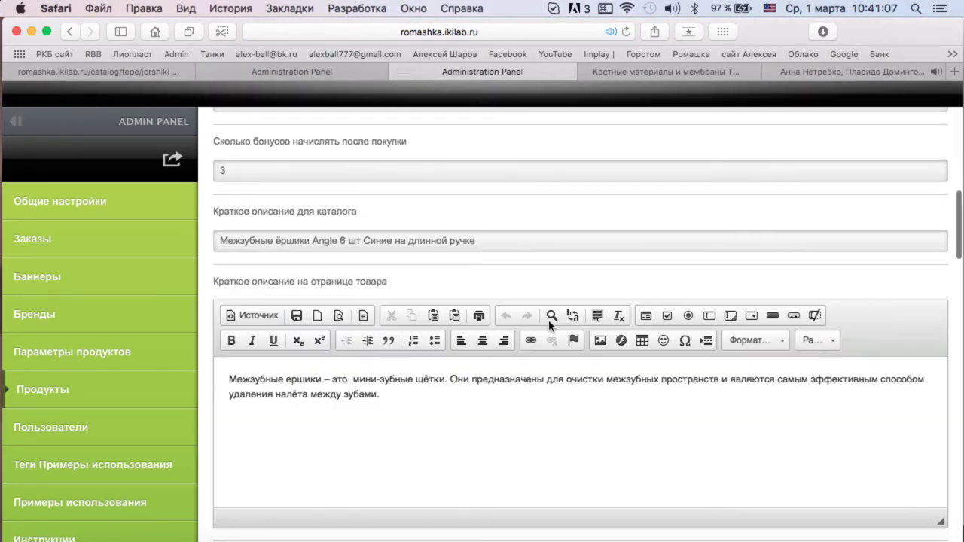
pyautogui.click(246, 489)
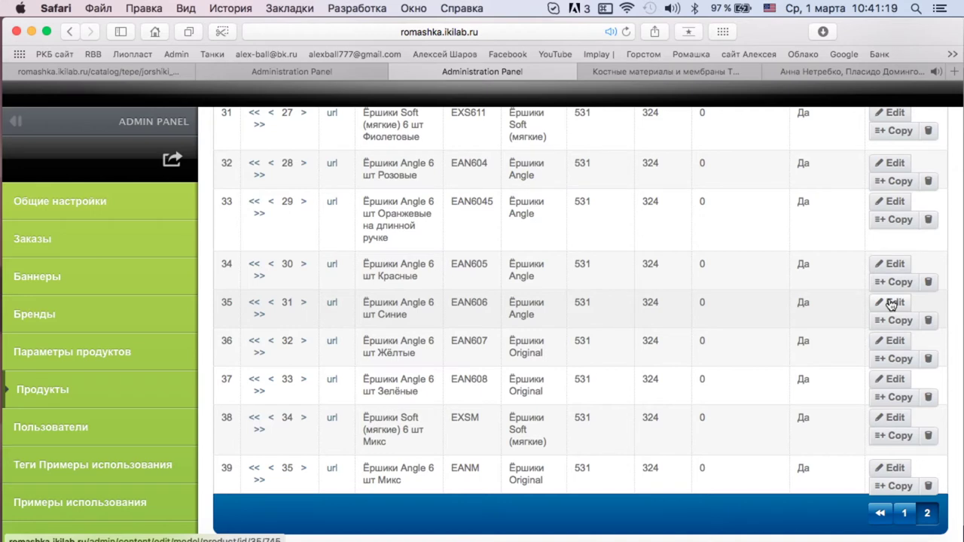
# Assign the product Ёршики Angle 6 шт Жёлтые (EAN607) to the Ёршики Angle category and save it.
pyautogui.click(891, 343)
pyautogui.scroll(-3, 549, 282)
pyautogui.click(317, 226)
pyautogui.click(316, 419)
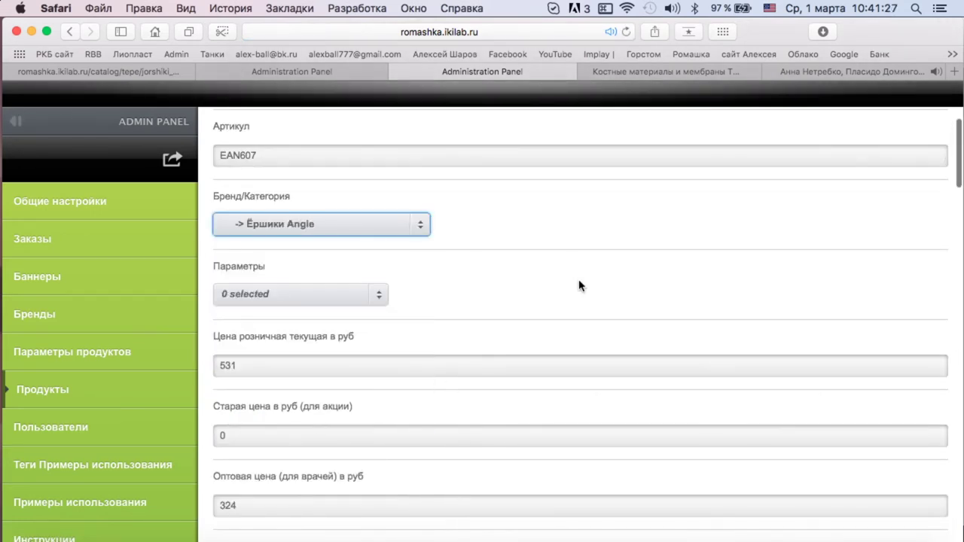
pyautogui.scroll(-15, 577, 283)
pyautogui.click(463, 312)
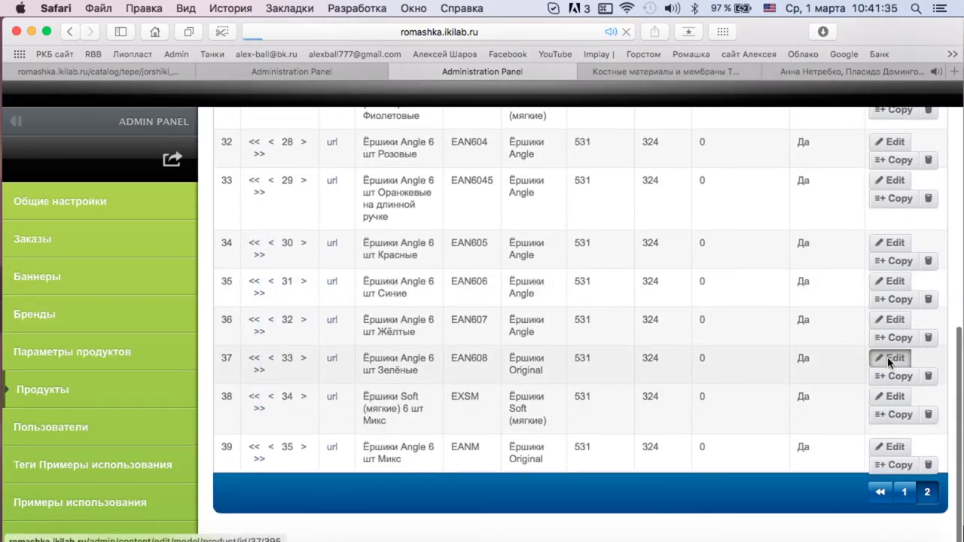
# Assign the product Ёршики Angle 6 шт Зелёные (EAN608) to the Ёршики Angle category and save it.
pyautogui.click(322, 451)
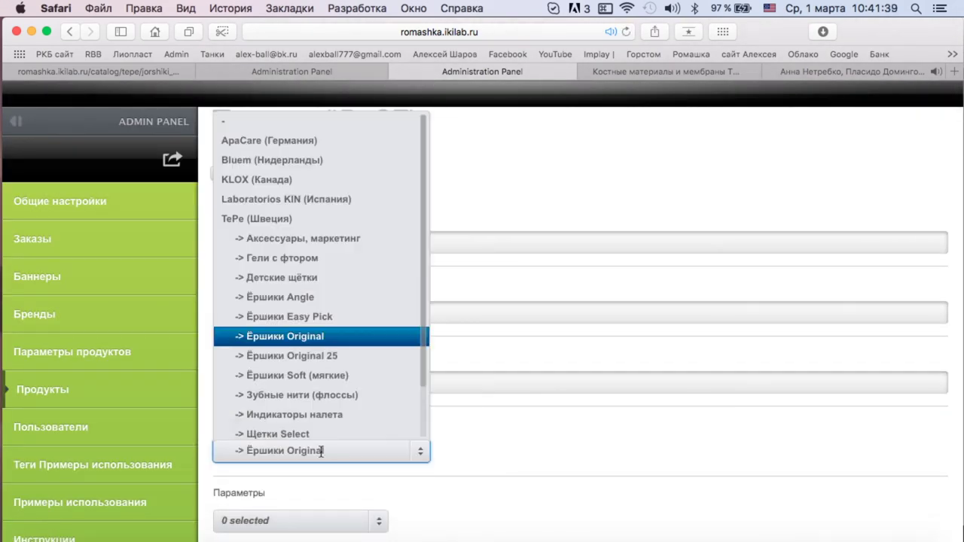
pyautogui.click(320, 298)
pyautogui.scroll(-15, 532, 400)
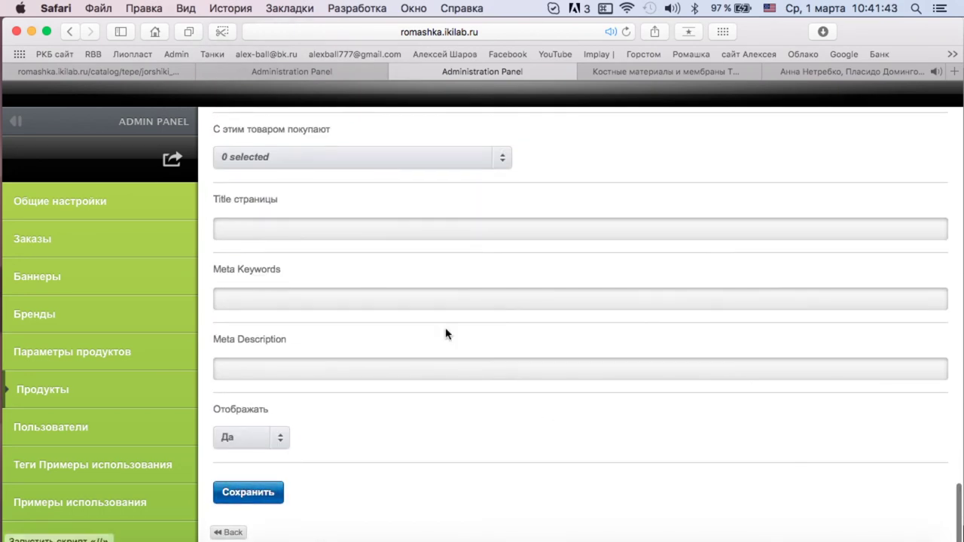
pyautogui.click(248, 491)
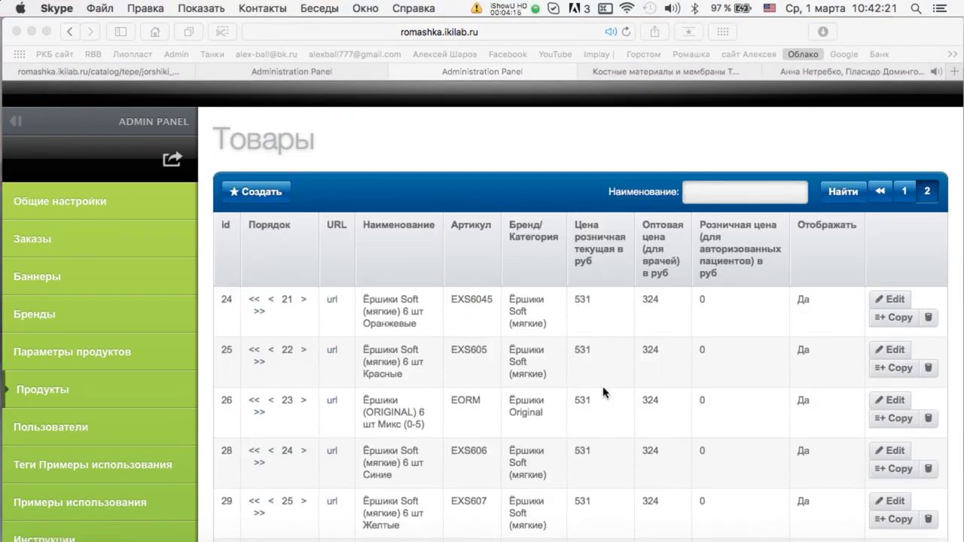
# Assign the mix pack Ёршики Angle 6 шт Микс (EANM) to the Ёршики Angle category and save it.
pyautogui.scroll(-10, 602, 392)
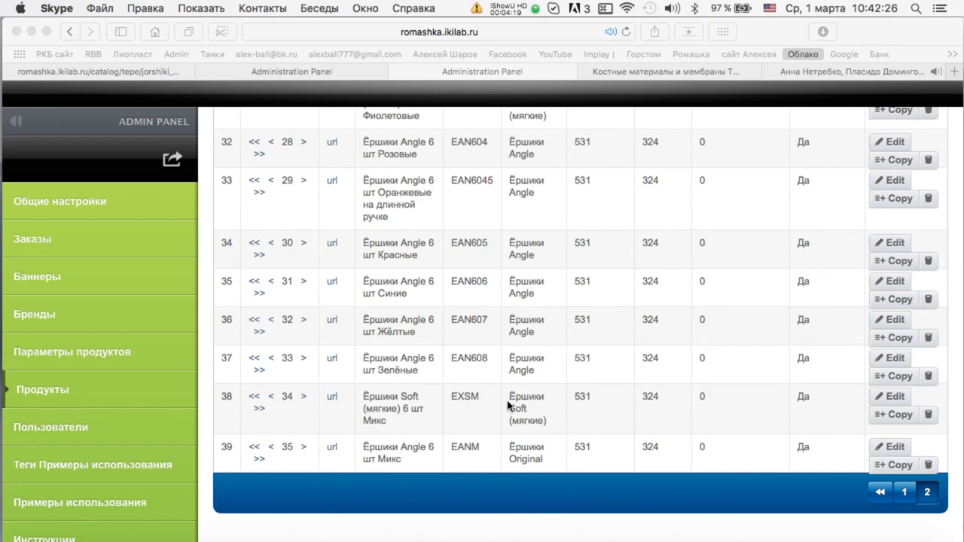
pyautogui.click(882, 448)
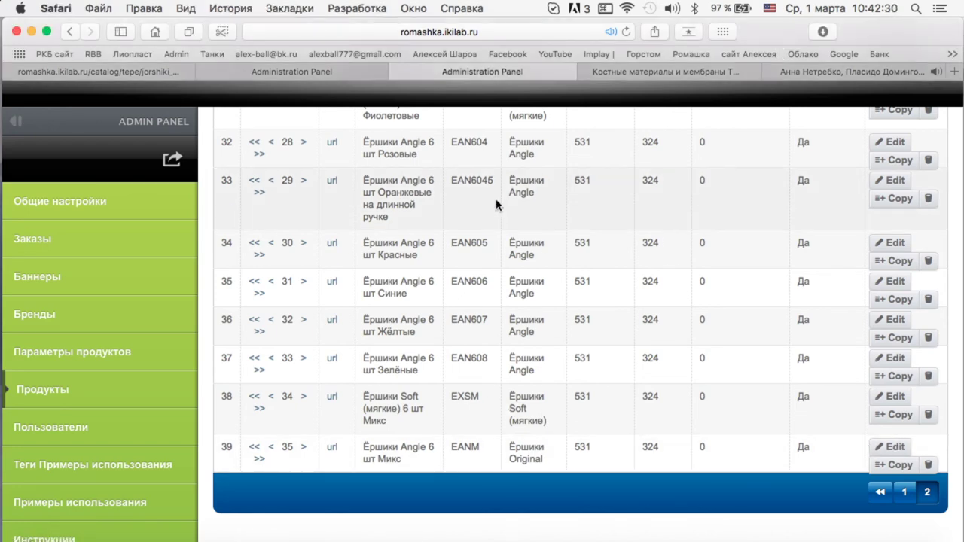
pyautogui.click(889, 447)
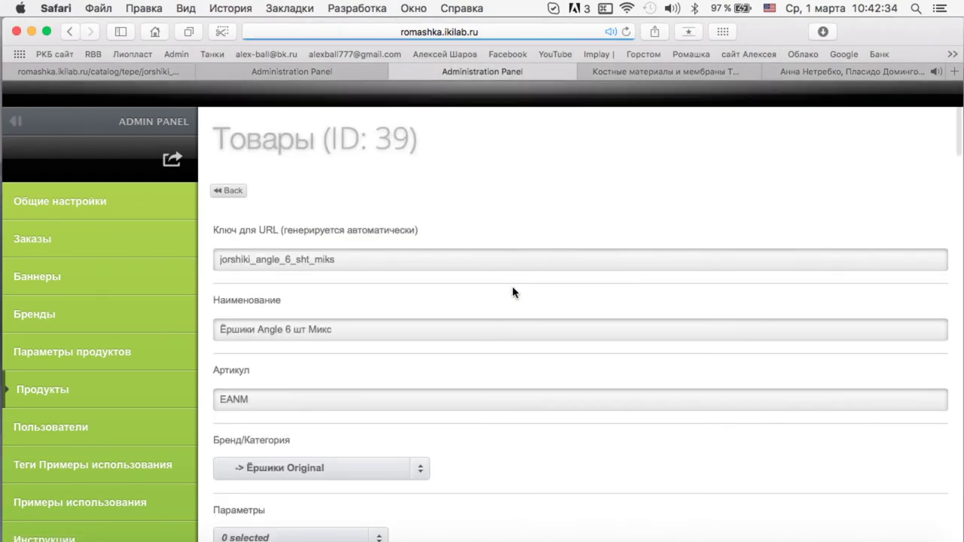
pyautogui.scroll(-3, 322, 383)
pyautogui.click(322, 382)
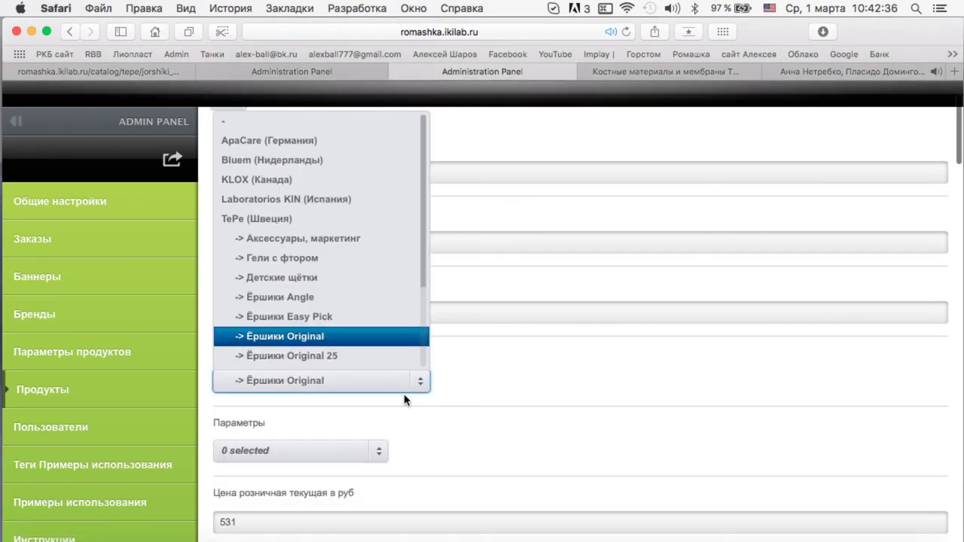
pyautogui.click(337, 296)
pyautogui.scroll(-10, 560, 392)
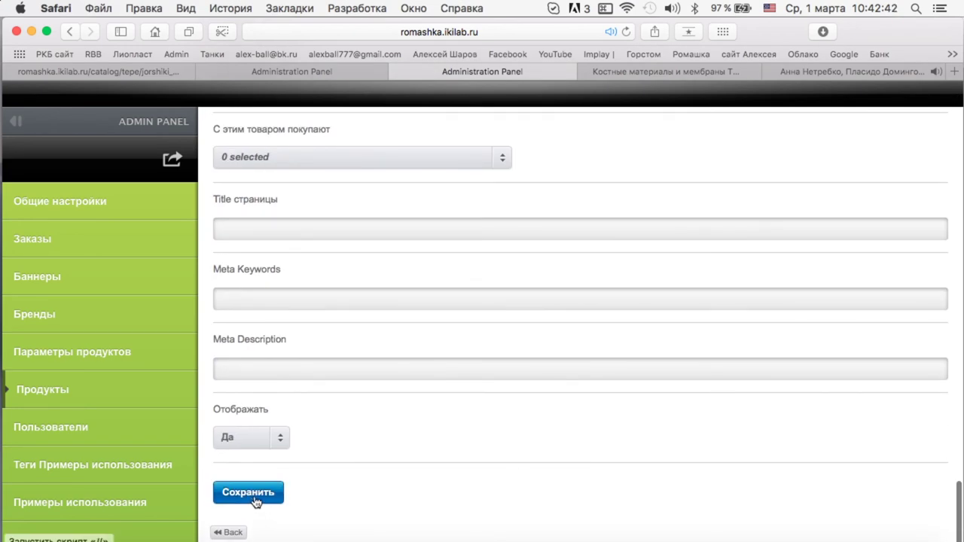
pyautogui.click(248, 488)
pyautogui.scroll(3, 592, 282)
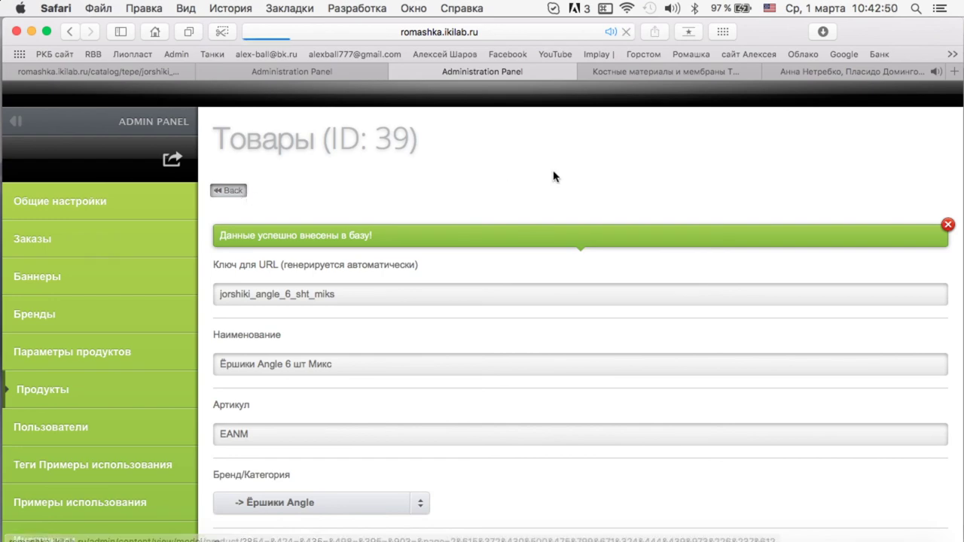
# Reload the shop's Ёршики Angle page and check the products listed in the Angle, Soft, Original and Original 25 categories.
pyautogui.click(308, 67)
pyautogui.click(161, 73)
pyautogui.press('super+r')
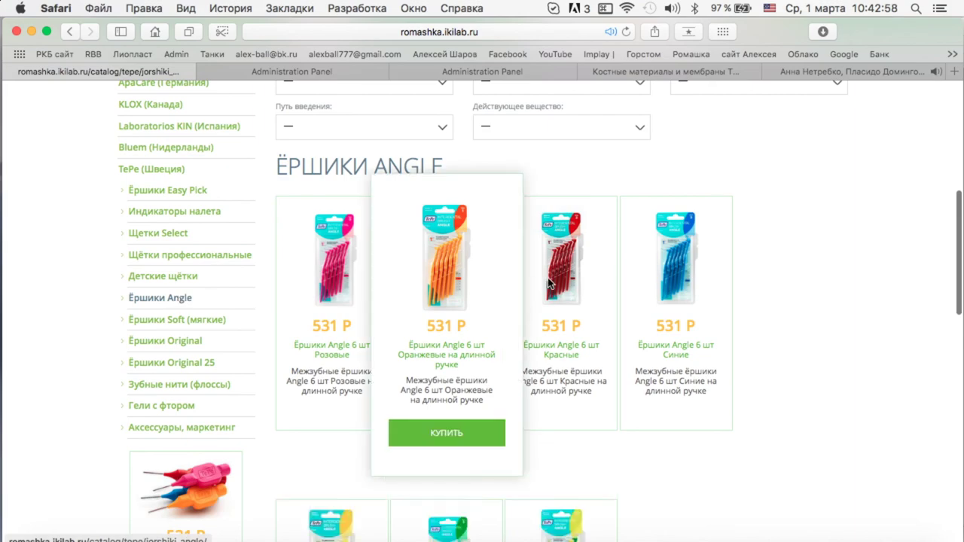
pyautogui.click(197, 319)
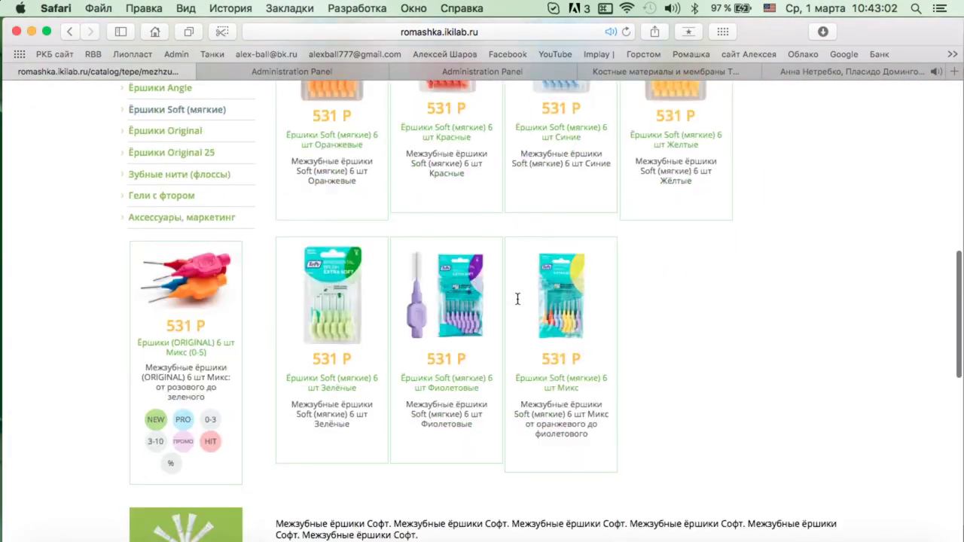
pyautogui.scroll(5, 517, 299)
pyautogui.click(172, 312)
pyautogui.scroll(-4, 549, 276)
pyautogui.scroll(7, 339, 279)
pyautogui.click(132, 288)
pyautogui.scroll(-3, 636, 296)
pyautogui.scroll(4, 637, 296)
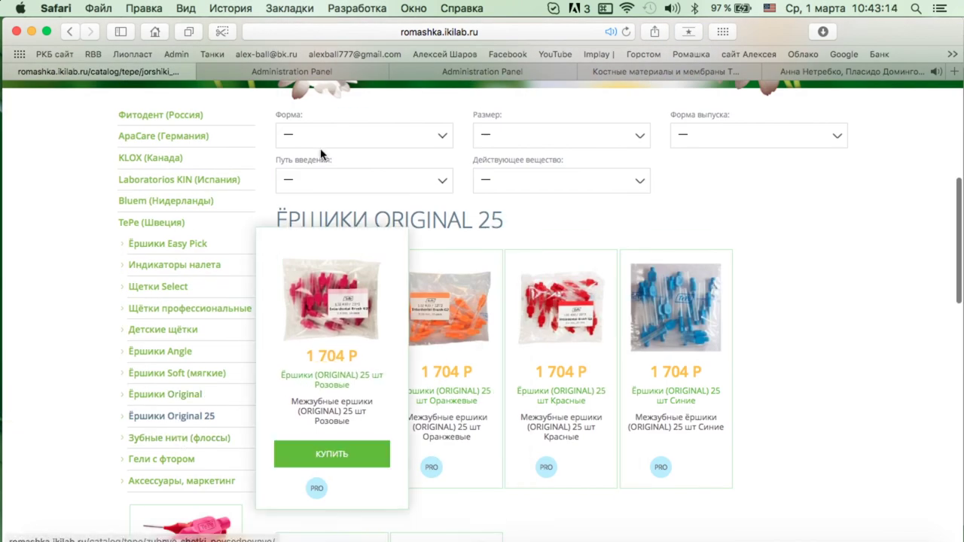